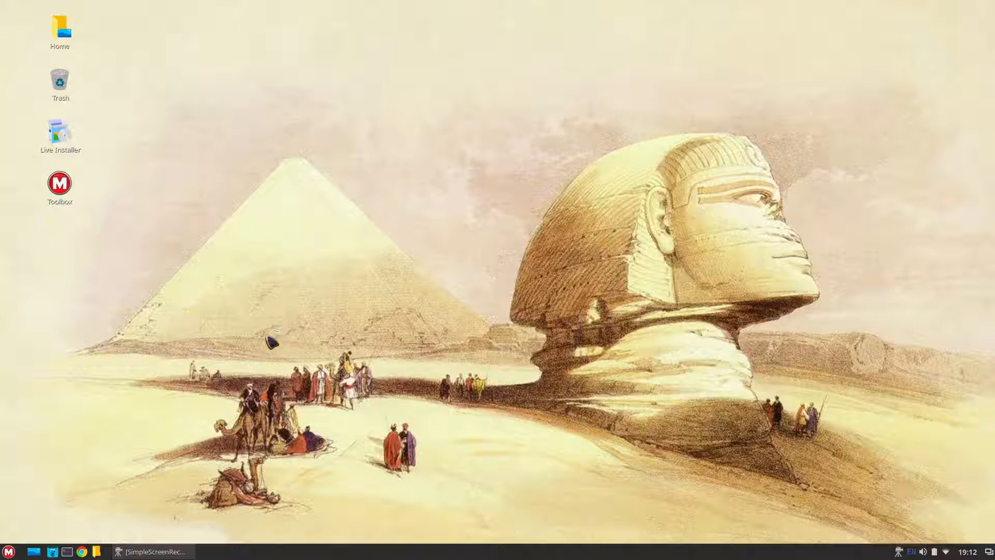
# Launch the Live Installer with administrator rights by acknowledging the notice and entering the admin password
pyautogui.click(66, 142)
pyautogui.doubleClick(65, 142)
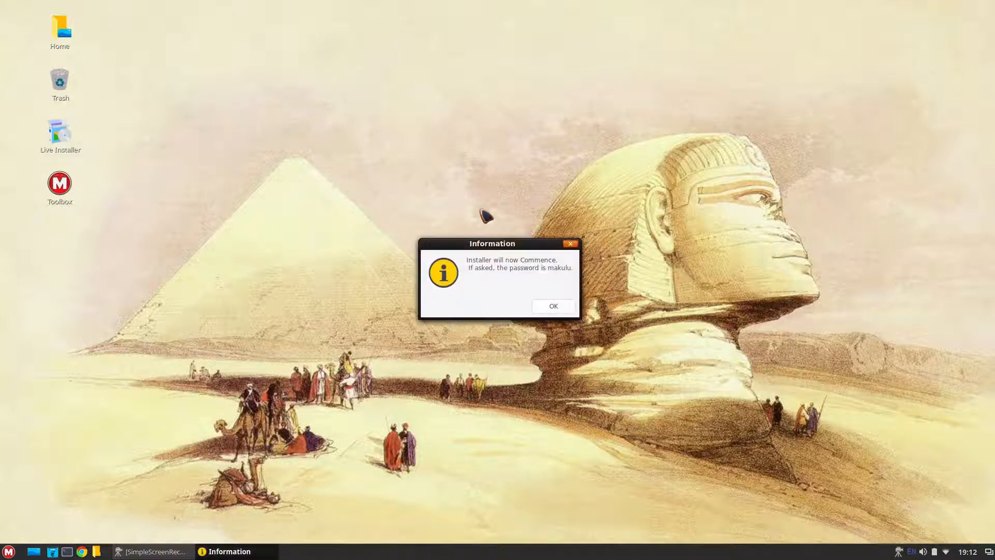
pyautogui.click(554, 306)
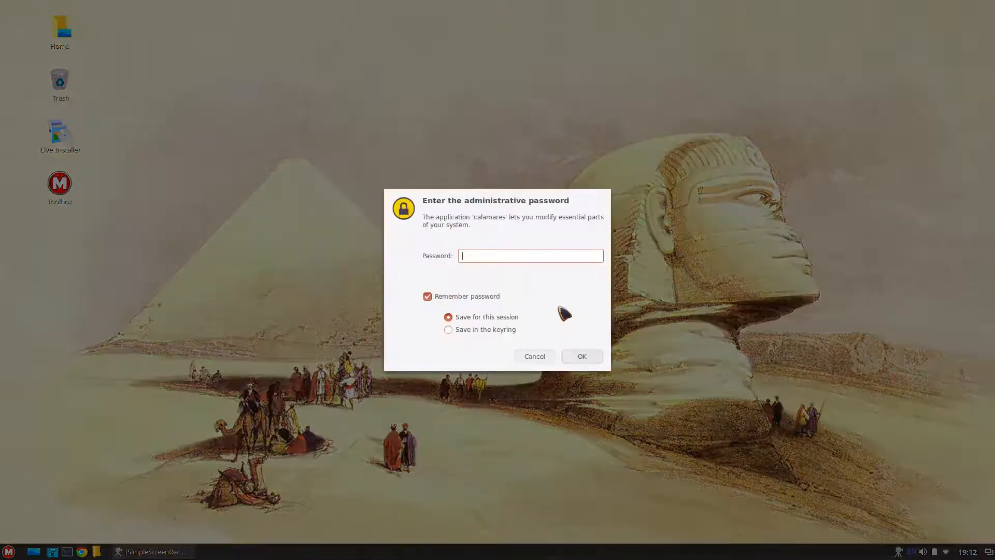
pyautogui.write('******')
pyautogui.press('Return')
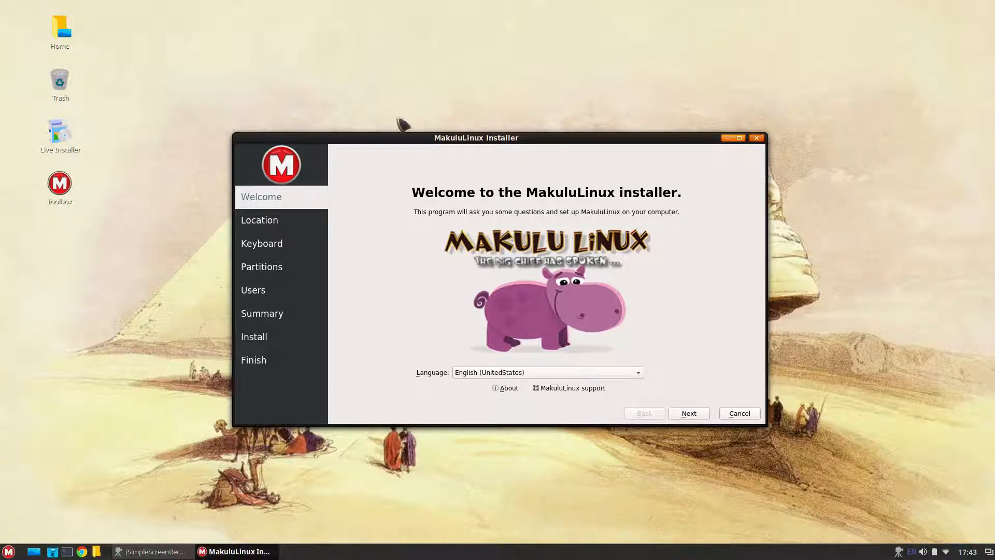
pyautogui.click(9, 551)
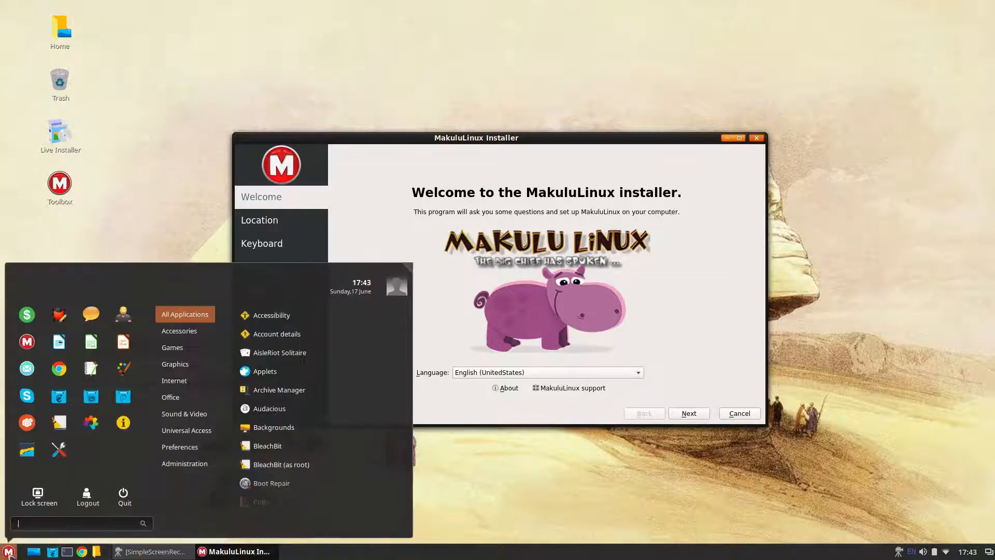
pyautogui.write('gpar')
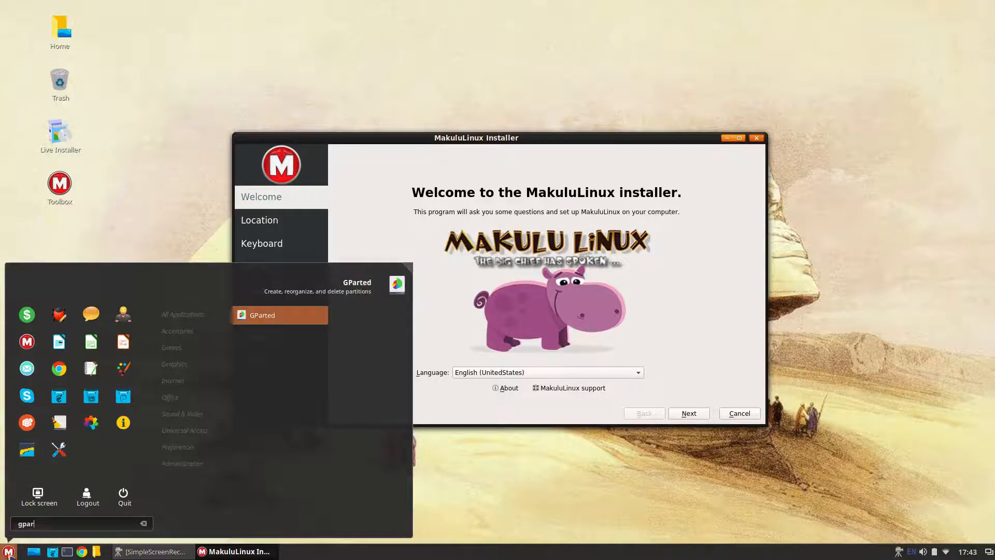
pyautogui.press('Return')
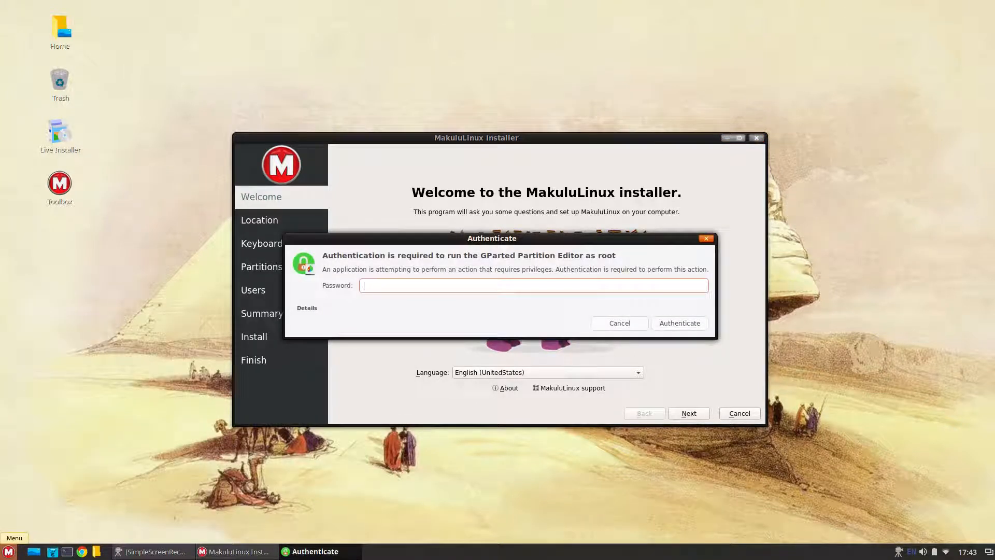
pyautogui.write('********')
pyautogui.press('Return')
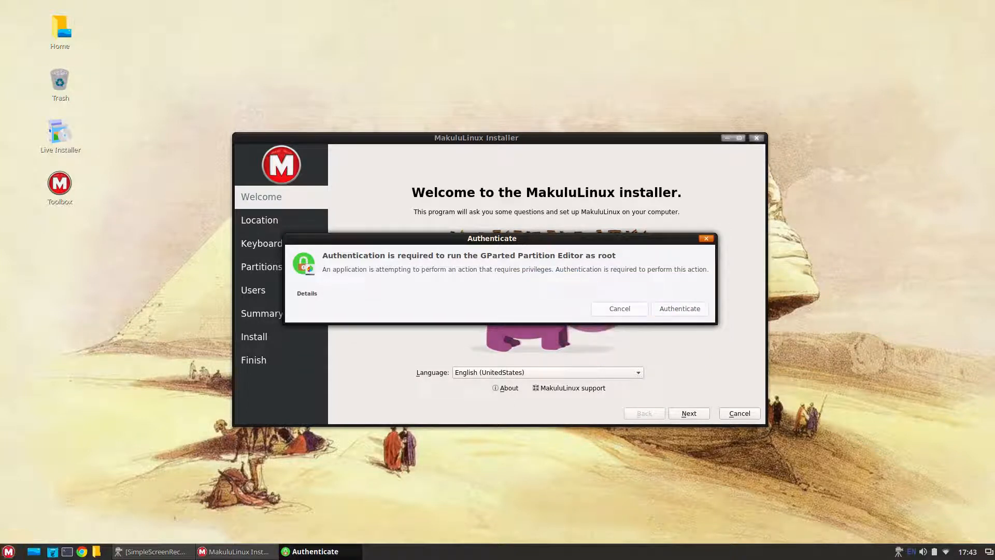
pyautogui.write('******')
pyautogui.press('Return')
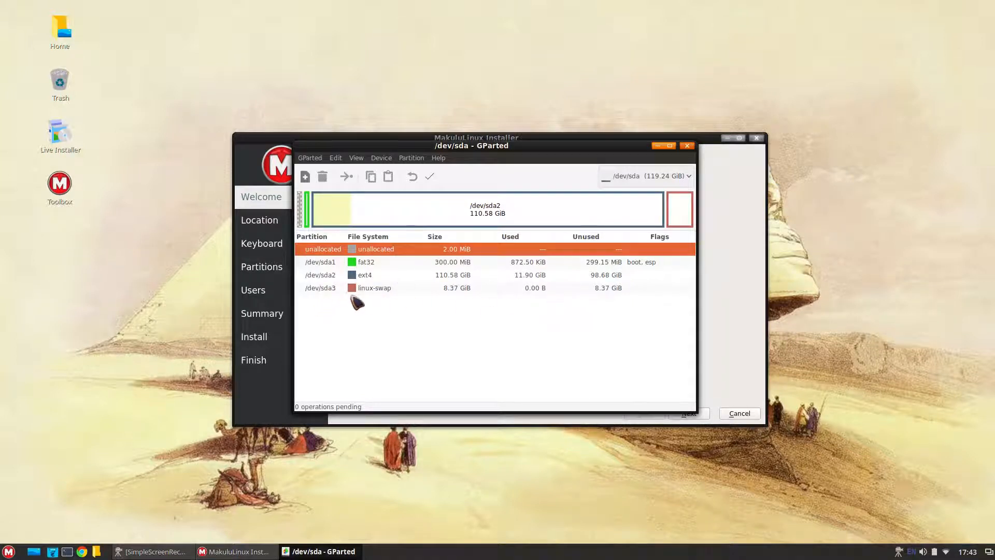
pyautogui.click(687, 146)
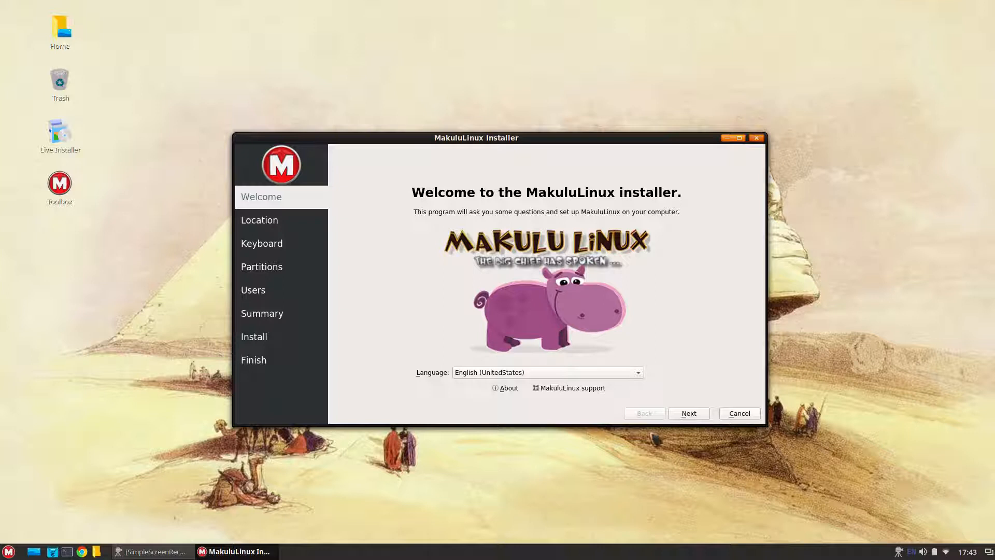
# Set the timezone to Perth, keep the default keyboard, and choose Erase disk partitioning
pyautogui.click(688, 413)
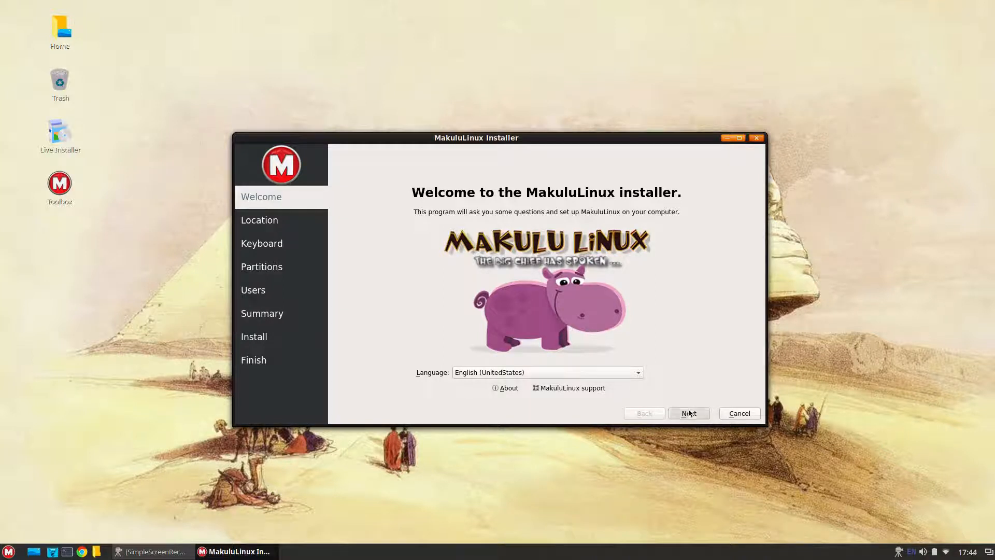
pyautogui.click(665, 296)
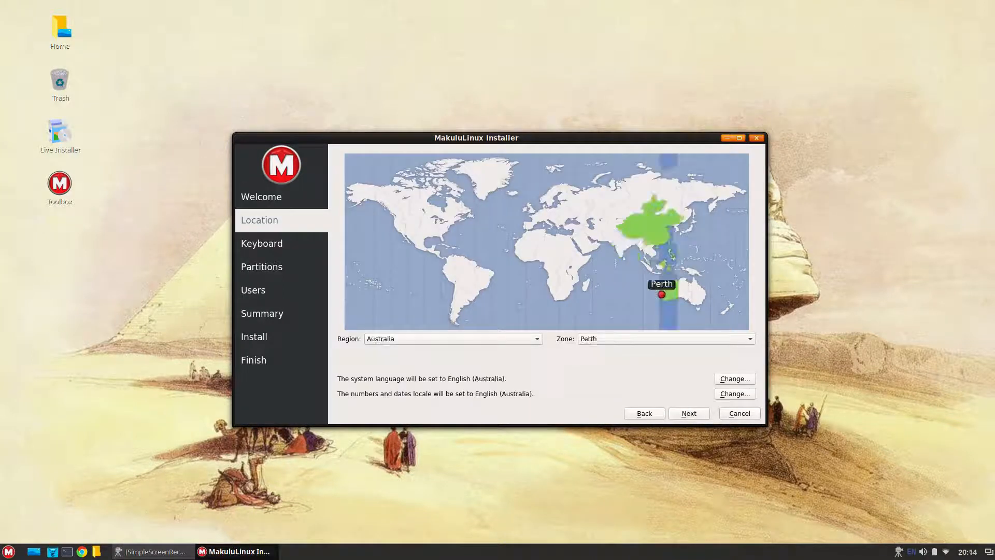
pyautogui.click(689, 413)
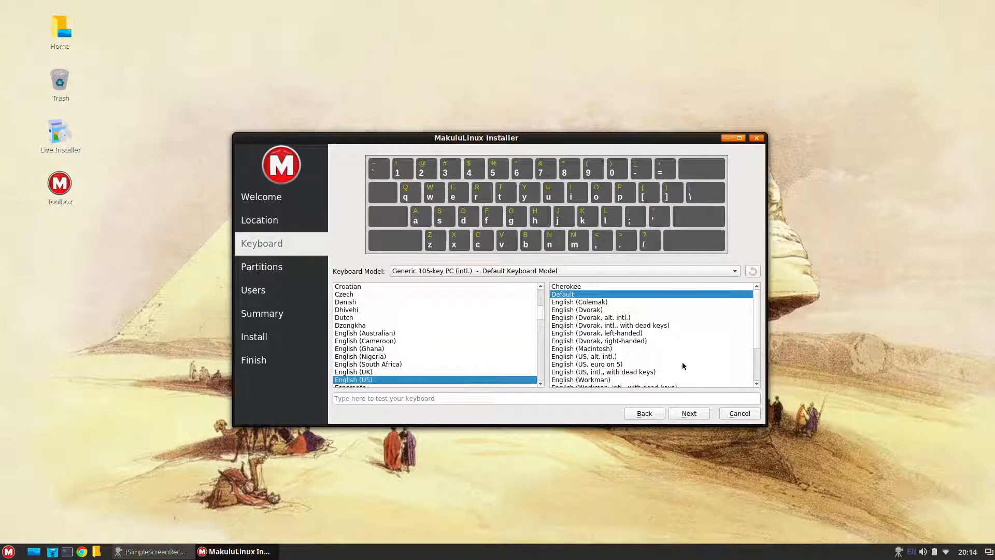
pyautogui.click(700, 415)
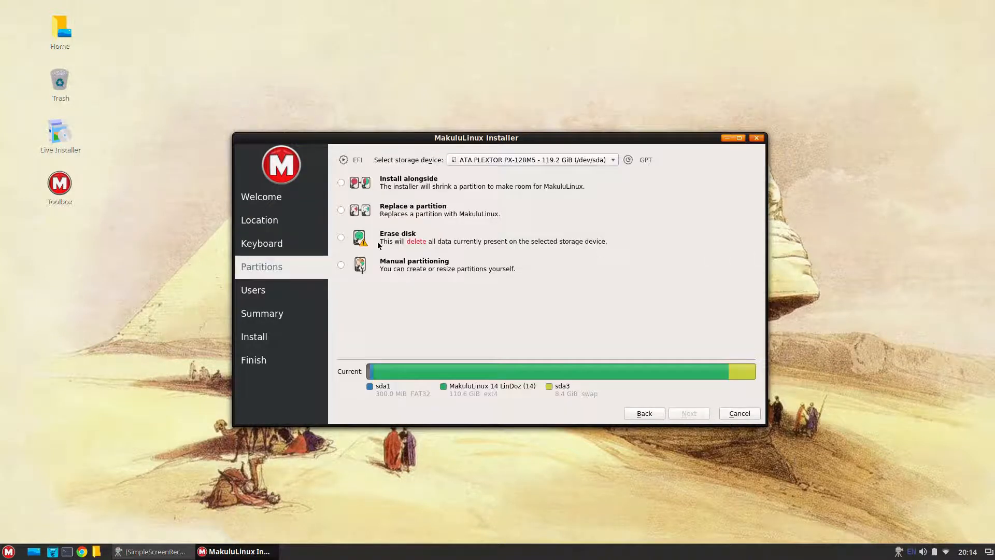
pyautogui.click(341, 238)
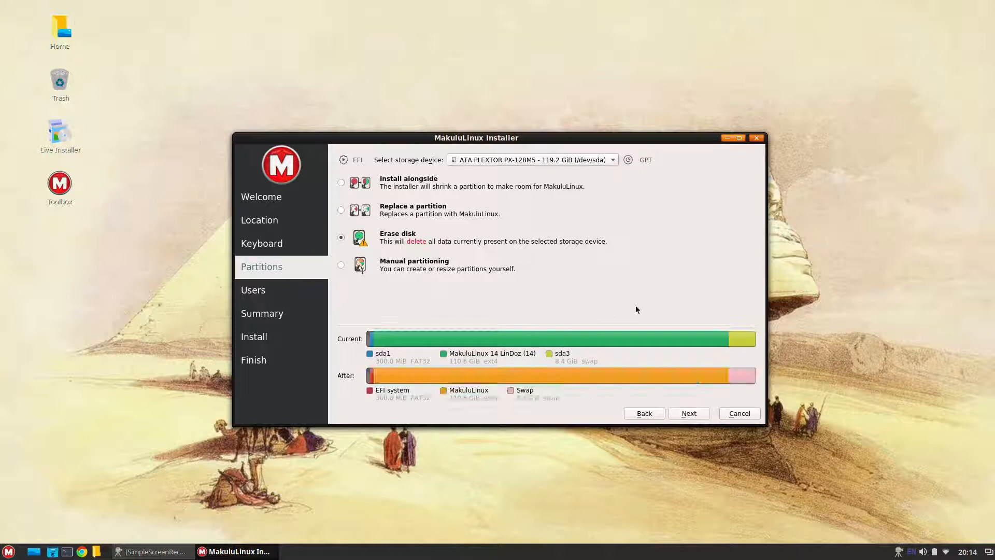
pyautogui.click(687, 413)
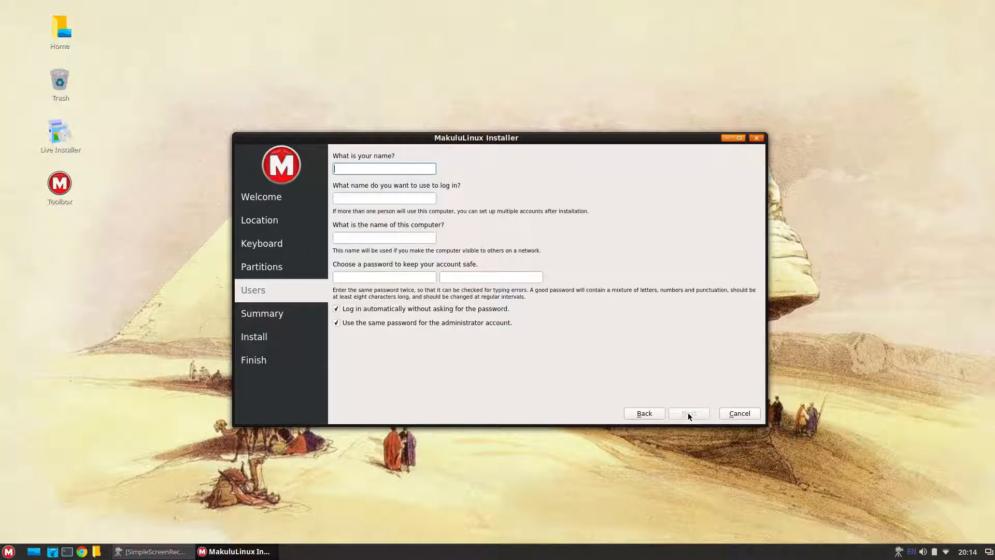
# Fill in the user's full name, login name, computer name makulu-shift and a confirmed password
pyautogui.write('Colin Brash')
pyautogui.press('Tab')
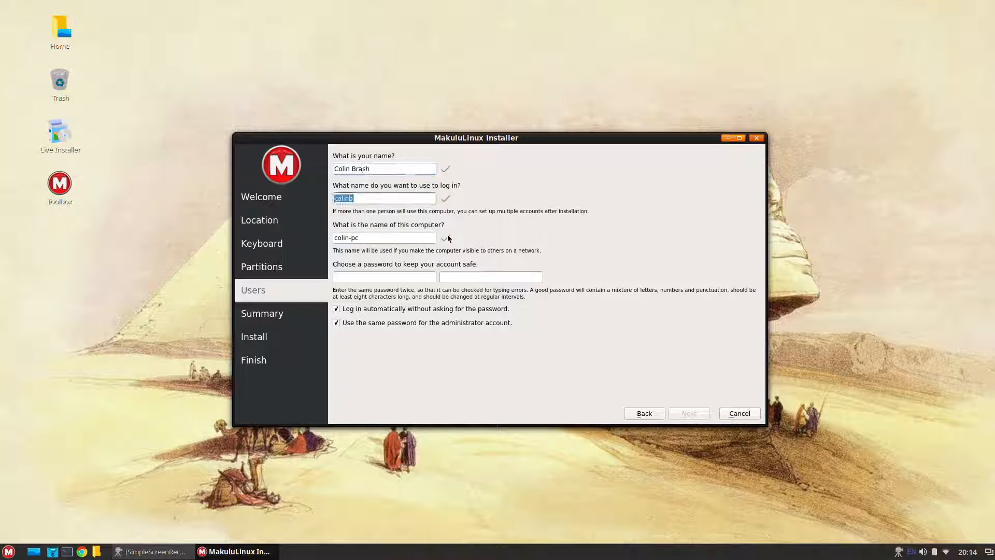
pyautogui.write('colin')
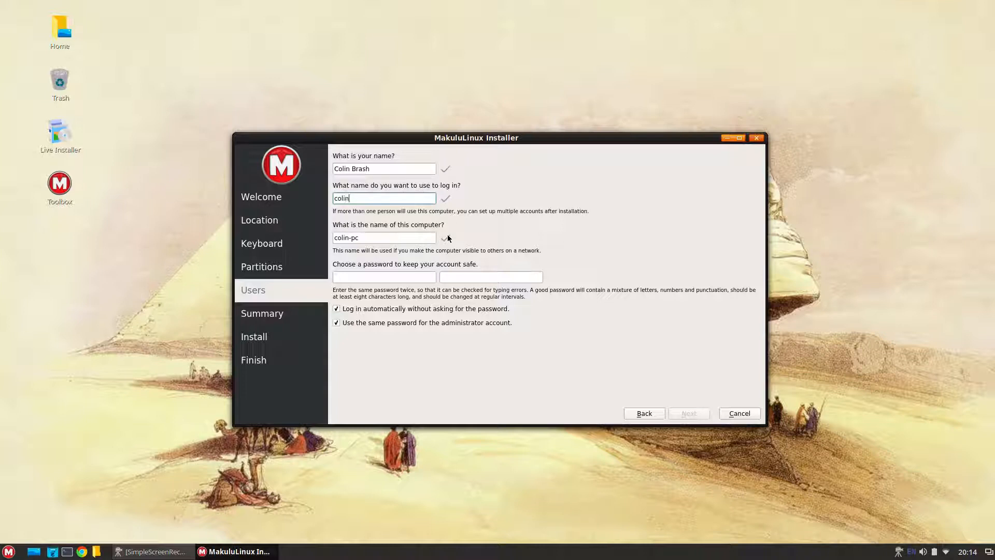
pyautogui.press('Tab')
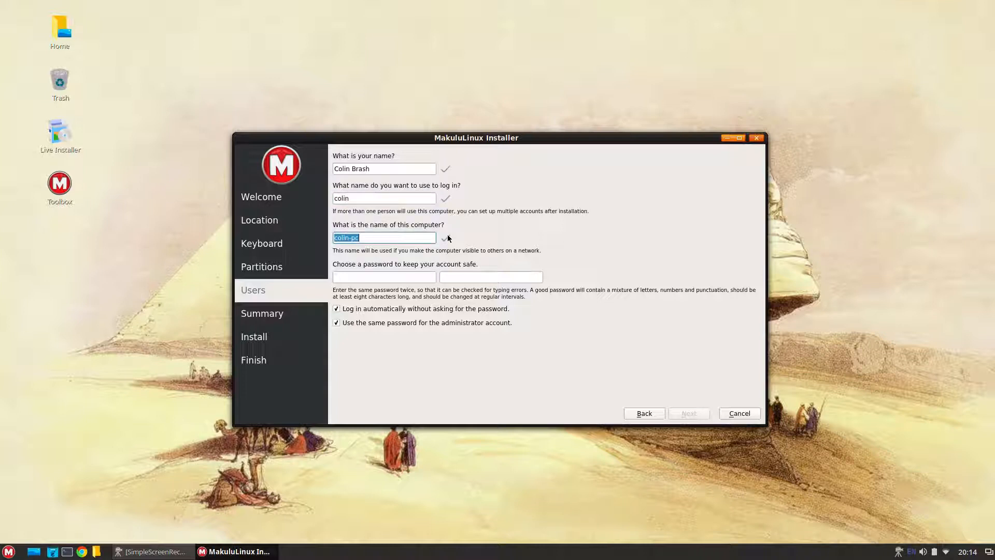
pyautogui.write('makulu-shift')
pyautogui.press('Tab')
pyautogui.write('••••••••')
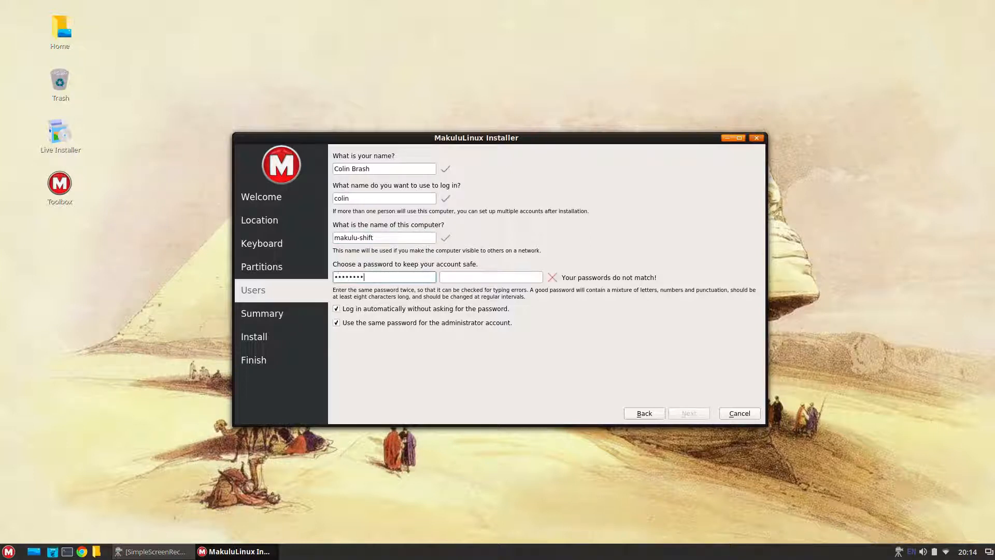
pyautogui.press('BackSpace')
pyautogui.press('BackSpace')
pyautogui.press('BackSpace')
pyautogui.press('BackSpace')
pyautogui.press('BackSpace')
pyautogui.press('BackSpace')
pyautogui.press('BackSpace')
pyautogui.press('BackSpace')
pyautogui.write('••••••••')
pyautogui.press('Tab')
pyautogui.write('••••••••')
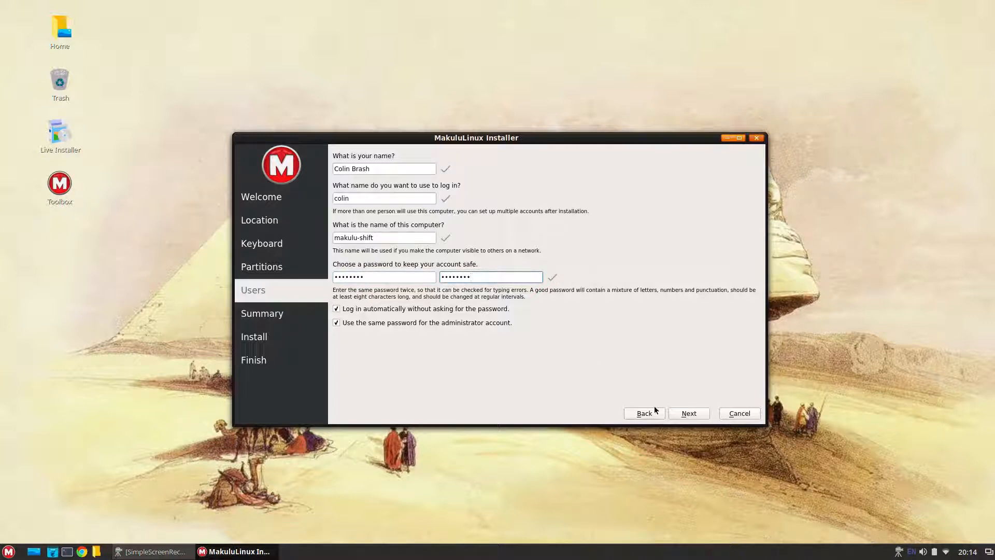
pyautogui.click(689, 418)
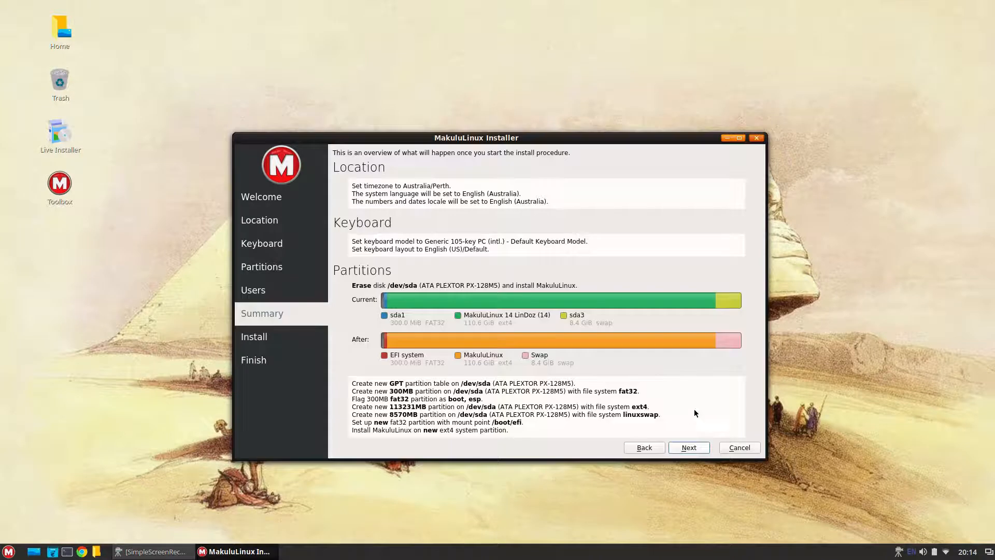
# Start the installation from the Summary page and boot into the new system
pyautogui.click(688, 449)
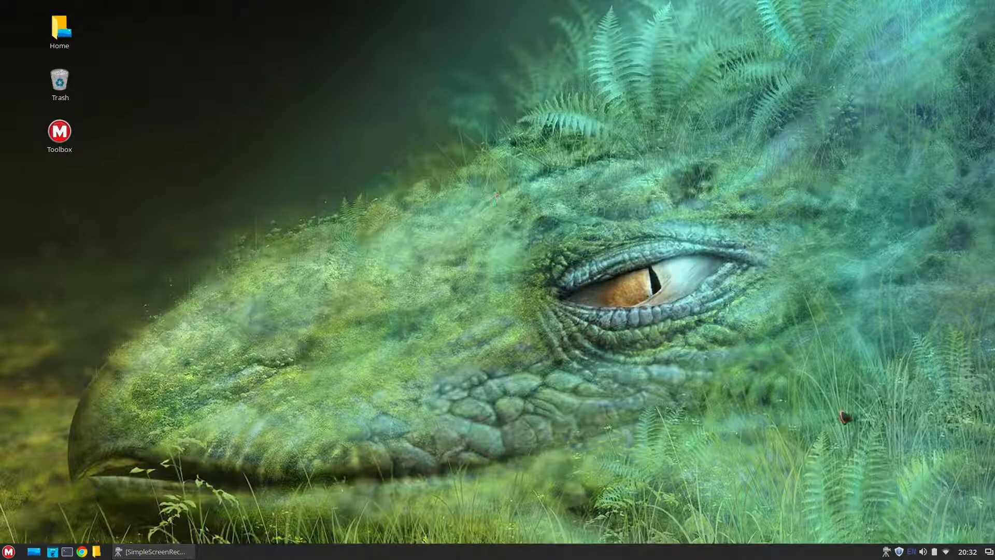
# Open Update Manager from the tray shield icon, authenticating with the user's password
pyautogui.click(900, 552)
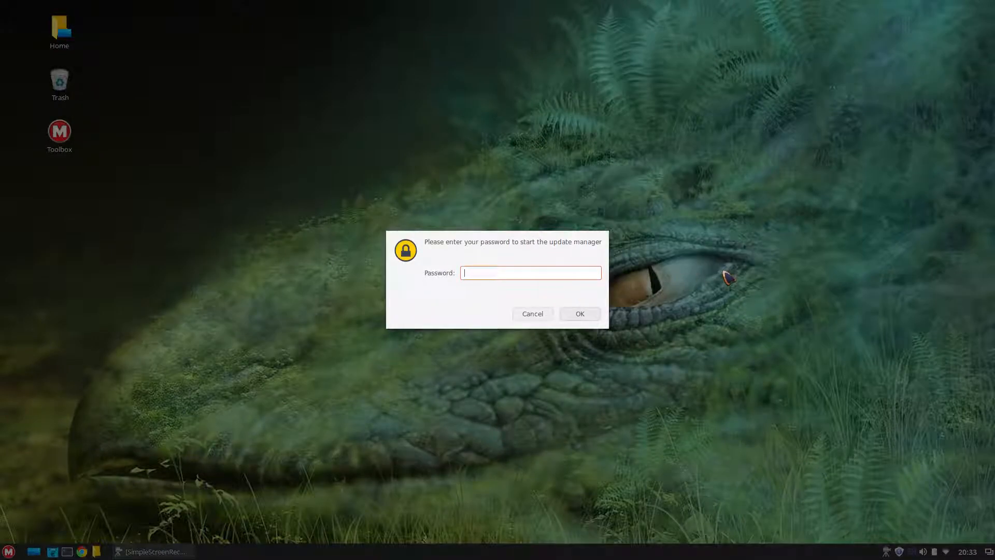
pyautogui.write('*******')
pyautogui.press('Return')
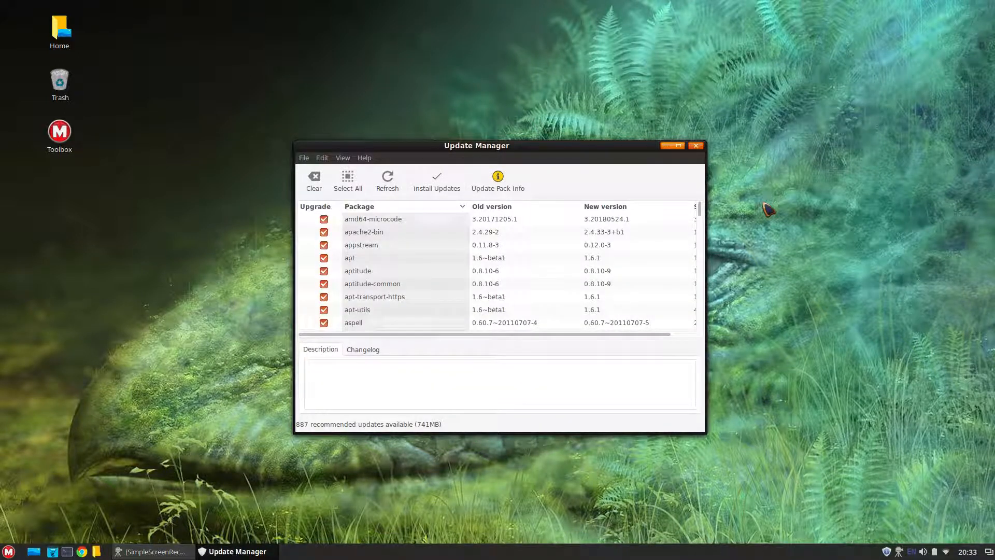
# In Software Sources, set the main MakuluLinux mirror to wh432260.ispot.cc
pyautogui.click(325, 159)
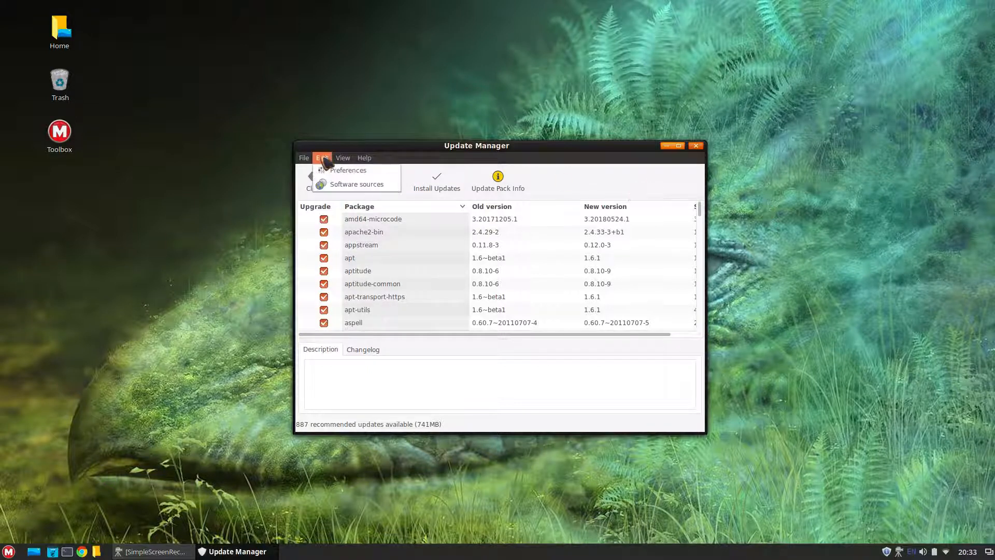
pyautogui.click(327, 182)
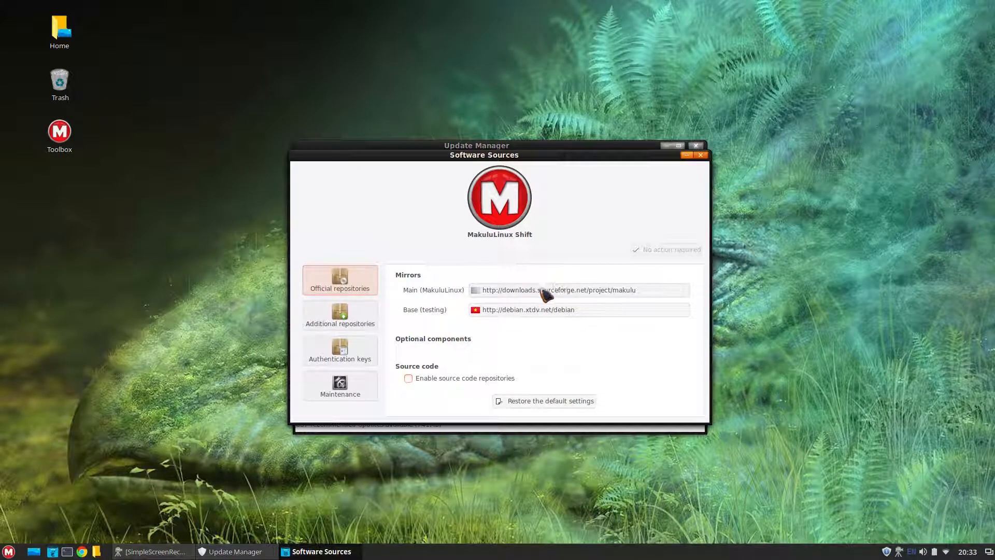
pyautogui.click(545, 293)
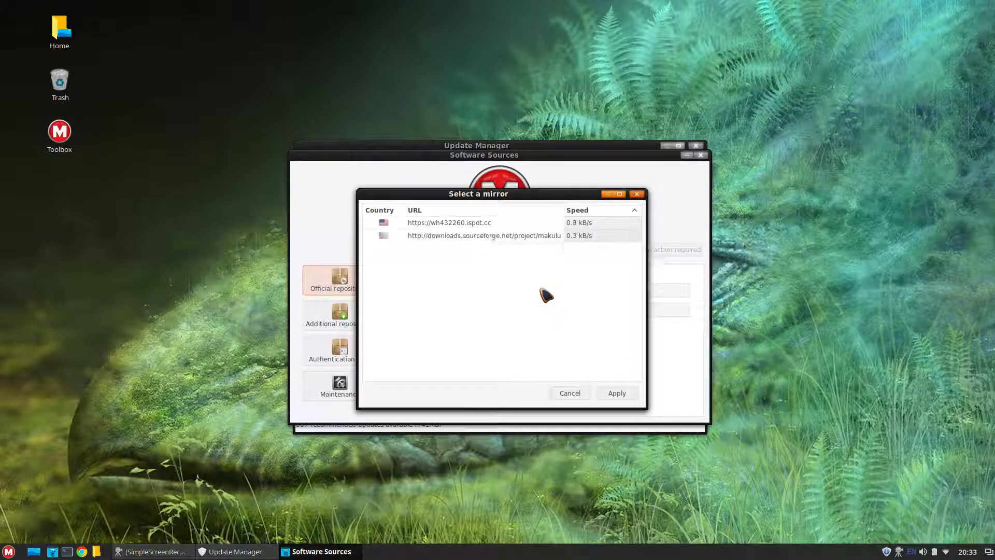
pyautogui.click(429, 224)
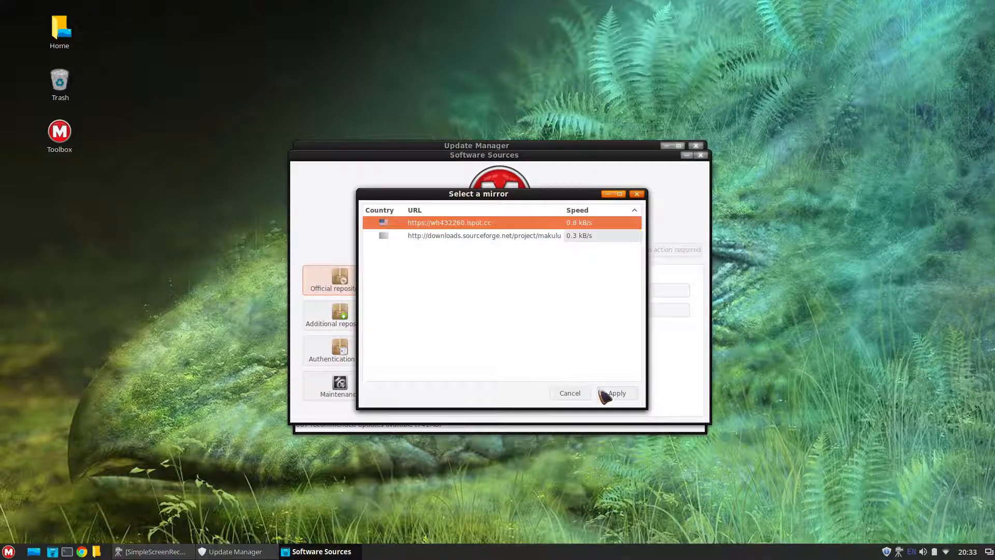
pyautogui.click(616, 395)
# Switch the Base (testing) mirror to debian.melbourneitmirror.net, refresh the cache, and close Software Sources
pyautogui.click(516, 309)
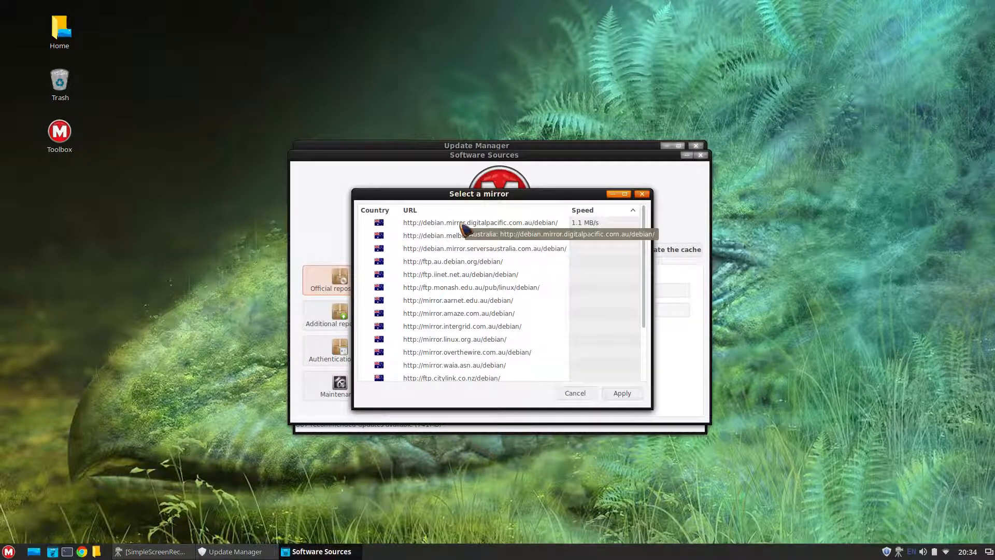
pyautogui.click(461, 223)
pyautogui.click(471, 237)
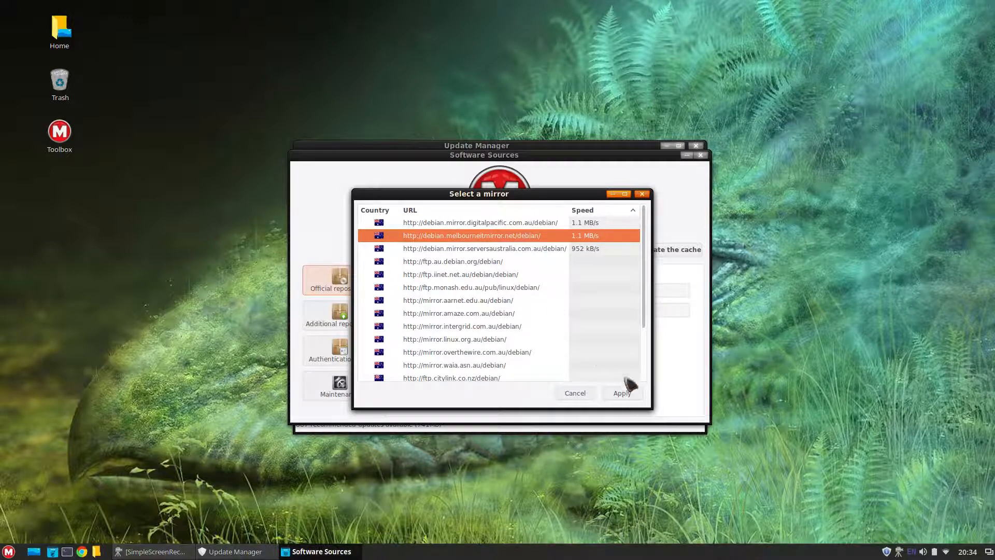
pyautogui.click(621, 393)
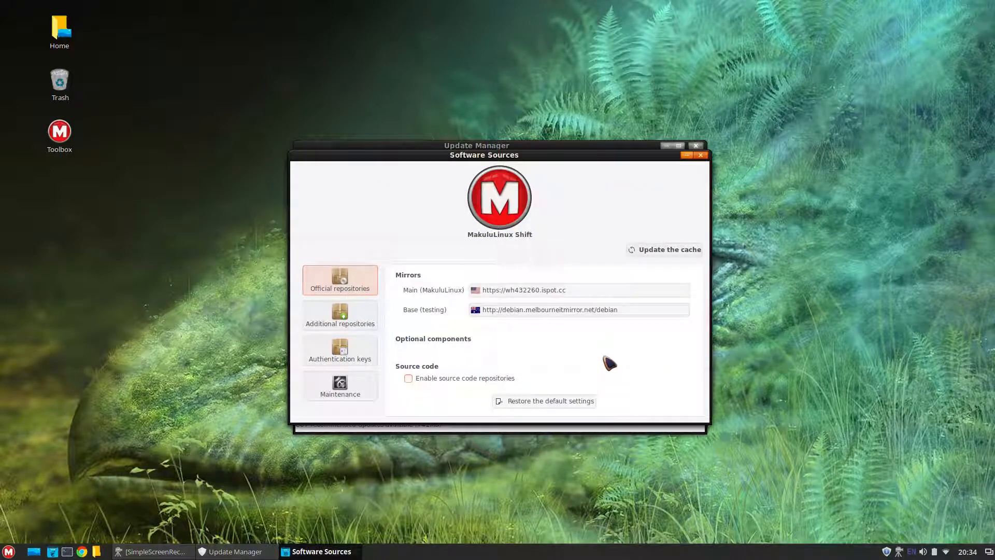
pyautogui.click(666, 251)
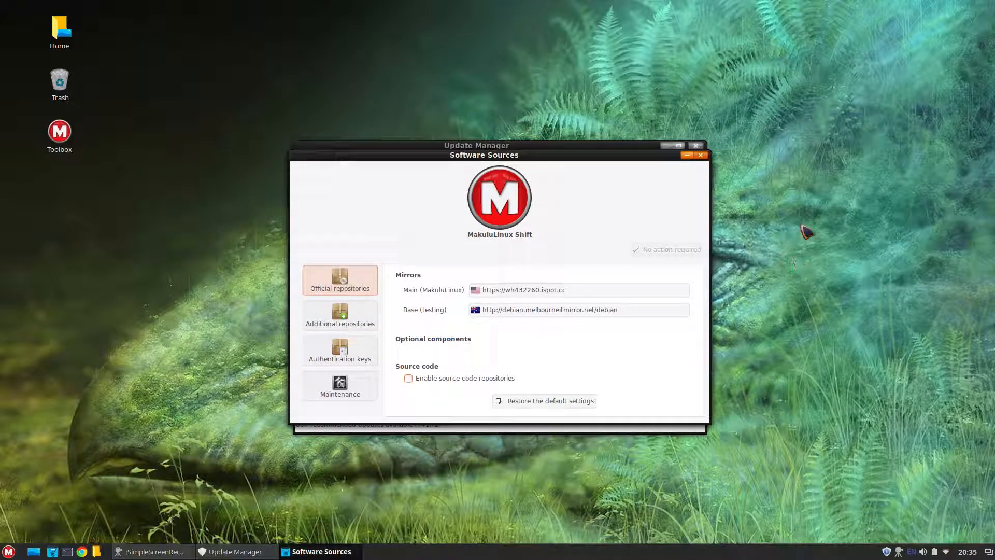
pyautogui.click(704, 156)
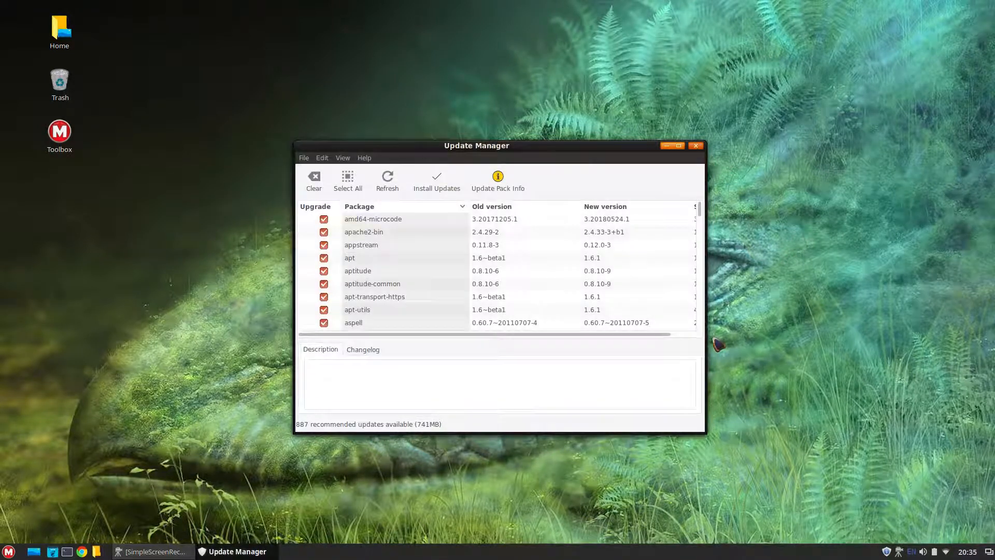
# Install the 580 recommended updates, retrying after dismissing the synaptic-running error
pyautogui.click(437, 182)
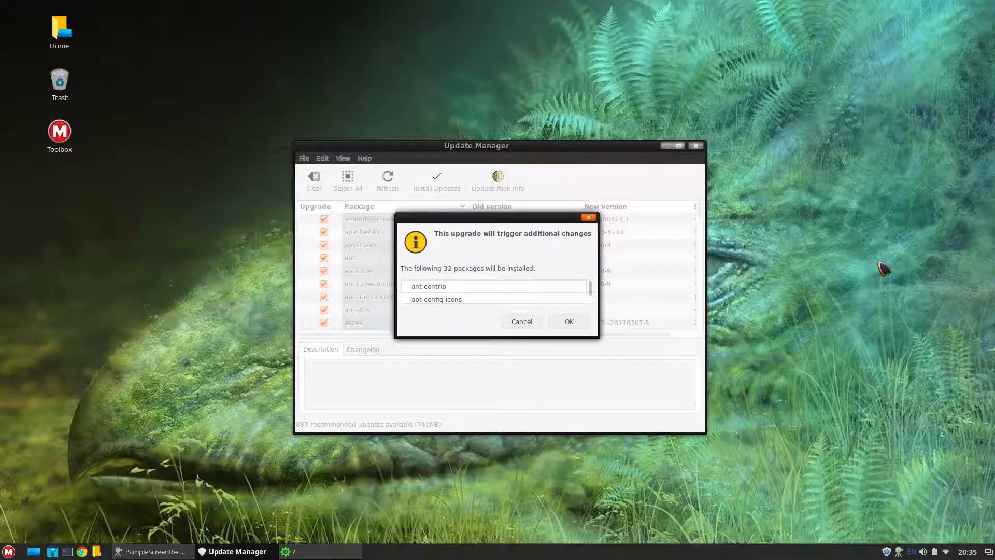
pyautogui.click(569, 321)
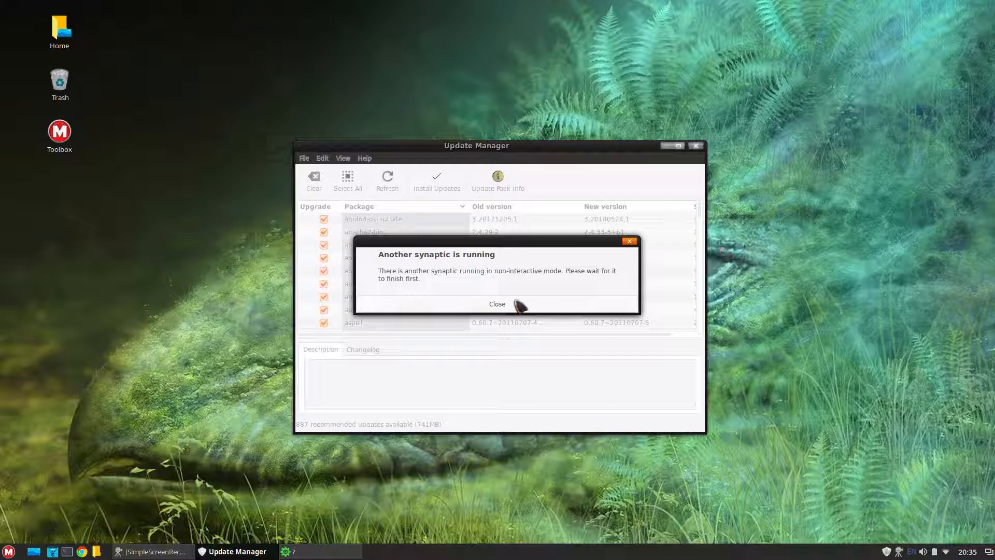
pyautogui.click(541, 306)
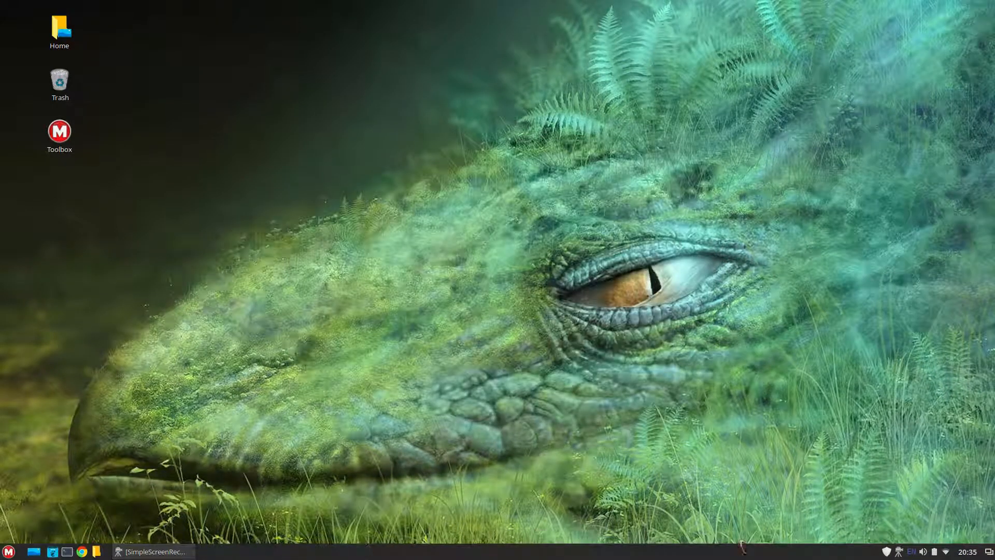
pyautogui.click(886, 552)
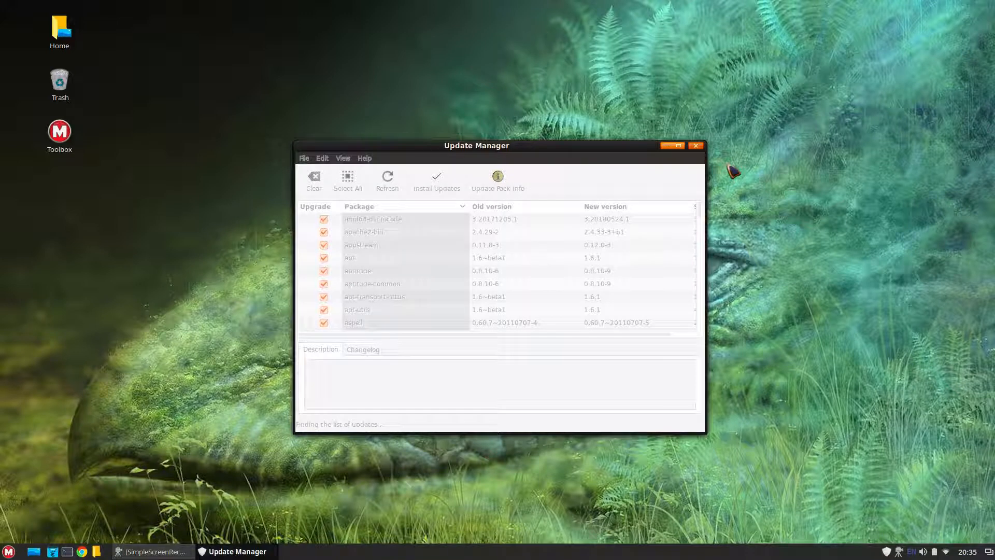
pyautogui.click(424, 186)
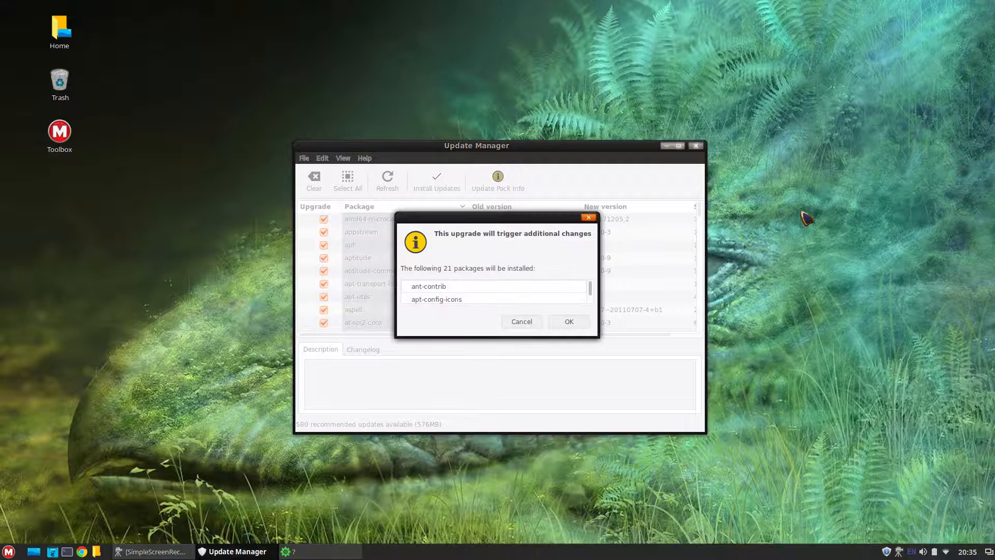
pyautogui.click(569, 322)
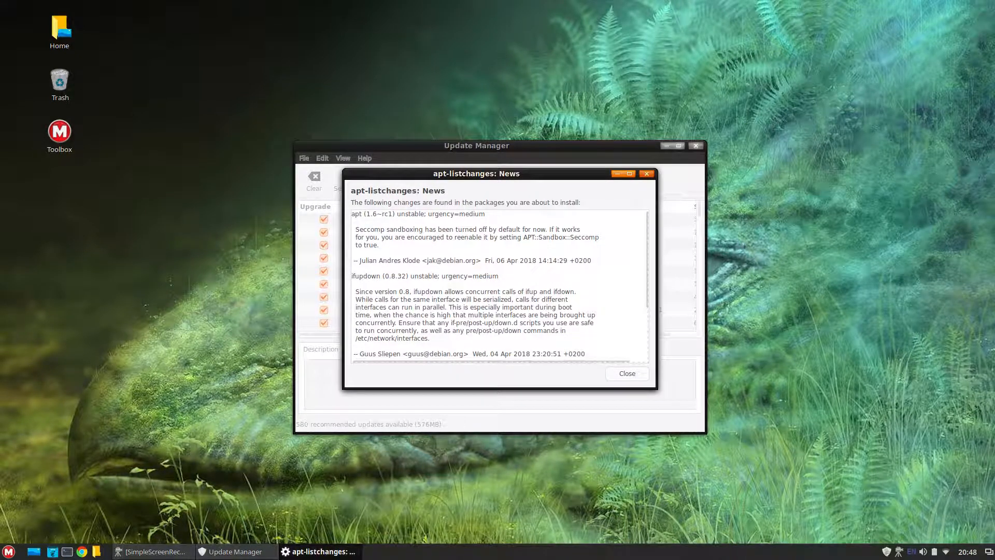
# Dismiss the package news and keep the locally installed grub configuration so the updates finish
pyautogui.scroll(-3, 499, 286)
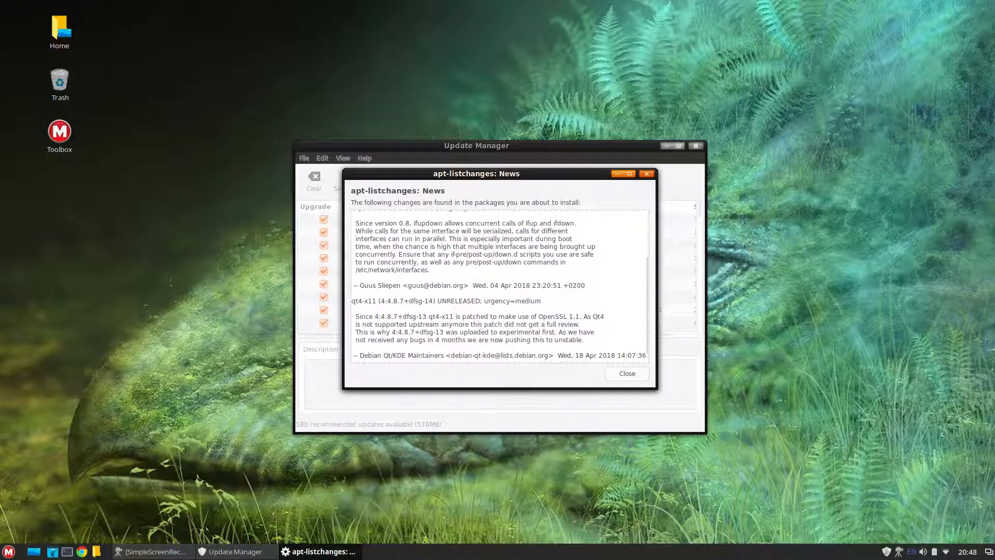
pyautogui.click(630, 373)
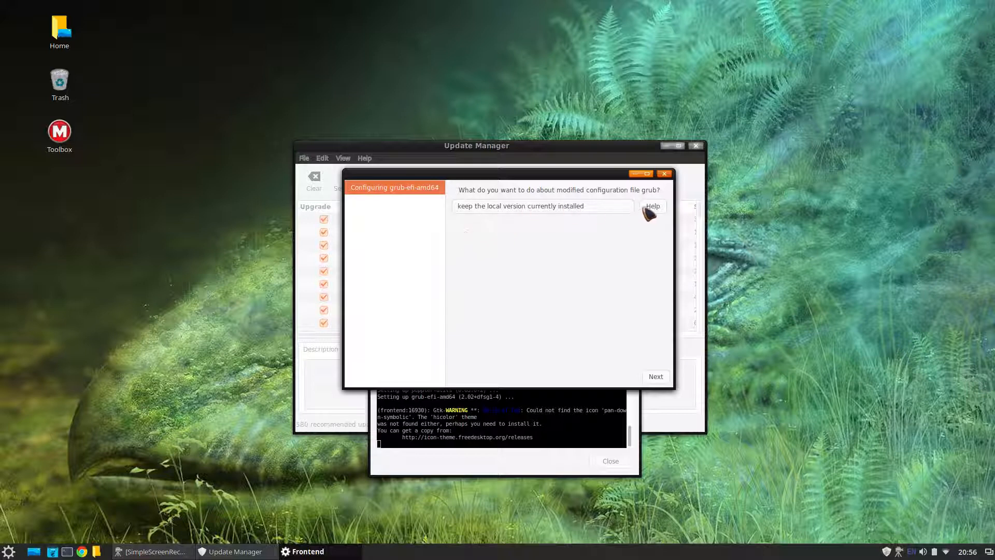
pyautogui.click(534, 207)
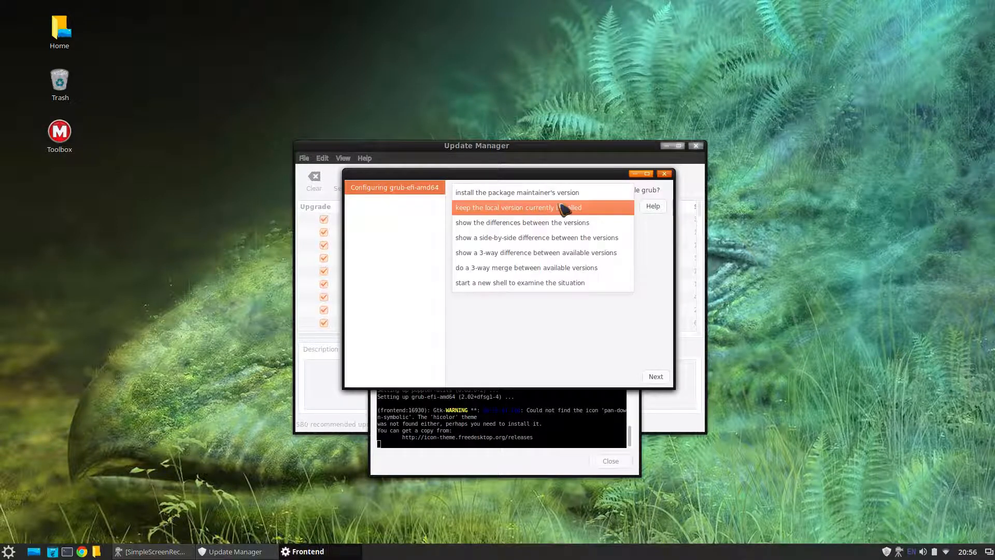
pyautogui.click(533, 209)
pyautogui.click(656, 378)
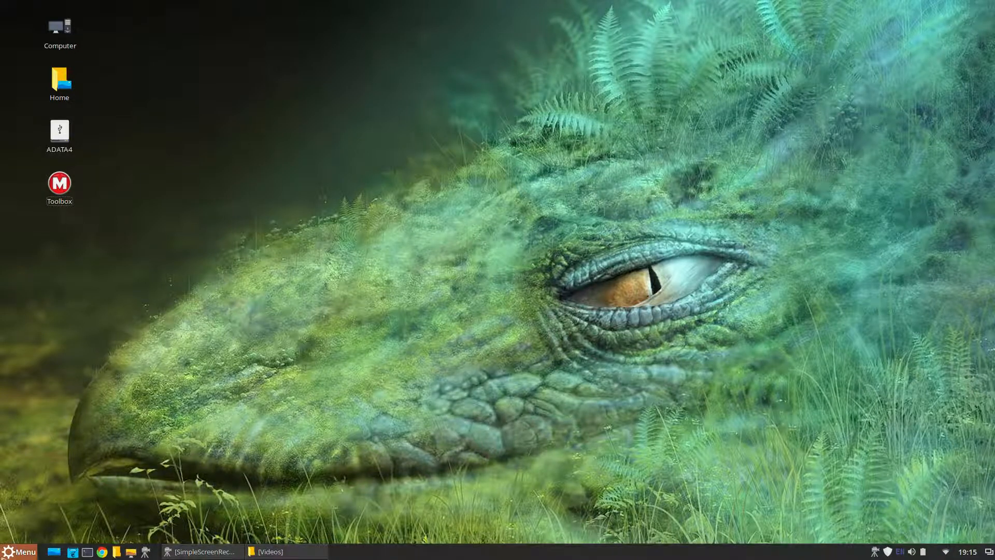
# Open the Menu and switch between All Applications and Accessories, ending on Accessories
pyautogui.click(18, 551)
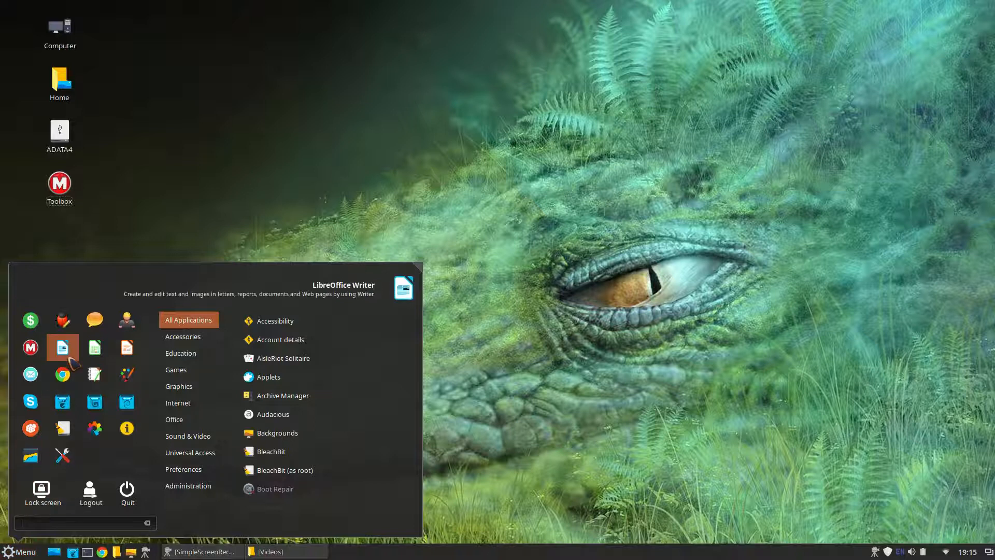
pyautogui.moveTo(207, 371)
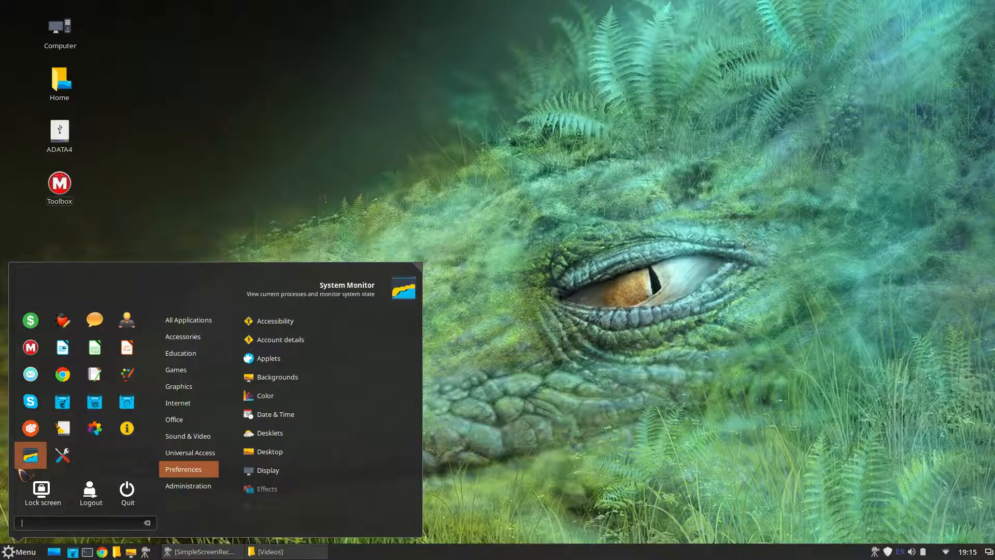
pyautogui.moveTo(188, 322)
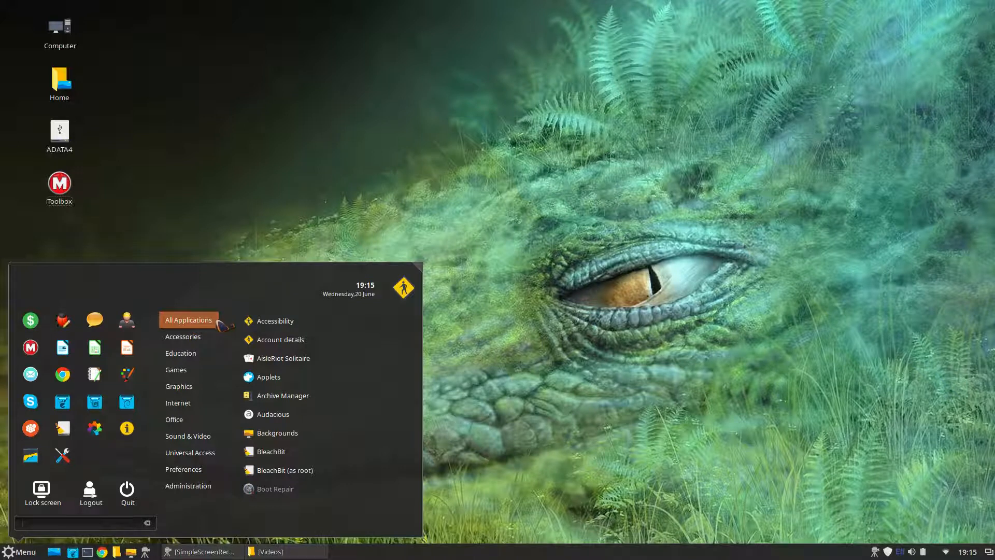
pyautogui.click(191, 337)
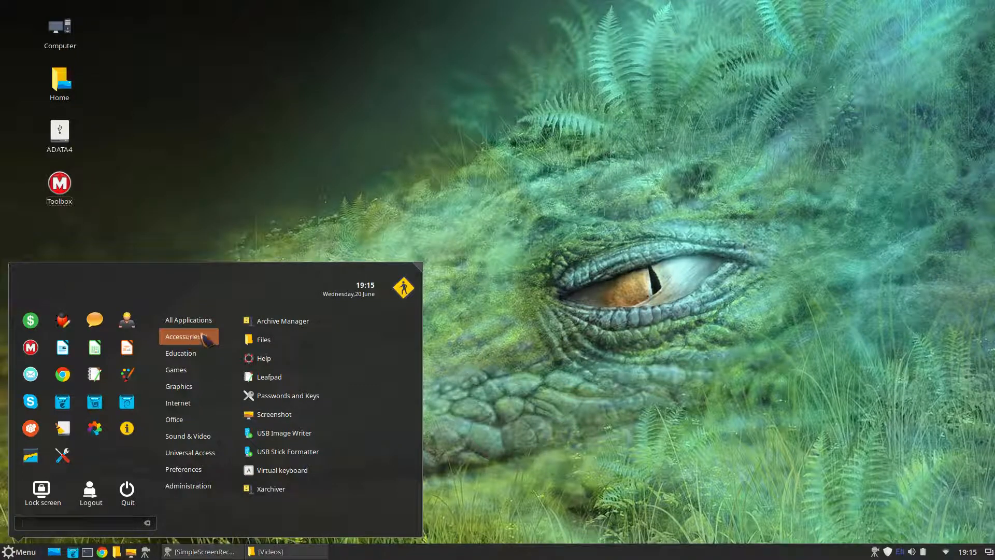
pyautogui.click(200, 324)
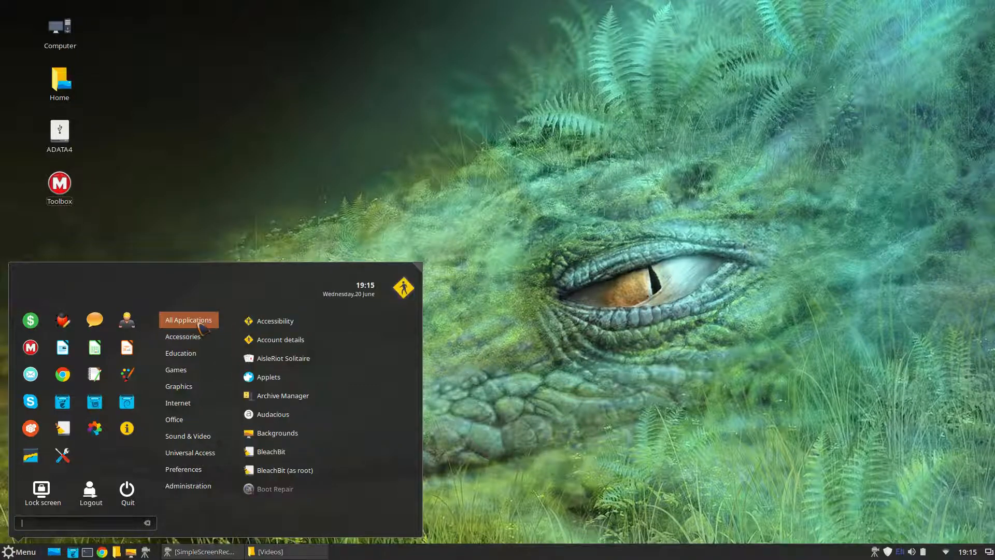
pyautogui.click(197, 336)
pyautogui.click(200, 324)
pyautogui.click(196, 338)
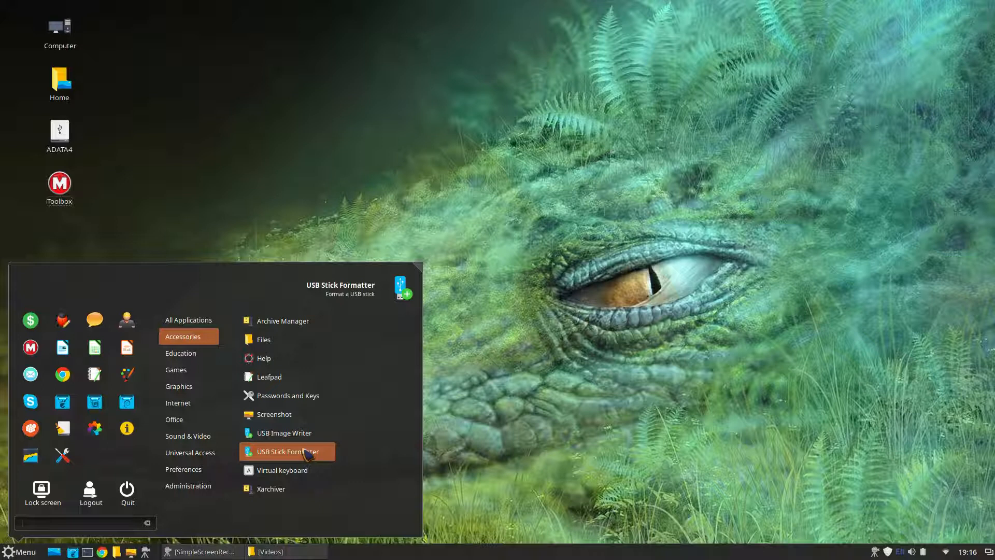
# Browse the Education, Games, Graphics, Internet, Office, Sound & Video and Universal Access categories, ending on Administration
pyautogui.moveTo(186, 359)
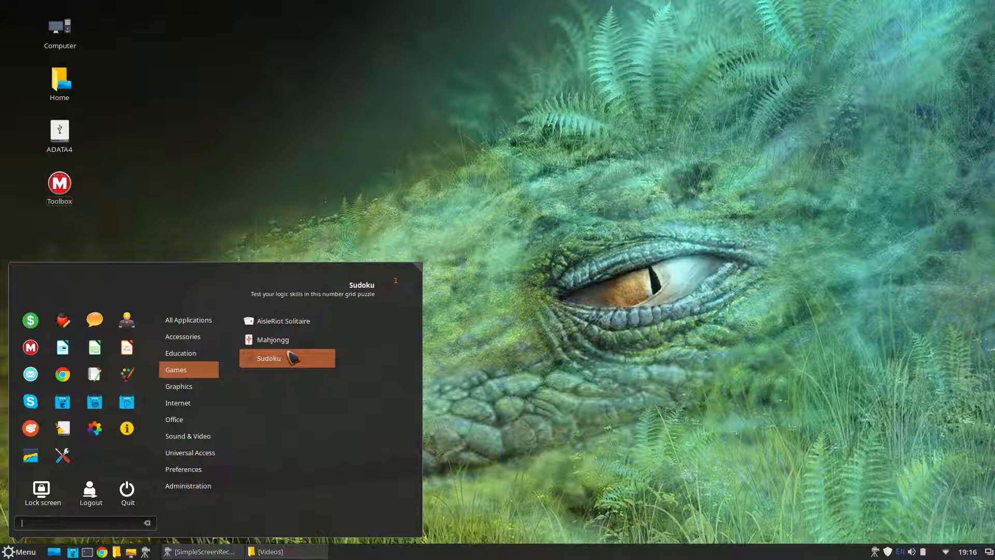
pyautogui.moveTo(206, 388)
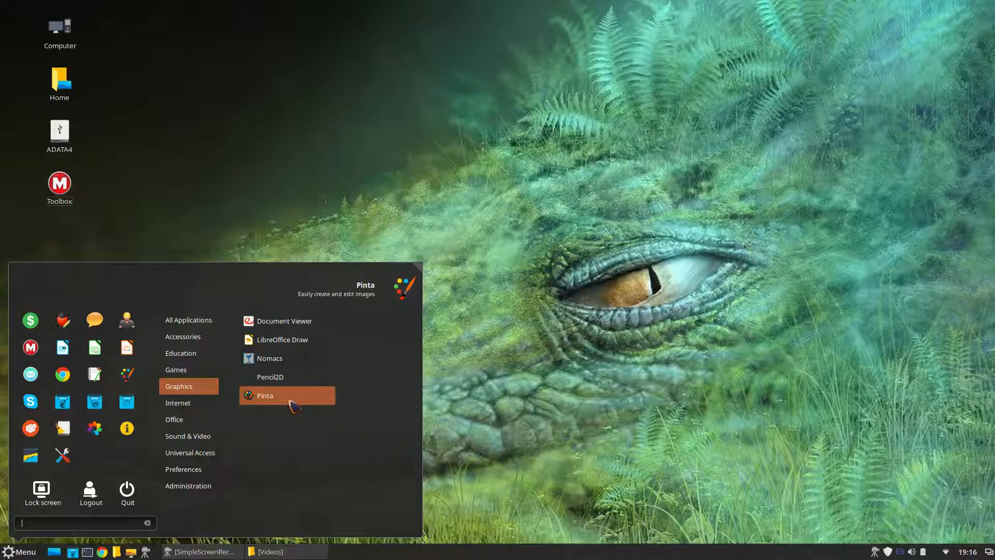
pyautogui.moveTo(210, 407)
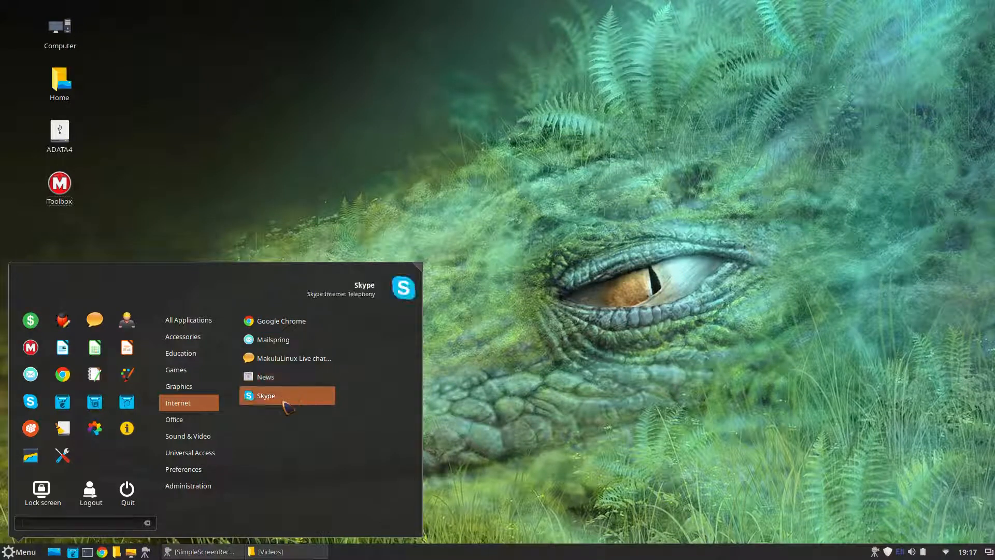
pyautogui.moveTo(183, 421)
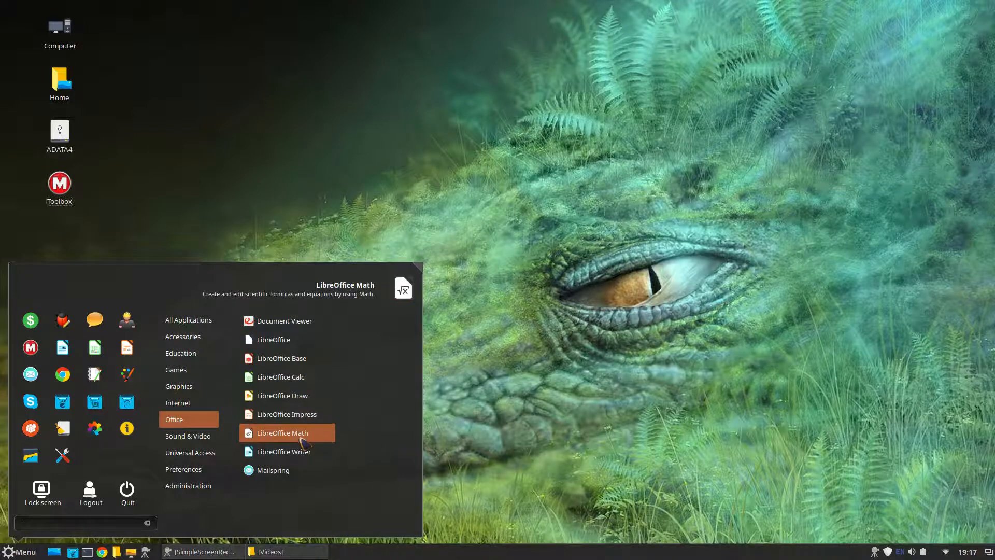
pyautogui.moveTo(188, 437)
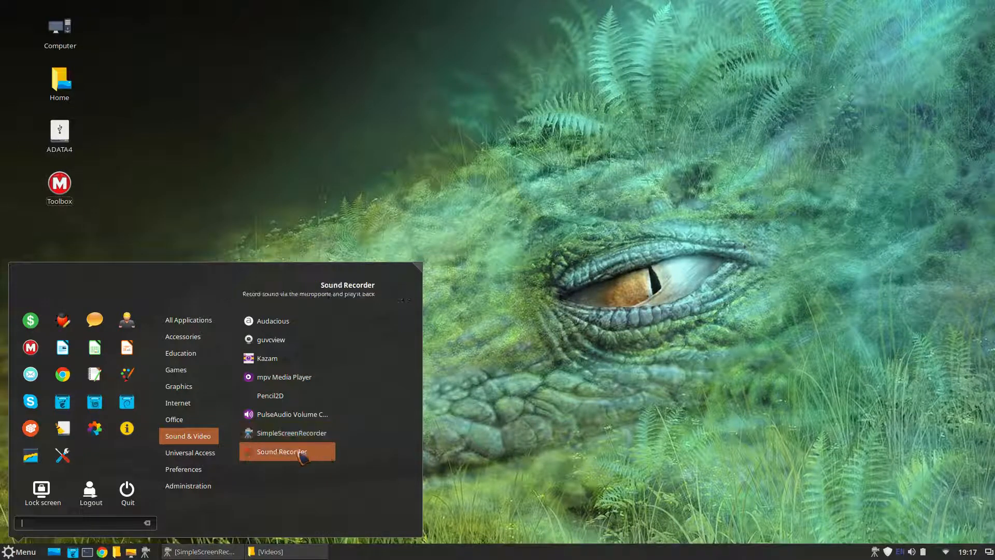
pyautogui.moveTo(199, 457)
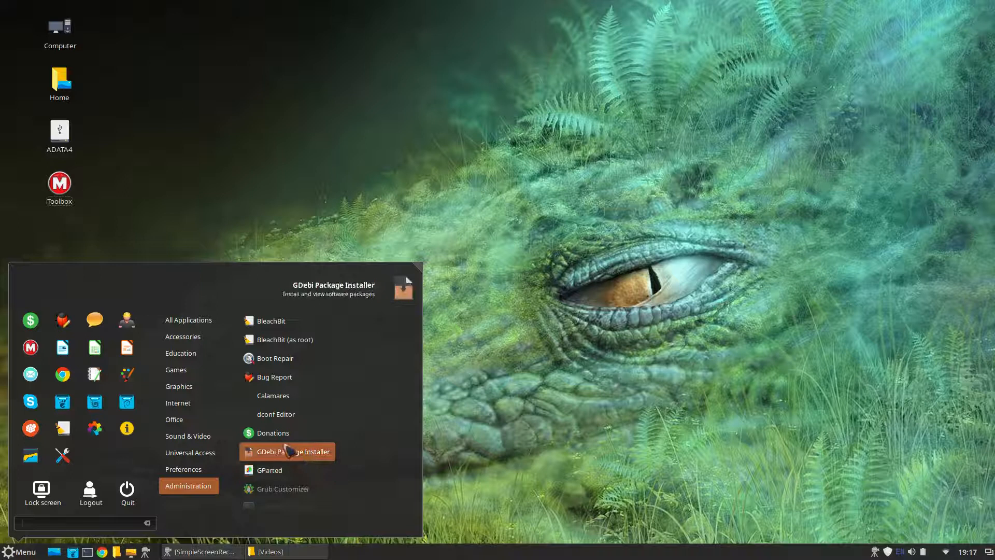
# Scroll through the Administration apps list, then close the Menu
pyautogui.scroll(-1, 294, 443)
pyautogui.scroll(-1, 295, 433)
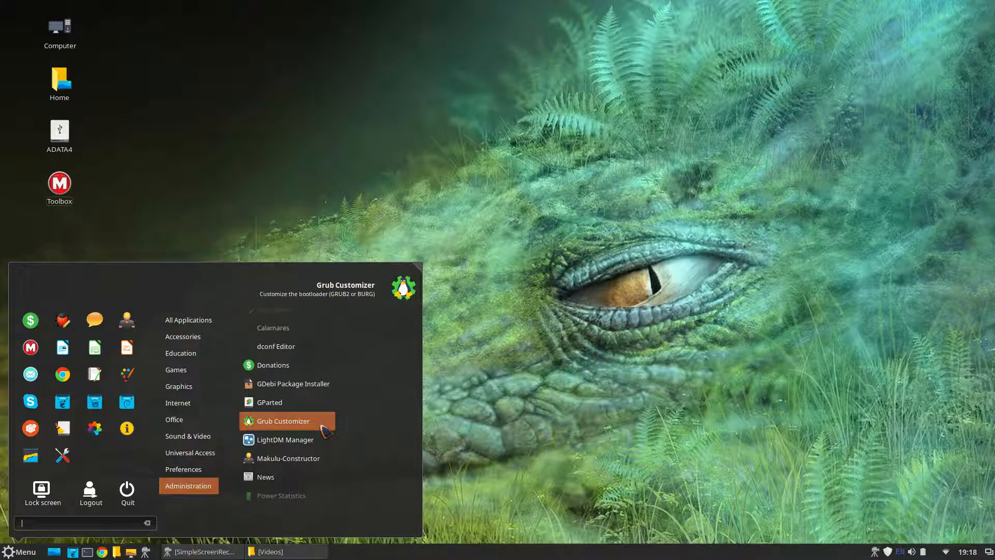
pyautogui.scroll(-1, 323, 424)
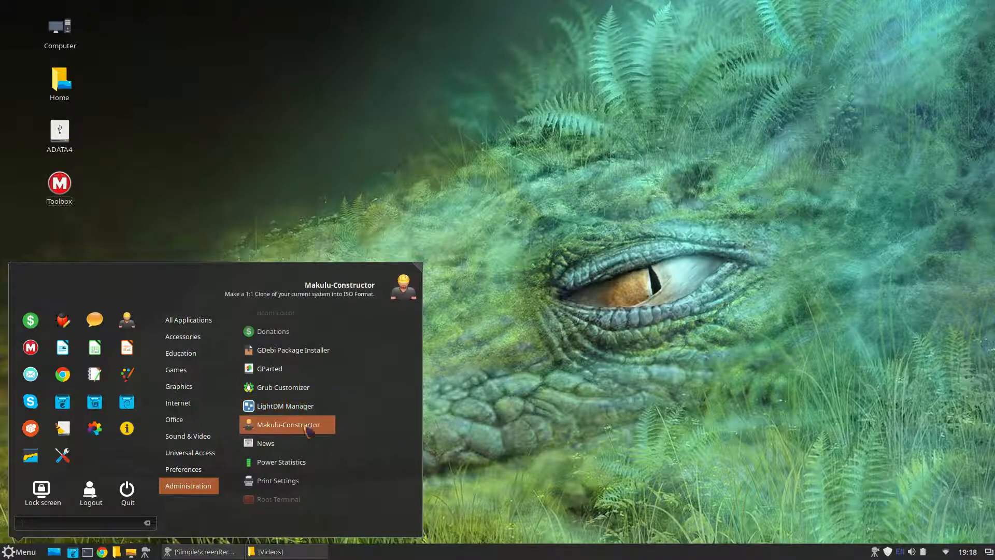
pyautogui.scroll(-1, 314, 433)
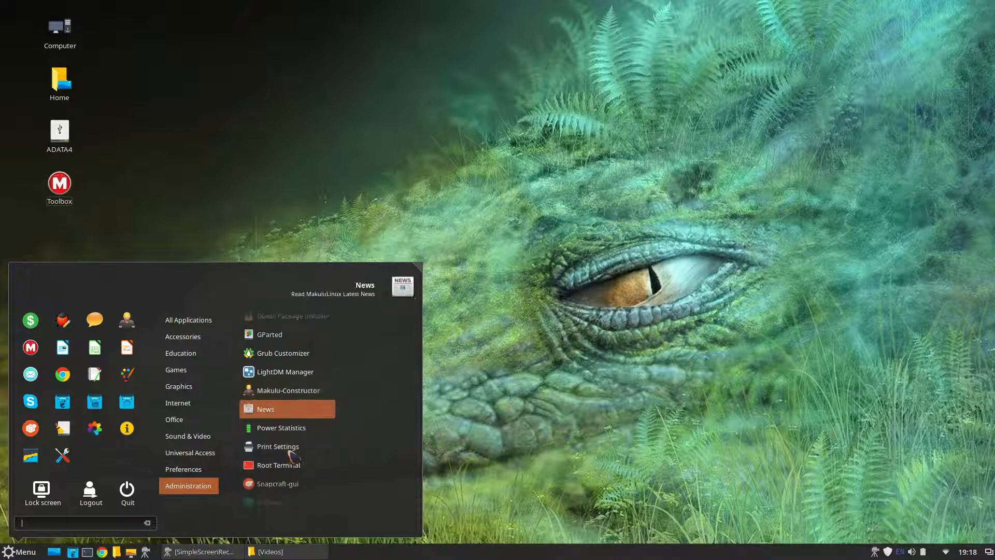
pyautogui.scroll(-1, 300, 447)
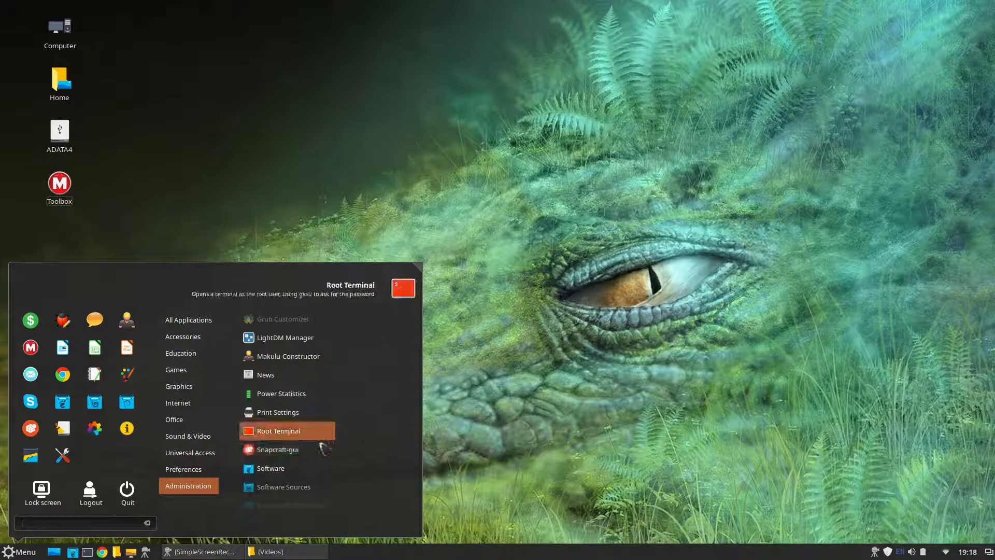
pyautogui.scroll(-2, 303, 446)
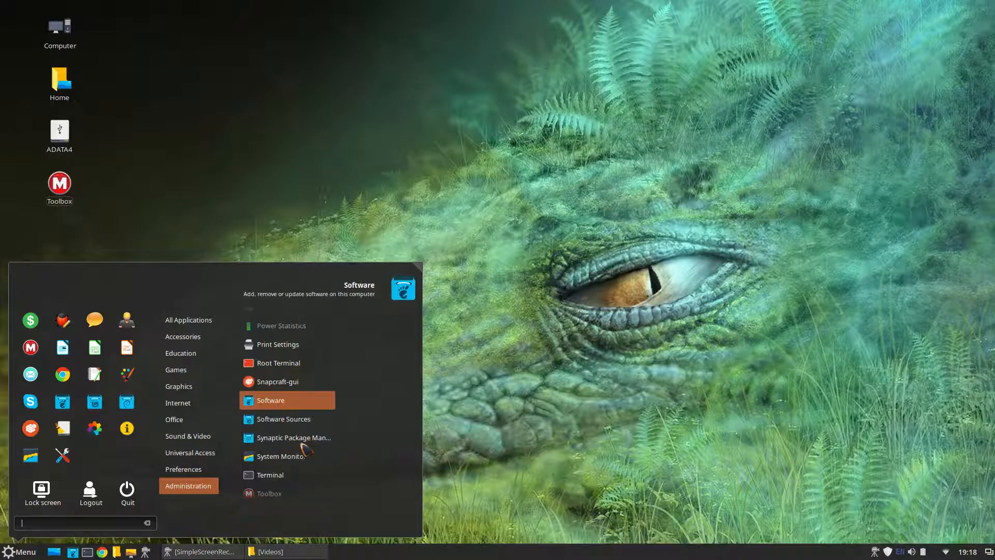
pyautogui.scroll(-1, 310, 430)
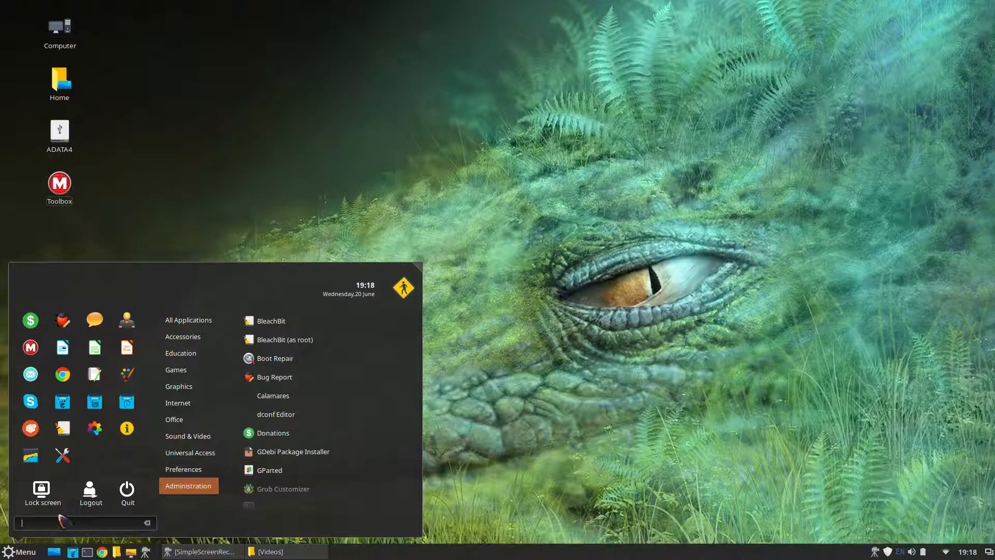
pyautogui.click(25, 552)
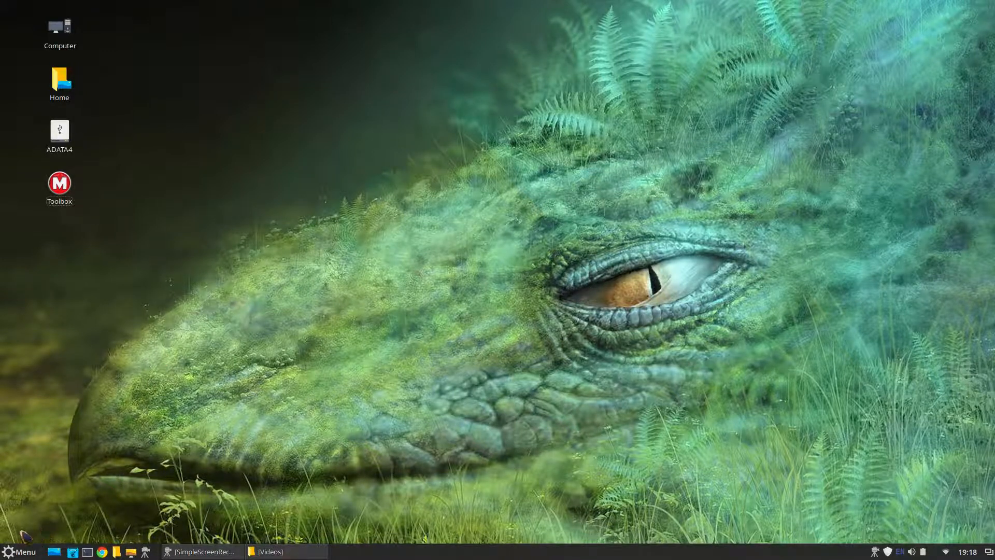
# Launch System Settings from the menu favourites and go to the Themes page
pyautogui.click(17, 553)
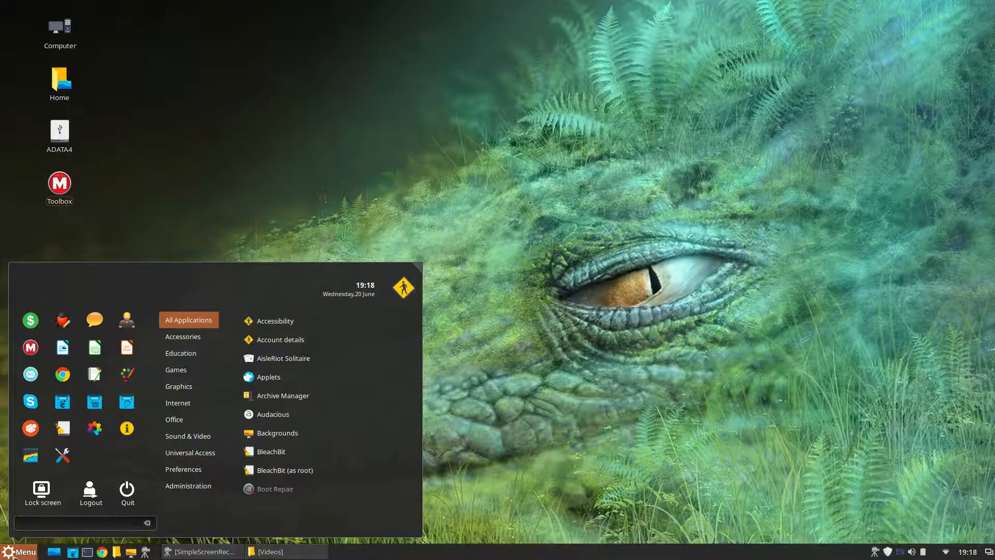
pyautogui.click(62, 454)
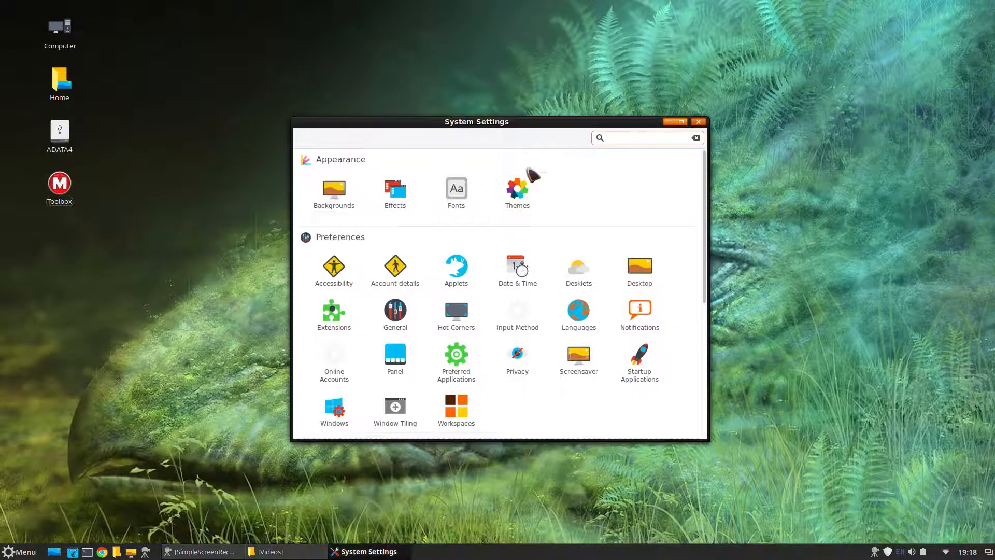
pyautogui.click(521, 190)
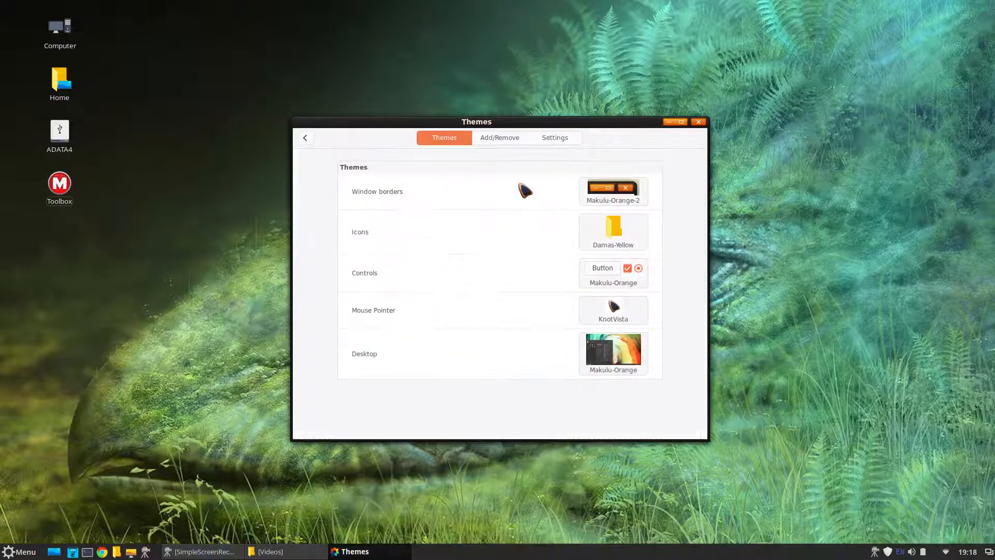
pyautogui.click(610, 190)
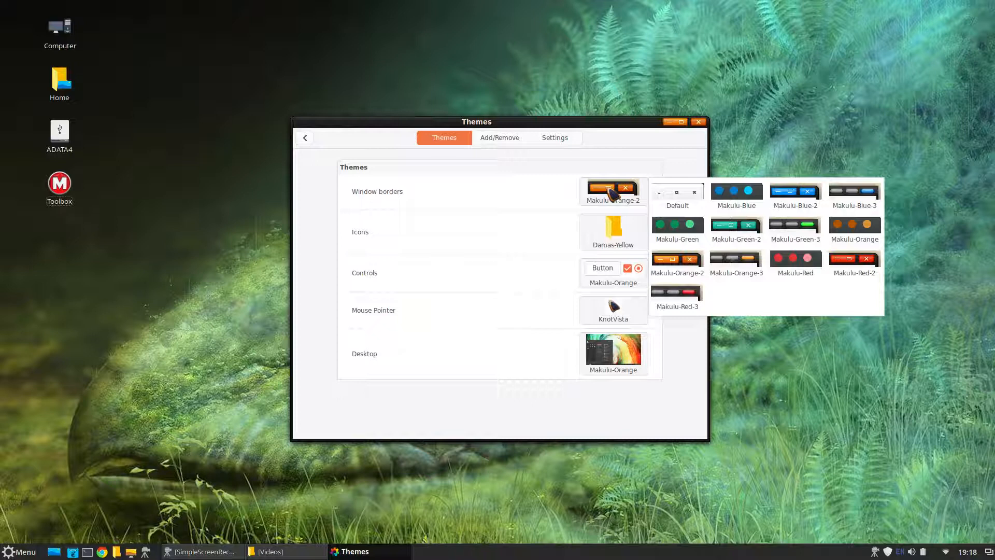
# Browse the available icon and controls themes without changing them
pyautogui.click(606, 235)
pyautogui.click(610, 235)
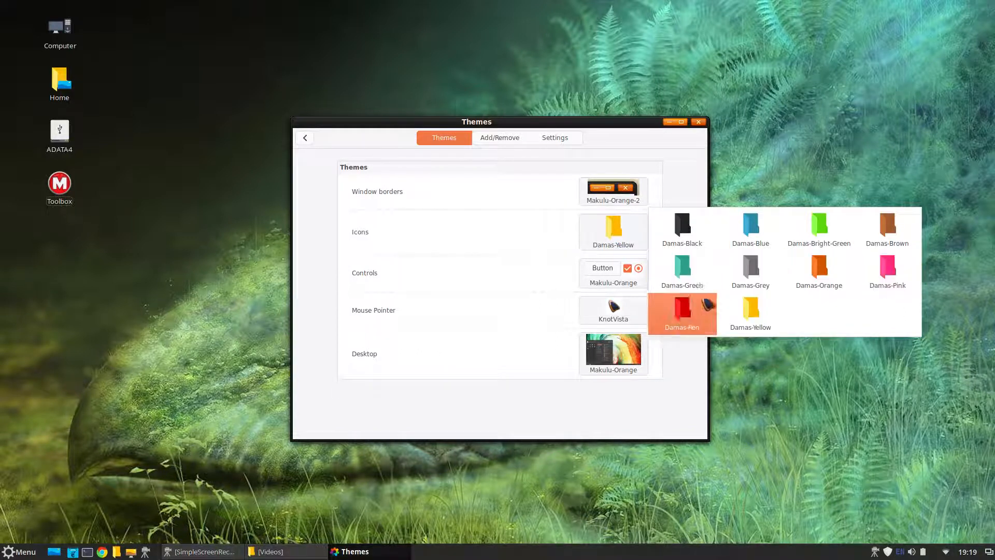
pyautogui.click(604, 271)
pyautogui.click(603, 270)
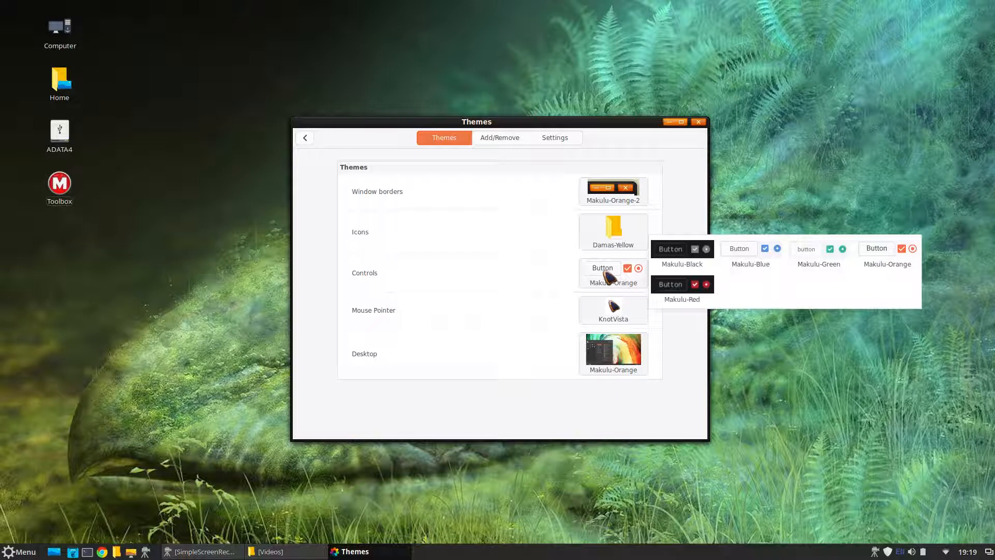
# Try the Adwaita mouse pointer theme, then switch the pointer to Red-Devil
pyautogui.click(616, 309)
pyautogui.click(617, 310)
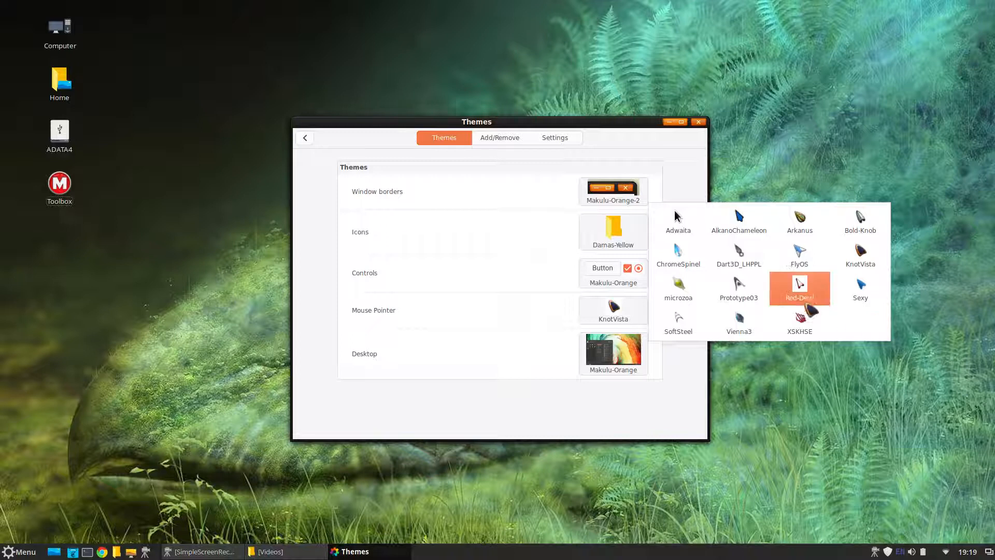
pyautogui.click(683, 227)
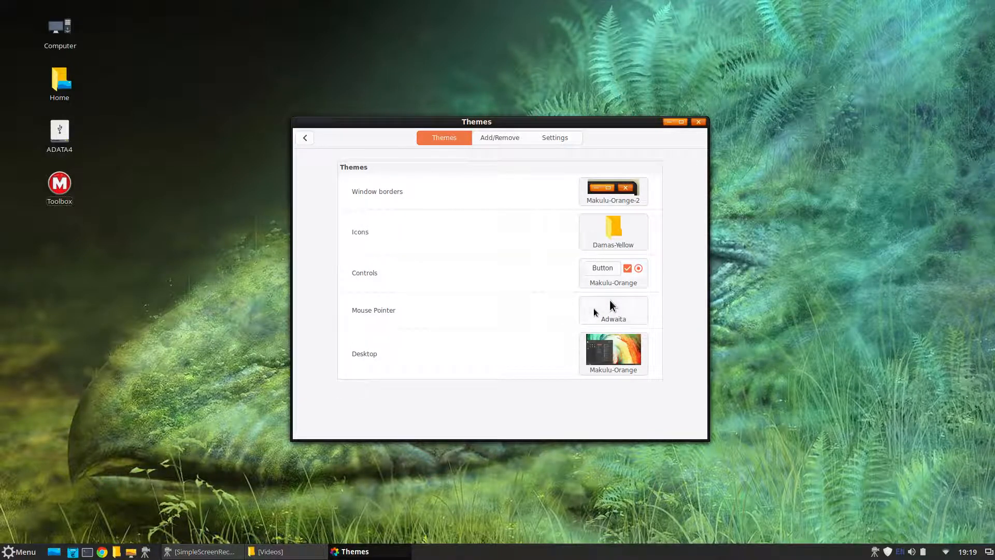
pyautogui.click(595, 309)
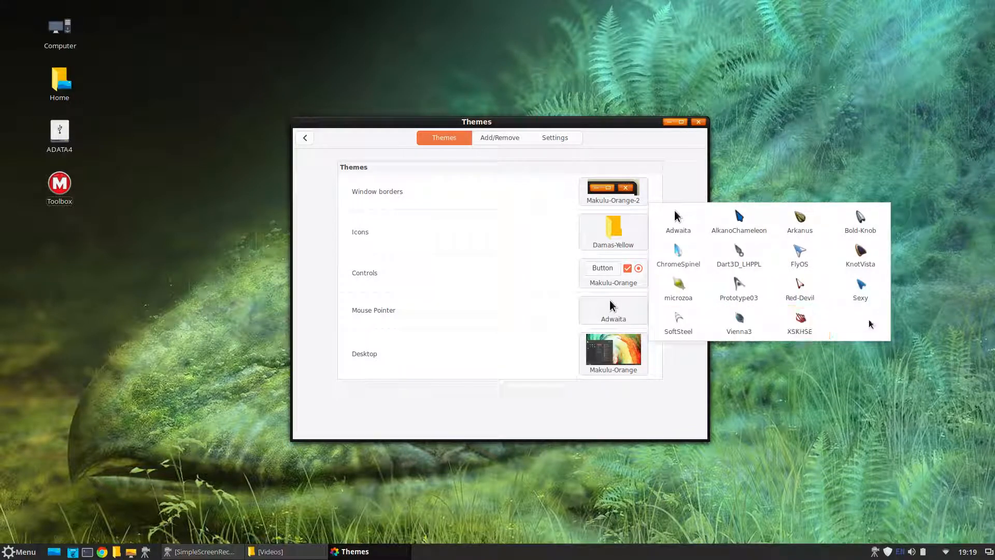
pyautogui.click(808, 294)
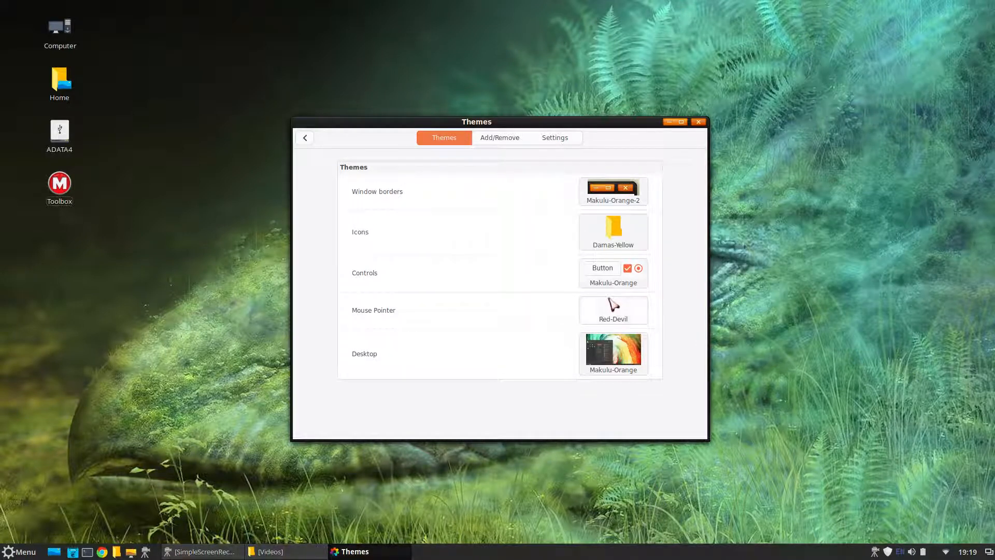
pyautogui.click(604, 360)
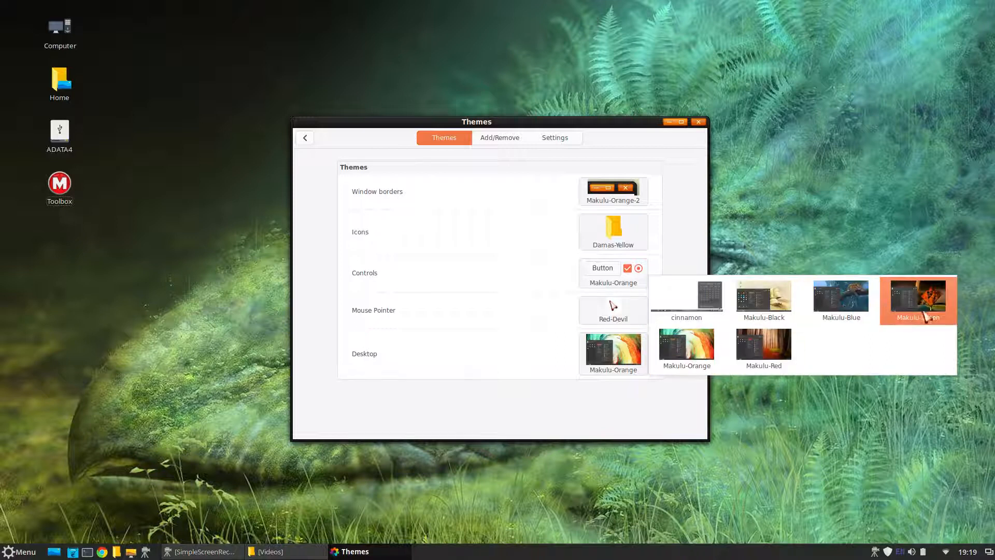
pyautogui.click(698, 369)
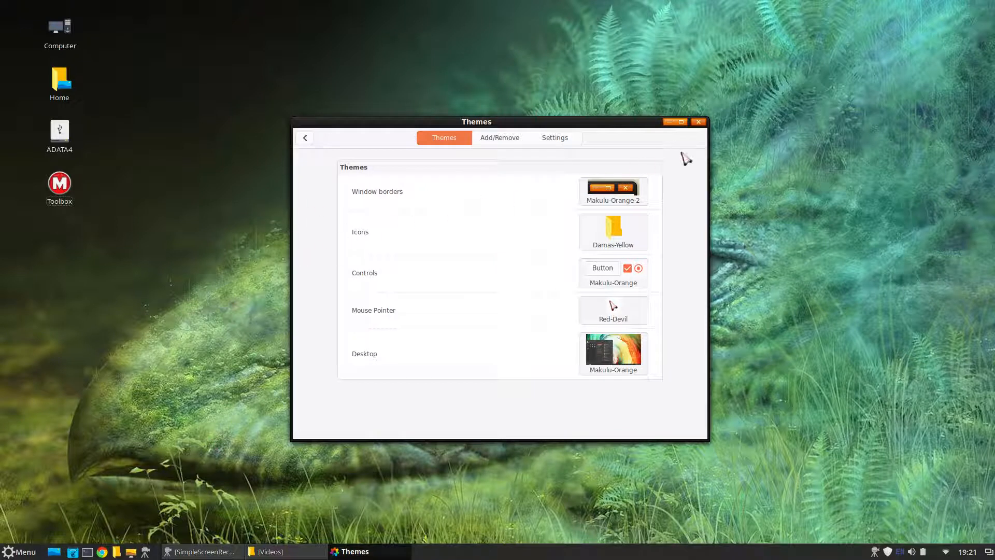
# Go back to the settings overview, scroll through it, and maximize the window
pyautogui.click(305, 139)
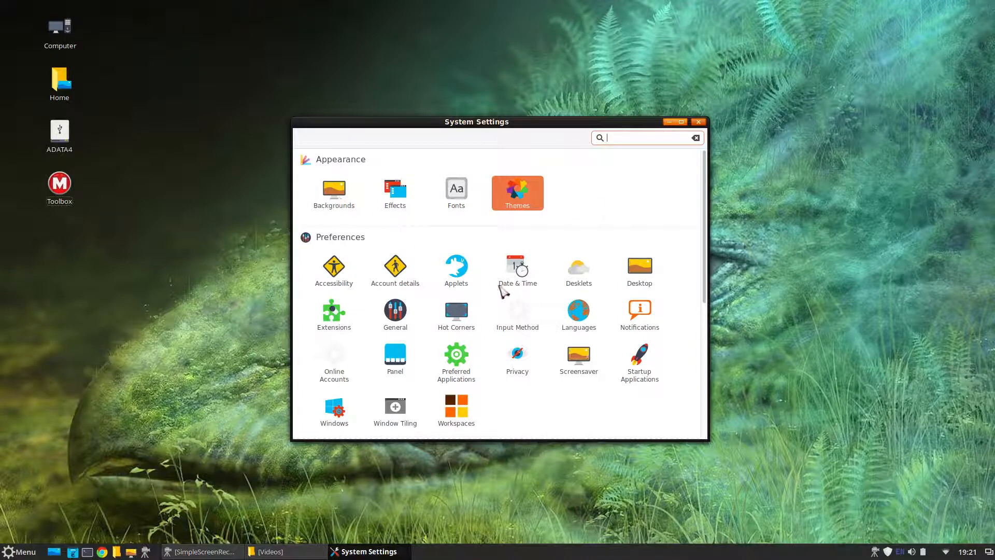
pyautogui.scroll(-5, 498, 271)
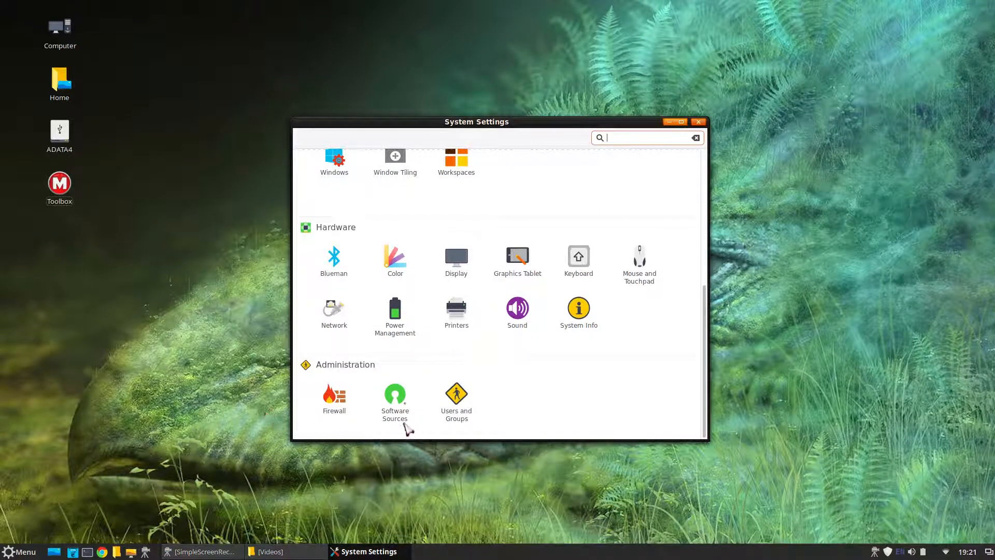
pyautogui.scroll(5, 600, 353)
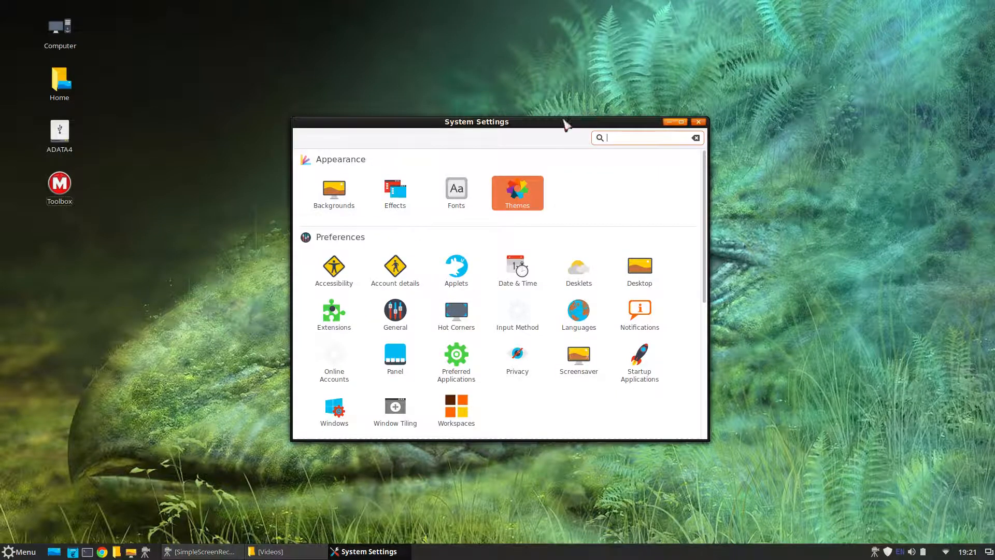
pyautogui.doubleClick(543, 124)
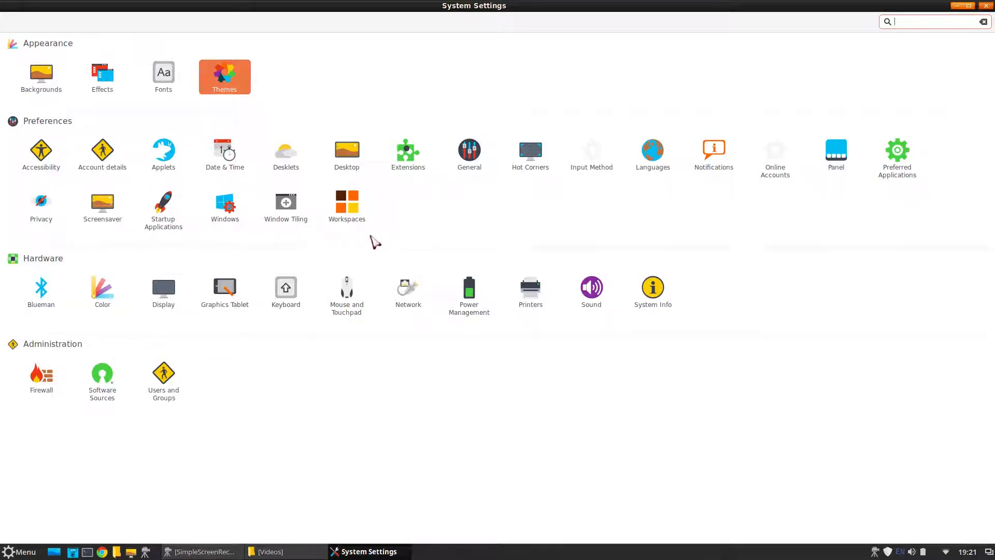
# Reopen Themes and refresh the cache of downloadable themes
pyautogui.click(221, 80)
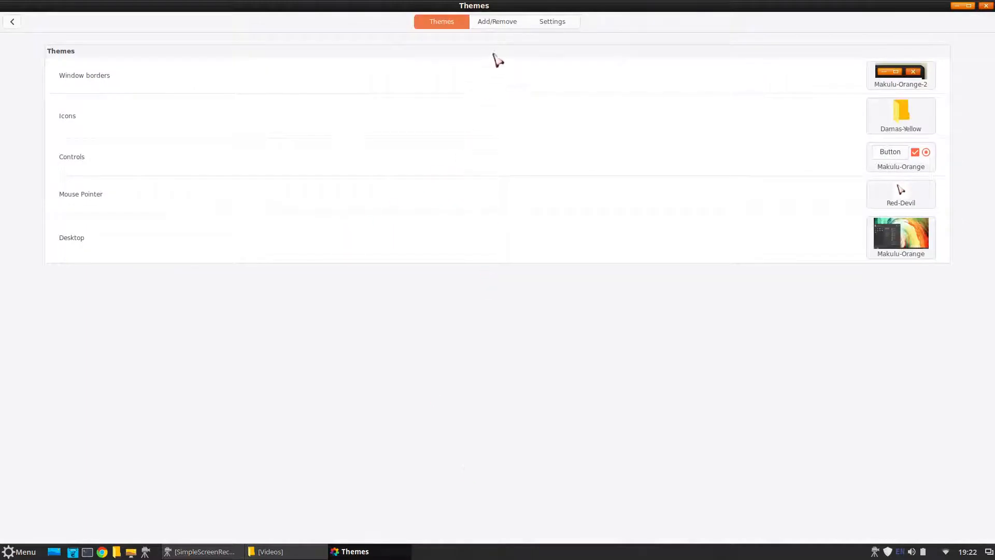
pyautogui.click(517, 22)
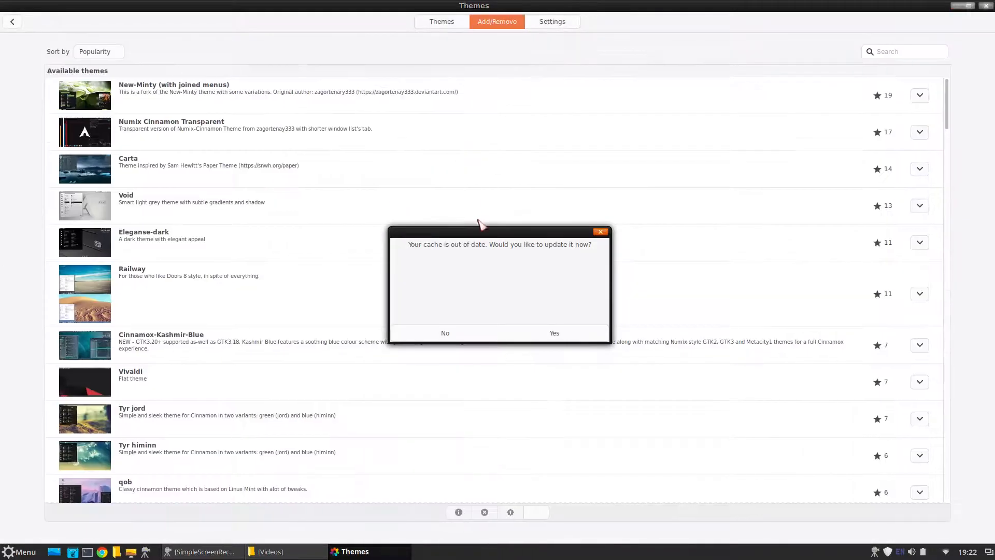
pyautogui.click(571, 334)
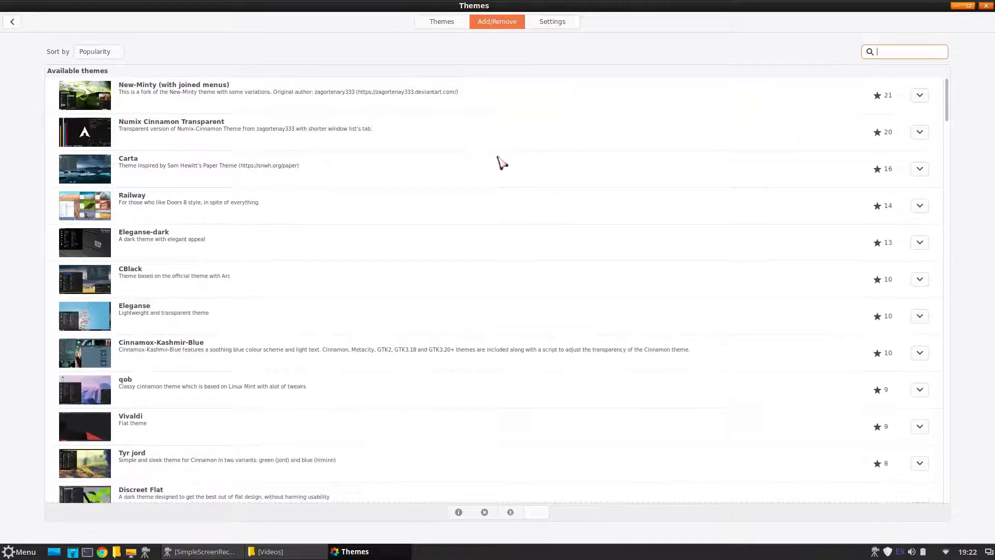
# Browse the downloadable themes, check the current themes, and return to the overview
pyautogui.scroll(-15, 212, 213)
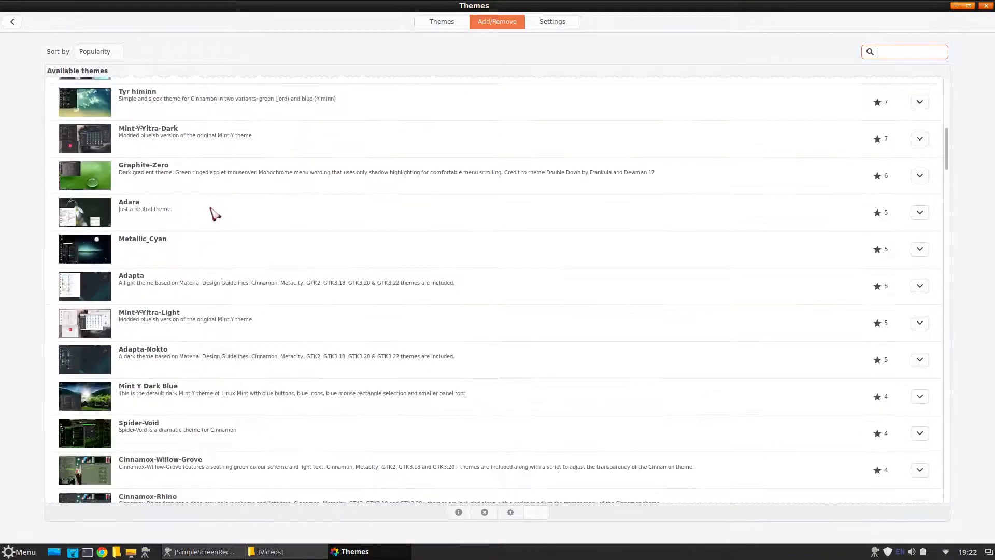
pyautogui.scroll(-15, 213, 213)
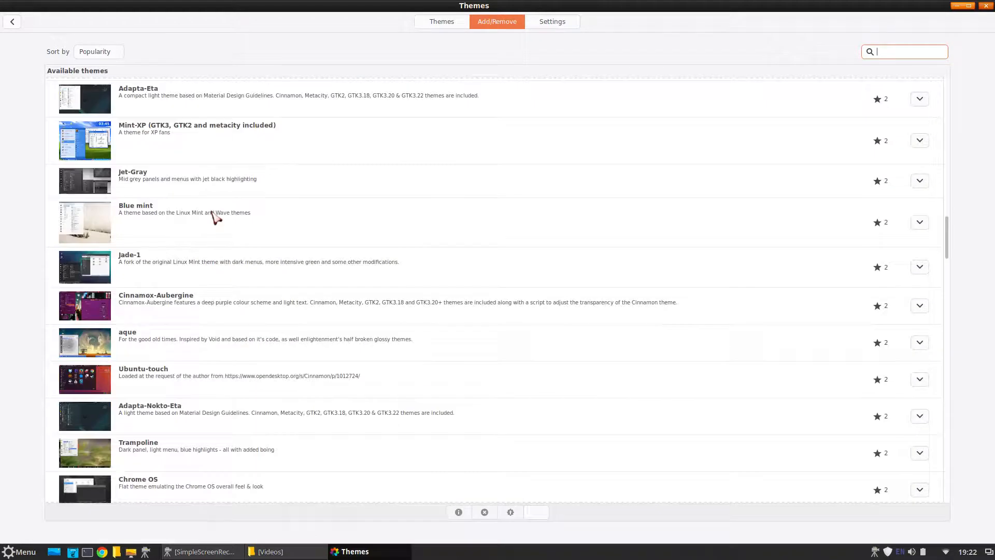
pyautogui.scroll(-15, 212, 218)
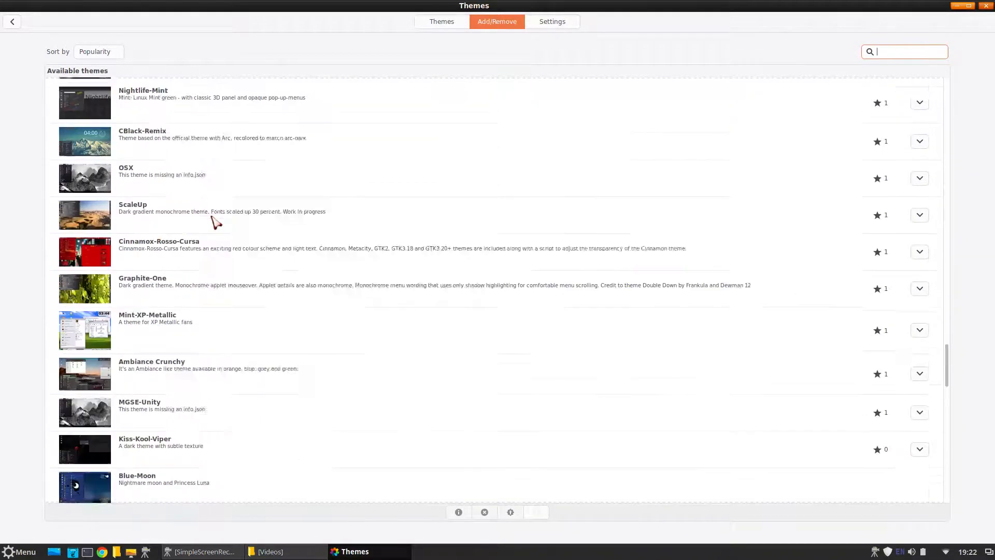
pyautogui.scroll(-4, 214, 222)
pyautogui.scroll(20, 214, 222)
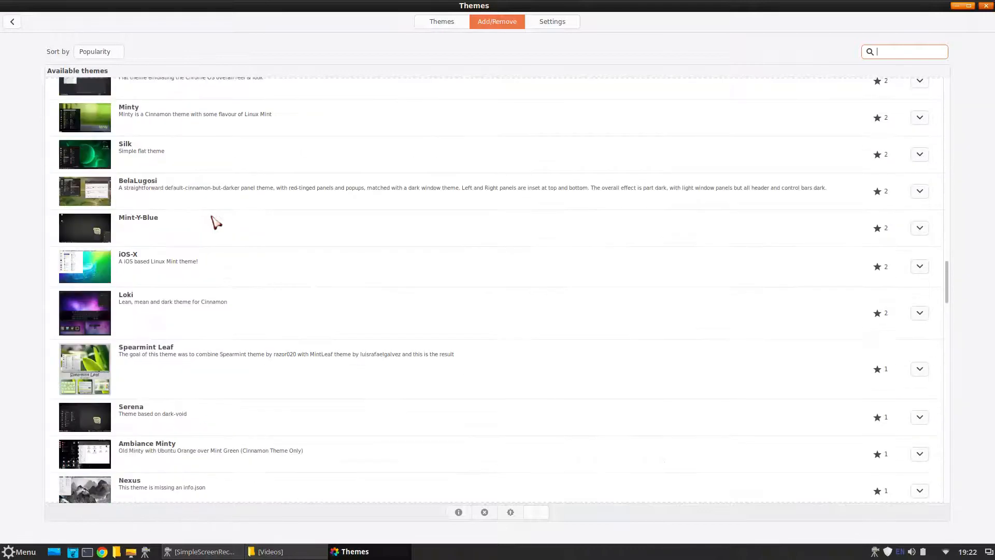
pyautogui.scroll(10, 211, 224)
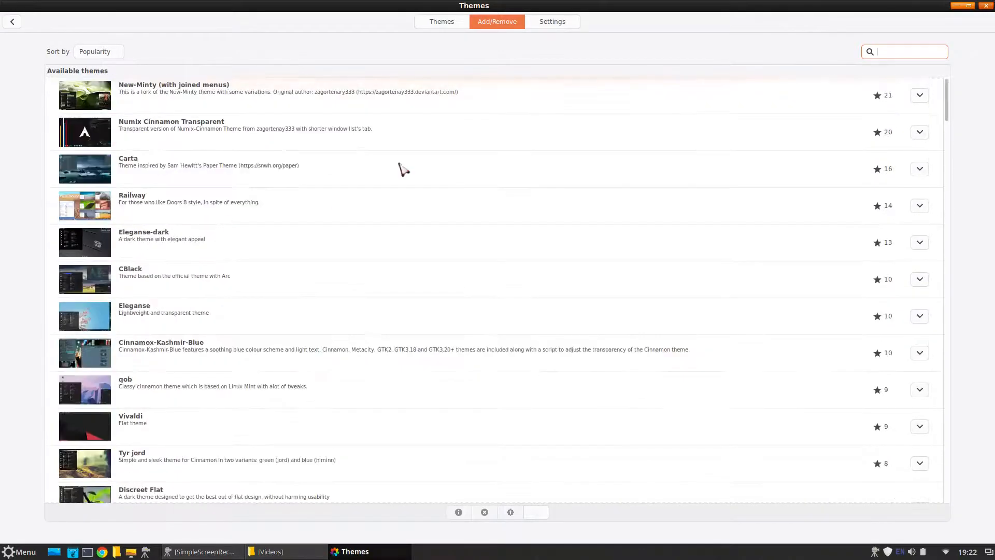
pyautogui.click(442, 22)
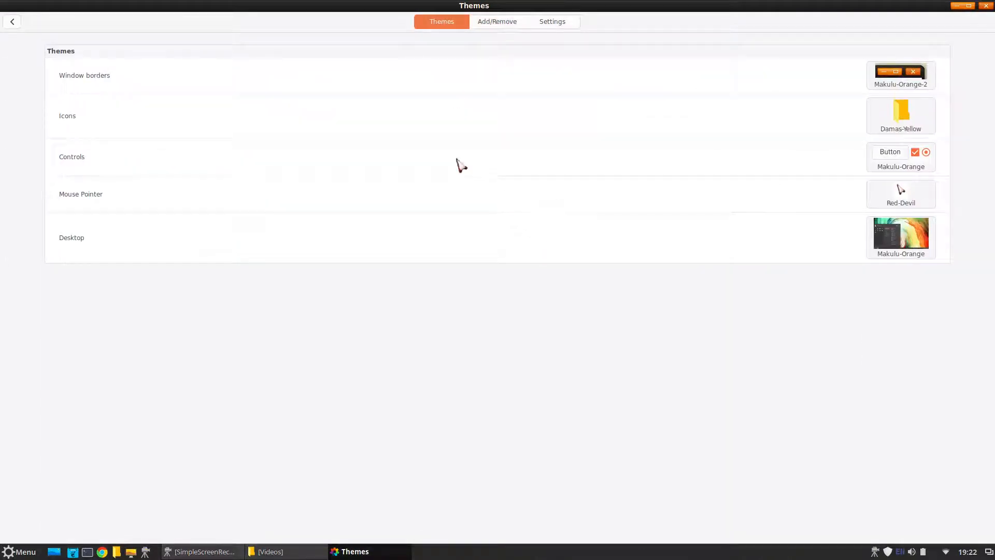
pyautogui.click(12, 22)
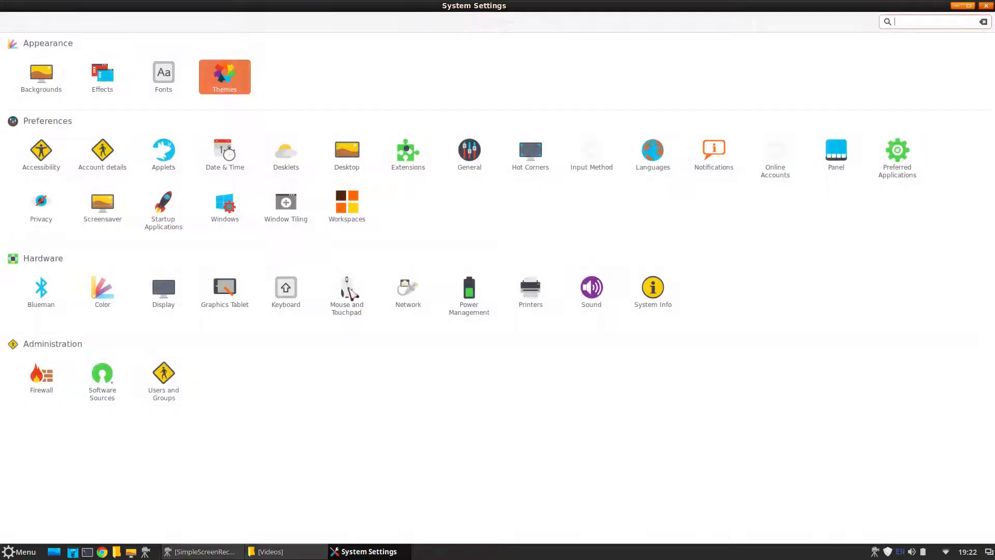
# Refresh the downloadable applets cache, browse the list, then return to the settings overview
pyautogui.click(163, 158)
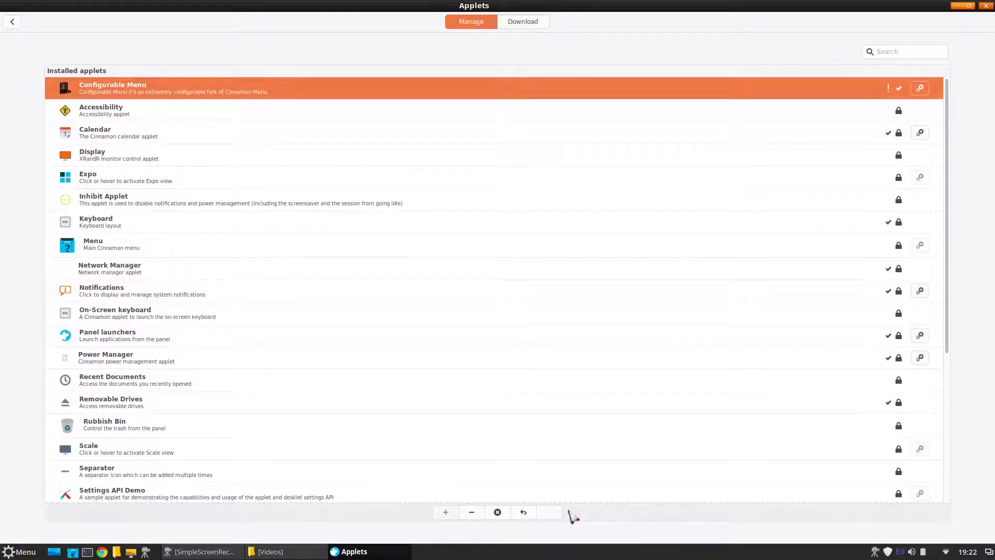
pyautogui.click(520, 24)
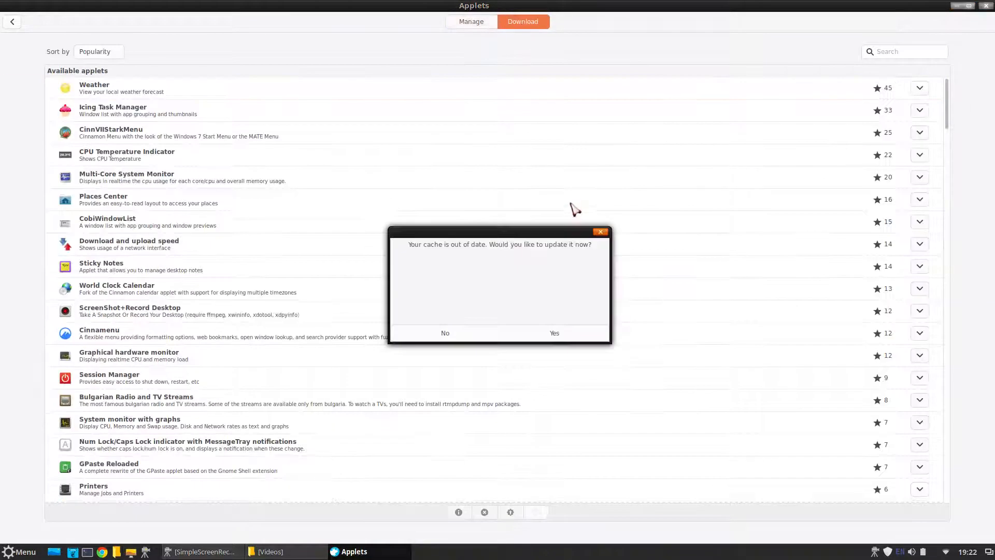
pyautogui.click(553, 333)
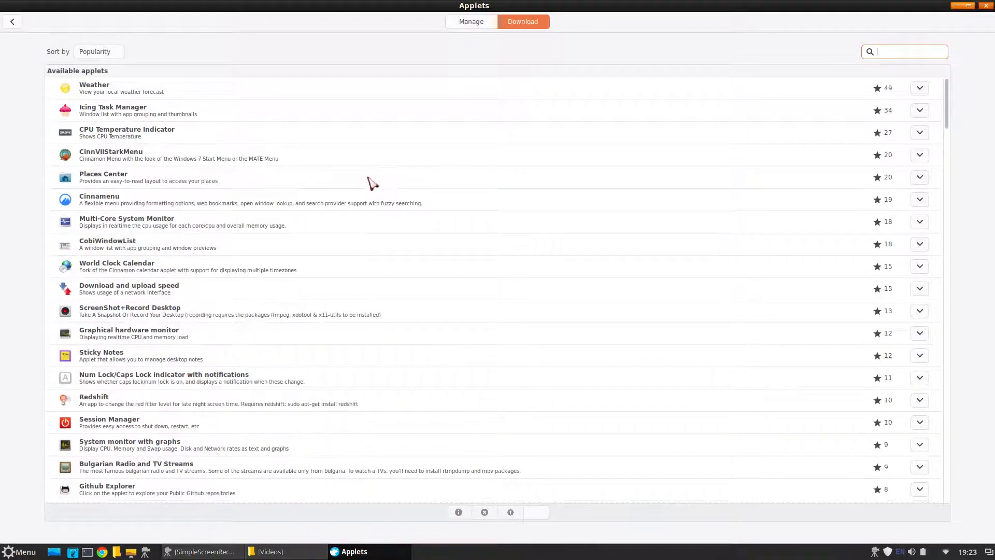
pyautogui.scroll(-10, 338, 213)
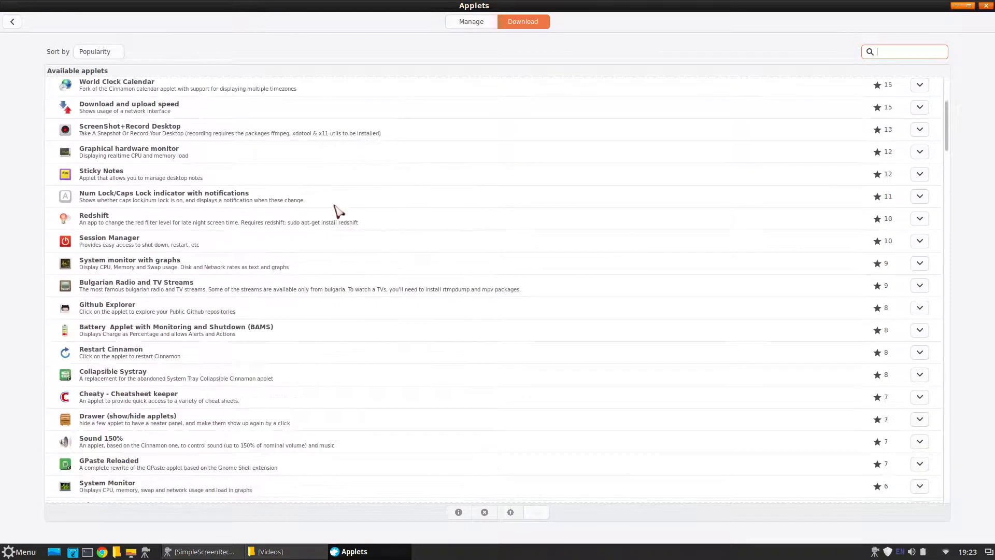
pyautogui.scroll(10, 337, 213)
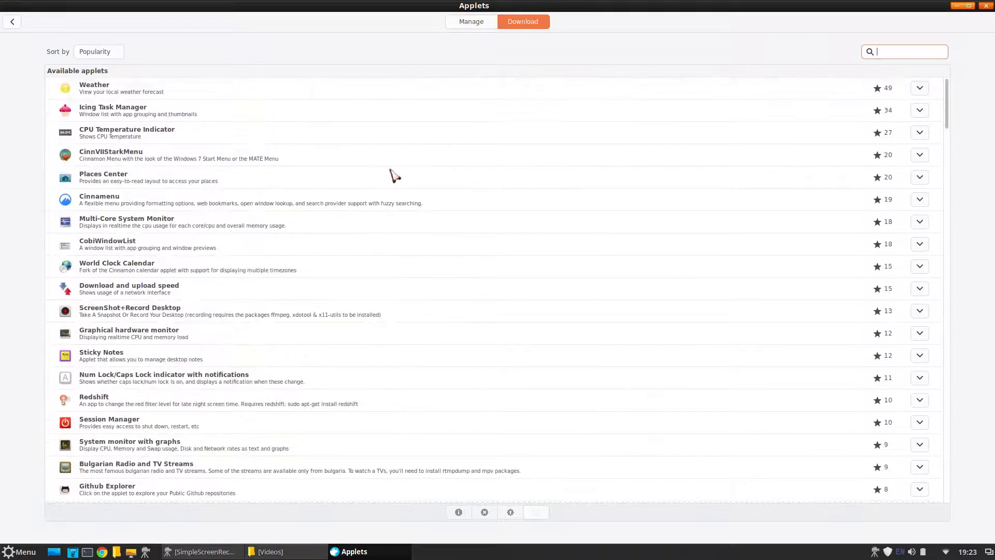
pyautogui.click(471, 23)
pyautogui.click(12, 21)
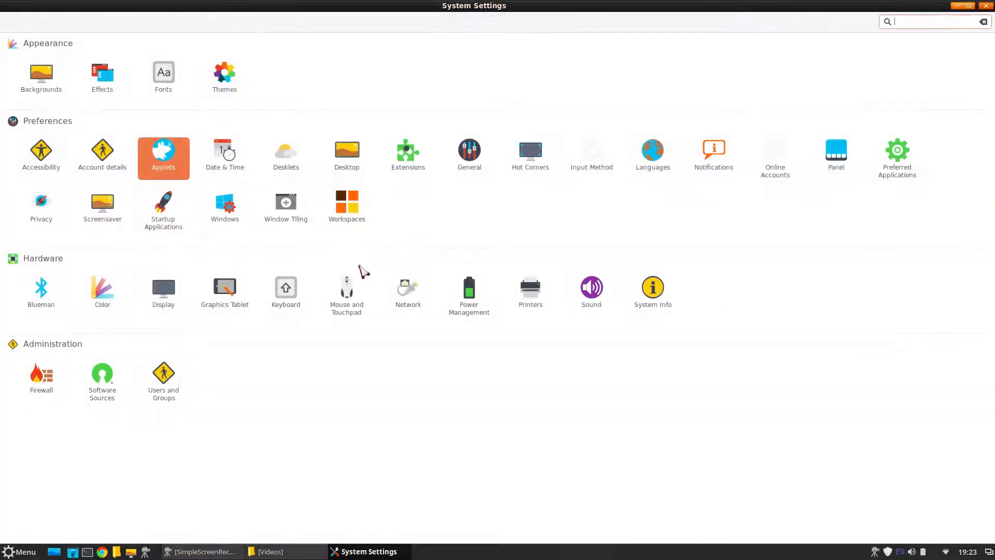
# Refresh the downloadable desklets cache, scroll the list, then return to the settings overview
pyautogui.click(286, 156)
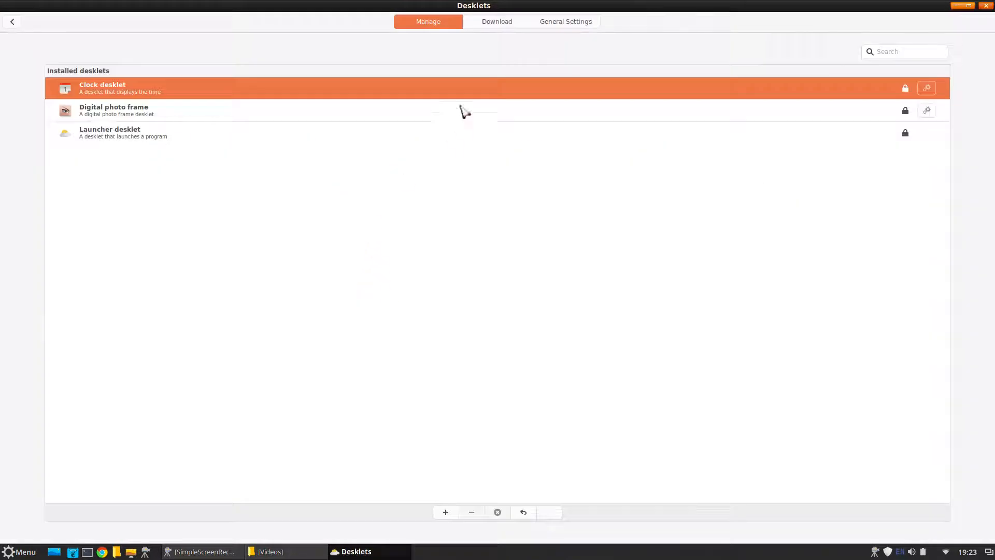
pyautogui.click(502, 23)
pyautogui.click(550, 335)
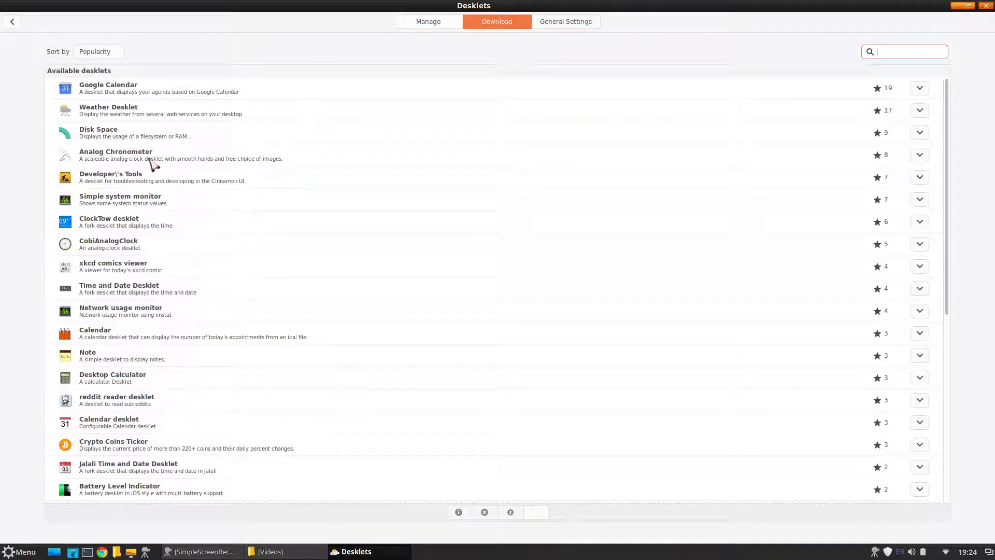
pyautogui.scroll(-10, 195, 184)
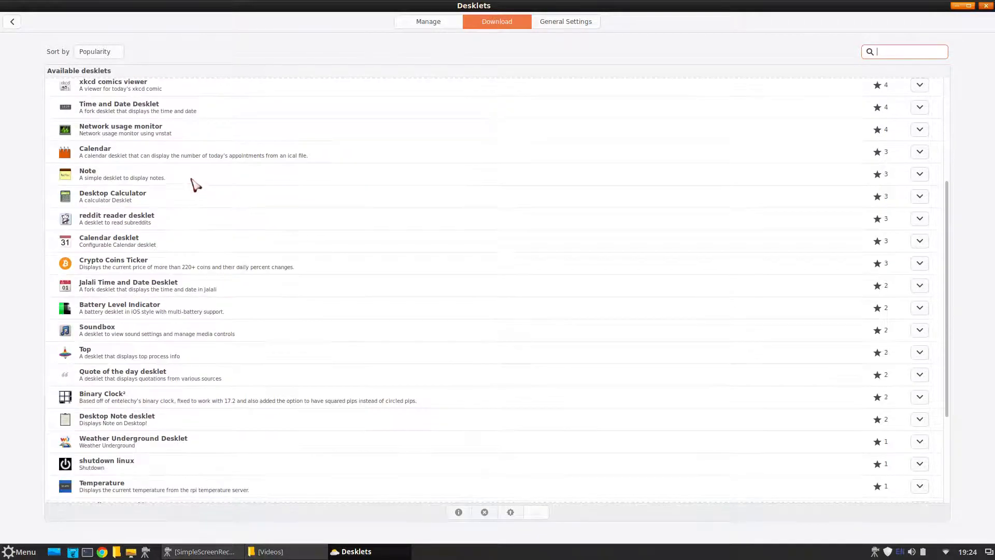
pyautogui.scroll(3, 193, 185)
pyautogui.scroll(9, 193, 185)
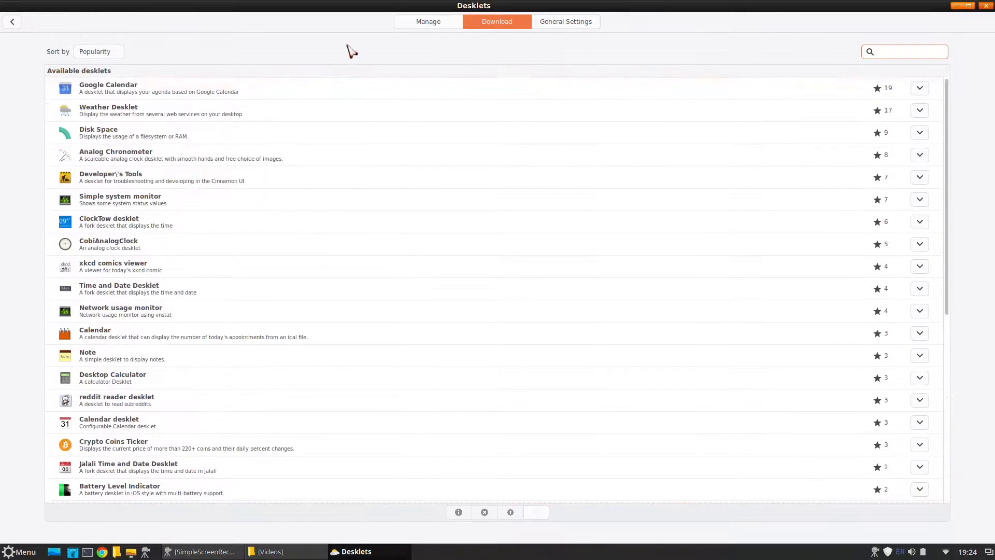
pyautogui.click(426, 22)
pyautogui.click(13, 22)
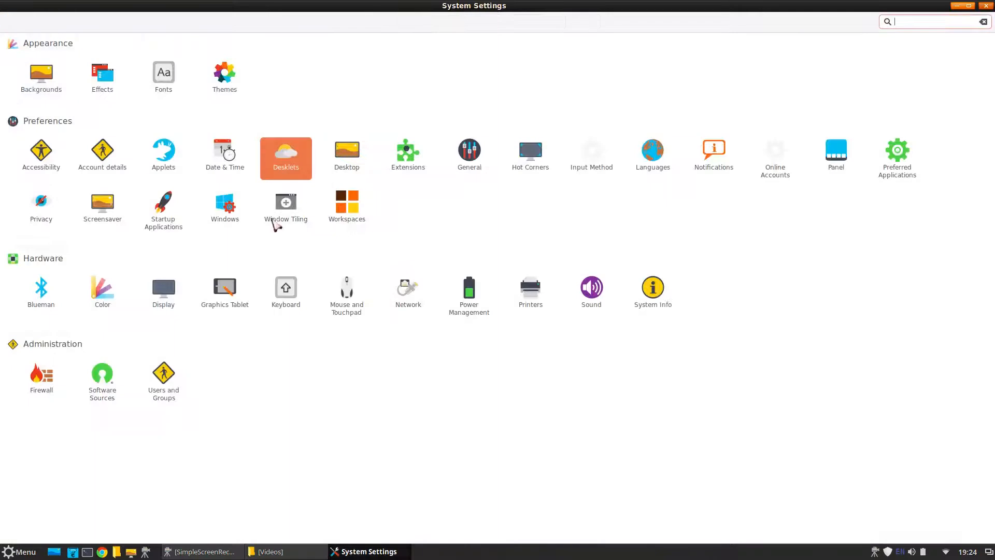
# Refresh the downloadable extensions cache, then return to the settings overview
pyautogui.click(396, 161)
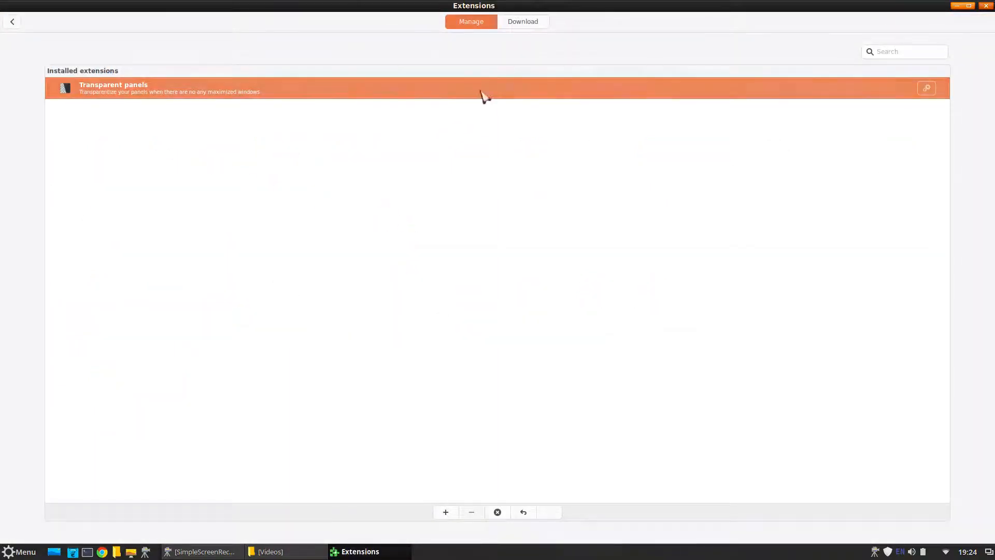
pyautogui.click(518, 24)
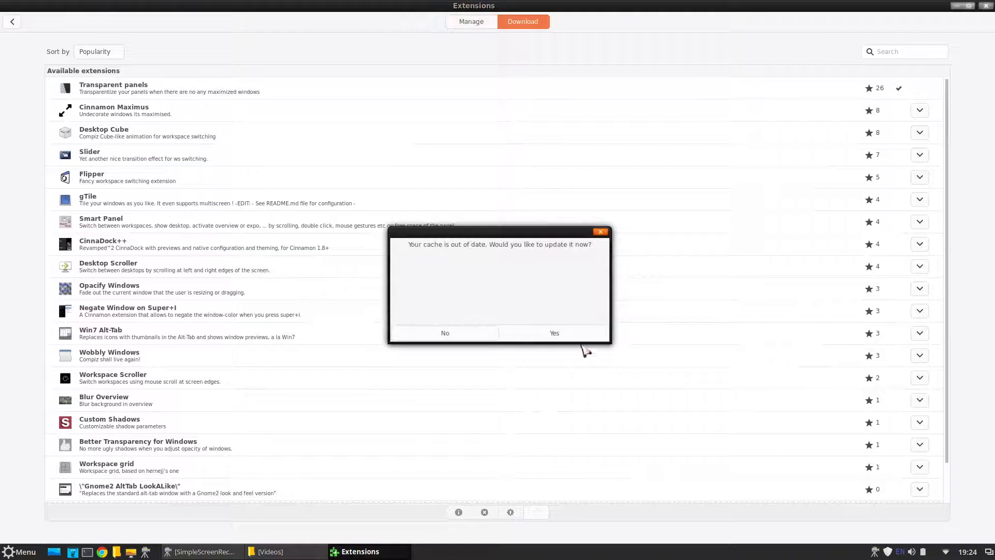
pyautogui.click(568, 332)
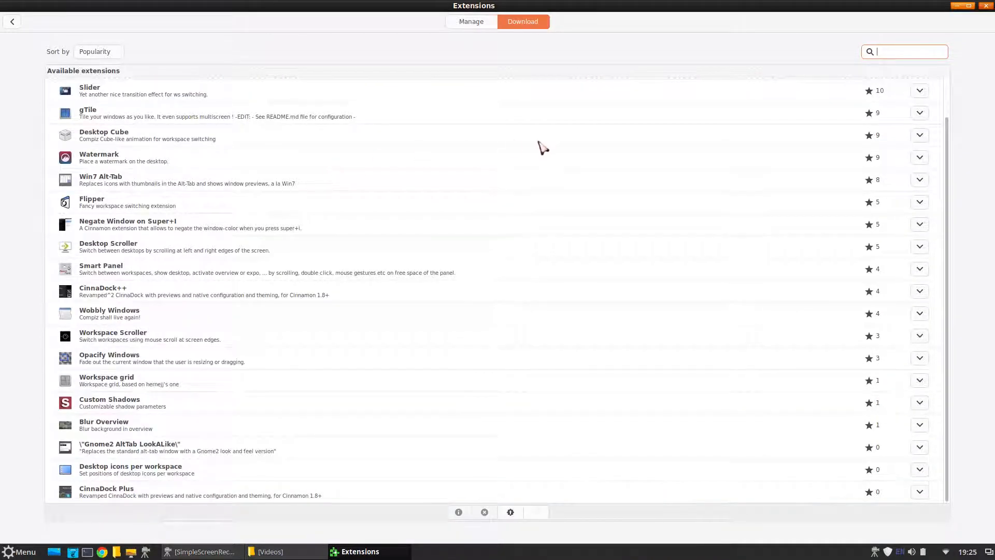
pyautogui.click(12, 21)
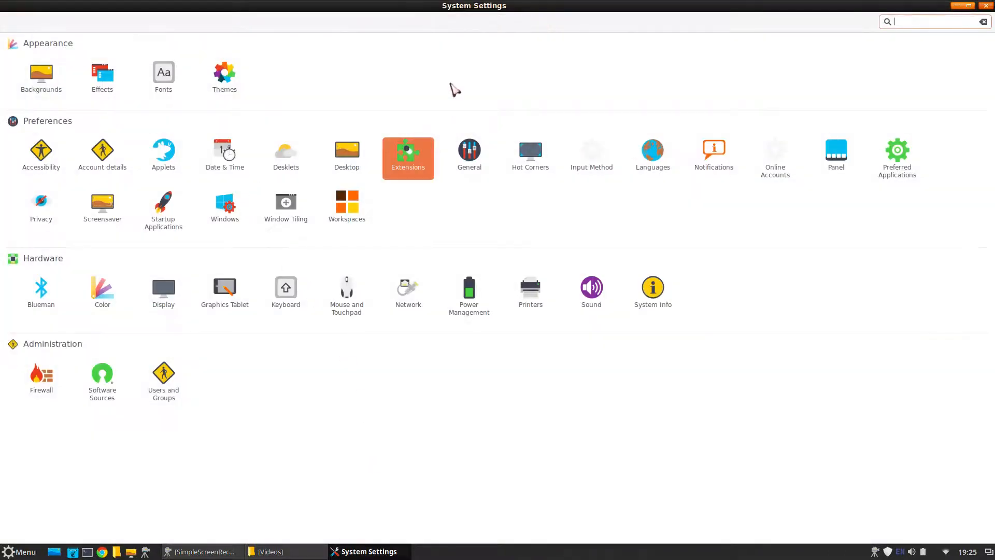
# Restore the window size, open Themes and set window borders to Makulu-Blue
pyautogui.doubleClick(473, 6)
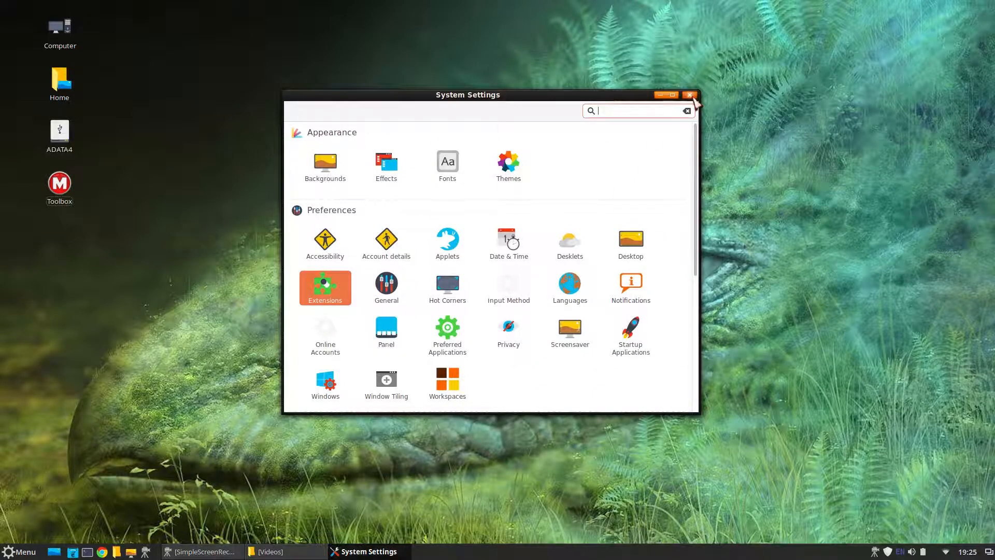
pyautogui.click(509, 163)
pyautogui.click(605, 165)
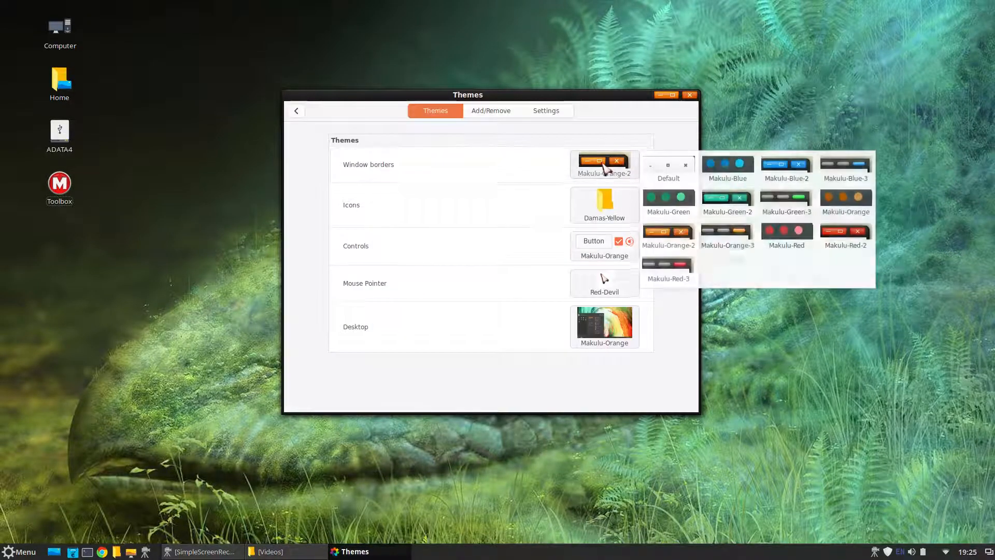
pyautogui.click(728, 166)
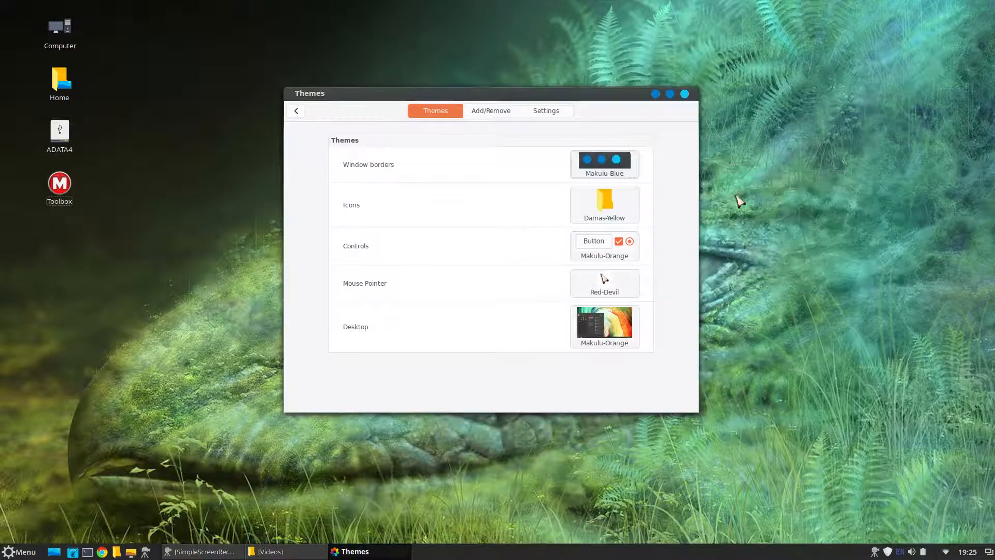
# Set icons to Damas-Blue and controls and desktop to Makulu-Blue, keeping the Red-Devil pointer
pyautogui.click(631, 205)
pyautogui.click(740, 209)
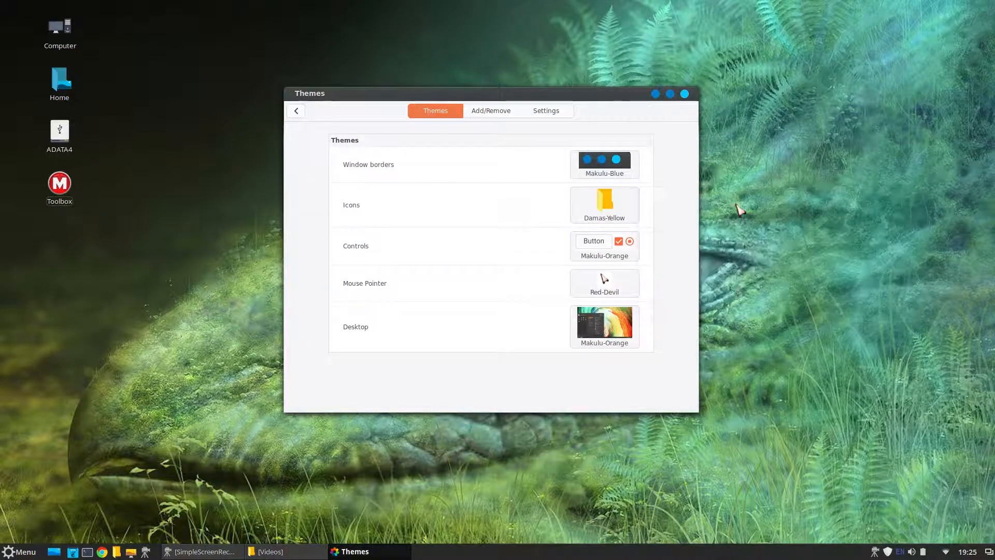
pyautogui.click(613, 248)
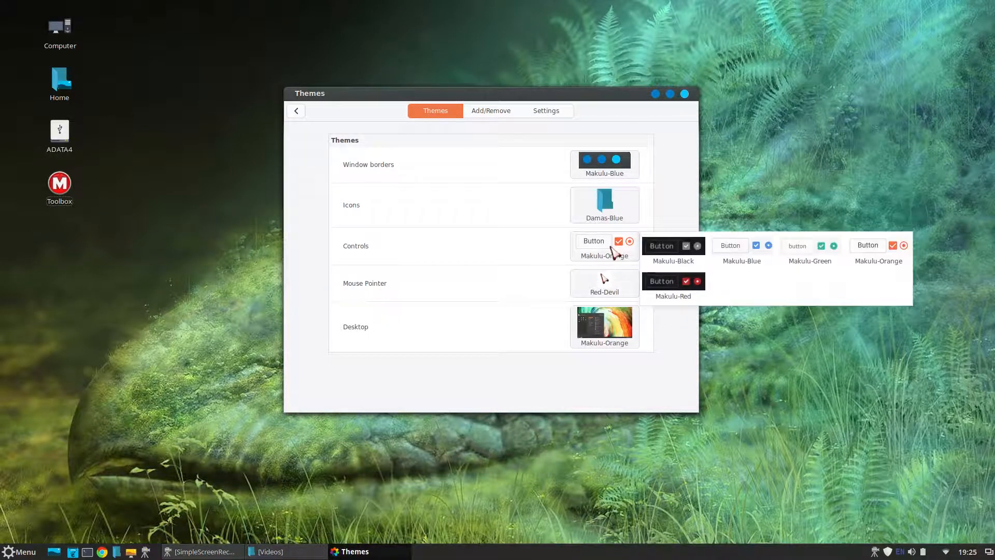
pyautogui.click(730, 251)
pyautogui.click(609, 283)
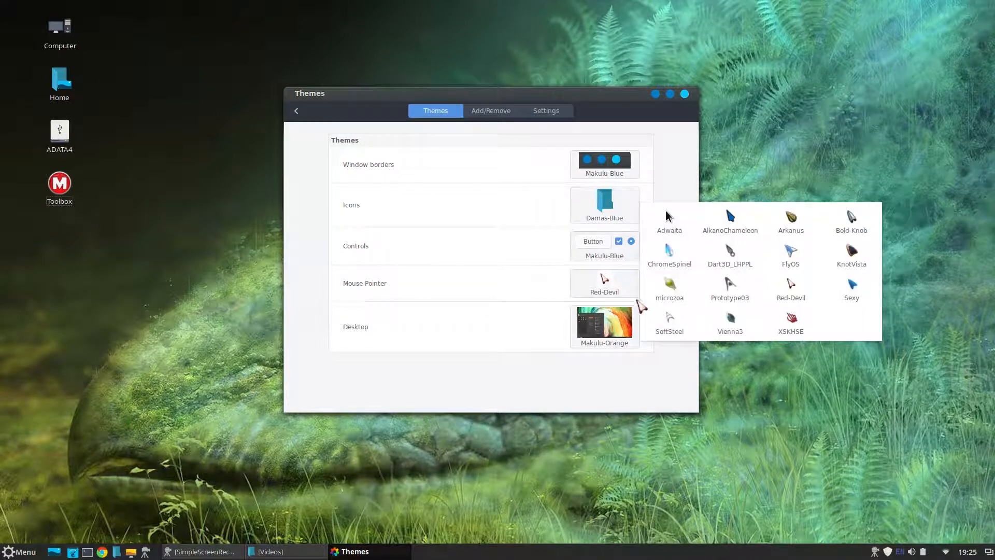
pyautogui.click(555, 278)
pyautogui.click(606, 326)
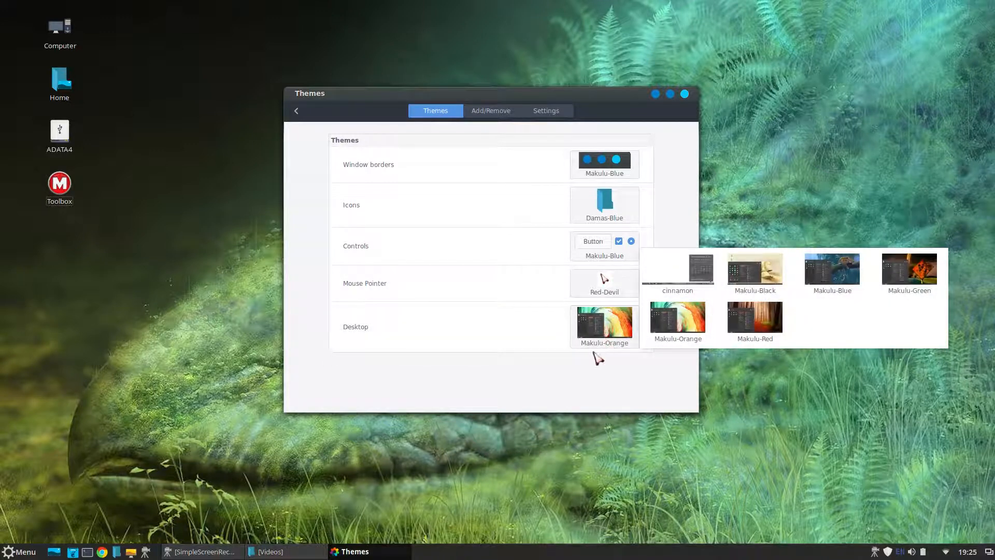
pyautogui.click(839, 289)
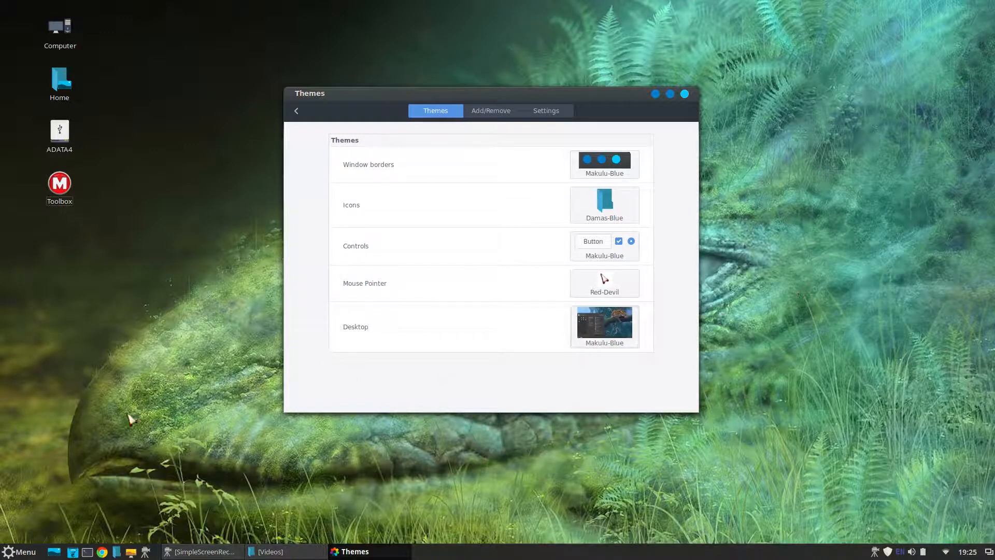
# Open and close the application menu to preview the blue theme
pyautogui.click(13, 554)
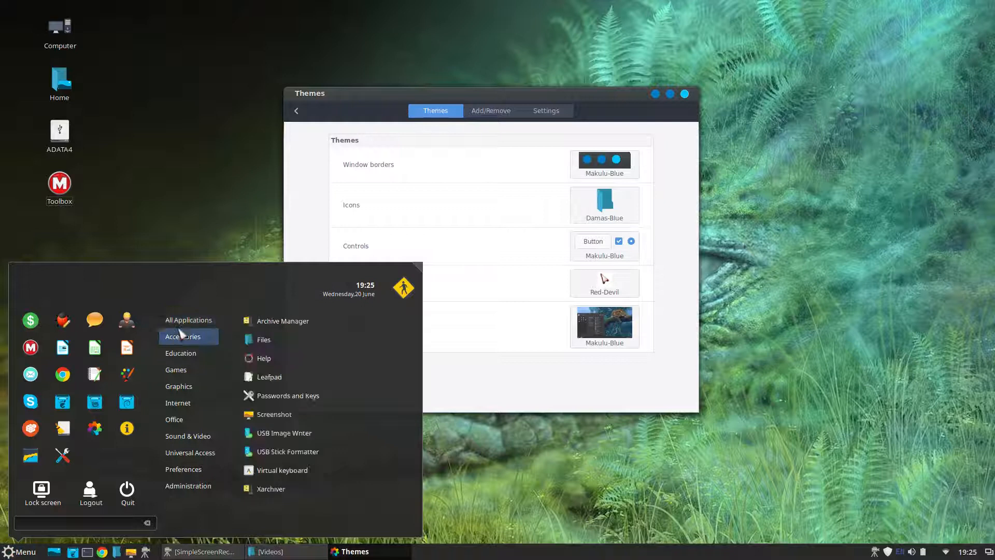
pyautogui.click(13, 554)
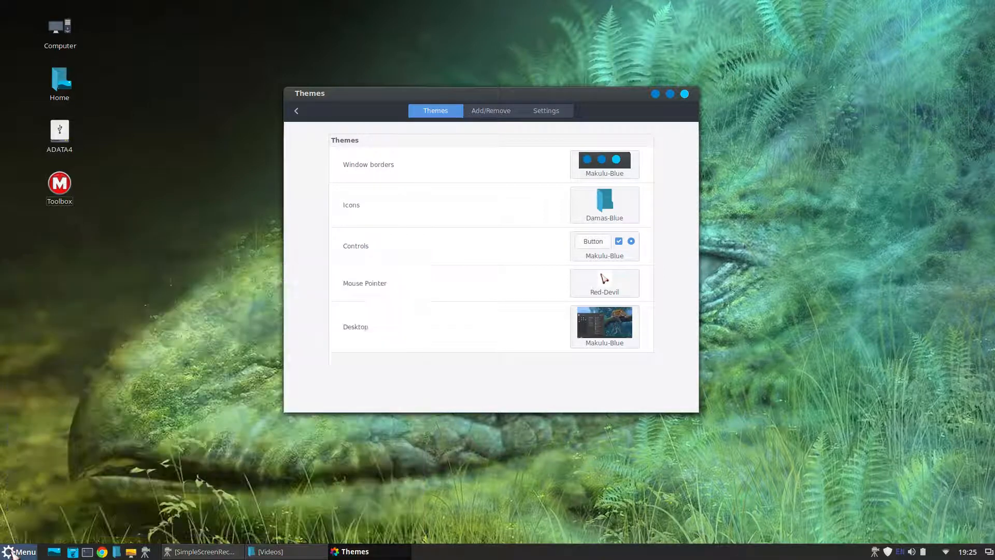
pyautogui.click(13, 553)
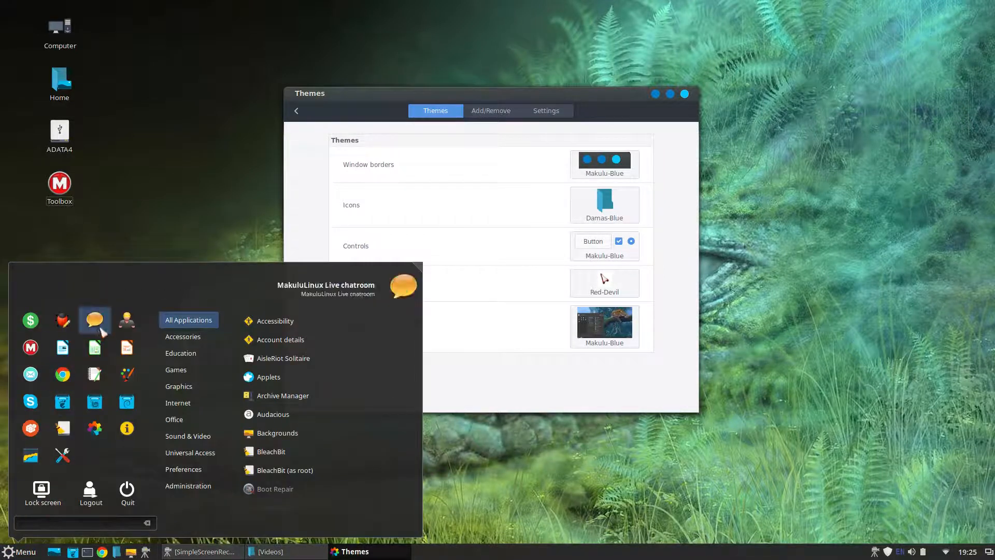
pyautogui.click(3, 554)
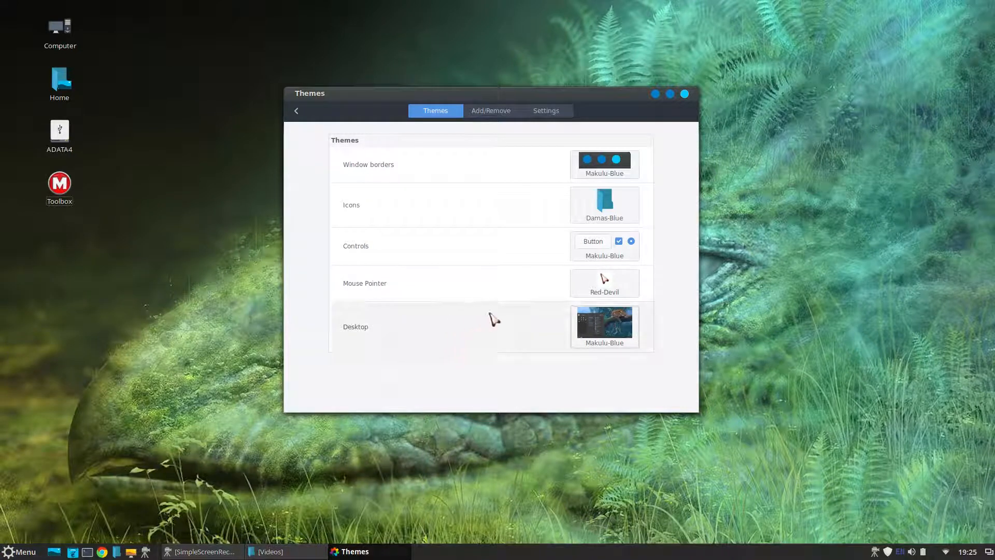
# Apply Makulu-Blue-2 window borders and preview them in the application menu
pyautogui.click(604, 164)
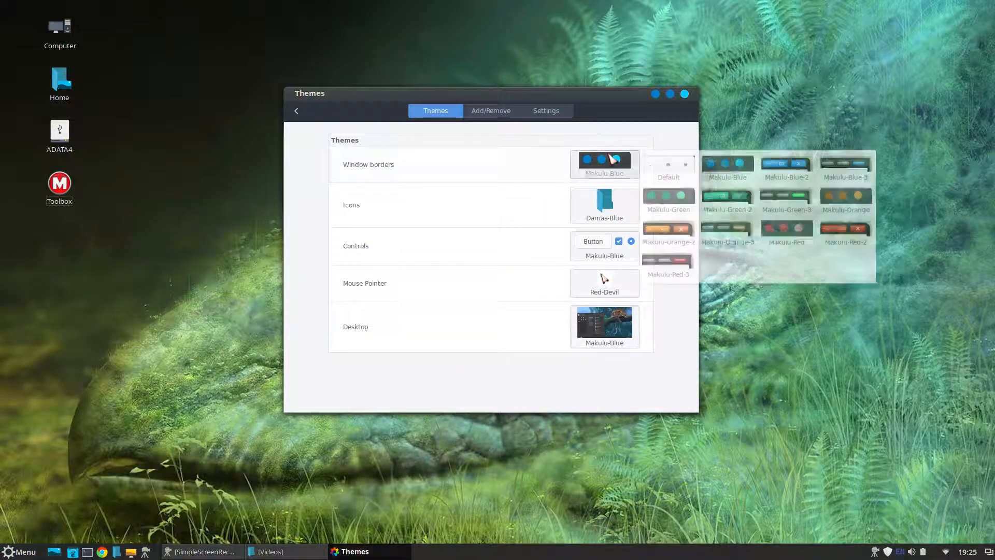
pyautogui.click(795, 183)
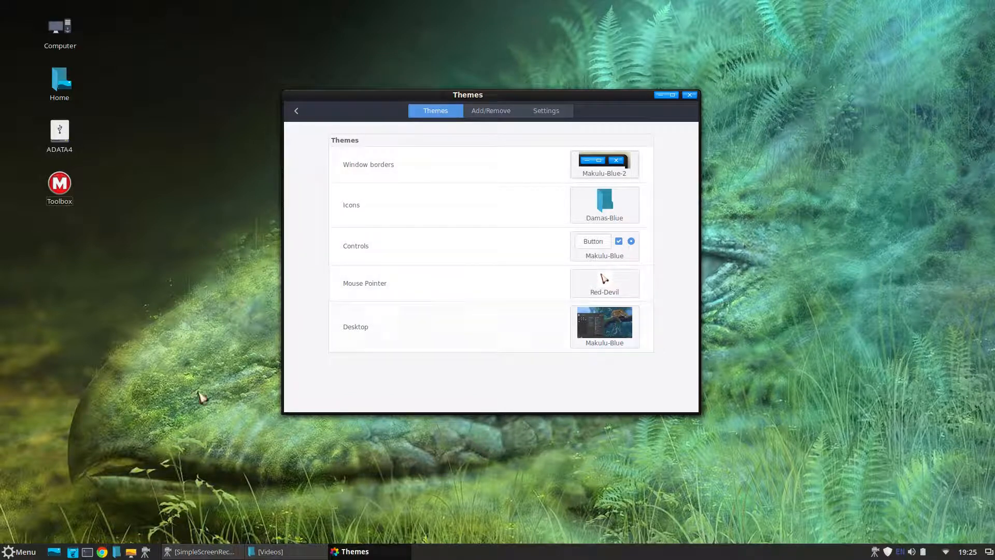
pyautogui.click(20, 551)
pyautogui.click(20, 552)
# Try Makulu-Red-3 borders, switch back to Makulu-Blue-2, and close System Settings
pyautogui.click(616, 170)
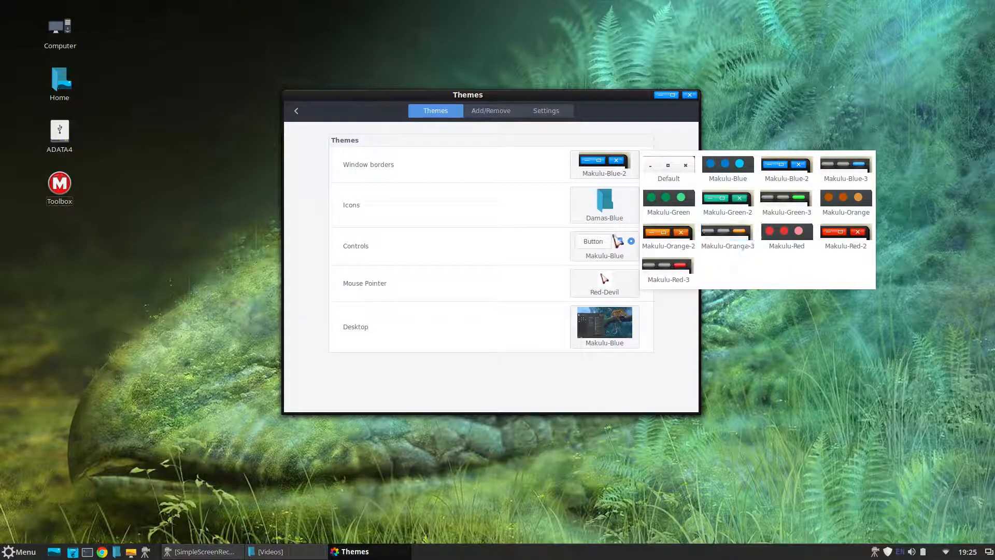
pyautogui.click(668, 271)
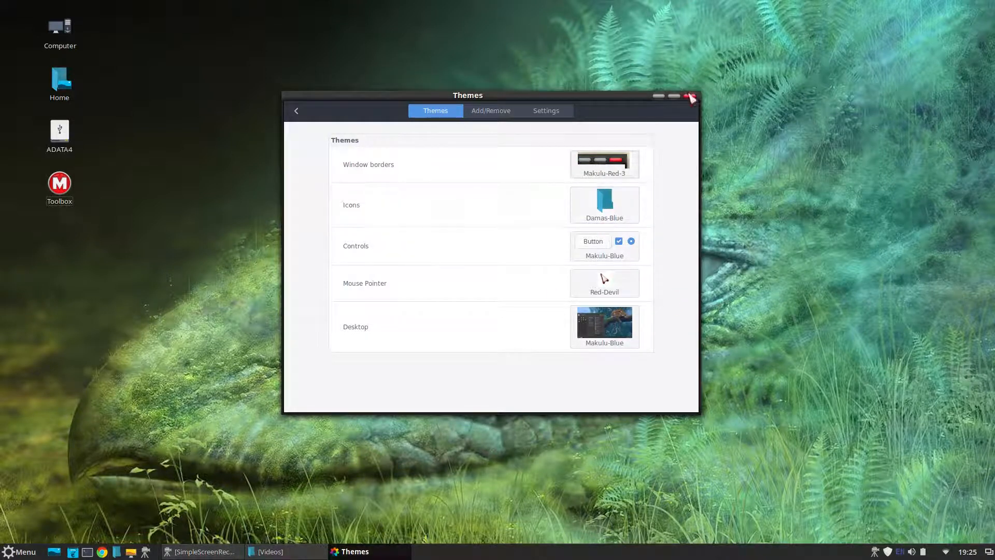
pyautogui.click(611, 164)
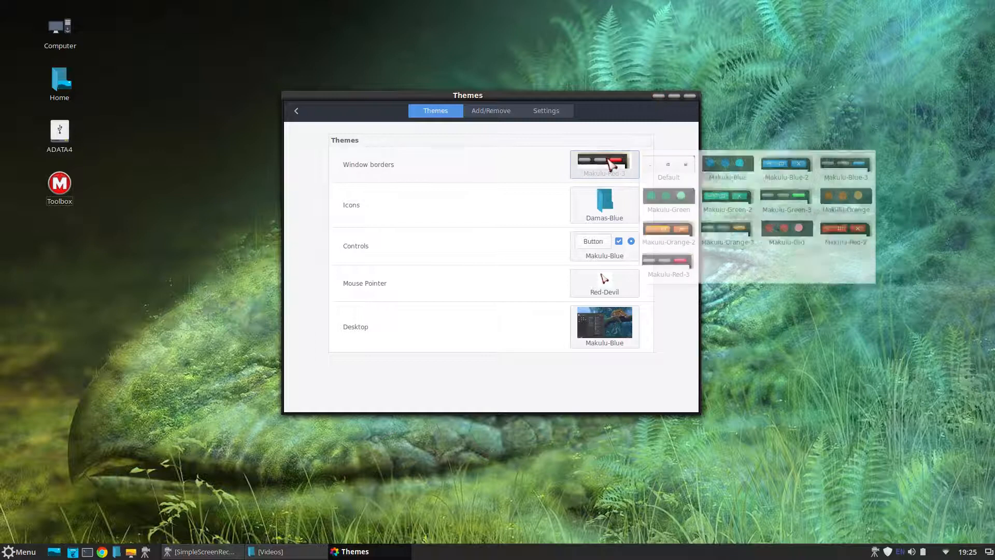
pyautogui.click(785, 164)
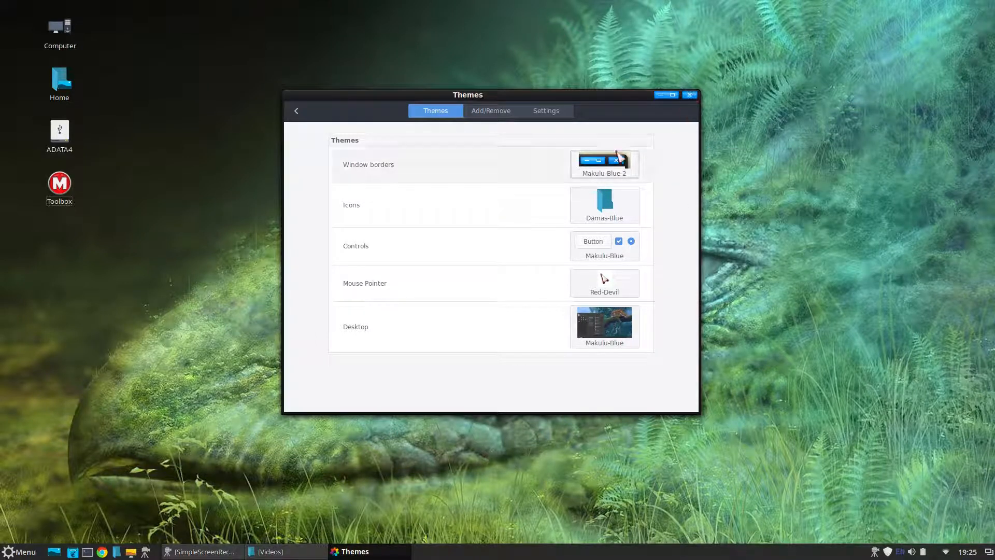
pyautogui.click(689, 97)
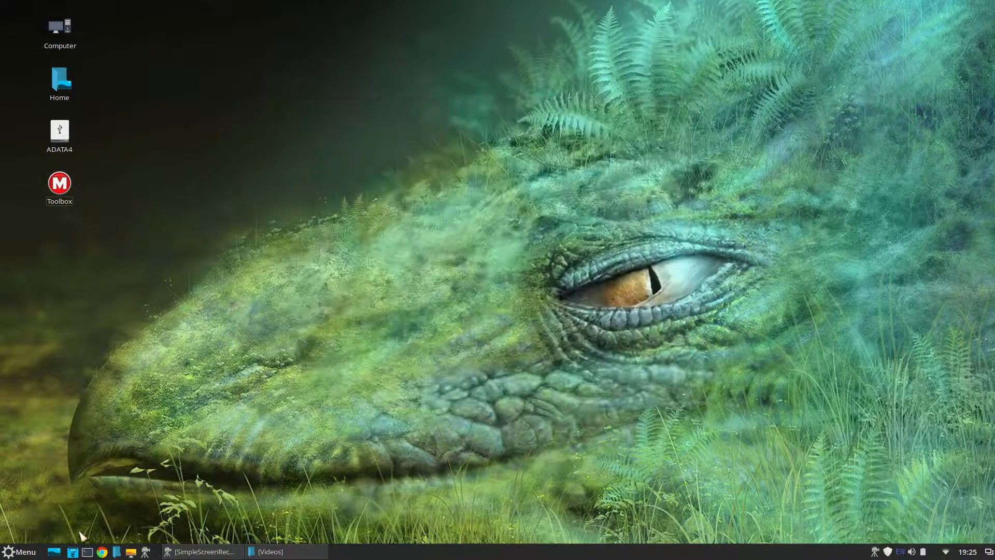
# Open the Configurable Menu applet's settings and move the window up and left
pyautogui.click(10, 553)
pyautogui.click(10, 554)
pyautogui.rightClick(11, 554)
pyautogui.click(36, 509)
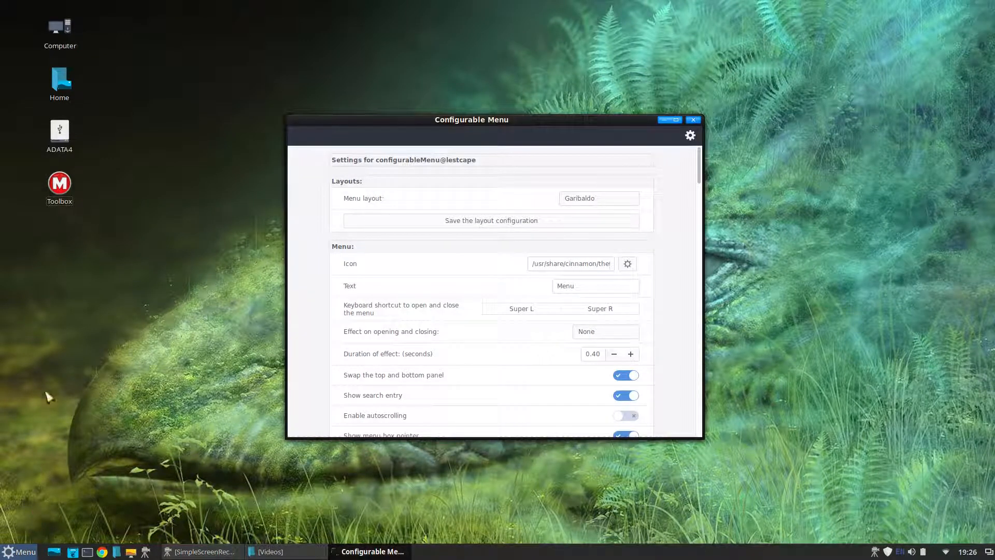
pyautogui.moveTo(515, 120); pyautogui.dragTo(413, 53)
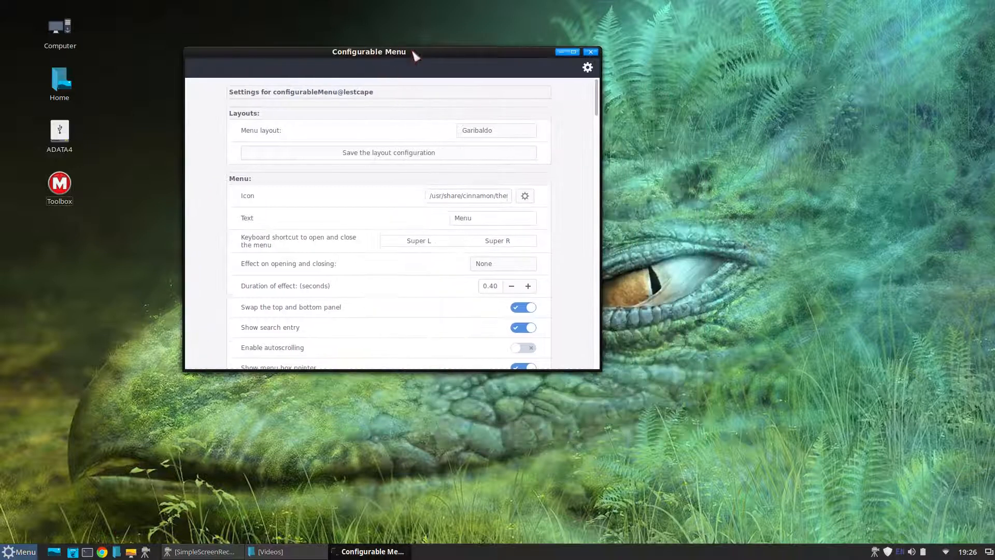
# Browse the Menu layout options, keeping Garibaldo selected
pyautogui.click(514, 134)
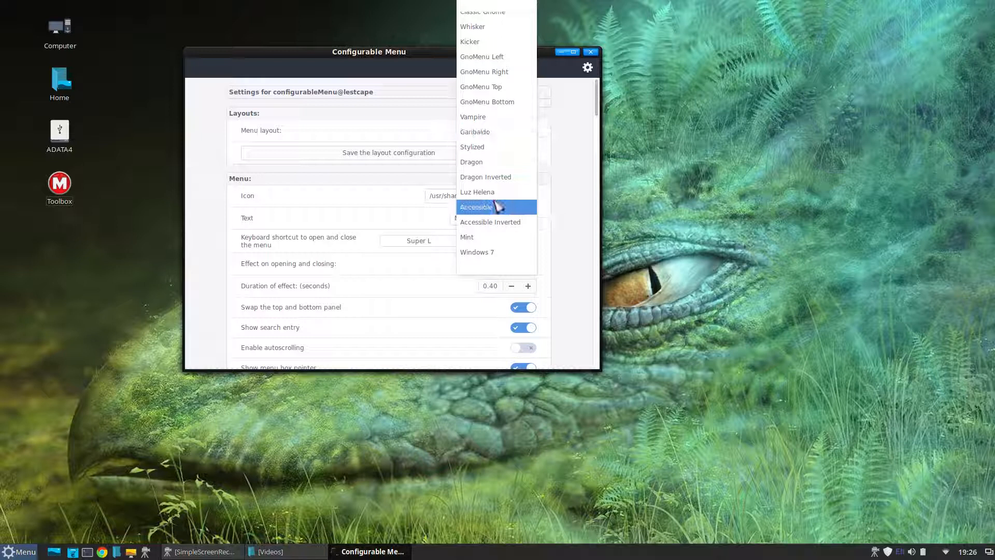
pyautogui.scroll(1, 500, 205)
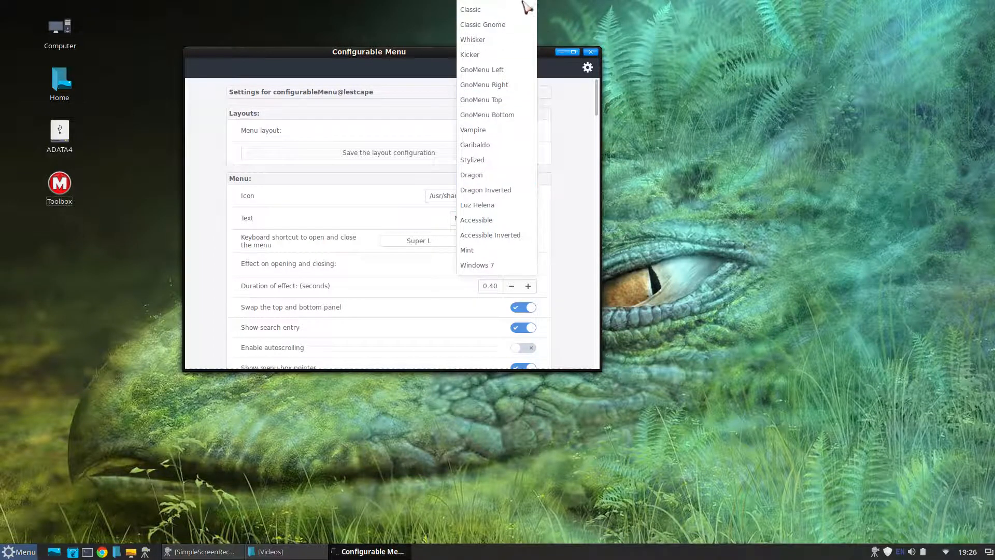
pyautogui.click(579, 109)
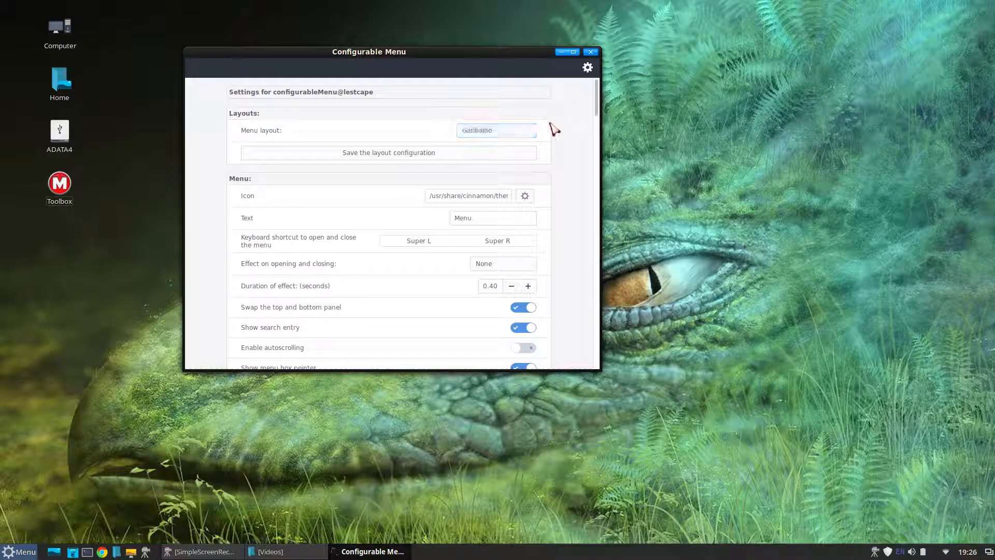
pyautogui.click(506, 132)
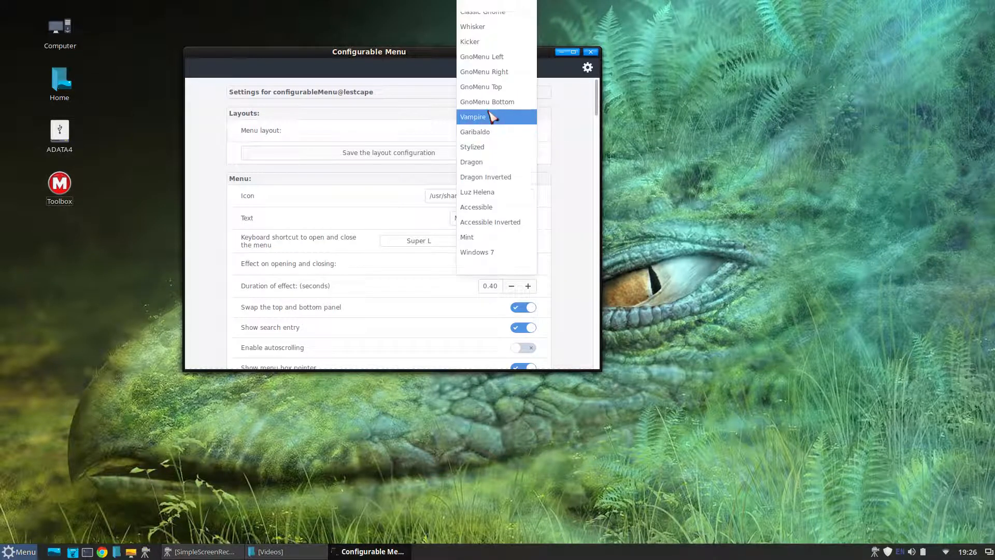
pyautogui.scroll(1, 491, 117)
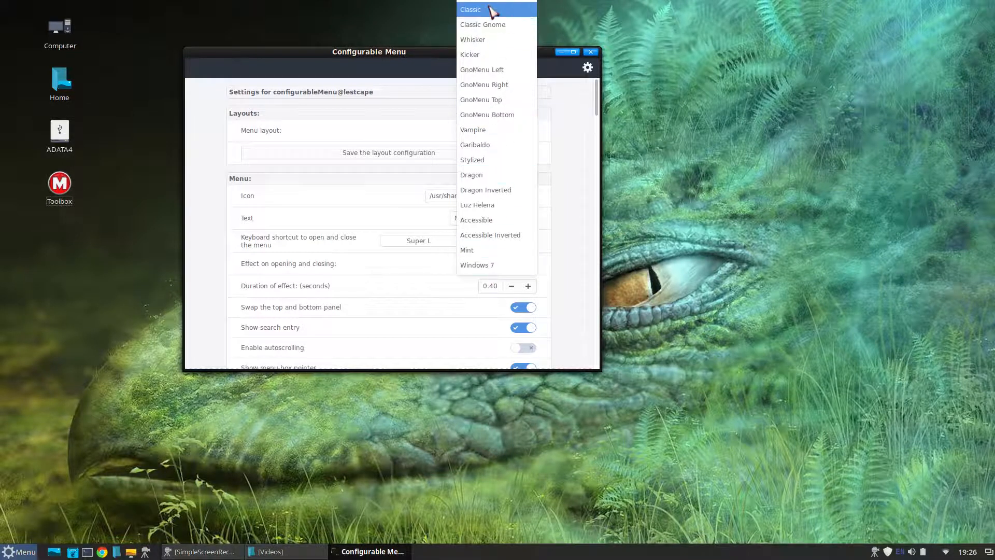
pyautogui.click(582, 232)
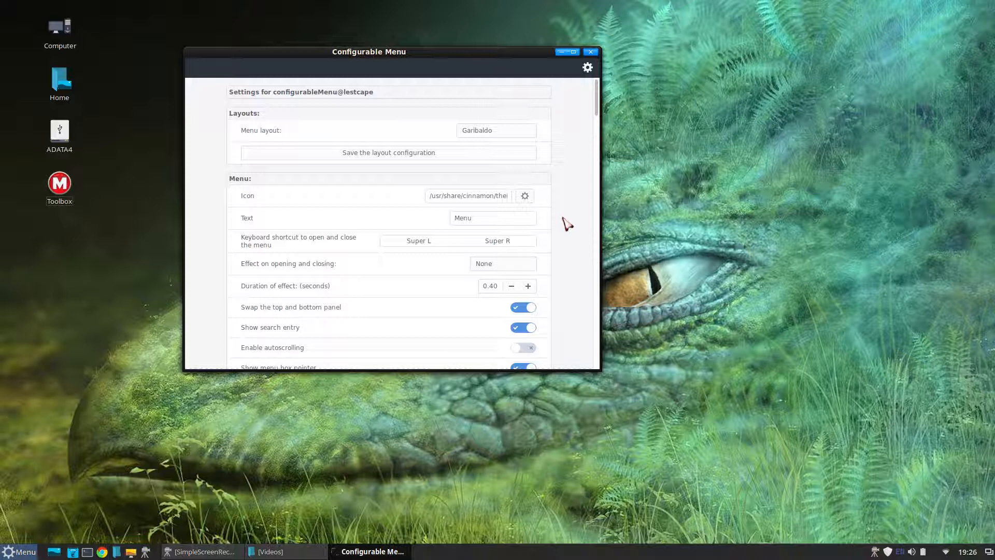
# Check the import/export options and the start menu's layout, then reopen the import/export options
pyautogui.click(588, 69)
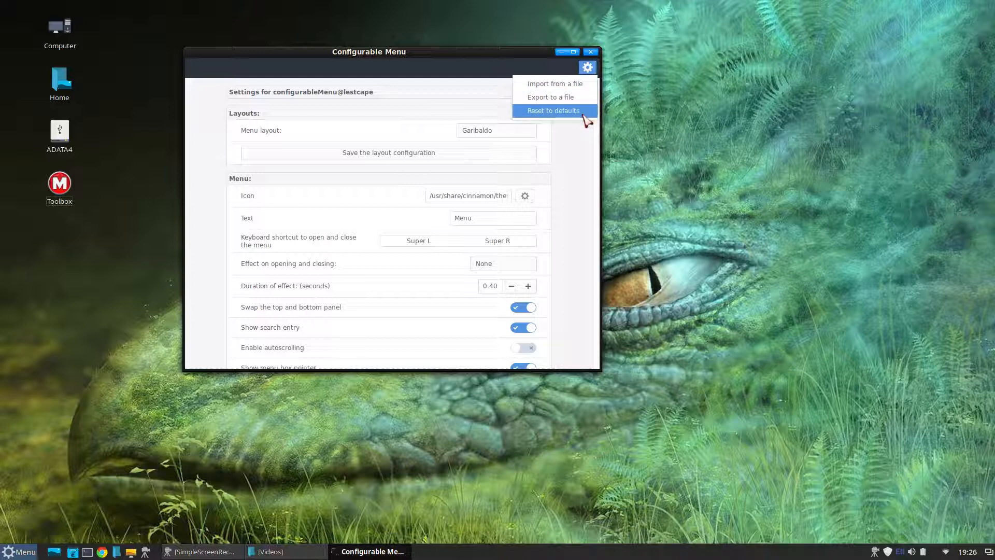
pyautogui.click(580, 189)
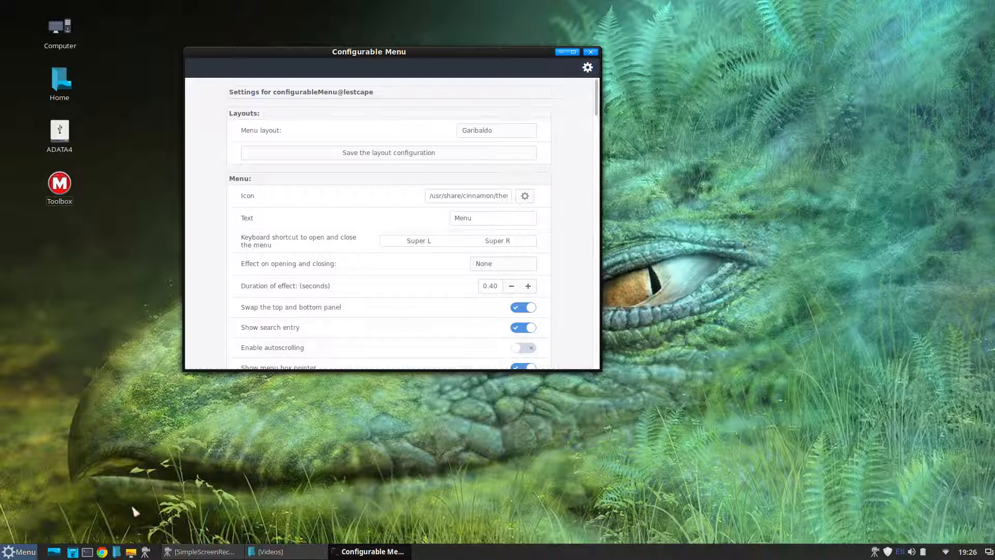
pyautogui.click(27, 552)
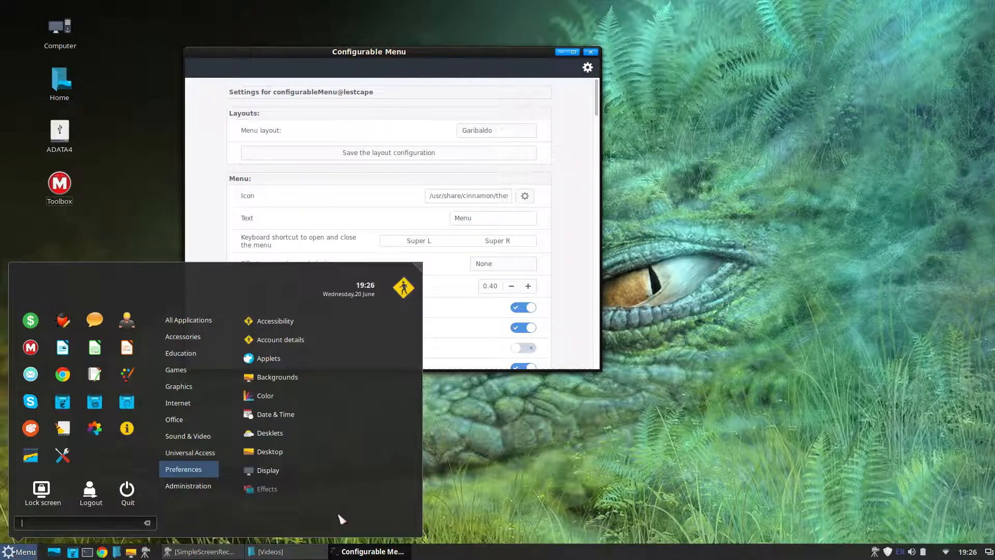
pyautogui.click(14, 553)
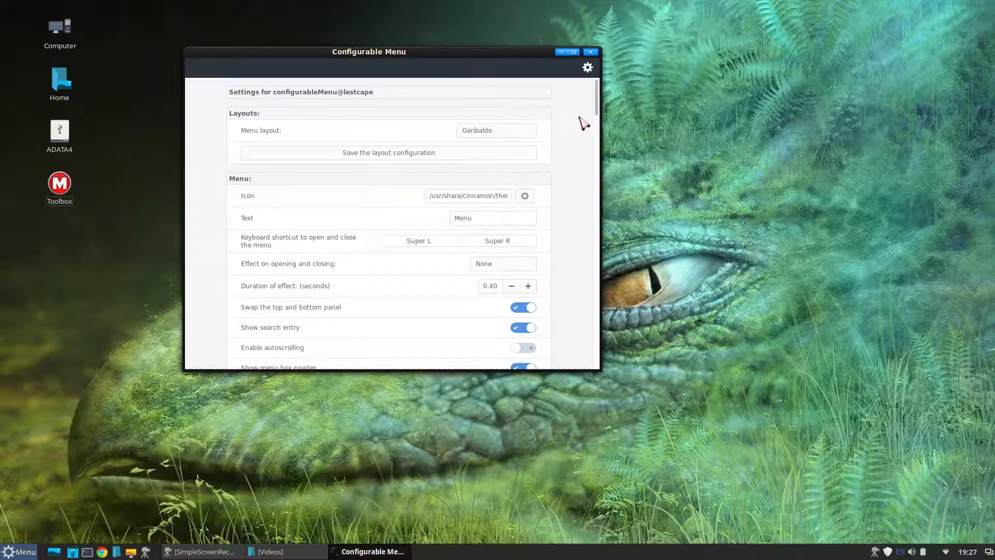
pyautogui.click(588, 69)
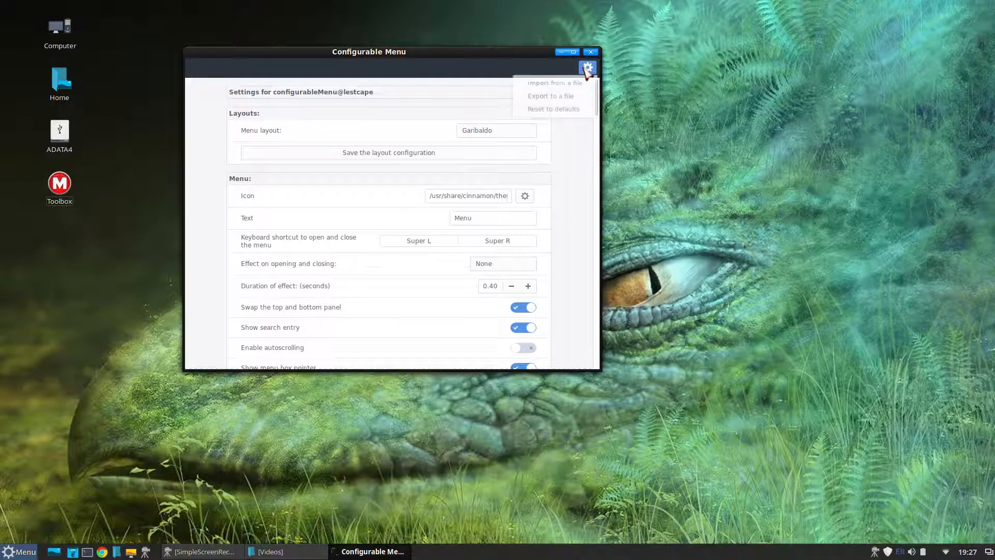
# Export the Configurable Menu settings over Garibaldo-Default.json in the Home folder
pyautogui.click(554, 99)
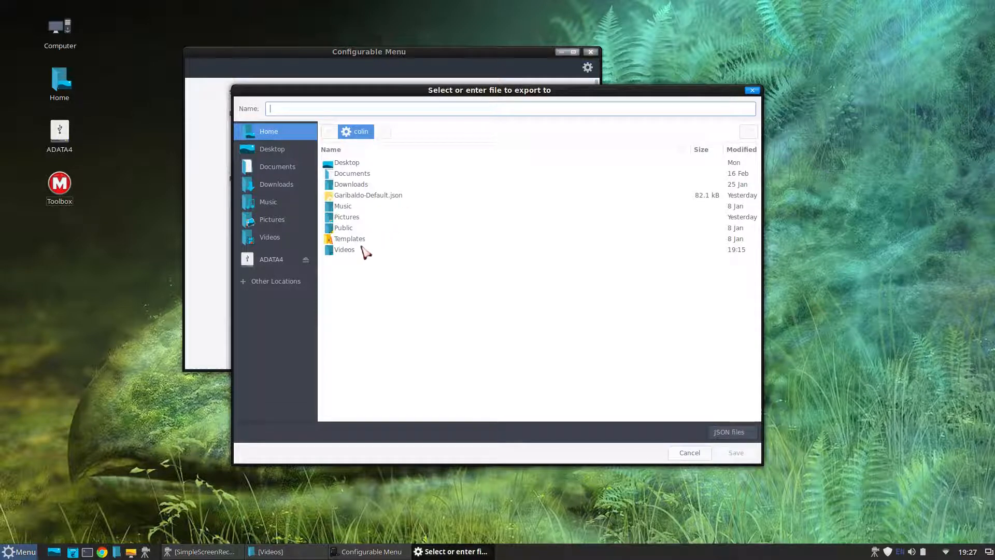
pyautogui.click(365, 198)
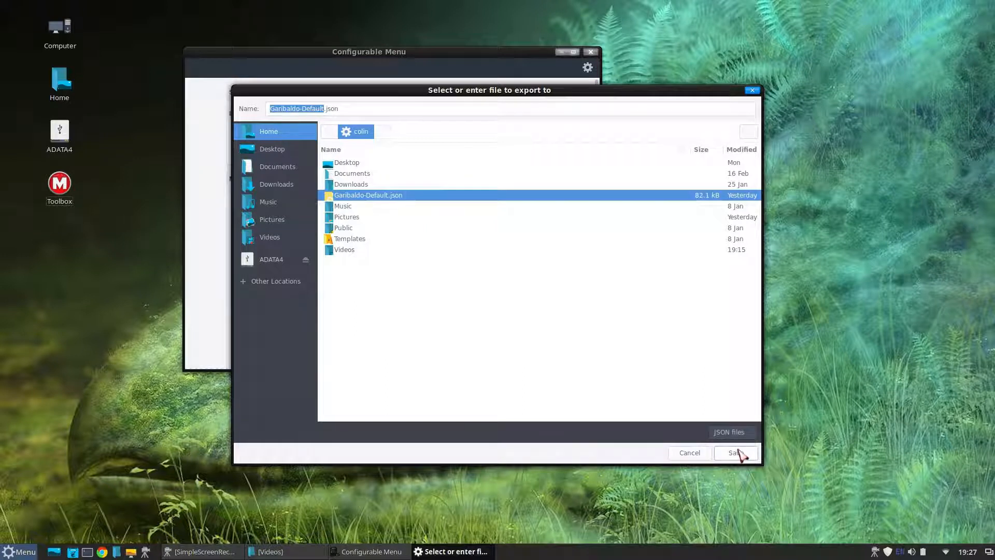
pyautogui.click(752, 91)
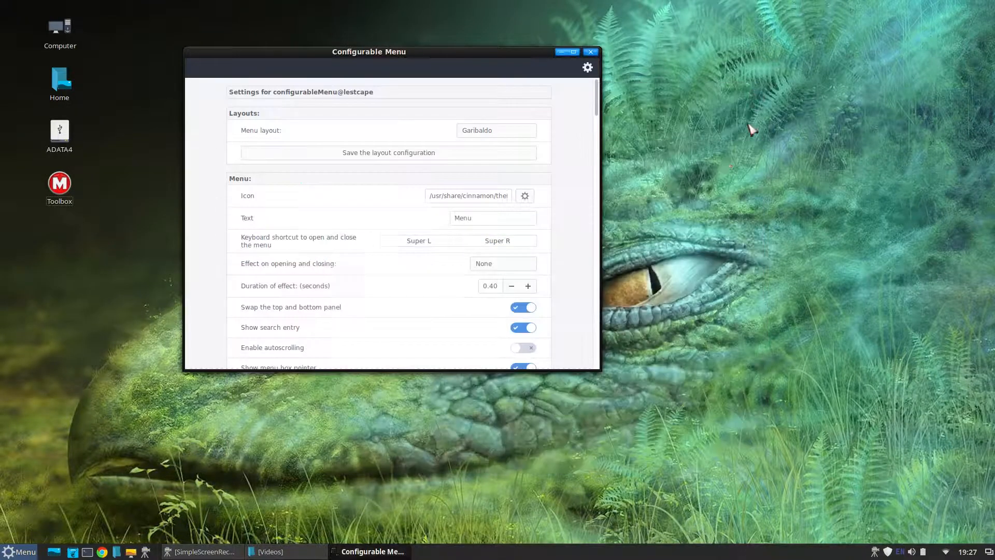
pyautogui.click(587, 67)
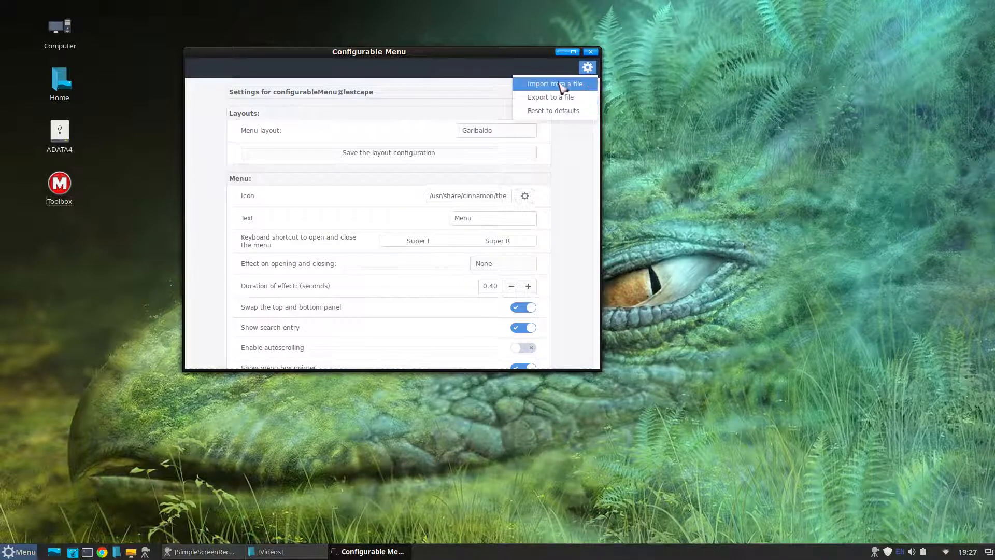
pyautogui.click(582, 184)
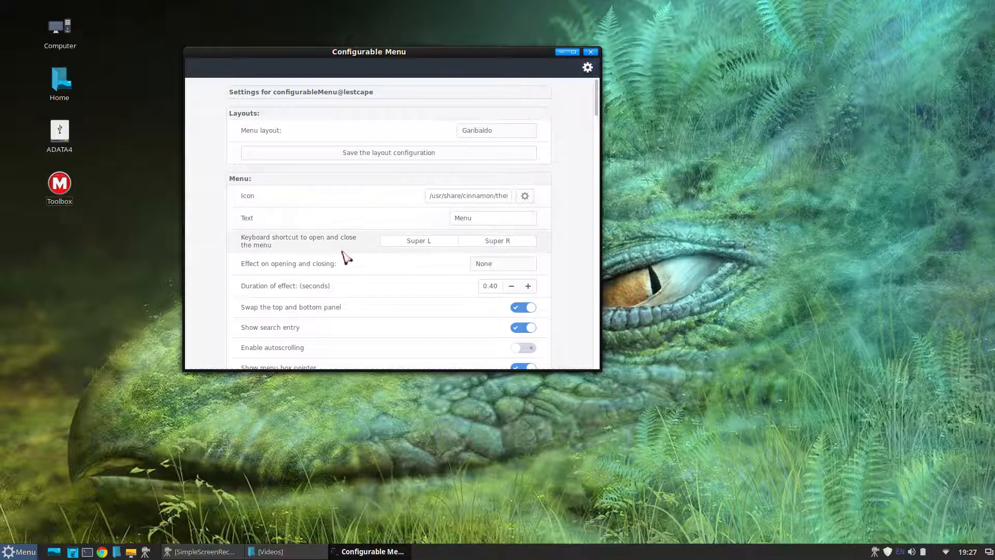
pyautogui.scroll(-10, 344, 255)
pyautogui.scroll(-15, 344, 256)
pyautogui.scroll(12, 344, 255)
pyautogui.scroll(10, 344, 256)
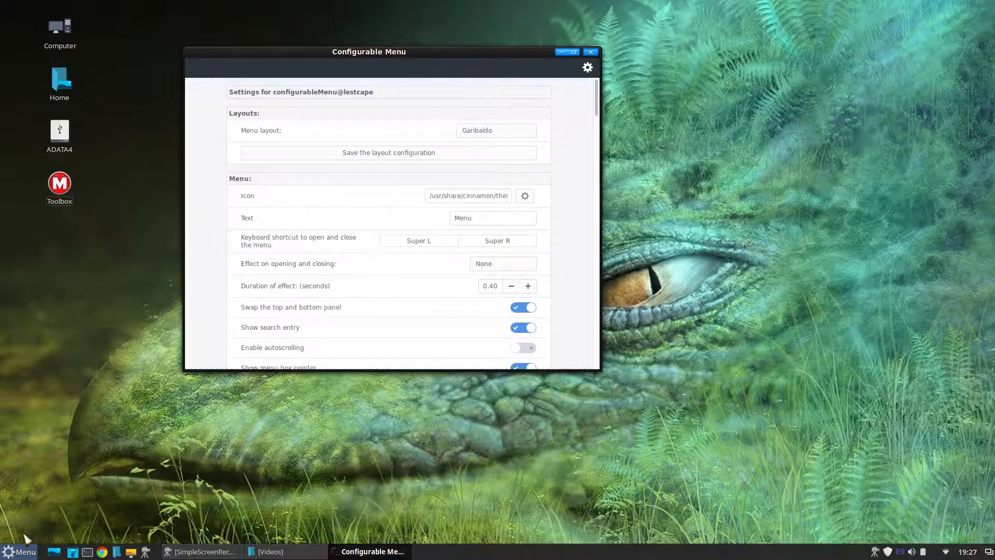
pyautogui.click(11, 552)
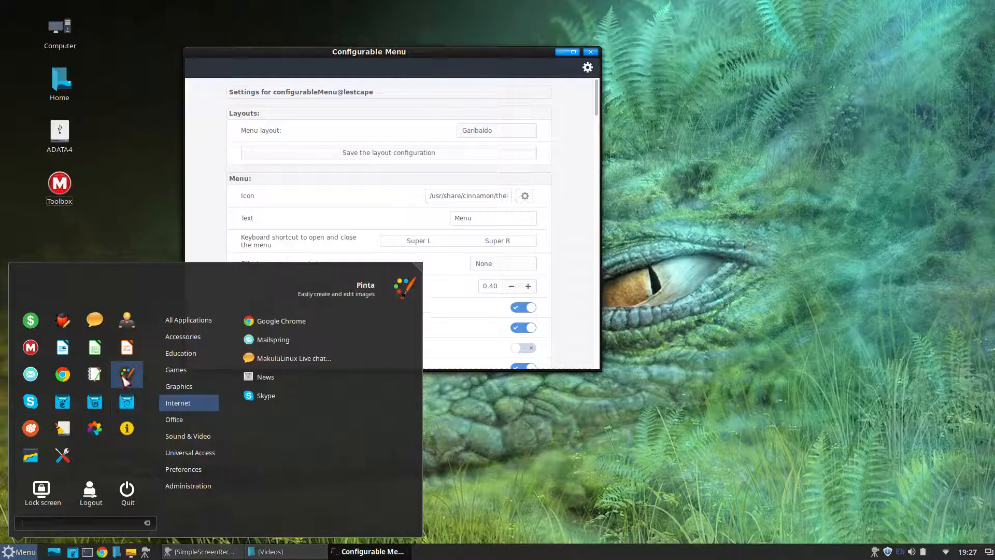
pyautogui.click(19, 552)
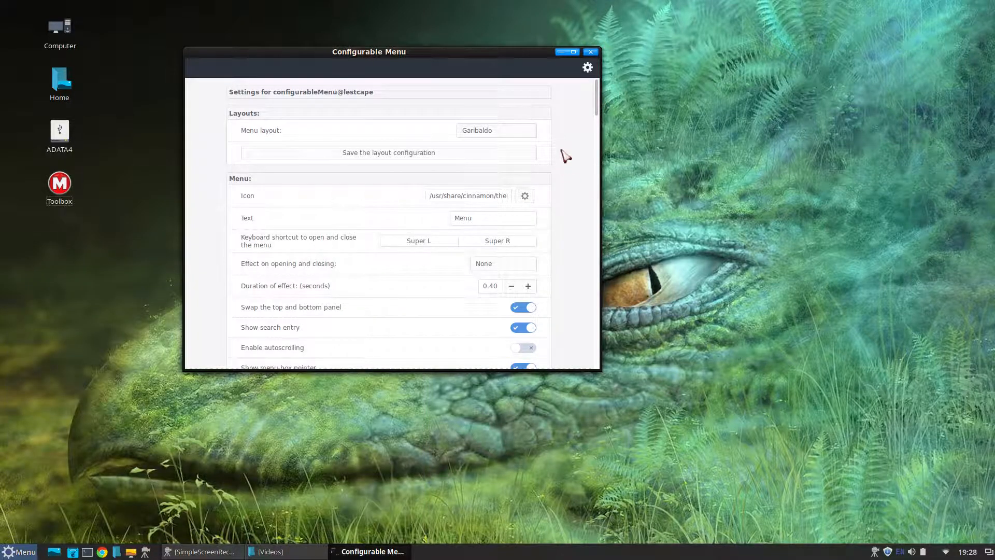
# Switch the menu layout to Classic, preview its panel menu, then change it to Classic Gnome
pyautogui.click(502, 134)
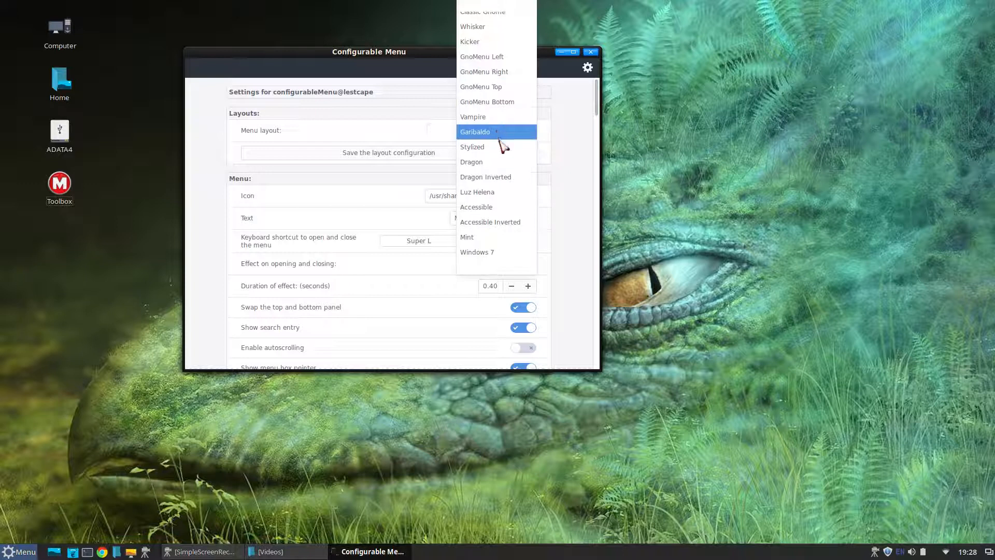
pyautogui.scroll(1, 501, 148)
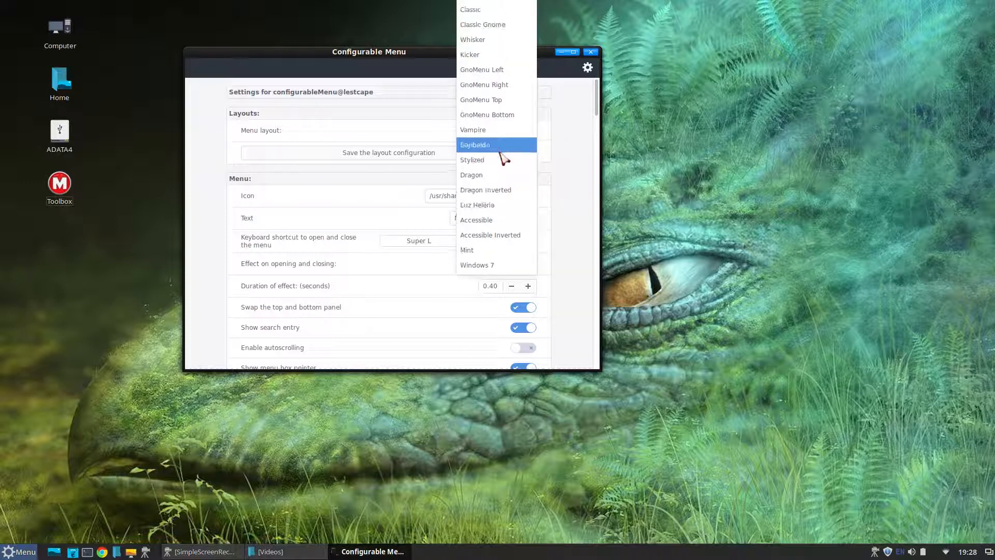
pyautogui.click(492, 11)
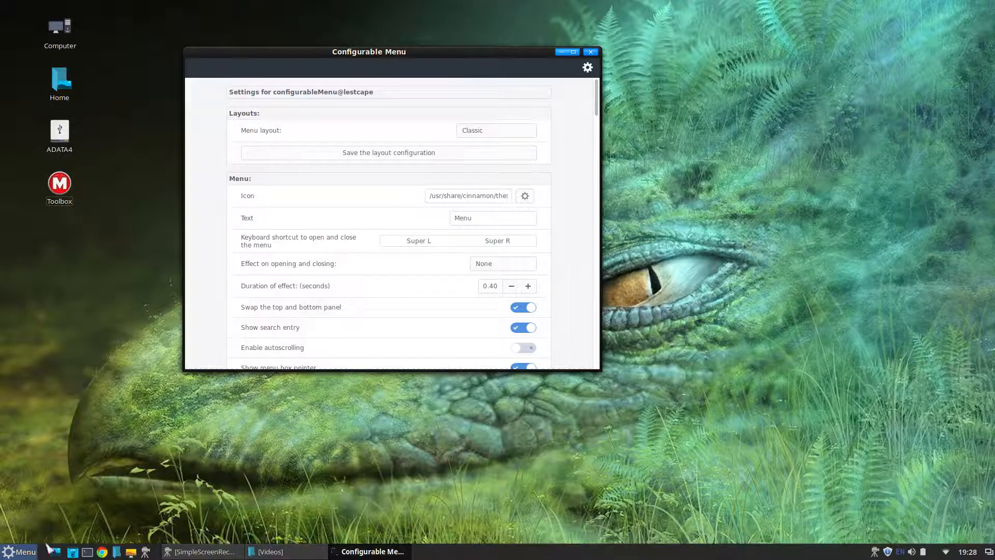
pyautogui.click(10, 551)
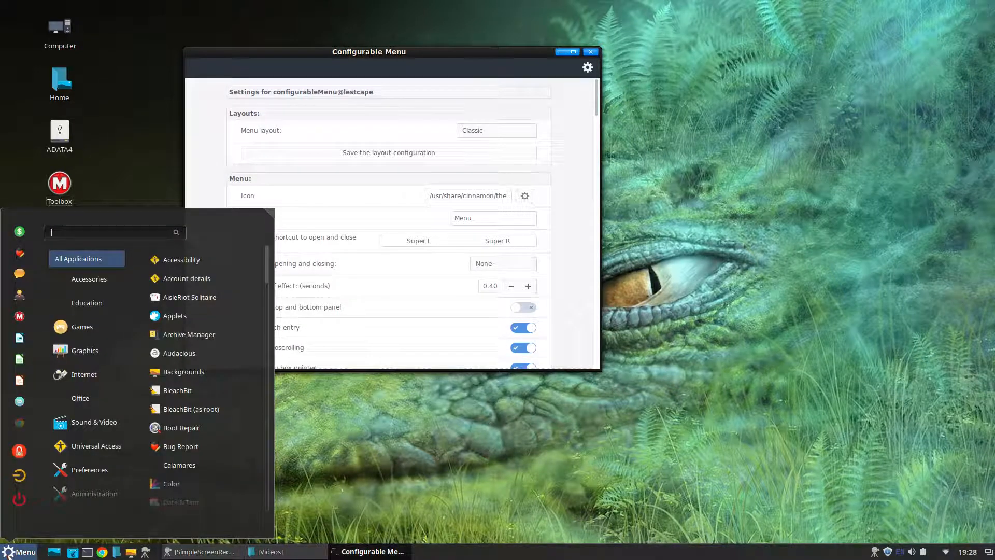
pyautogui.click(8, 555)
pyautogui.click(9, 554)
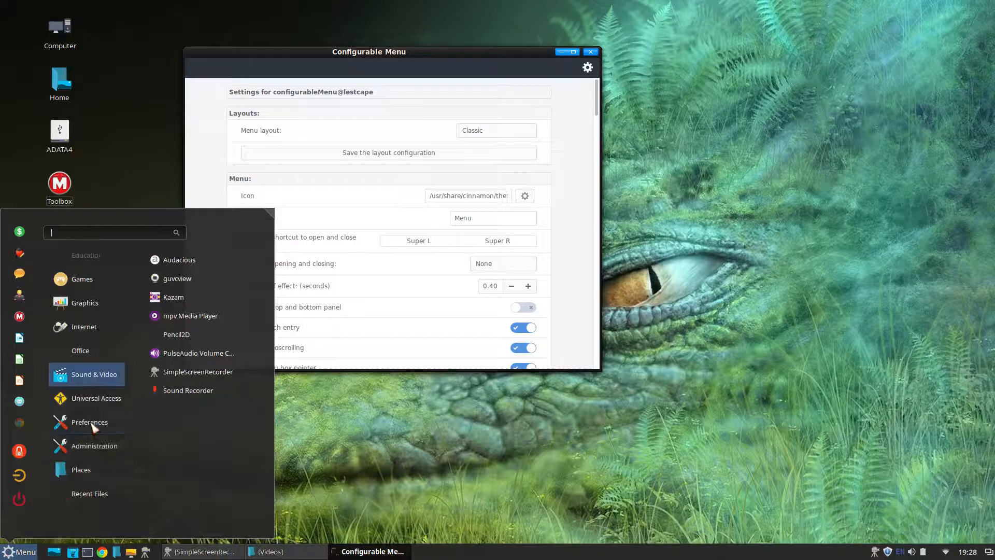
pyautogui.click(8, 555)
pyautogui.click(513, 134)
pyautogui.click(499, 147)
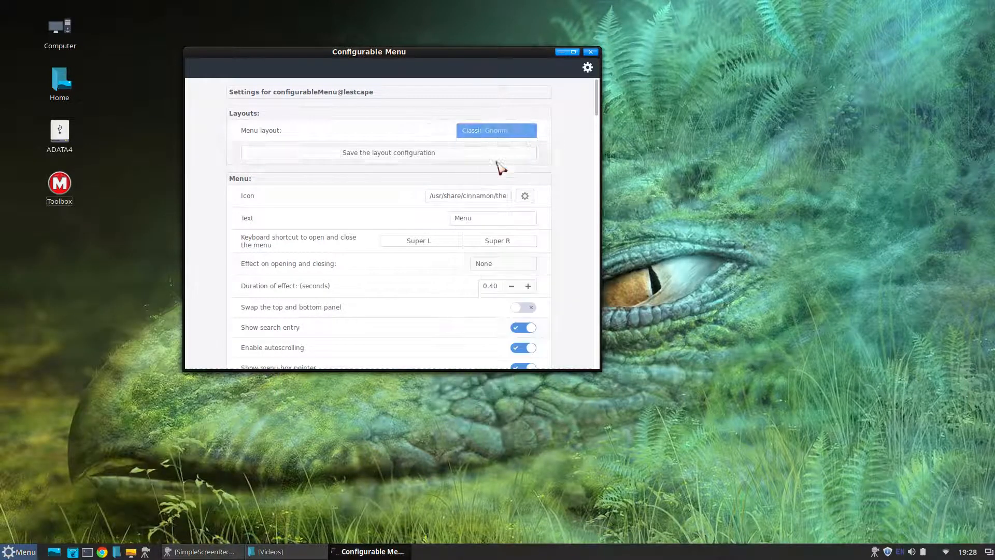
# Browse the Classic Gnome Menu categories and the System menu on the panel
pyautogui.click(17, 553)
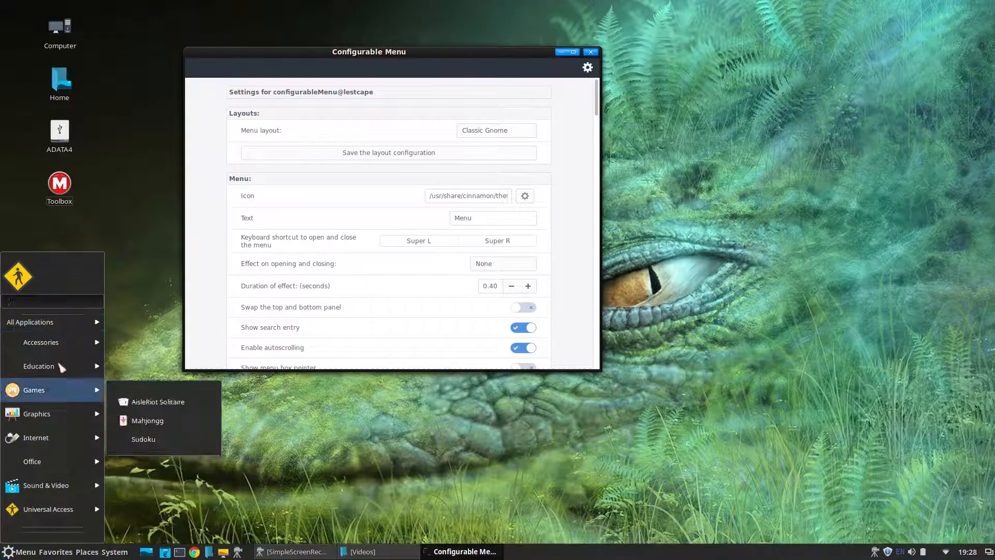
pyautogui.moveTo(63, 317)
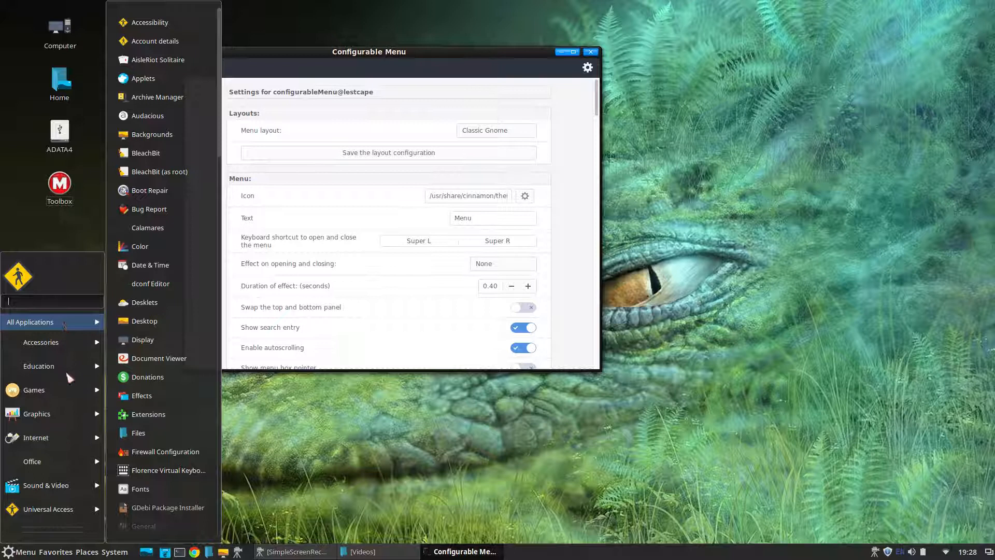
pyautogui.moveTo(56, 372)
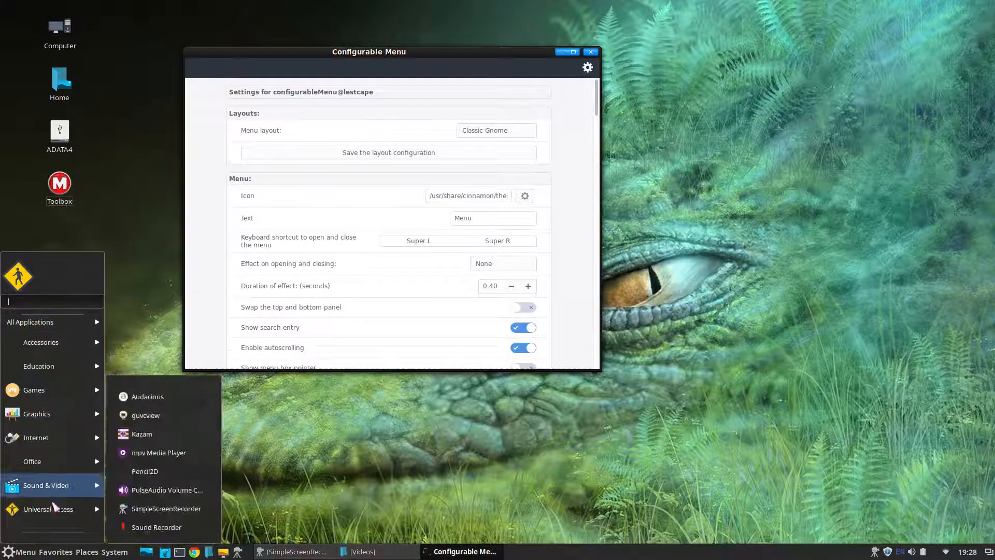
pyautogui.moveTo(55, 552)
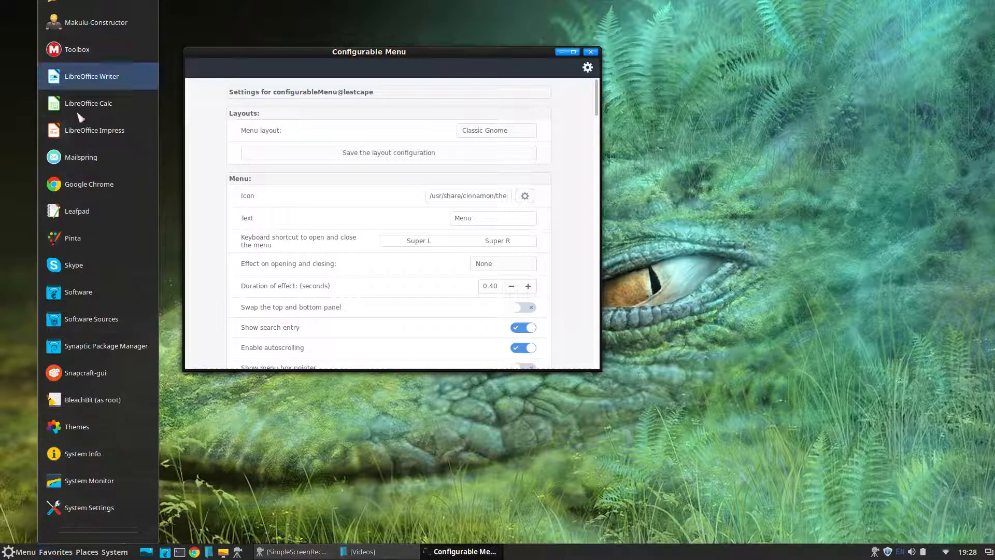
pyautogui.moveTo(86, 551)
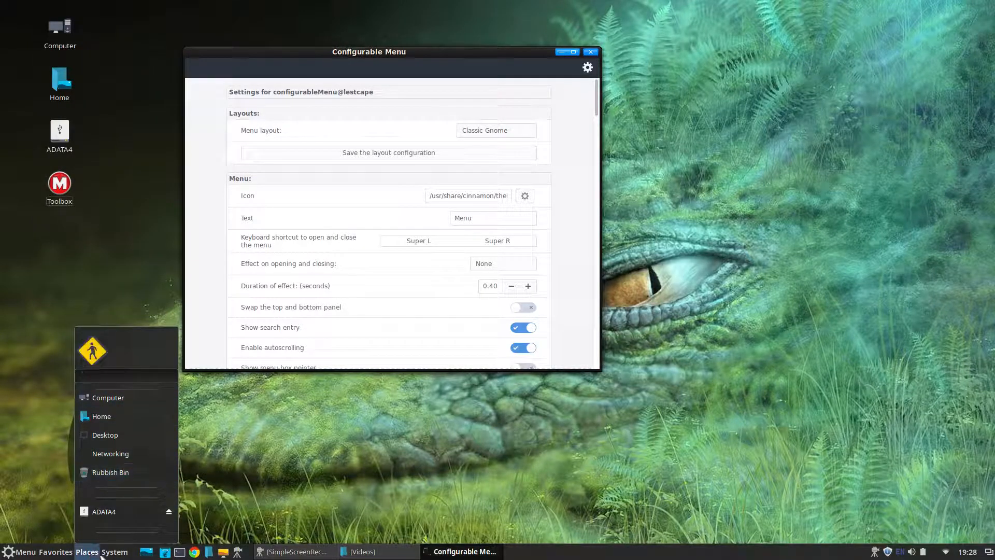
pyautogui.moveTo(140, 408)
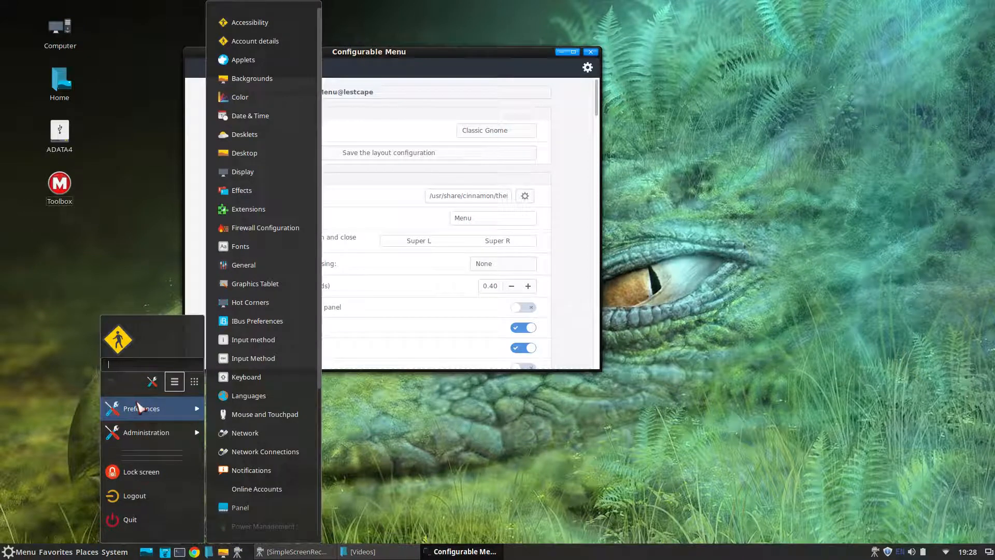
pyautogui.moveTo(154, 429)
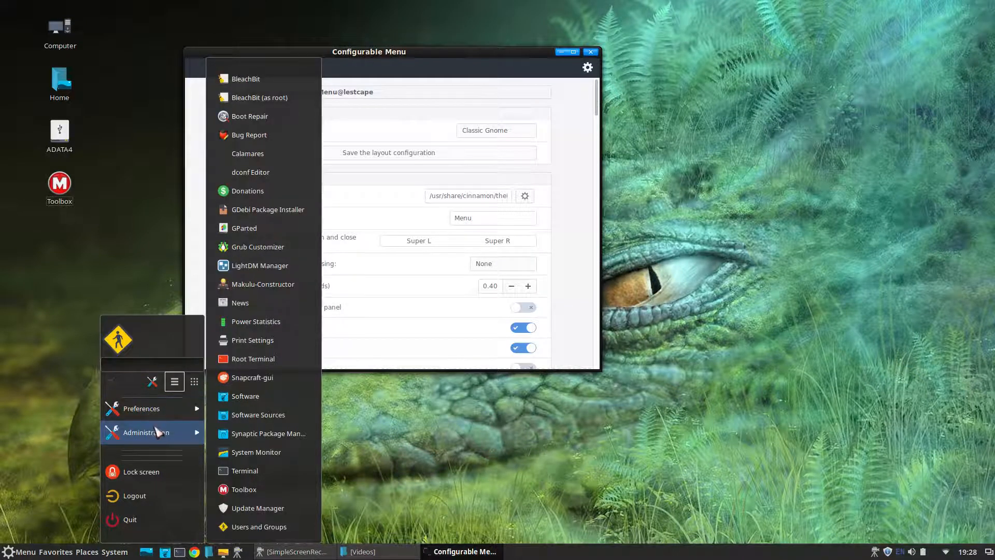
pyautogui.click(115, 552)
# Reopen the main menu, then browse the Favorites and Places menus
pyautogui.click(24, 552)
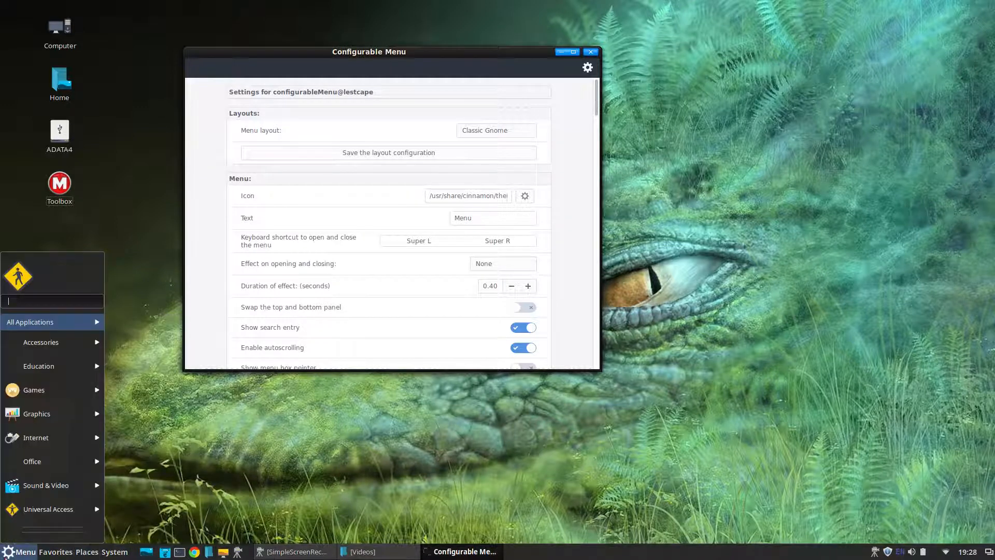
pyautogui.moveTo(51, 324)
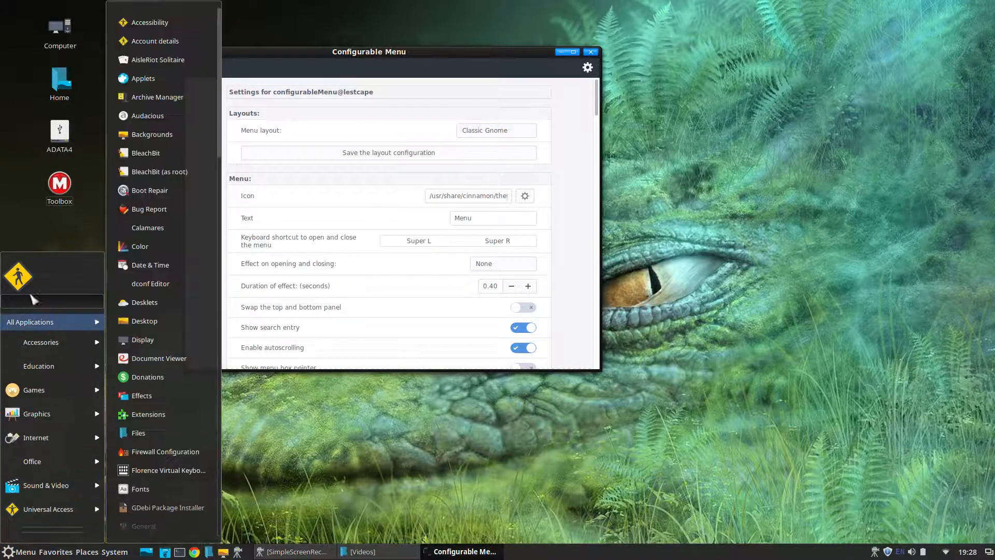
pyautogui.click(65, 552)
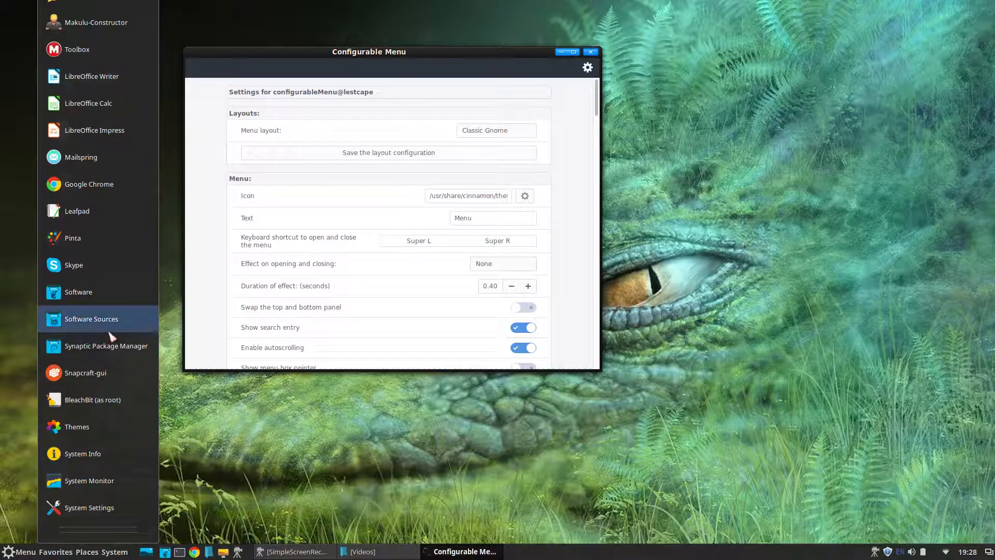
pyautogui.moveTo(87, 552)
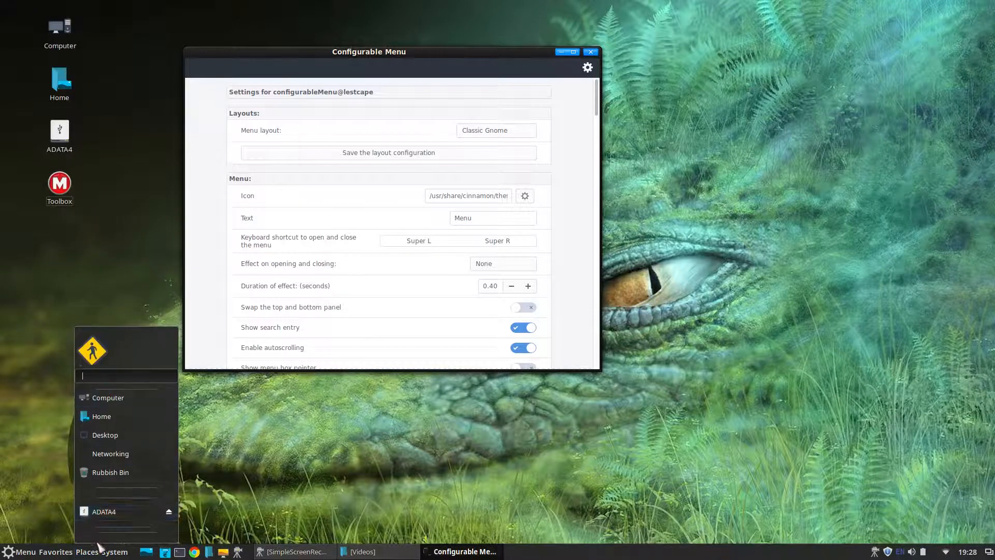
pyautogui.moveTo(23, 554)
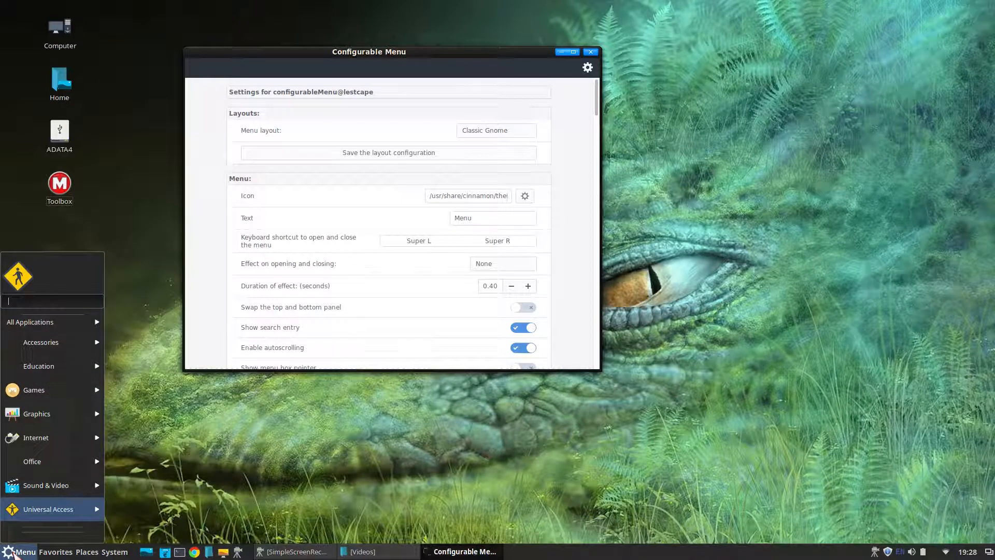
# Switch the layout to Whisker and launch Account details from its menu, then close it
pyautogui.click(482, 133)
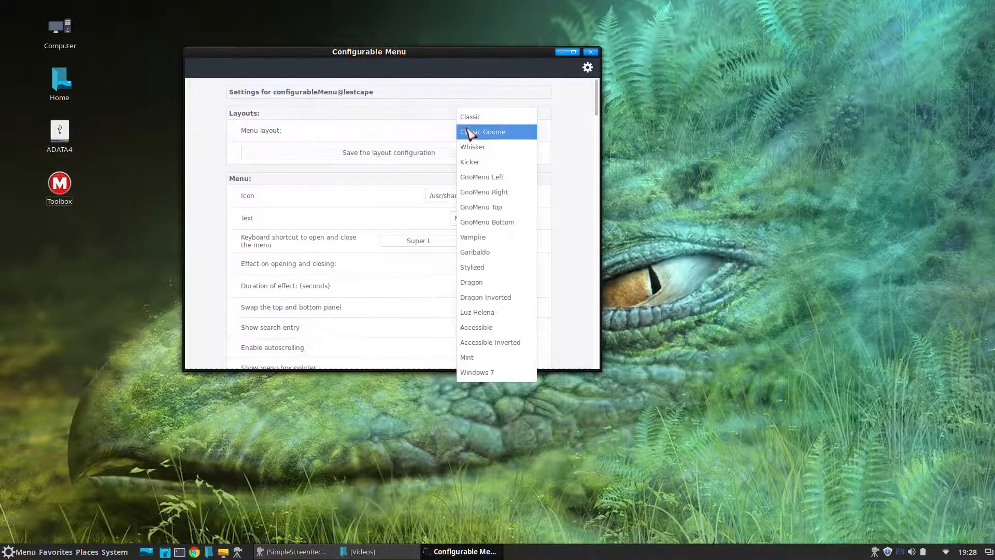
pyautogui.click(503, 150)
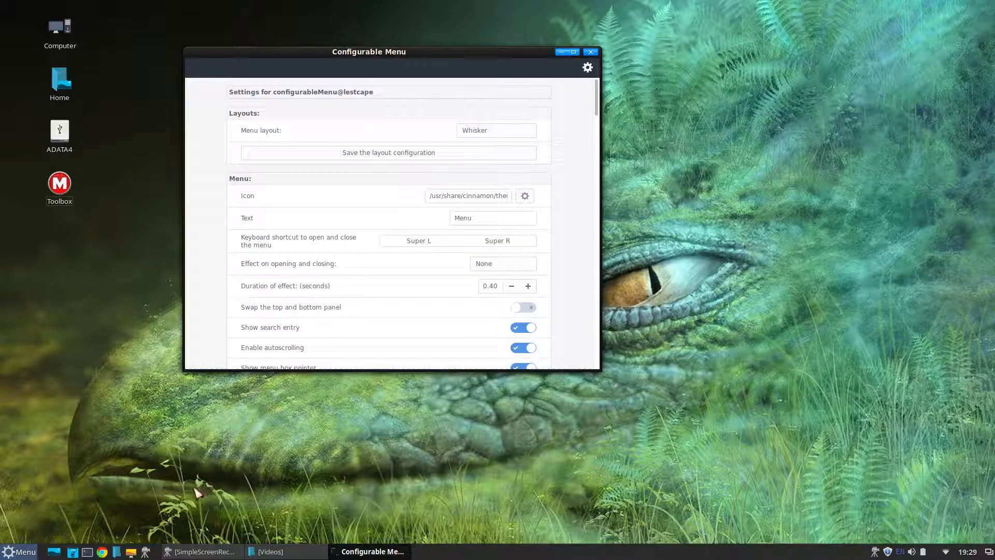
pyautogui.click(11, 553)
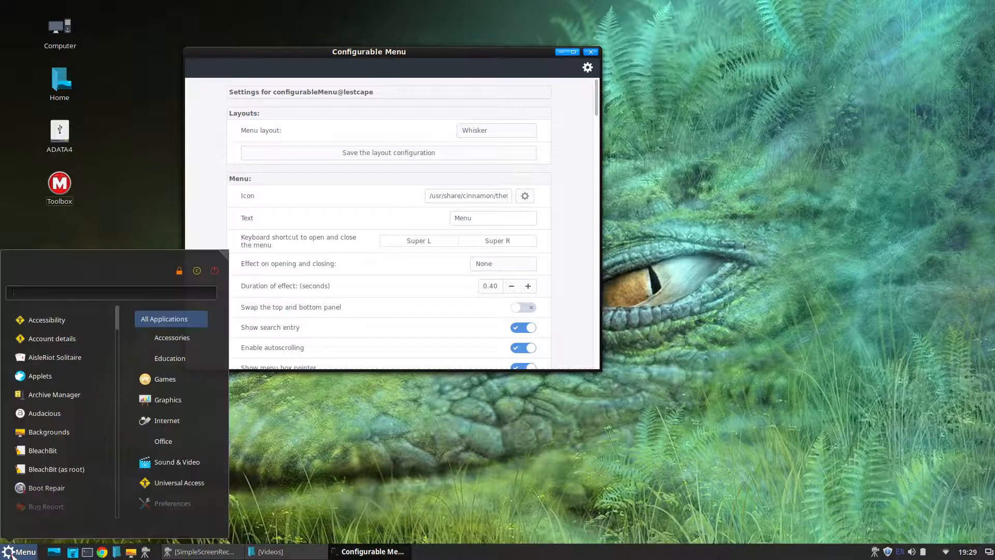
pyautogui.click(49, 339)
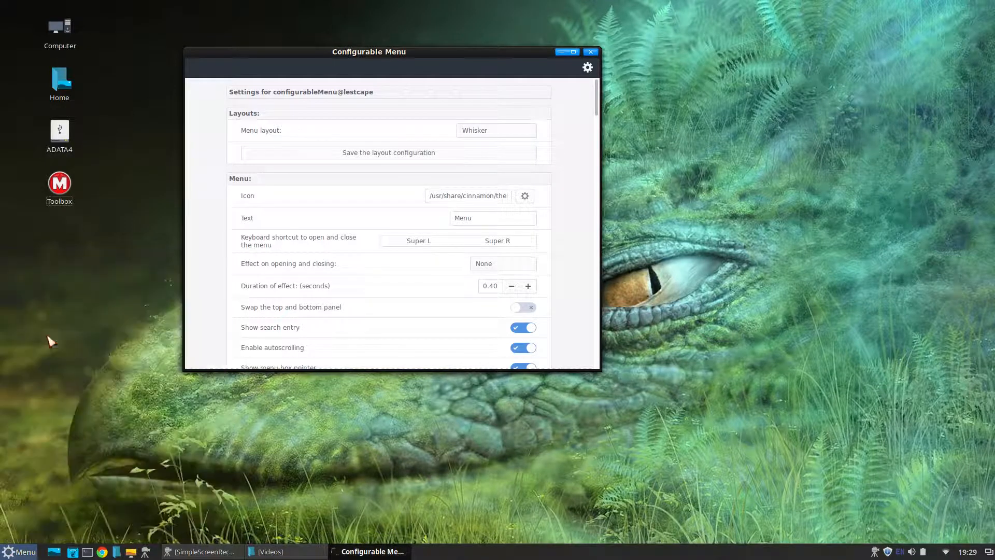
pyautogui.click(698, 122)
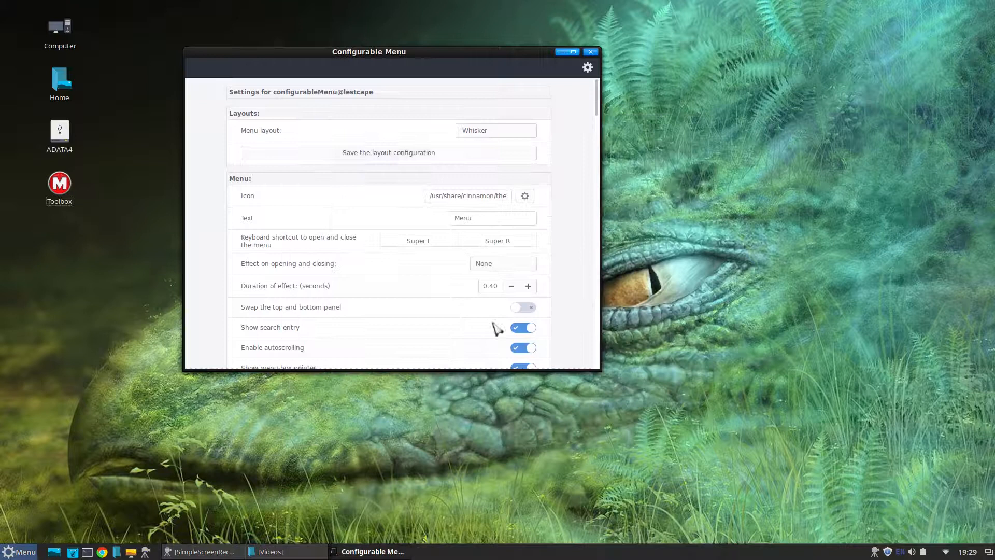
# Browse the Whisker menu's Sound & Video, Accessories, Education and Games categories, then select Kicker
pyautogui.click(11, 552)
pyautogui.click(156, 461)
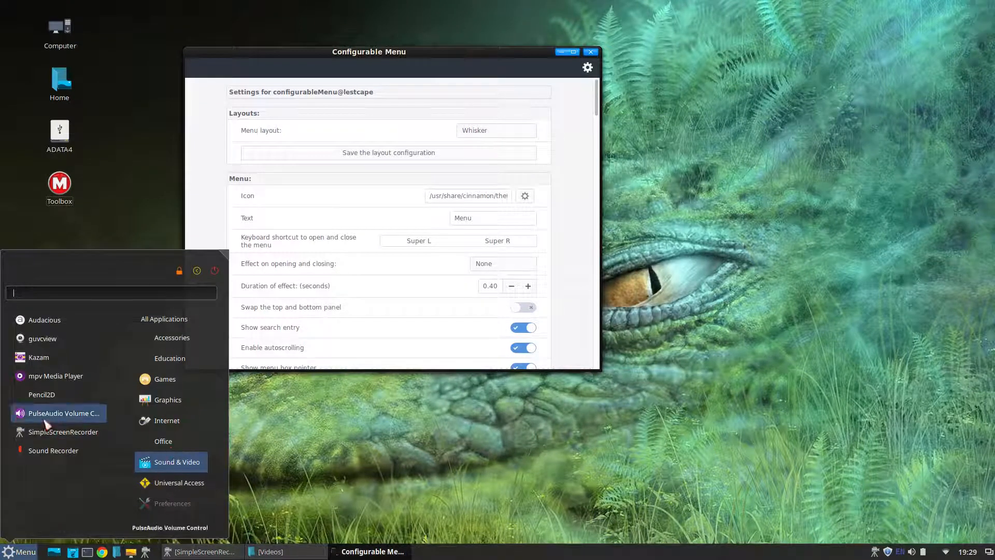
pyautogui.click(172, 324)
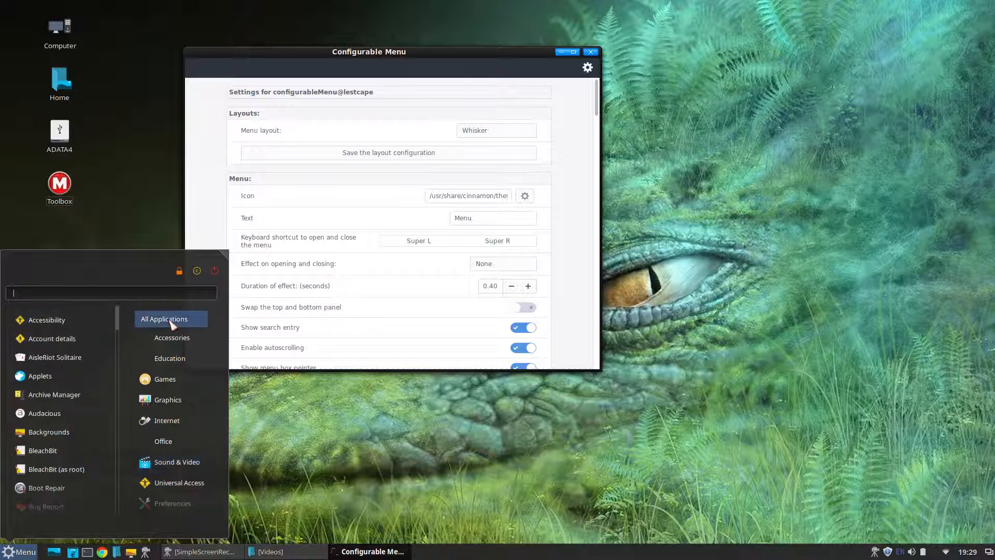
pyautogui.click(169, 343)
pyautogui.click(166, 358)
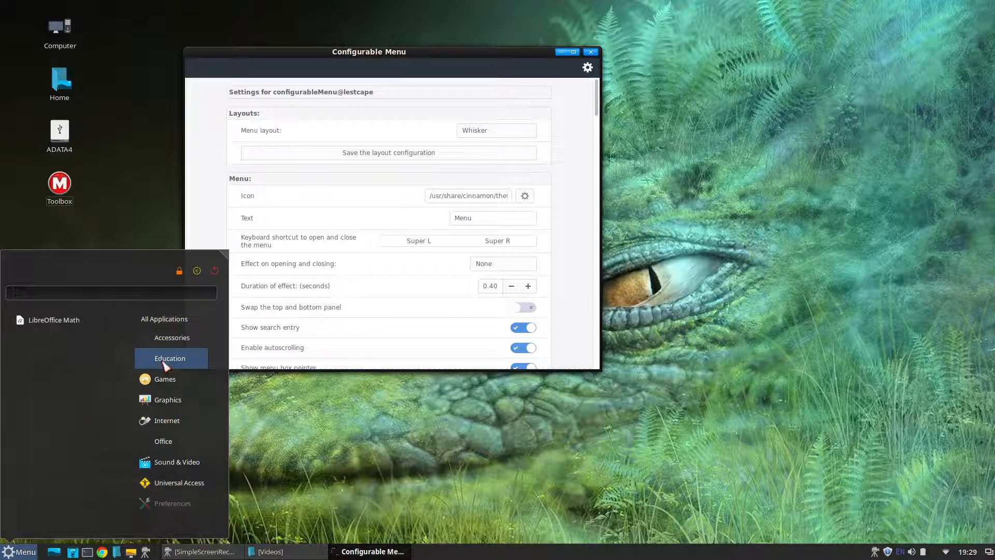
pyautogui.click(166, 381)
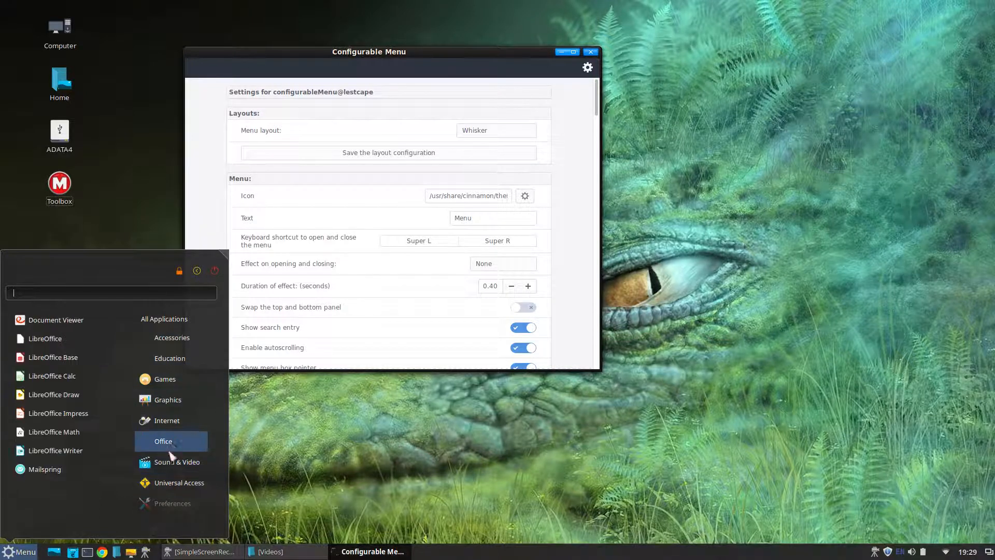
pyautogui.click(29, 553)
pyautogui.click(484, 131)
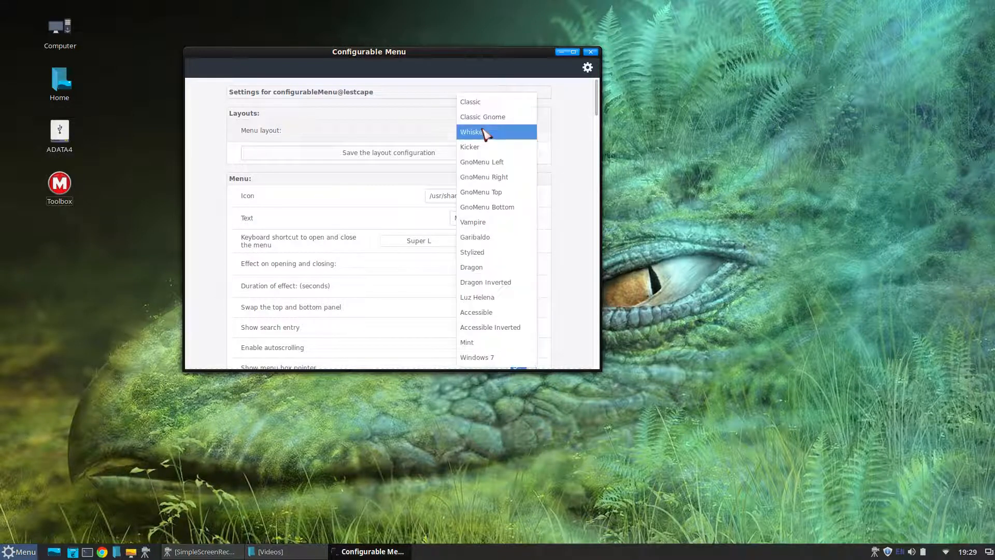
pyautogui.click(479, 149)
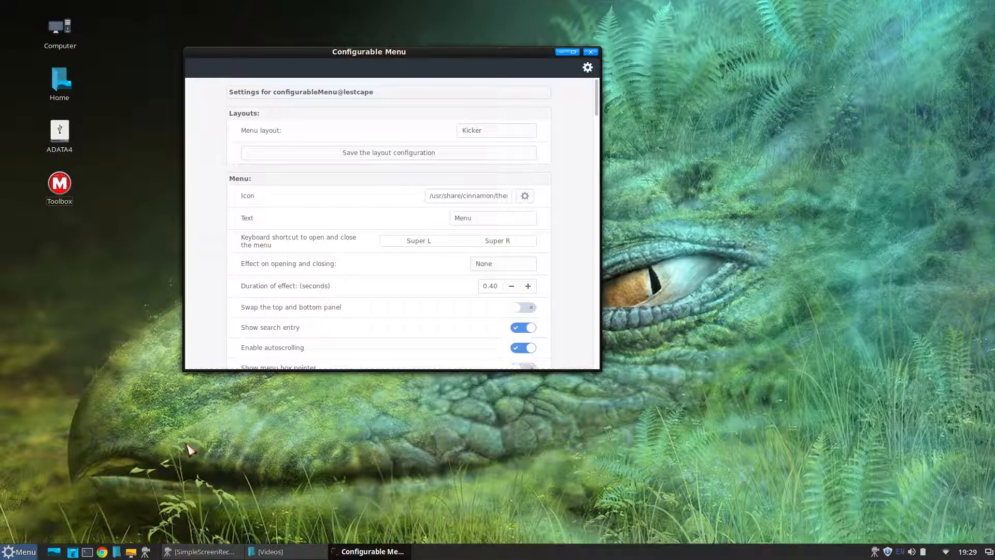
# Preview the Kicker menu's cascading category submenus, then close it
pyautogui.click(27, 552)
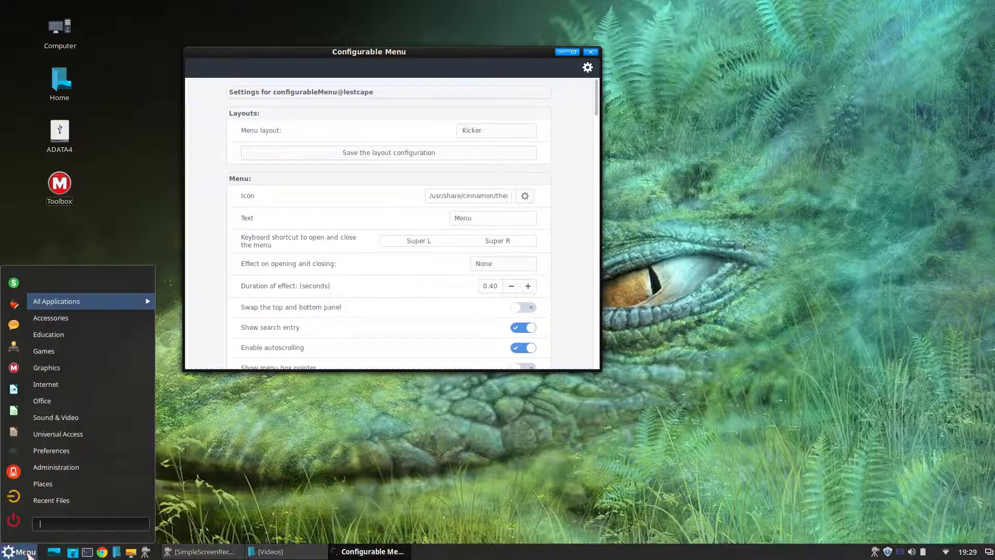
pyautogui.moveTo(53, 306)
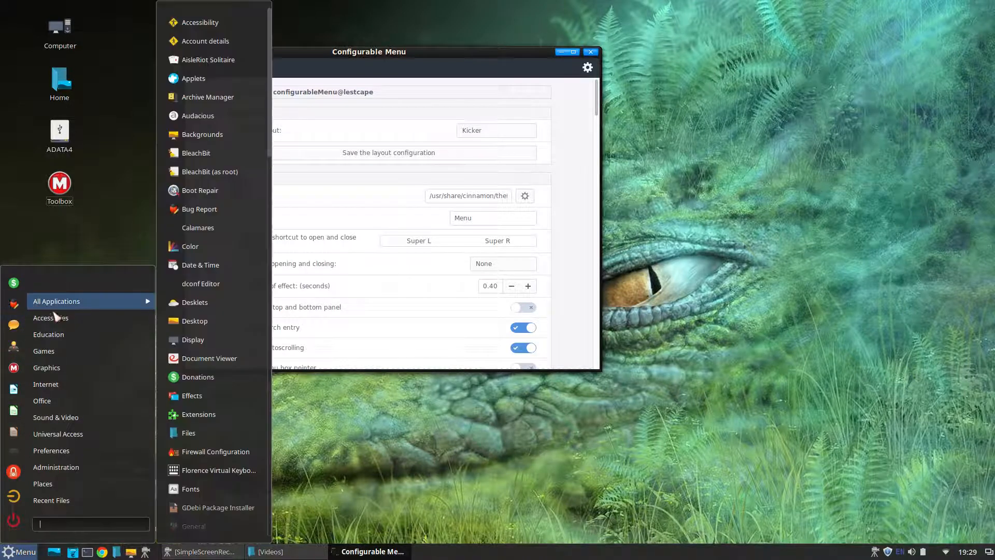
pyautogui.moveTo(55, 371)
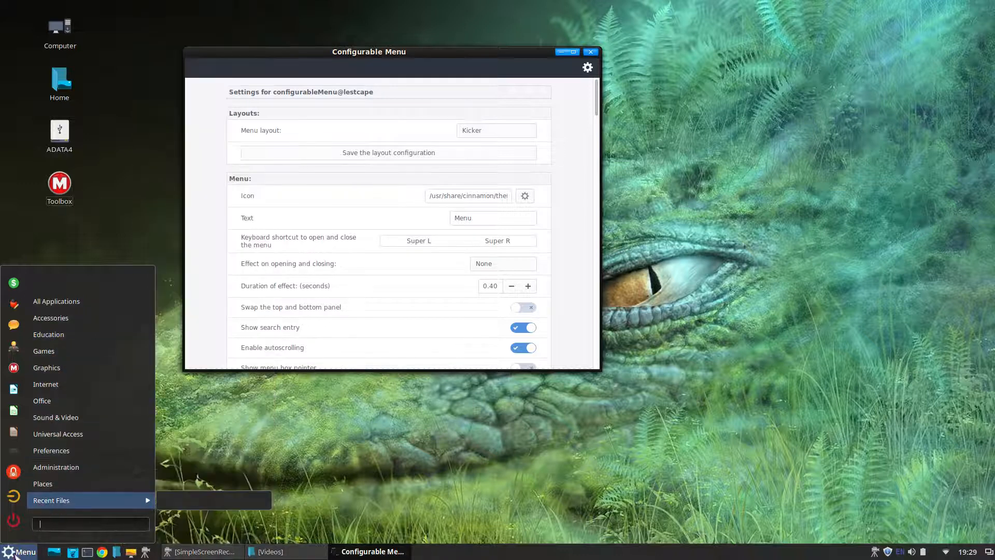
pyautogui.click(17, 555)
# Choose GnoMenu Left, preview its menu, then switch the layout to GnoMenu Right
pyautogui.click(489, 132)
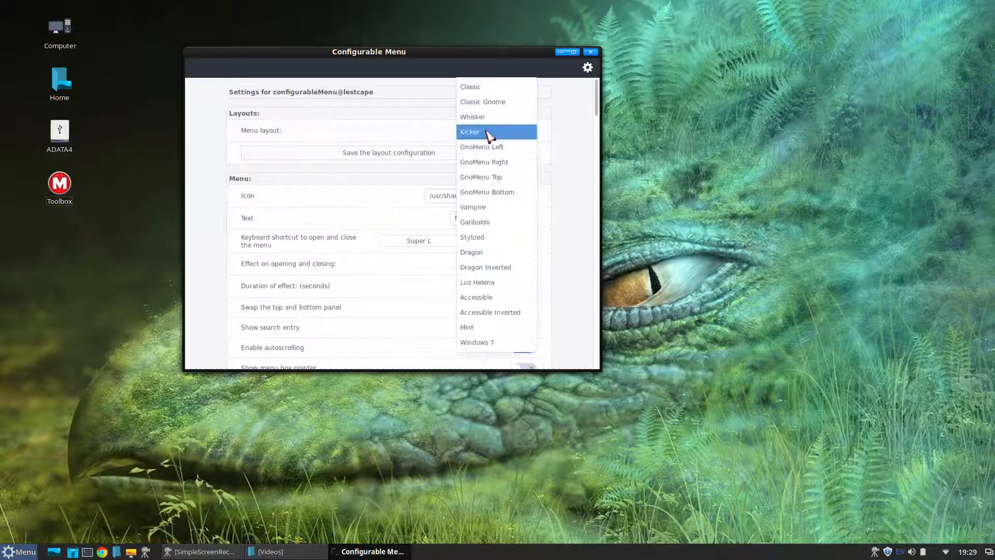
pyautogui.click(516, 152)
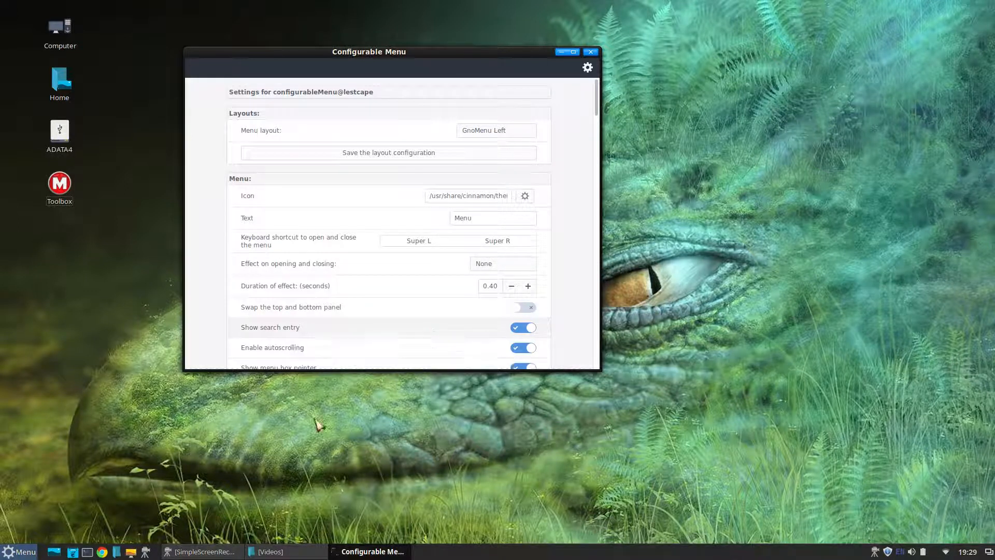
pyautogui.click(19, 550)
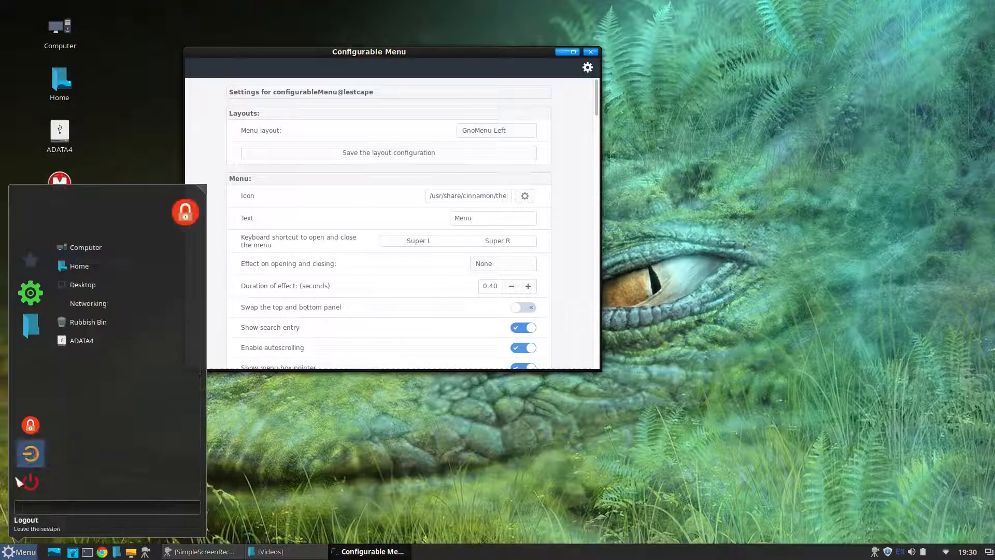
pyautogui.click(493, 130)
pyautogui.click(491, 133)
pyautogui.click(496, 130)
pyautogui.click(496, 147)
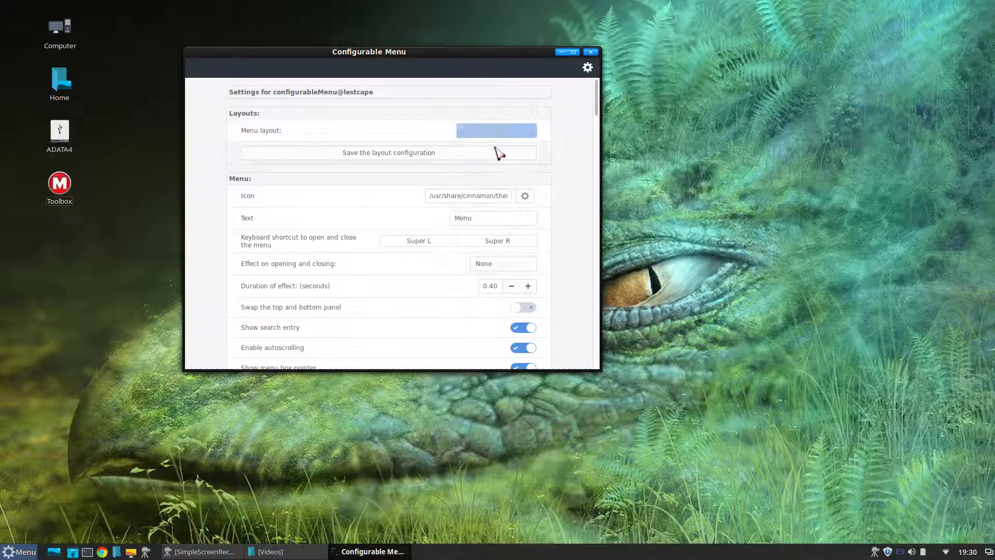
# Preview the GnoMenu Right menu and its application list, then choose GnoMenu Top
pyautogui.click(20, 553)
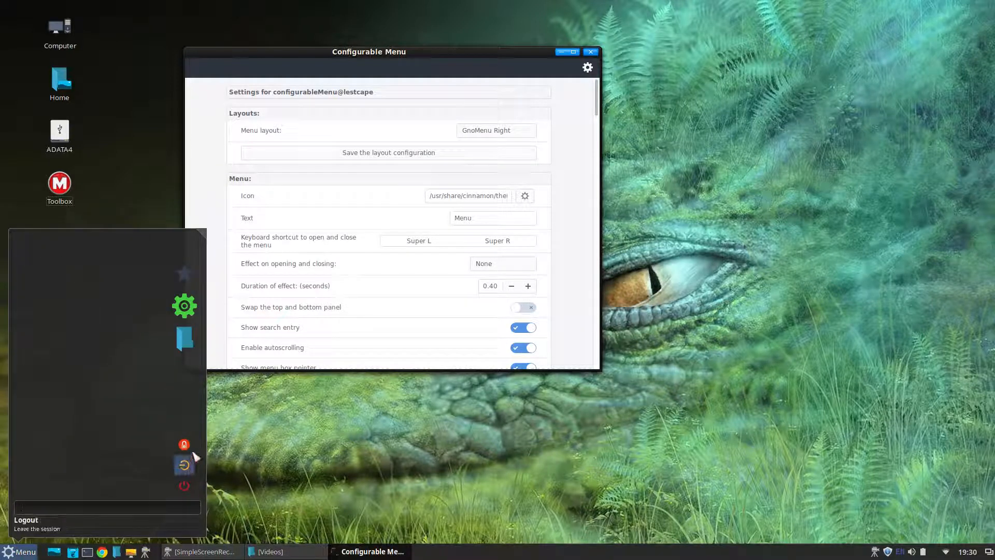
pyautogui.click(21, 553)
pyautogui.click(20, 553)
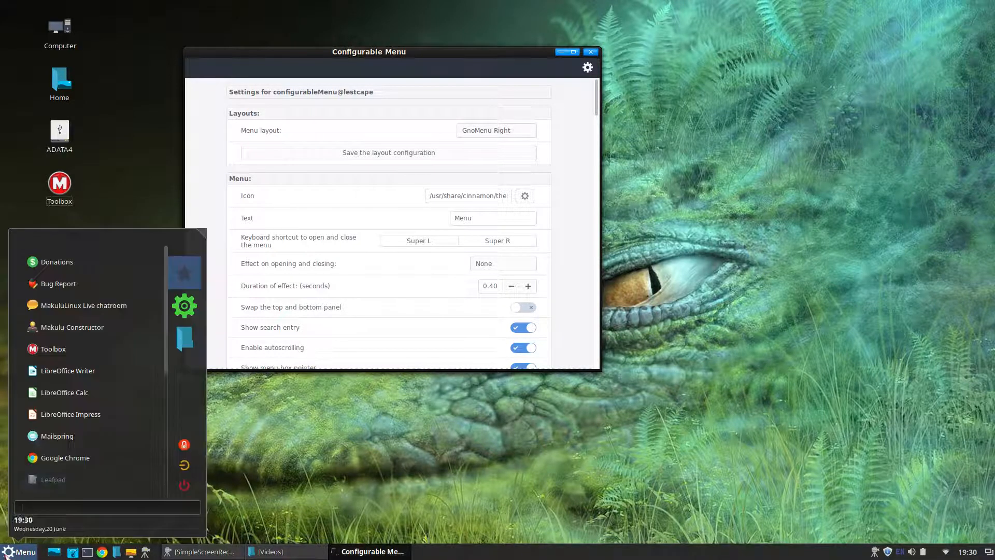
pyautogui.moveTo(184, 307)
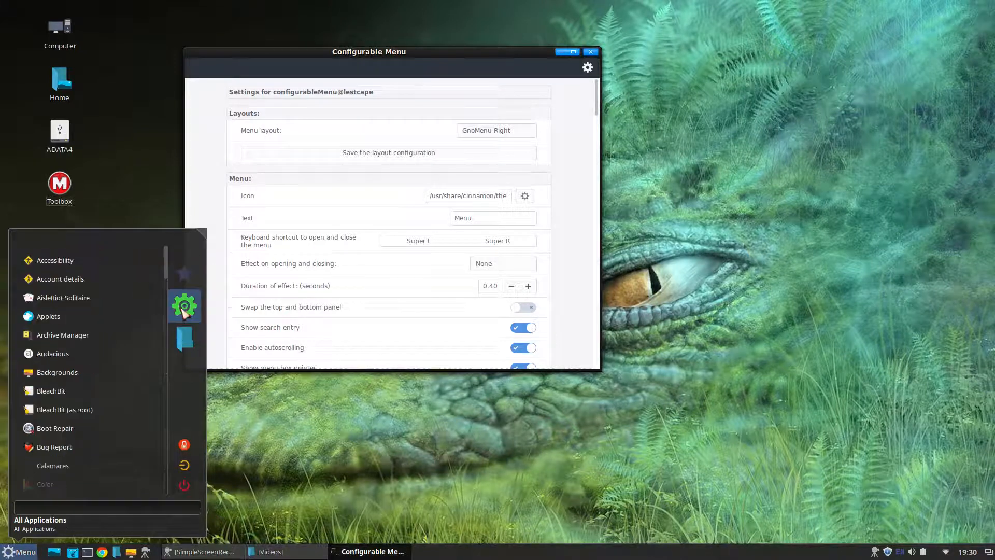
pyautogui.click(7, 553)
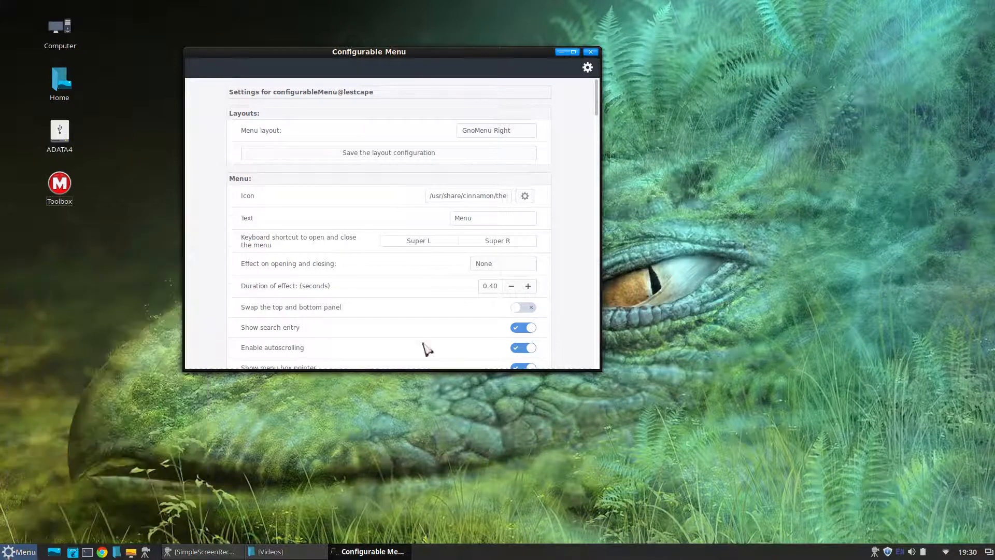
pyautogui.click(505, 130)
pyautogui.click(508, 149)
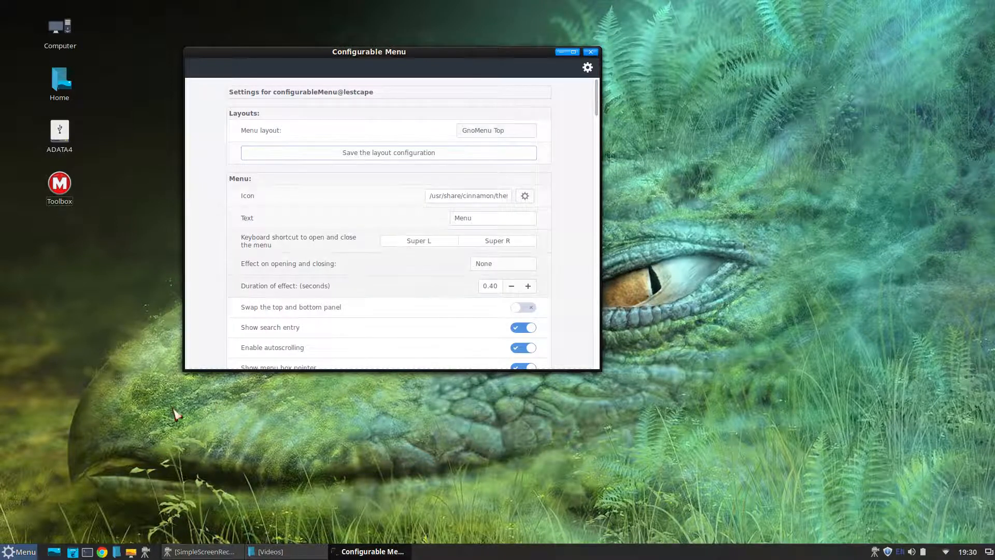
# Preview the GnoMenu Top menu, then switch the layout to GnoMenu Bottom
pyautogui.click(16, 552)
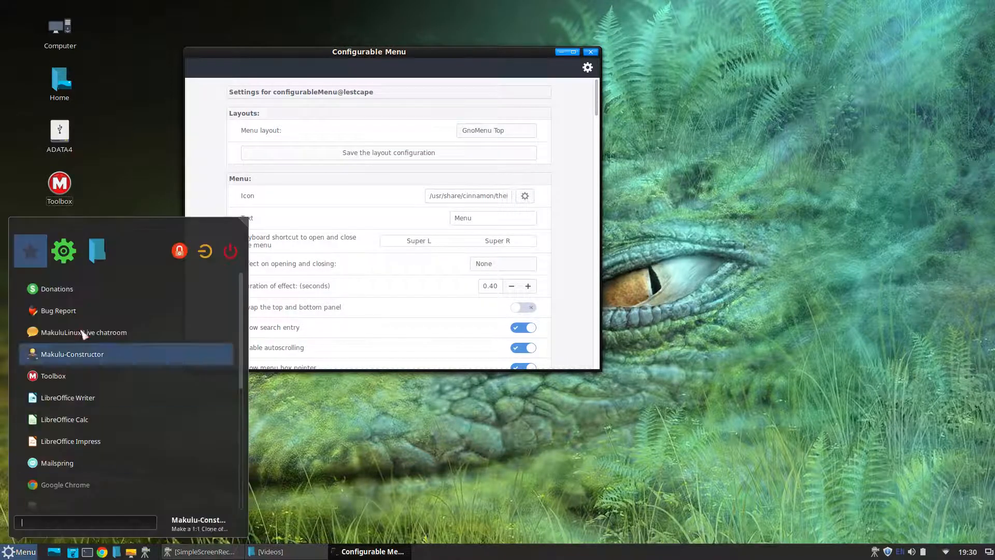
pyautogui.moveTo(99, 253)
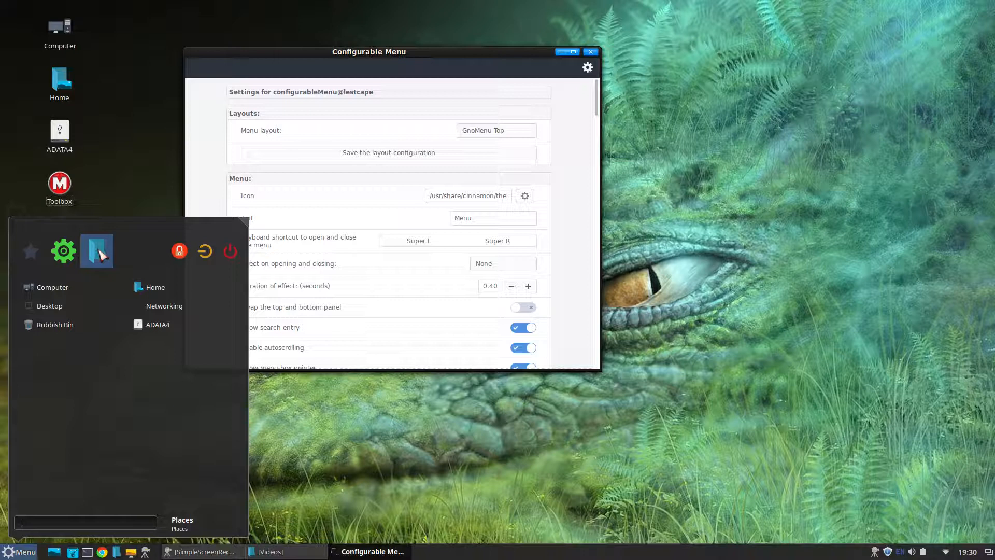
pyautogui.moveTo(66, 253)
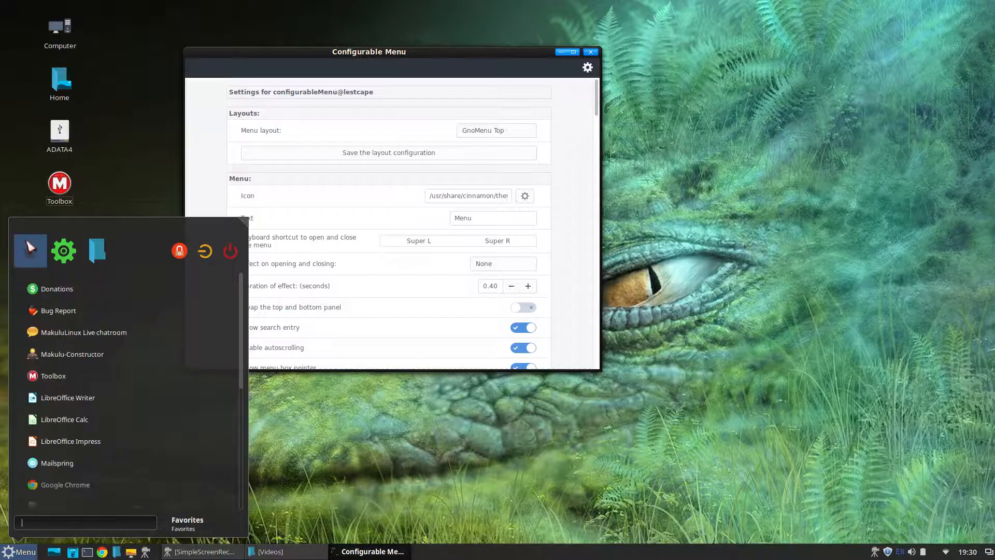
pyautogui.click(16, 551)
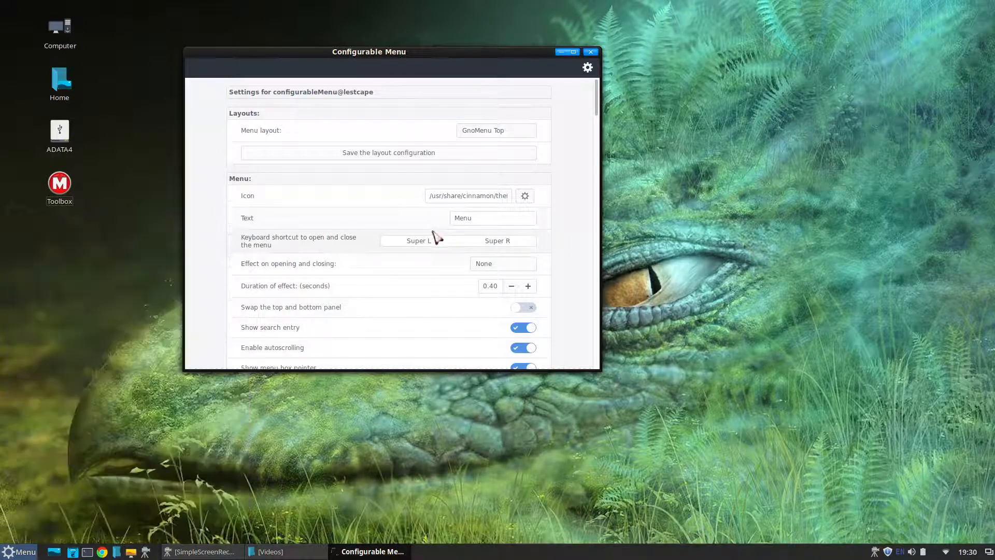
pyautogui.click(505, 132)
pyautogui.click(505, 148)
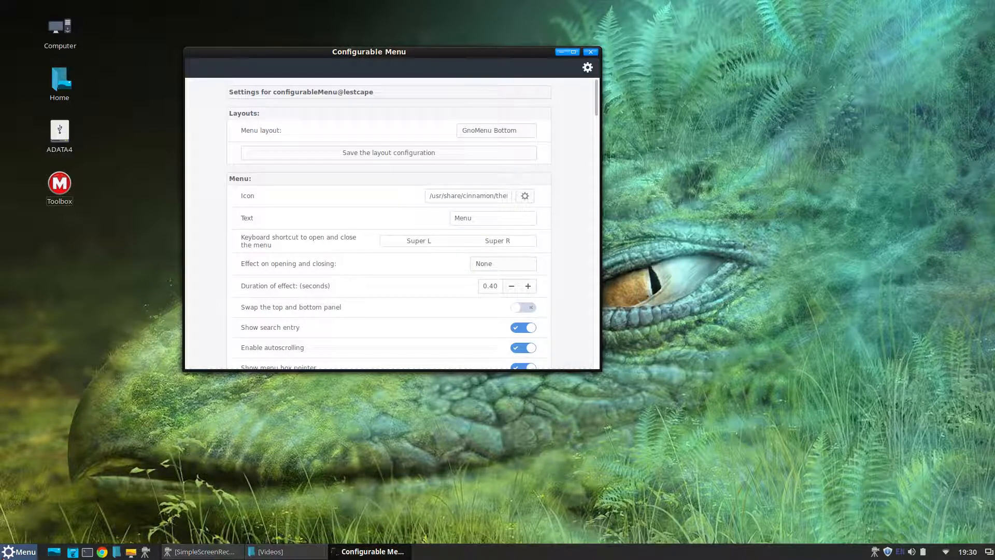
# Preview the GnoMenu Bottom menu and switch the layout to Vampire
pyautogui.click(17, 552)
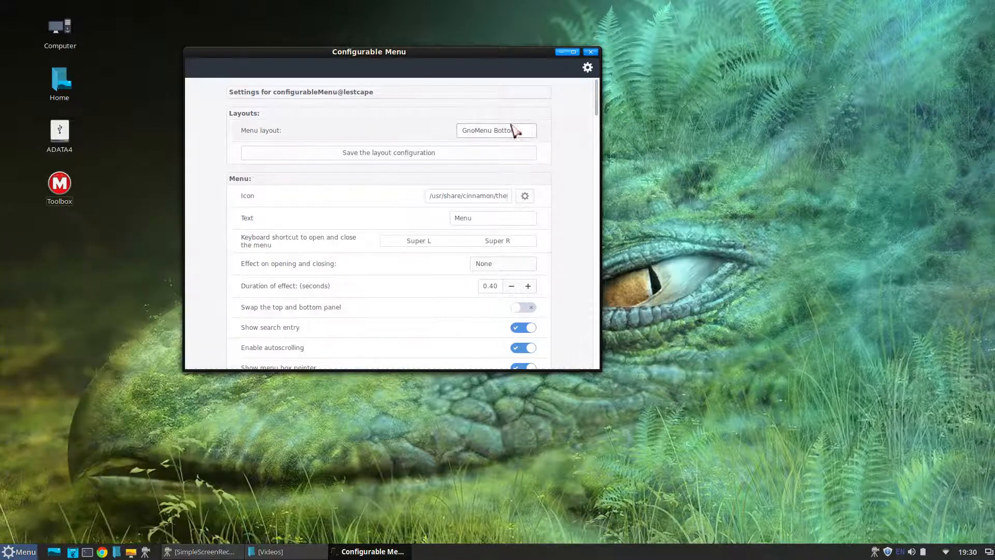
pyautogui.click(516, 131)
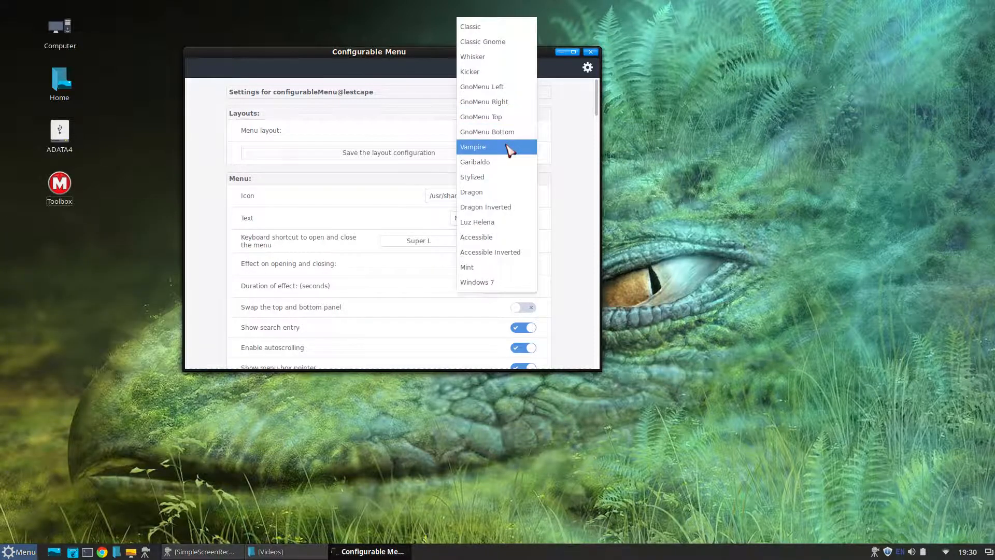
pyautogui.click(509, 149)
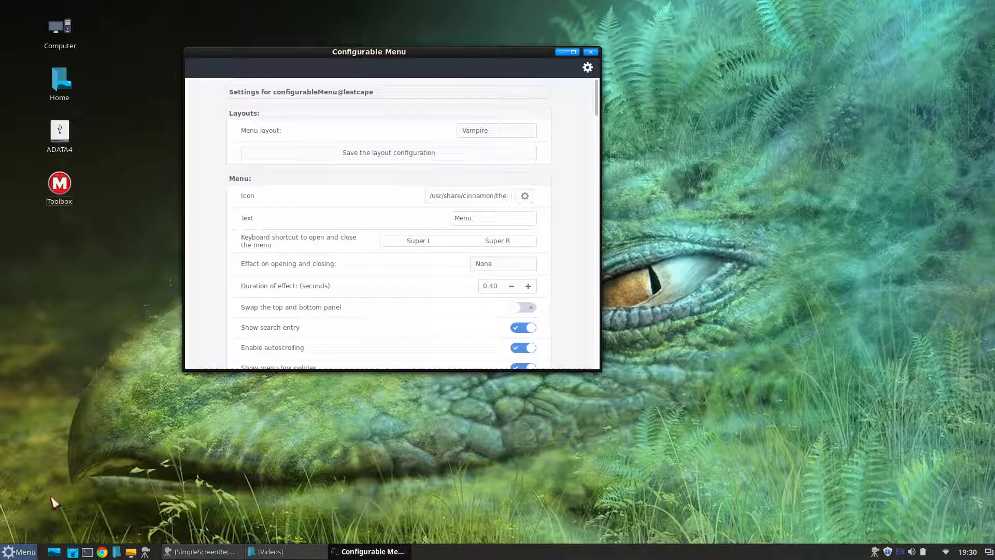
# Preview the Vampire menu, toggling full screen on and off, then list the layouts again
pyautogui.click(26, 553)
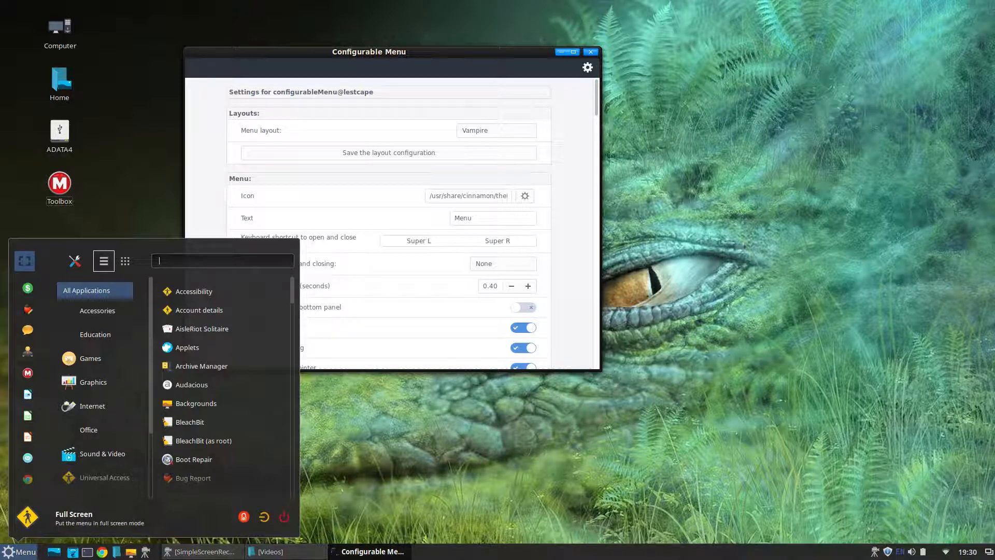
pyautogui.click(30, 265)
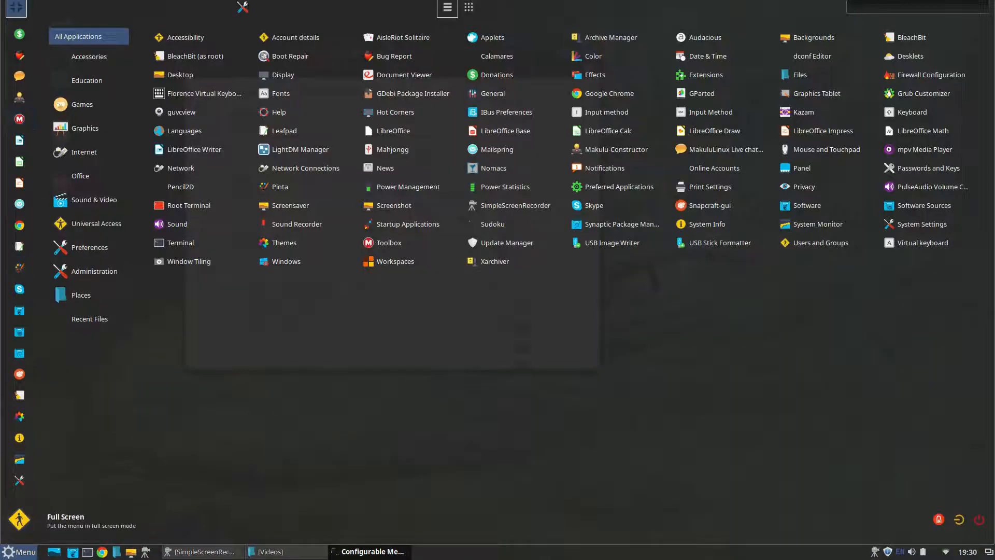
pyautogui.click(16, 7)
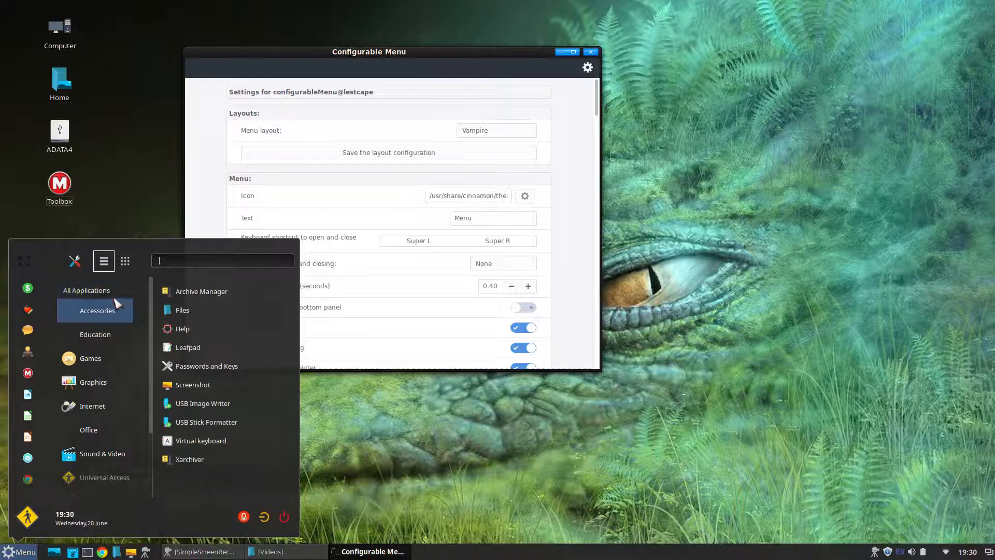
pyautogui.moveTo(80, 481)
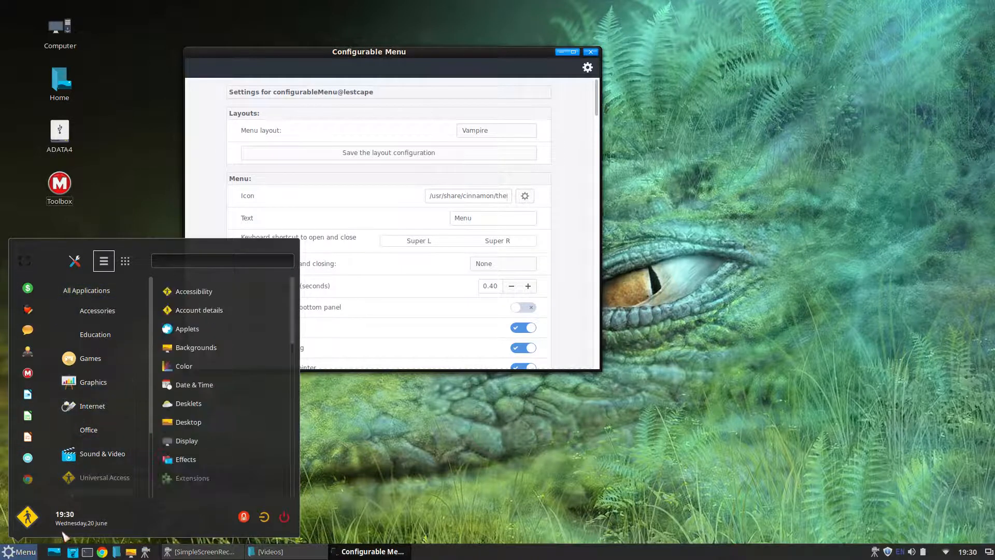
pyautogui.scroll(-4, 93, 462)
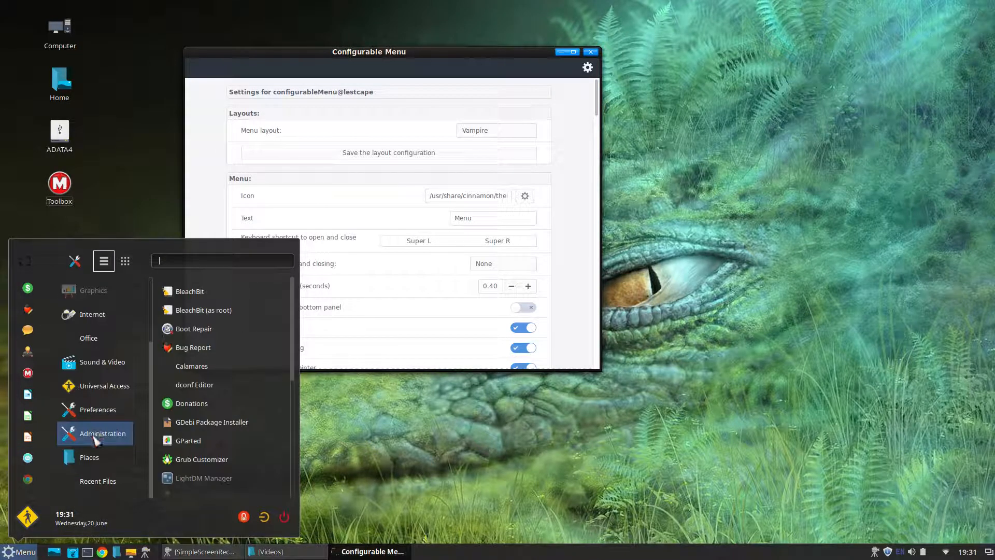
pyautogui.click(20, 552)
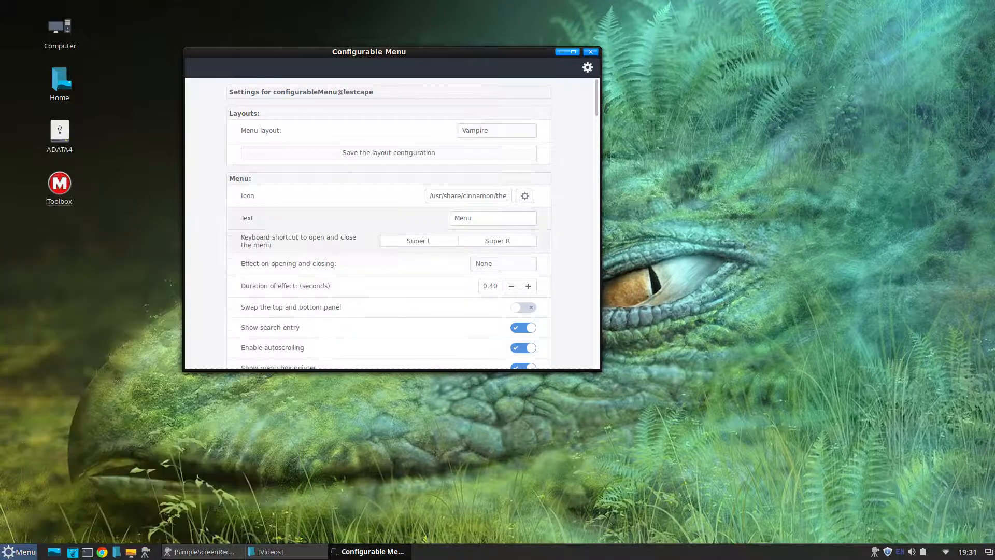
pyautogui.click(498, 131)
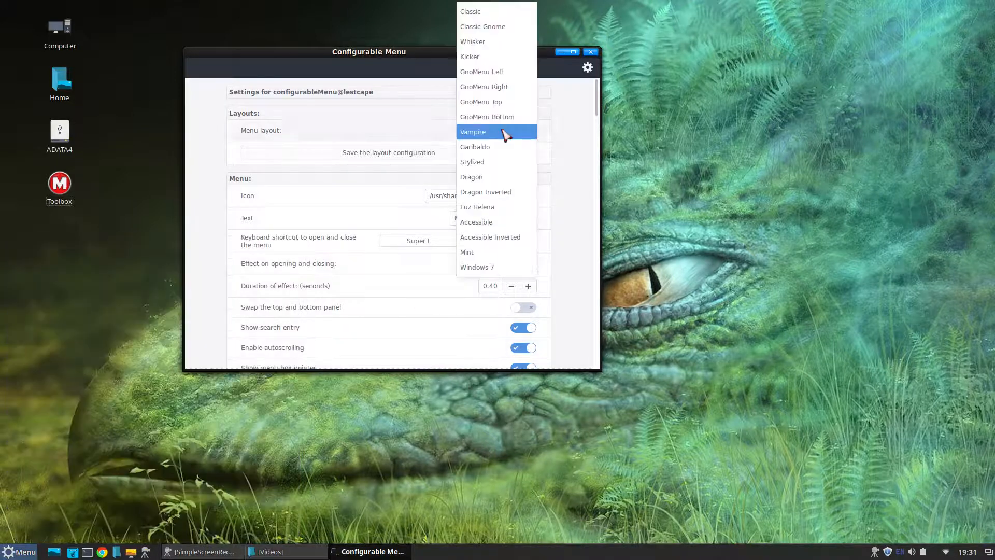
# Choose the Stylized layout and preview its menu
pyautogui.click(498, 161)
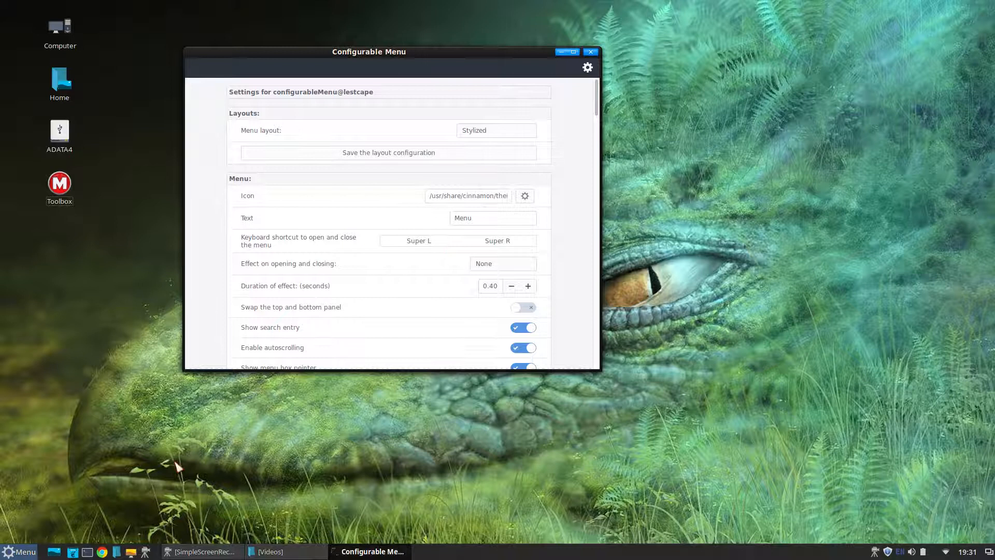
pyautogui.click(20, 552)
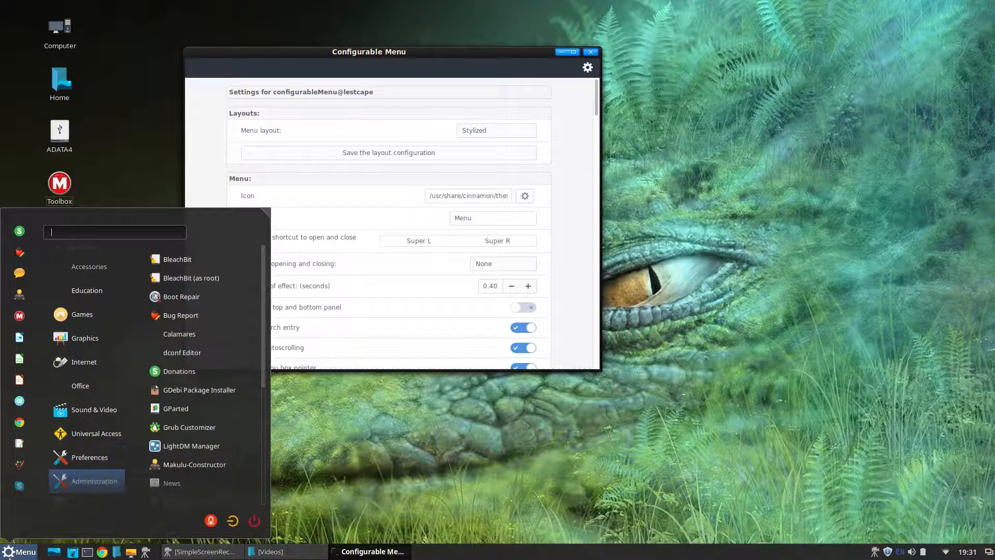
pyautogui.click(20, 551)
# Switch to Dragon, preview its application menu, then change the layout to Dragon Inverted
pyautogui.click(500, 132)
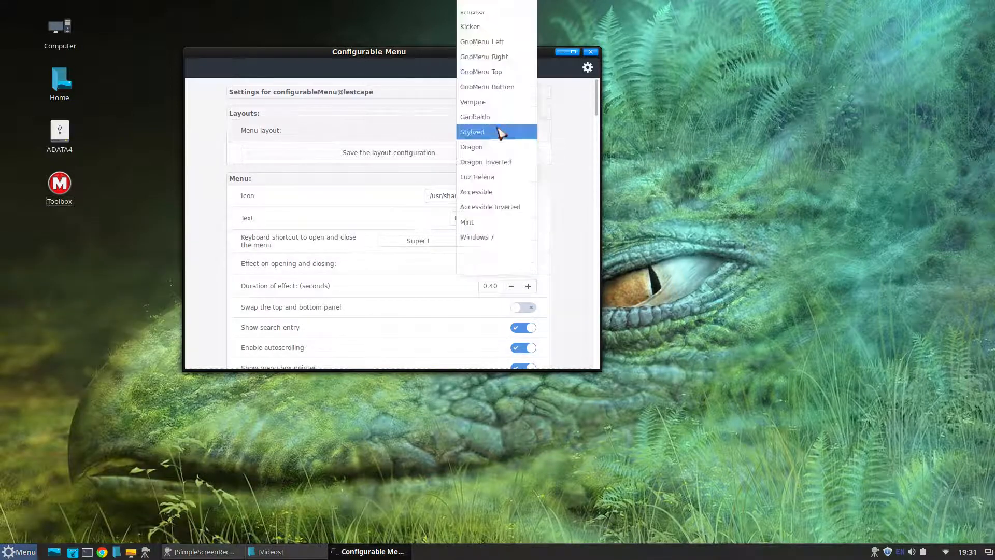
pyautogui.click(501, 147)
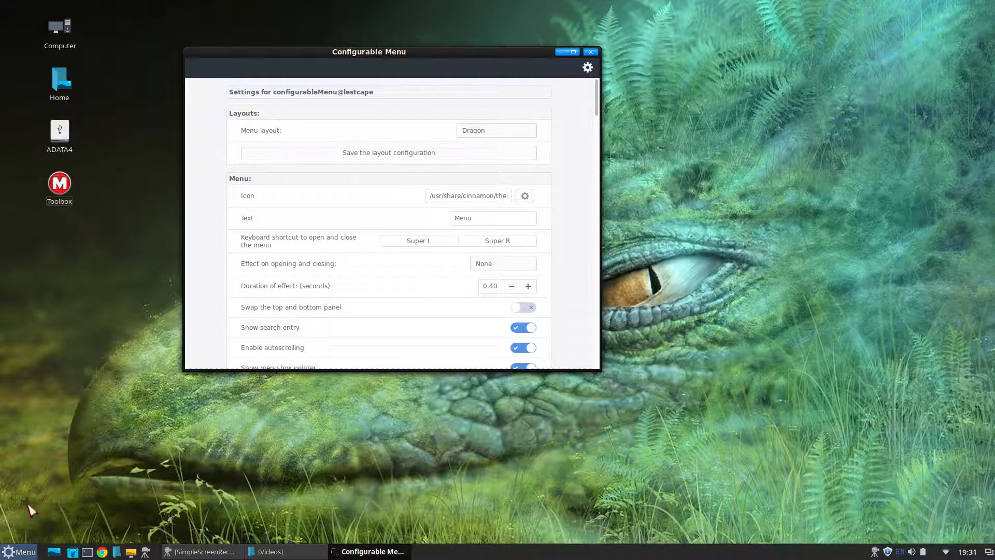
pyautogui.click(21, 553)
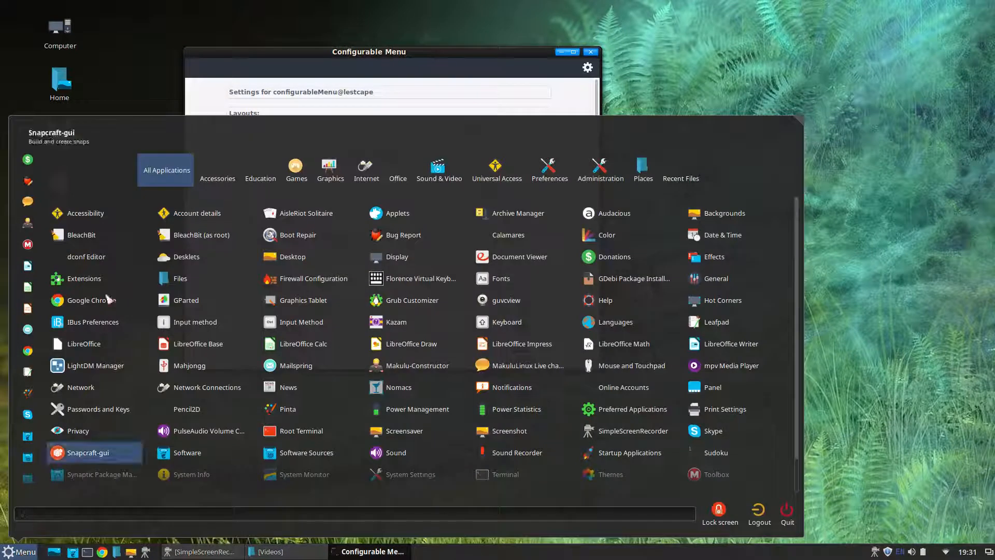
pyautogui.moveTo(550, 192)
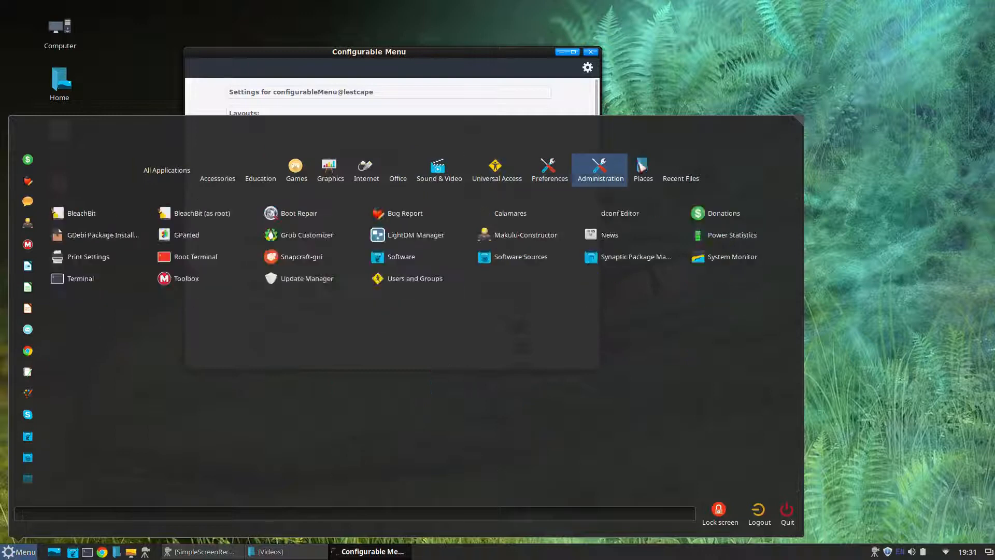
pyautogui.moveTo(294, 182)
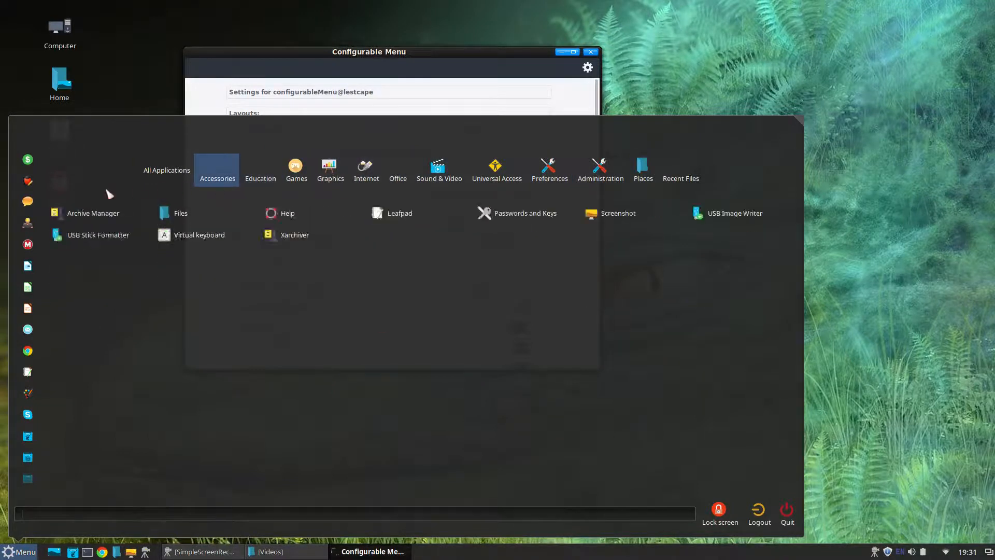
pyautogui.click(19, 551)
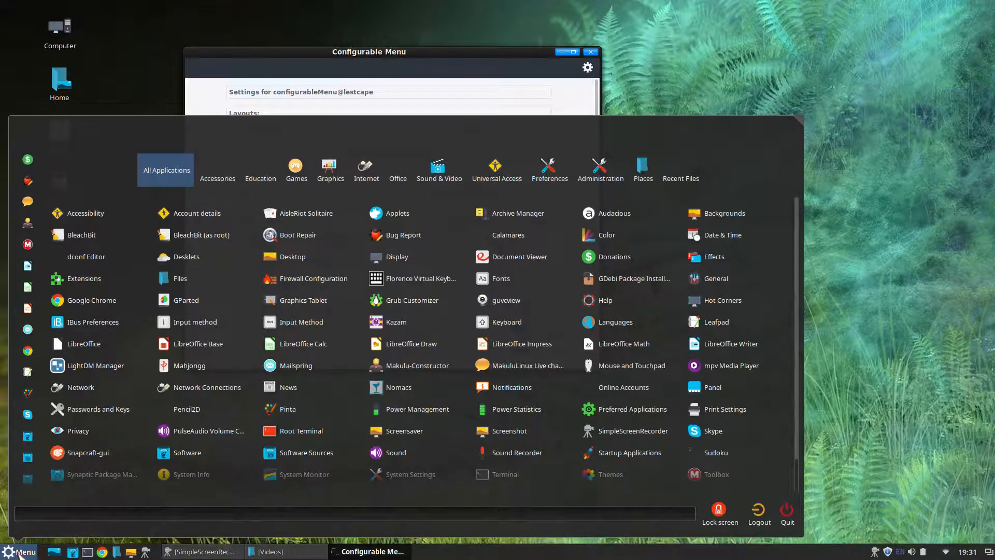
pyautogui.click(526, 133)
pyautogui.click(526, 148)
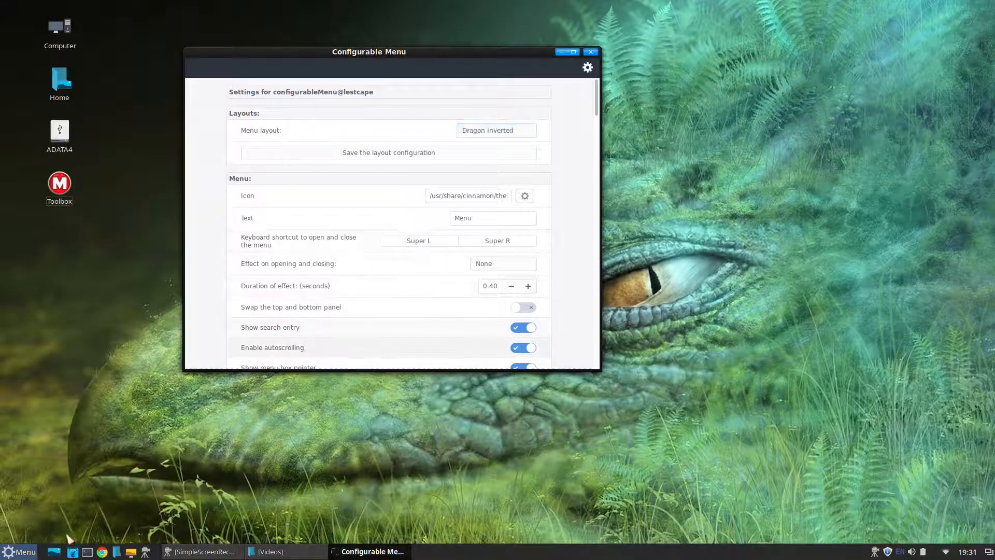
# Preview the Dragon Inverted menu, then switch the layout to Luz Helena
pyautogui.click(19, 551)
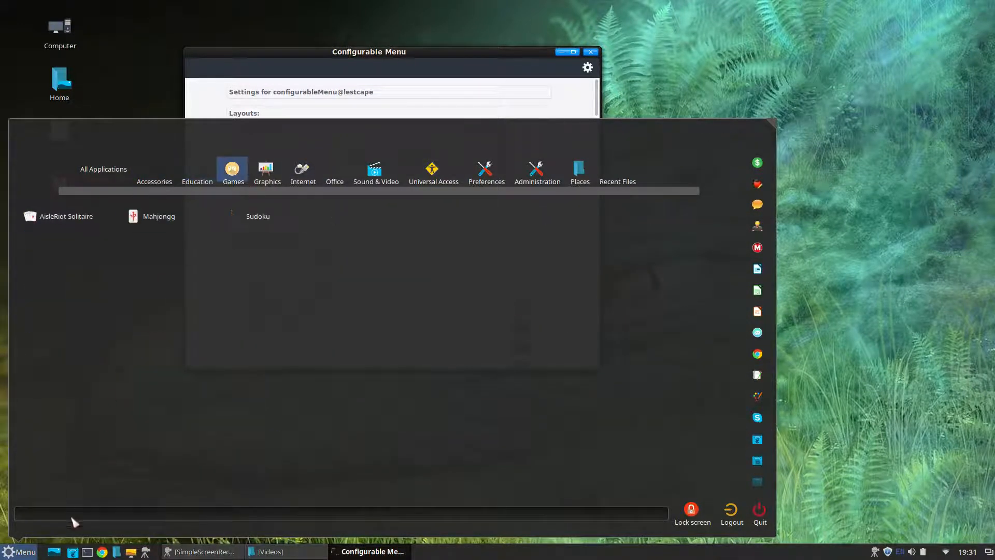
pyautogui.click(19, 551)
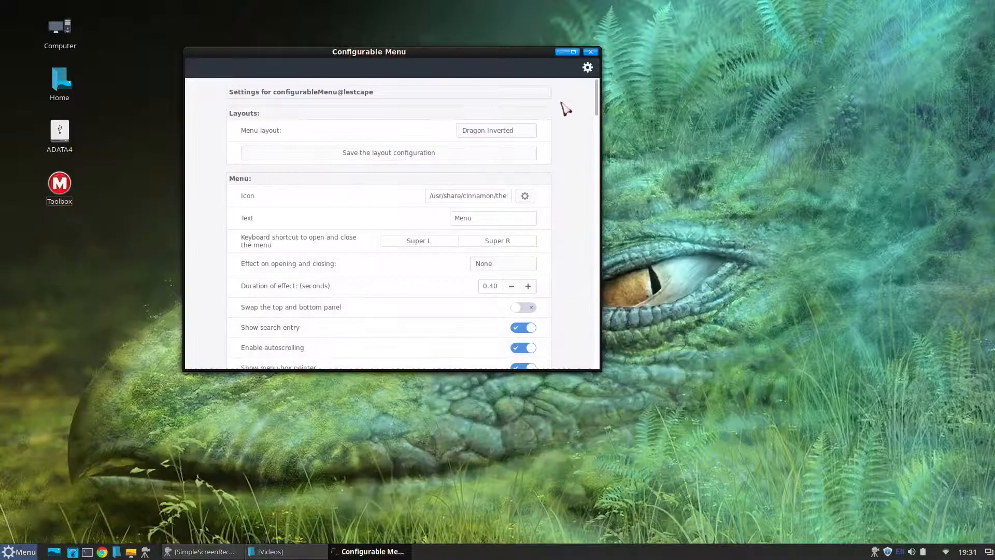
pyautogui.click(532, 135)
pyautogui.click(525, 134)
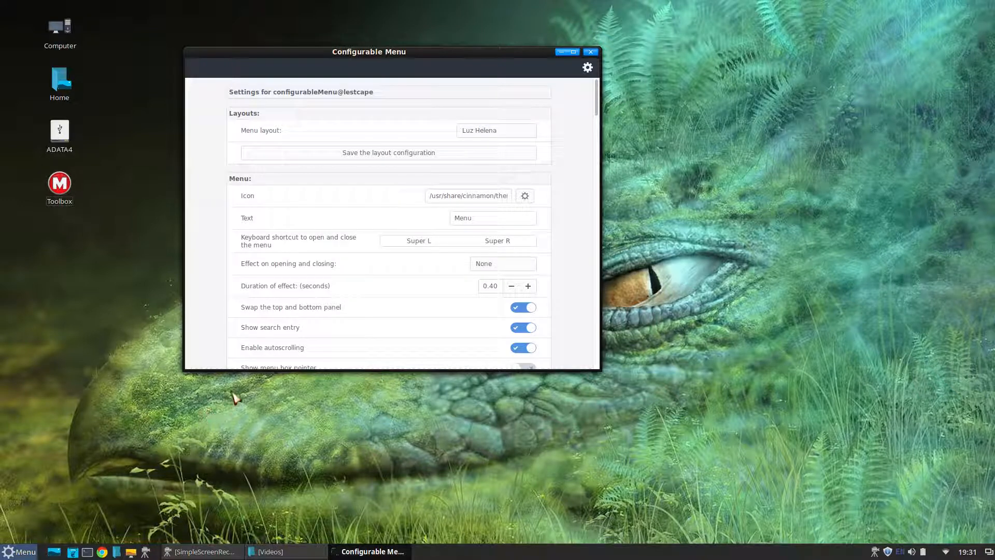
# Preview the Luz Helena full-screen application menu and close it
pyautogui.click(26, 553)
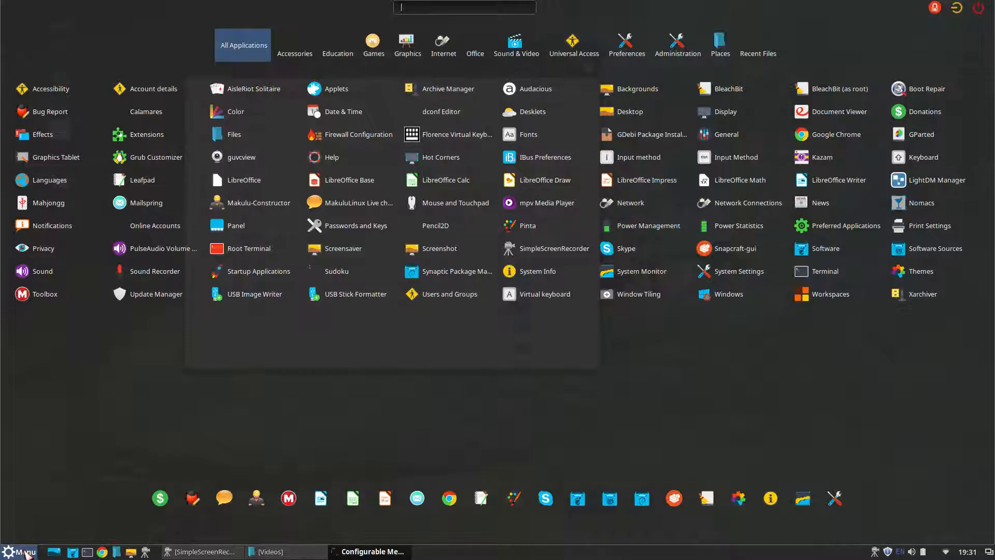
pyautogui.moveTo(750, 40)
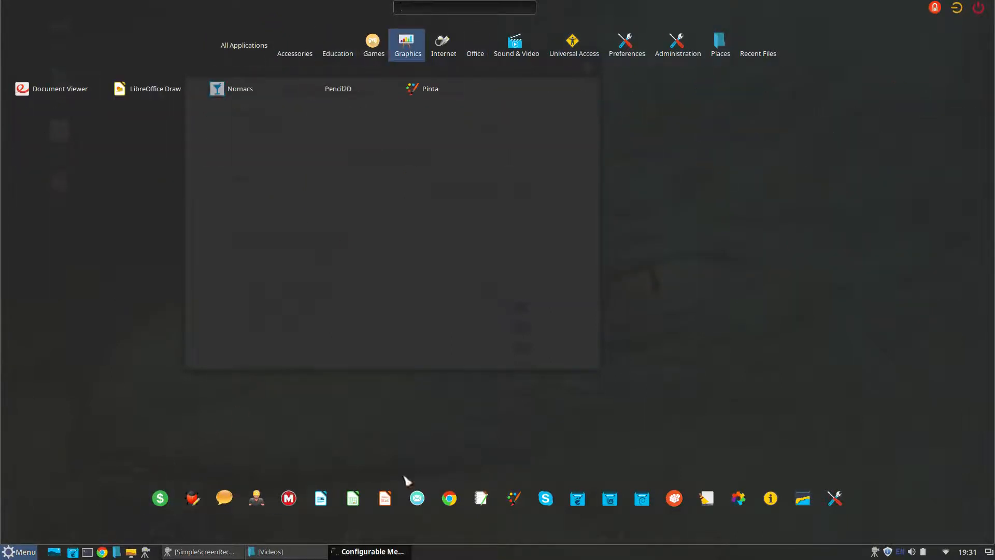
pyautogui.moveTo(243, 45)
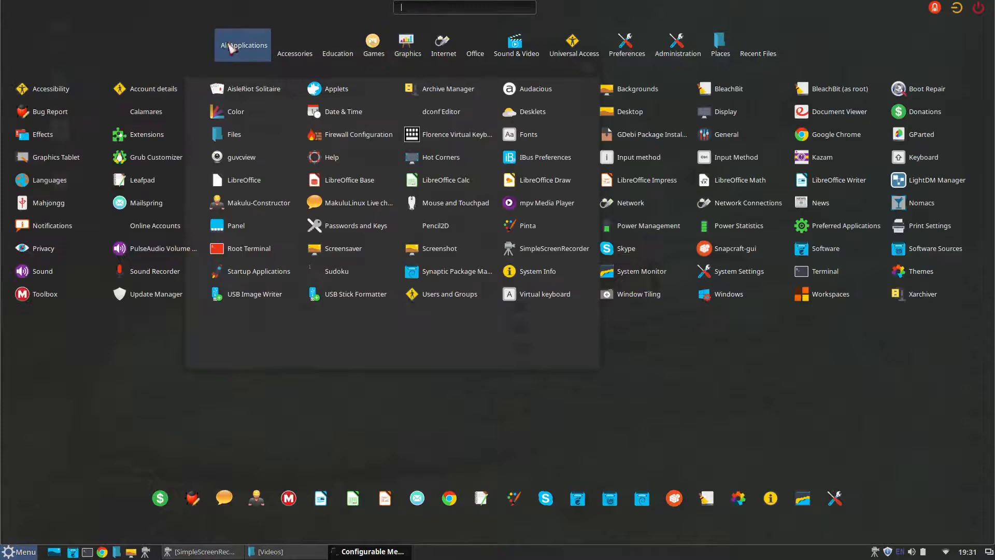
pyautogui.click(25, 554)
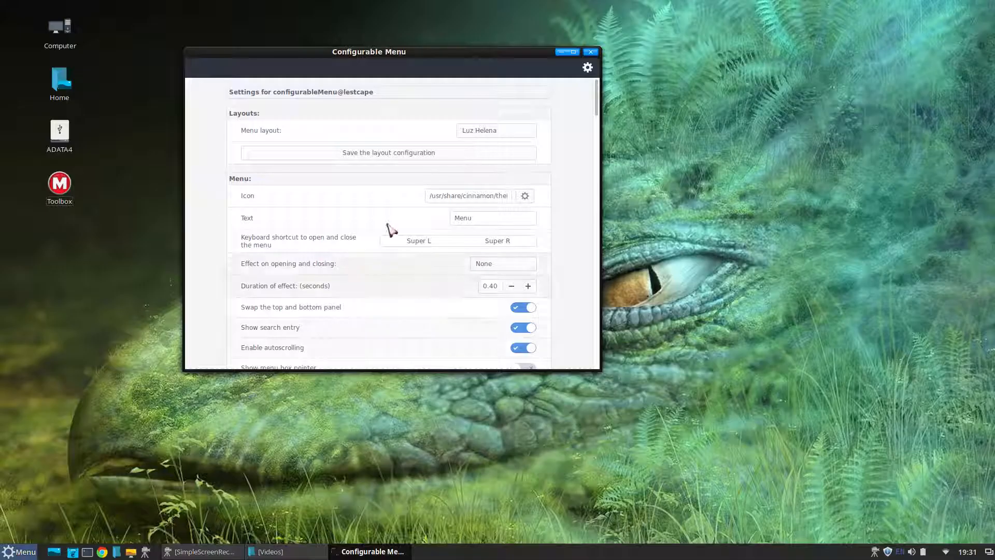
# Switch the menu layout to Accessible and preview it in the application menu
pyautogui.click(522, 131)
pyautogui.click(528, 147)
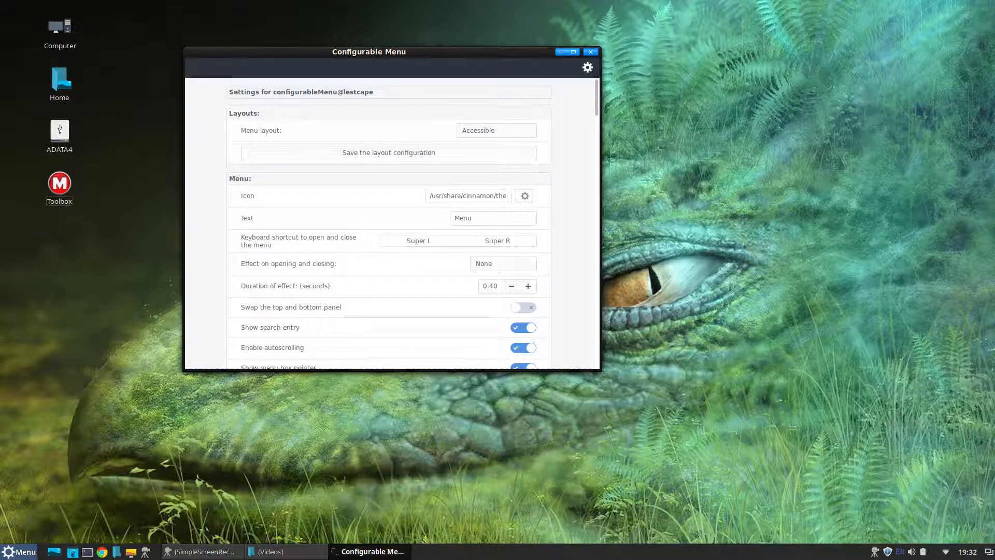
pyautogui.click(16, 552)
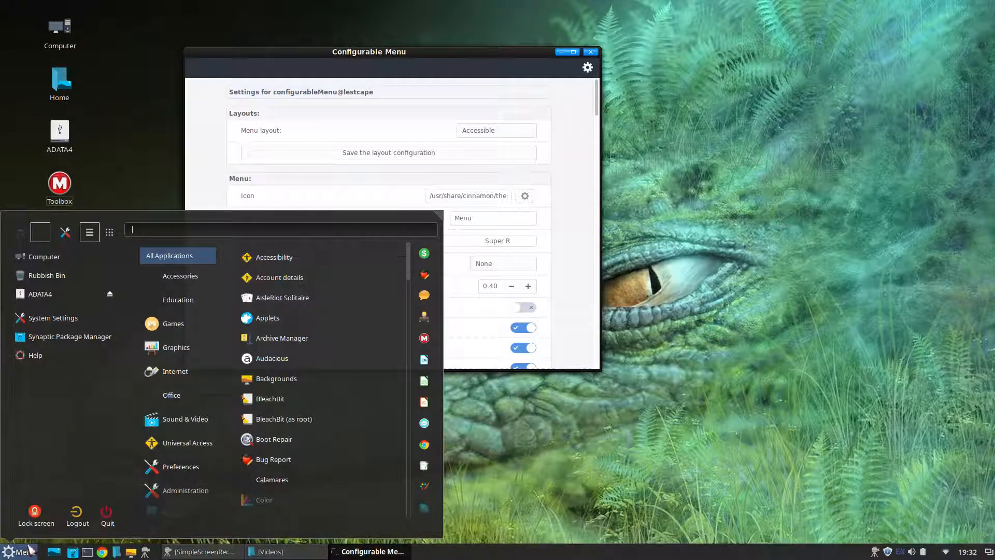
pyautogui.moveTo(177, 511)
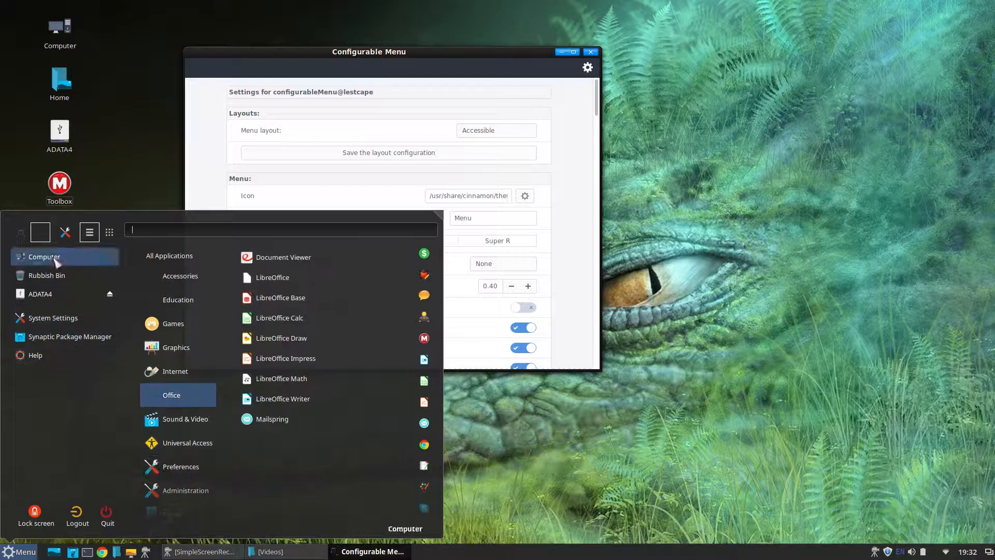
pyautogui.click(16, 553)
# Preview the Accessible Inverted layout, then switch the menu layout to Mint
pyautogui.click(506, 134)
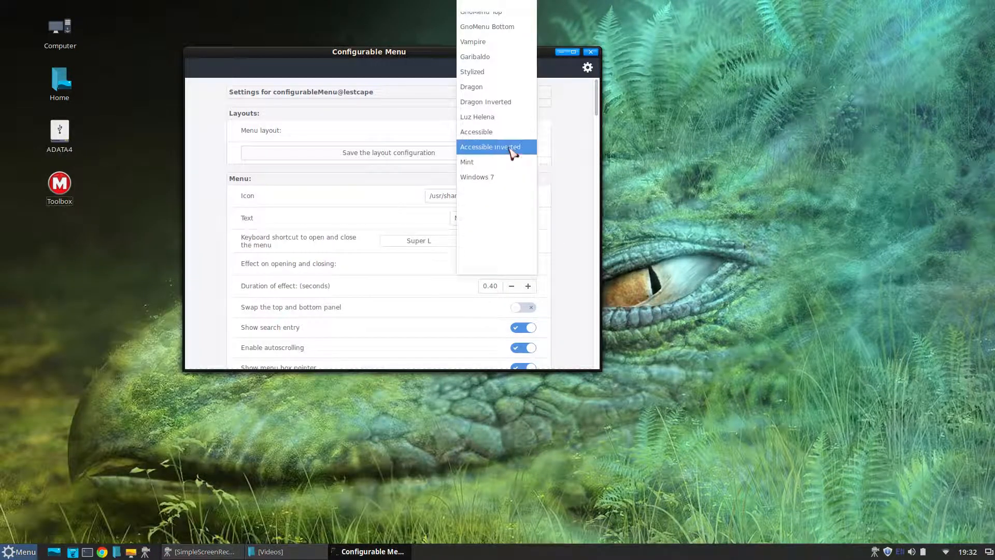
pyautogui.click(525, 148)
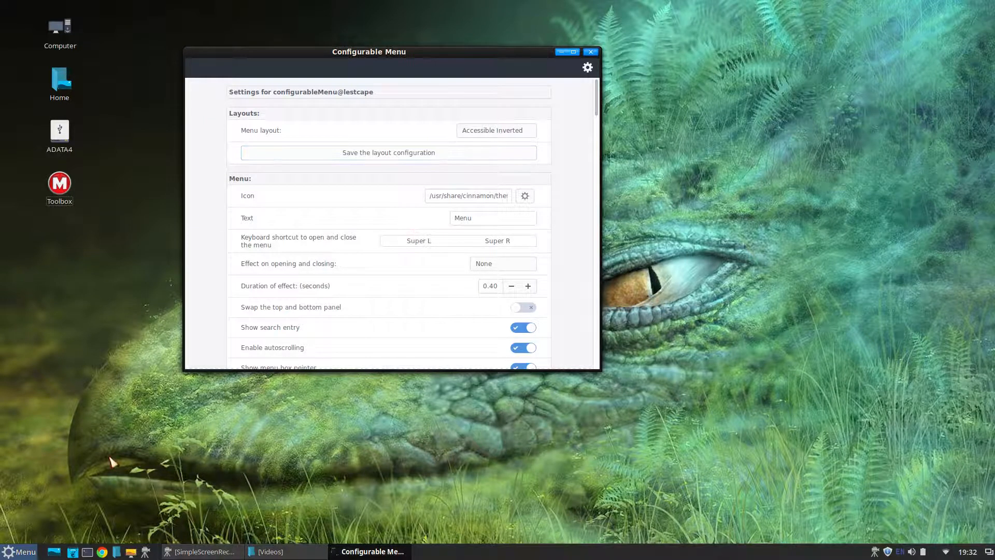
pyautogui.click(26, 553)
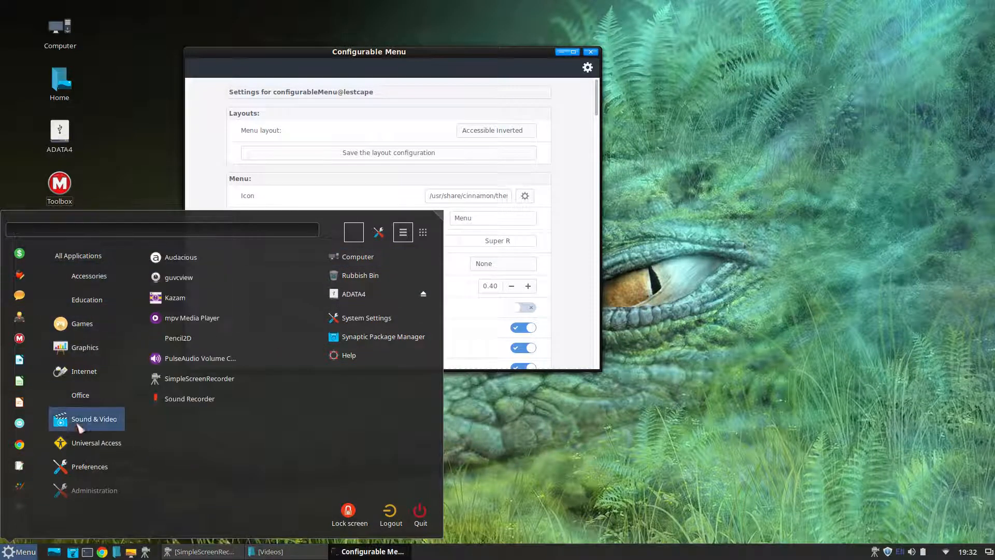
pyautogui.click(24, 551)
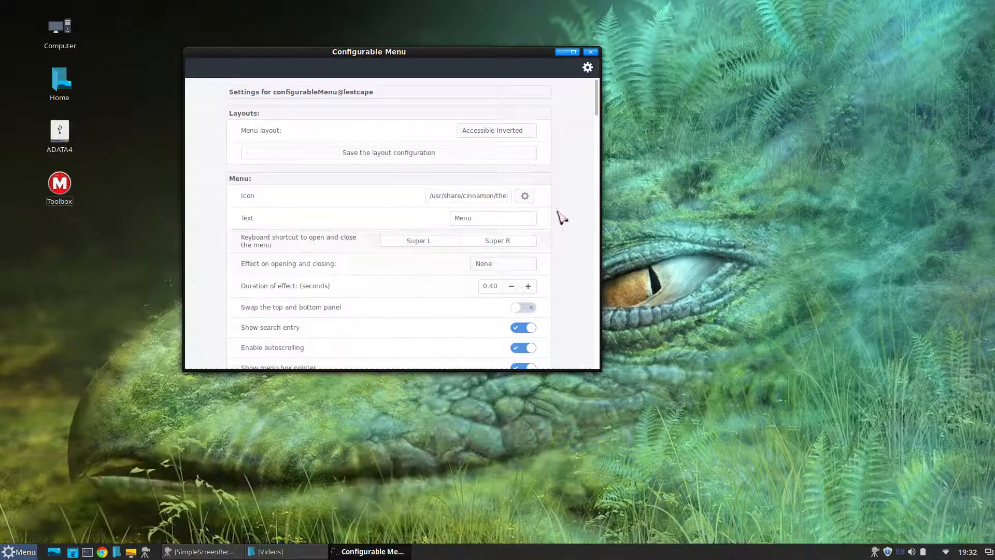
pyautogui.click(526, 129)
pyautogui.click(506, 148)
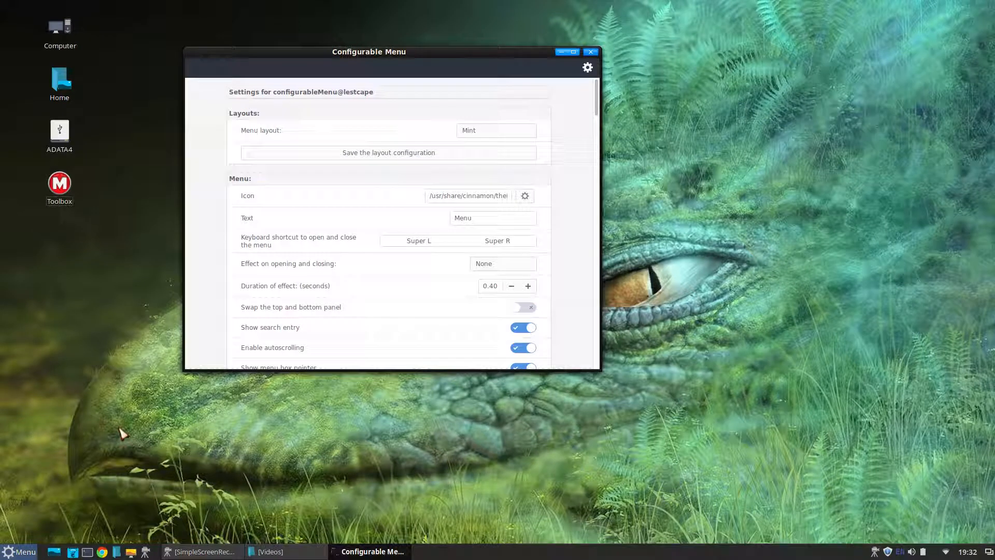
# Preview the Mint menu, browsing all applications by category and returning to favourites
pyautogui.click(8, 553)
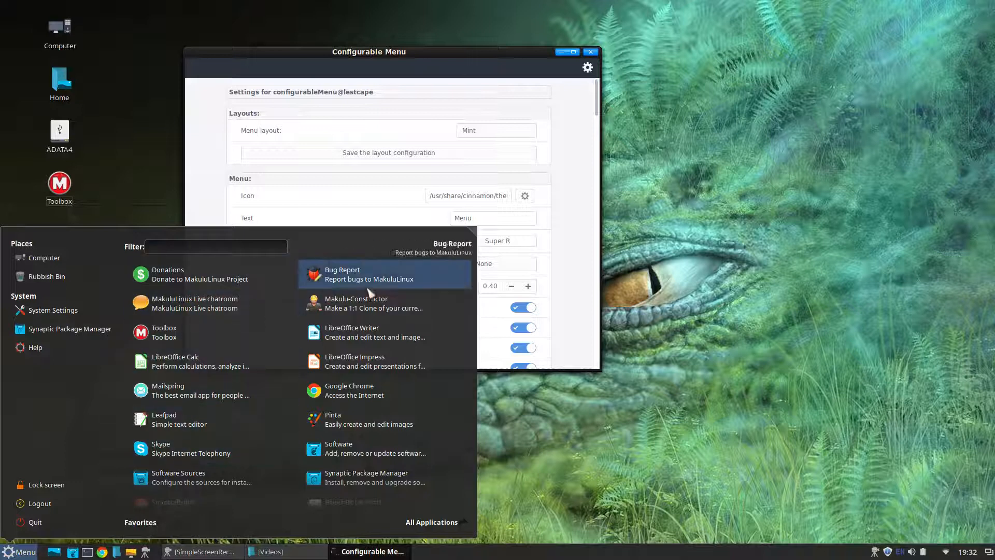
pyautogui.scroll(-3, 360, 410)
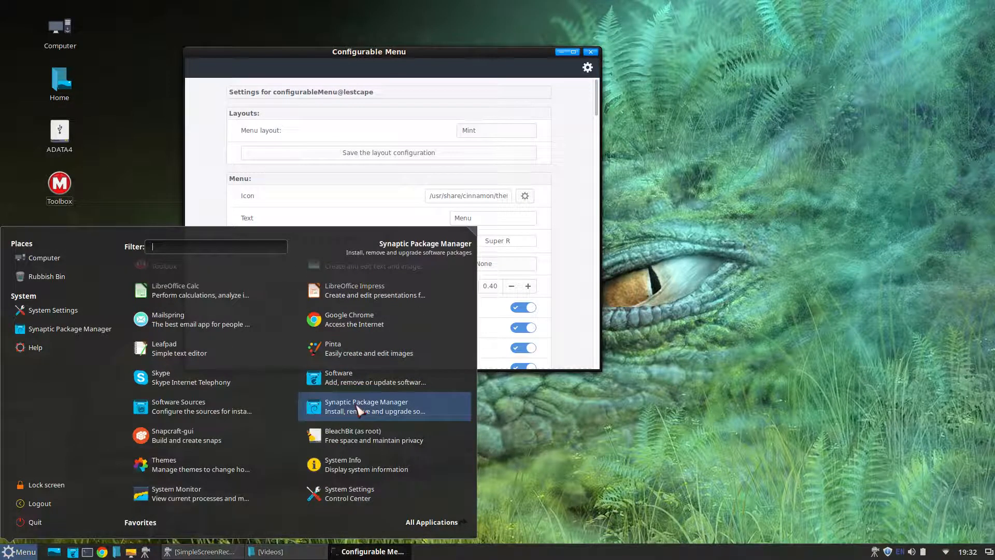
pyautogui.scroll(3, 360, 411)
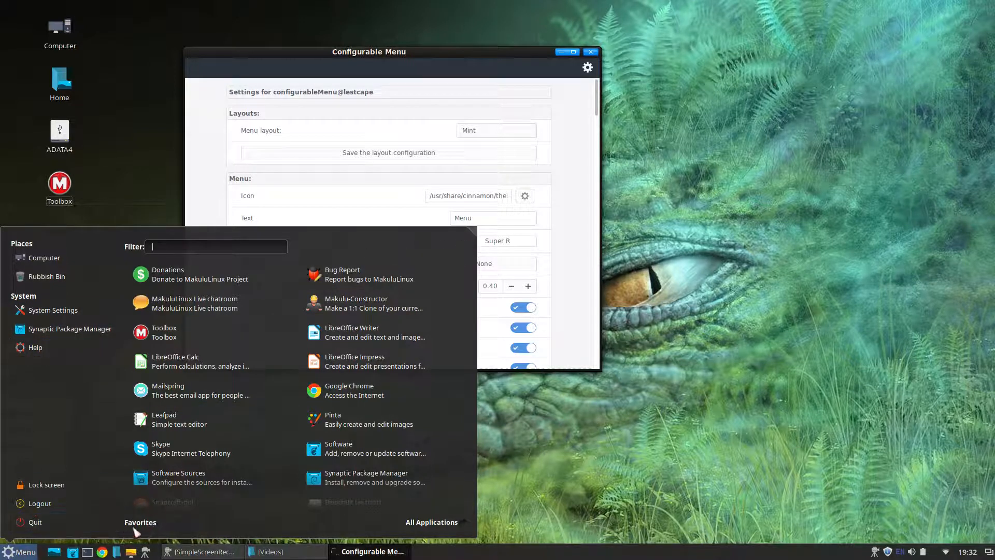
pyautogui.click(432, 522)
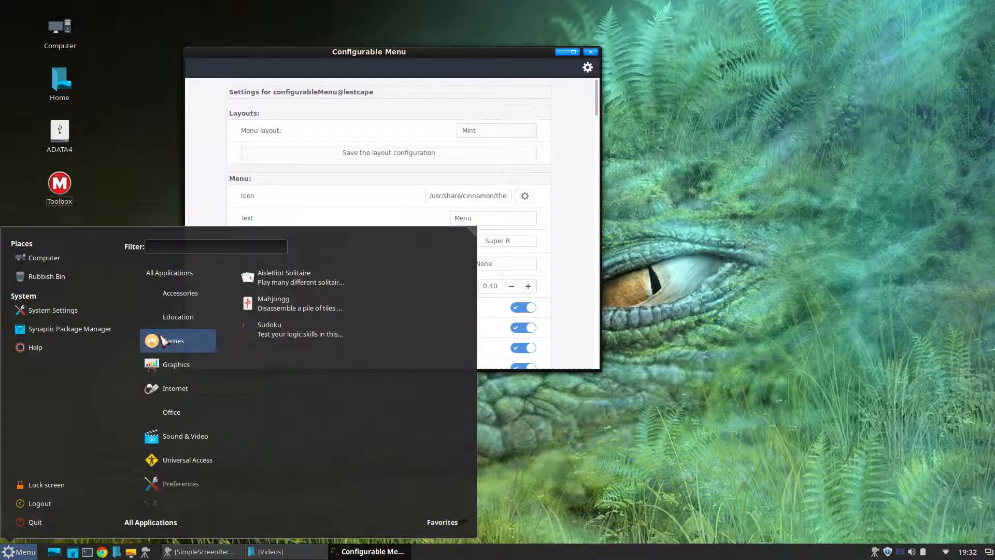
pyautogui.scroll(-3, 162, 337)
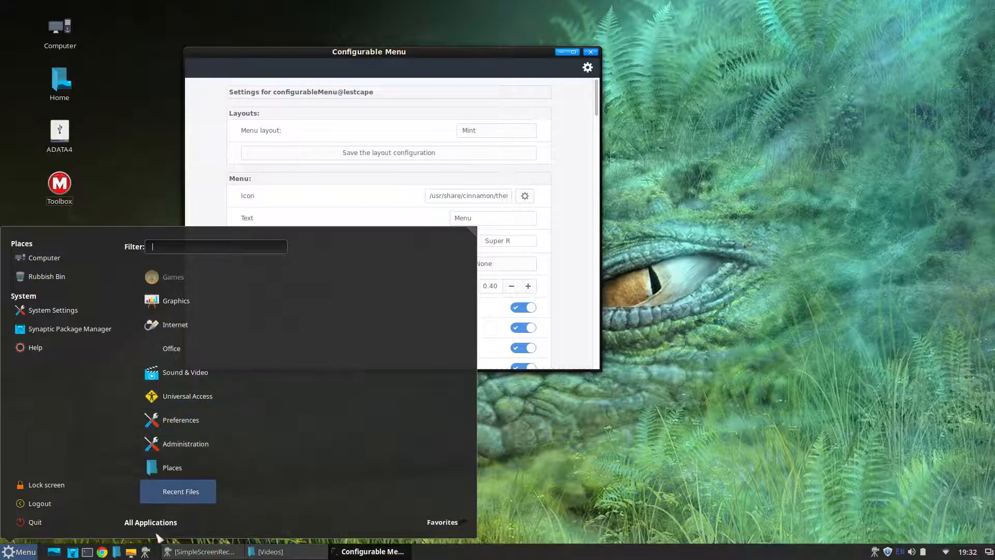
pyautogui.click(418, 520)
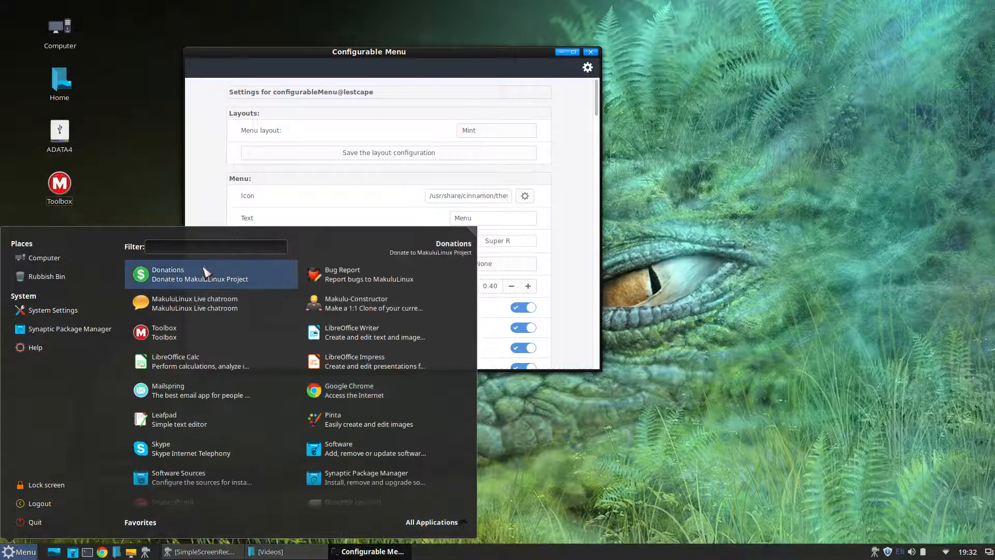
pyautogui.click(19, 552)
# Reopen the Mint menu a couple more times, scrolling its list before closing it
pyautogui.click(19, 551)
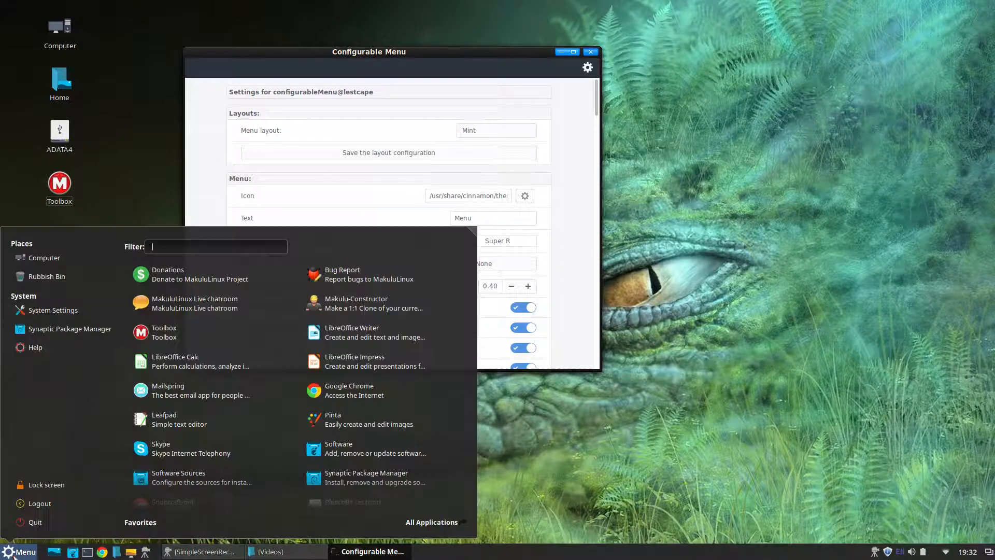
pyautogui.scroll(-1, 336, 446)
pyautogui.scroll(1, 358, 453)
pyautogui.scroll(-1, 358, 454)
pyautogui.scroll(1, 355, 452)
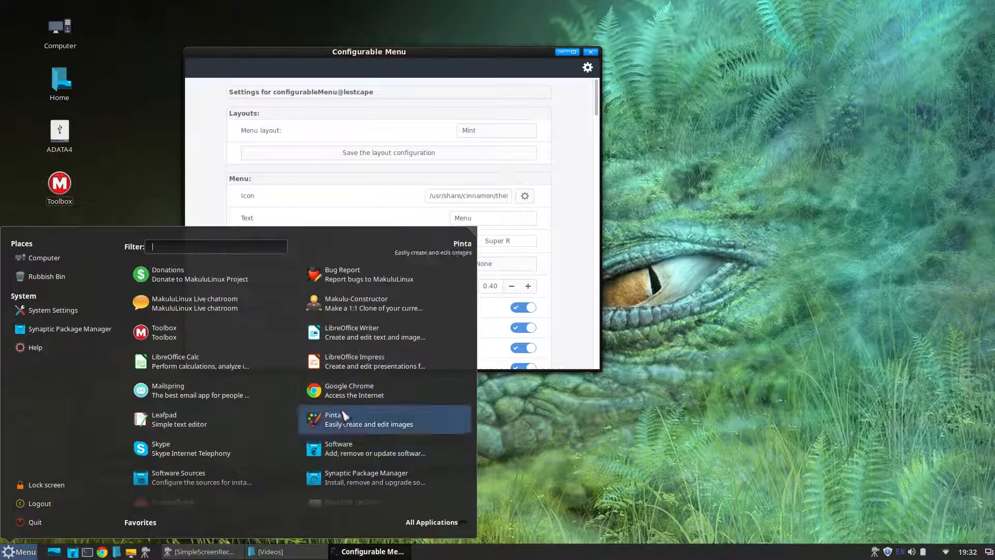
pyautogui.click(19, 552)
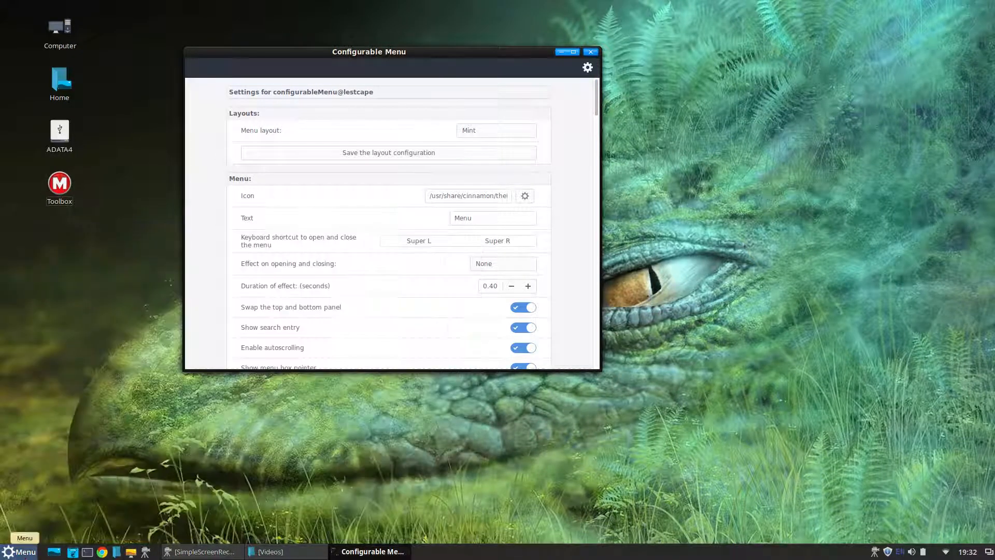
pyautogui.click(18, 552)
pyautogui.scroll(-1, 366, 345)
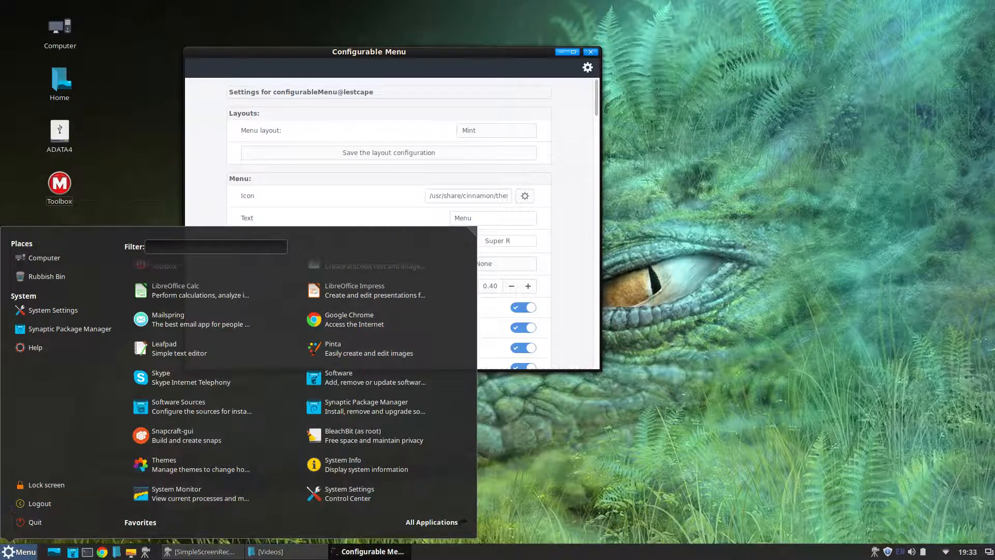
pyautogui.click(11, 553)
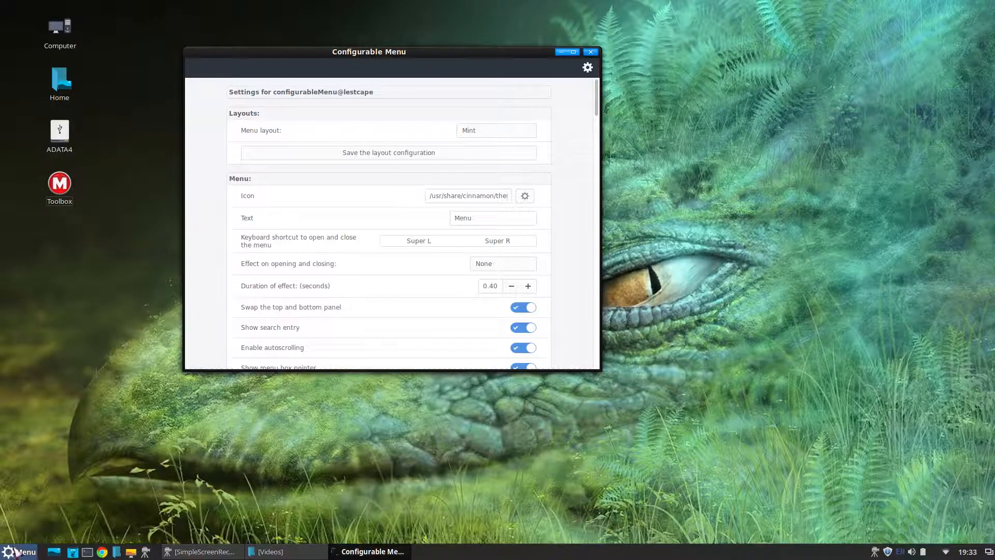
# Switch the layout to Windows 7 and preview its menu, toggling categories and favourites
pyautogui.click(513, 133)
pyautogui.click(505, 148)
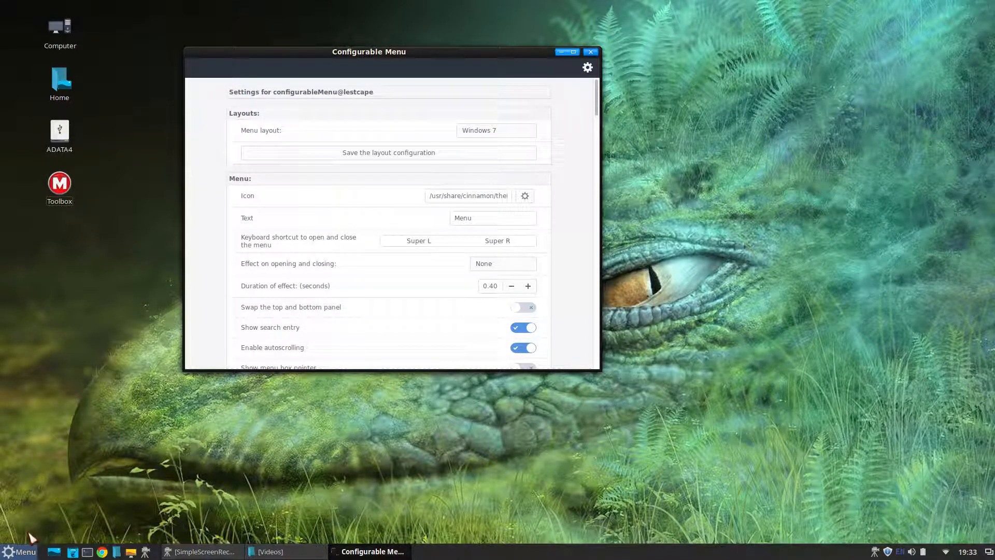
pyautogui.click(21, 551)
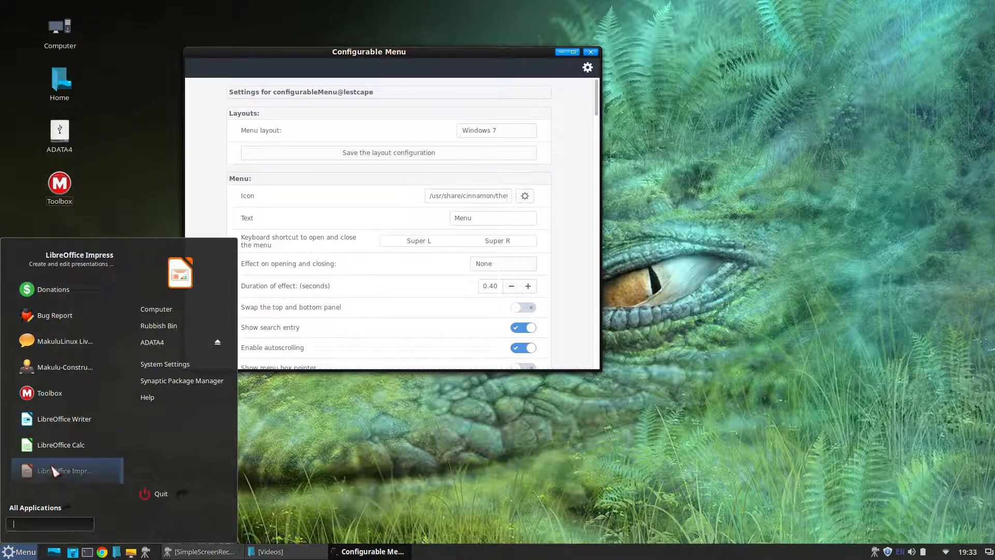
pyautogui.scroll(-5, 54, 472)
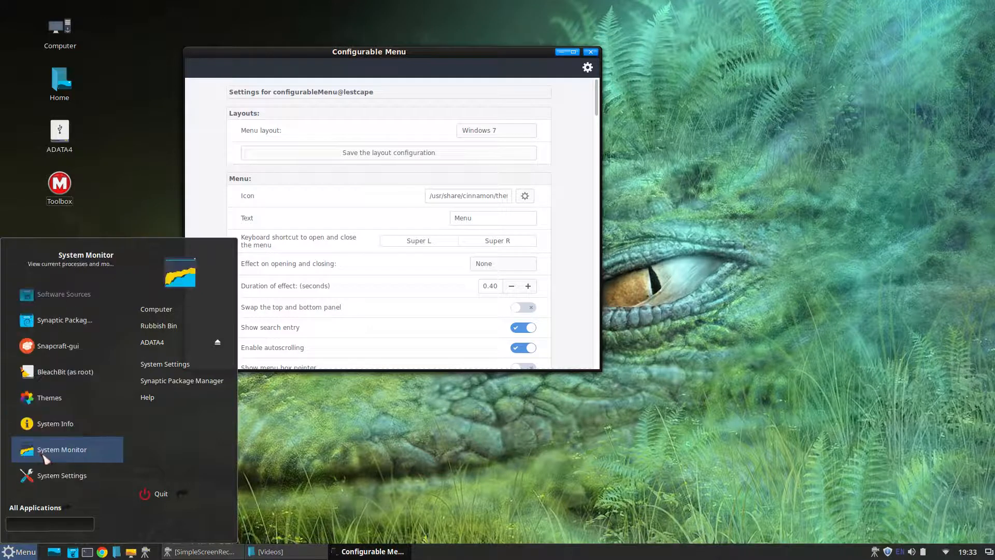
pyautogui.click(35, 507)
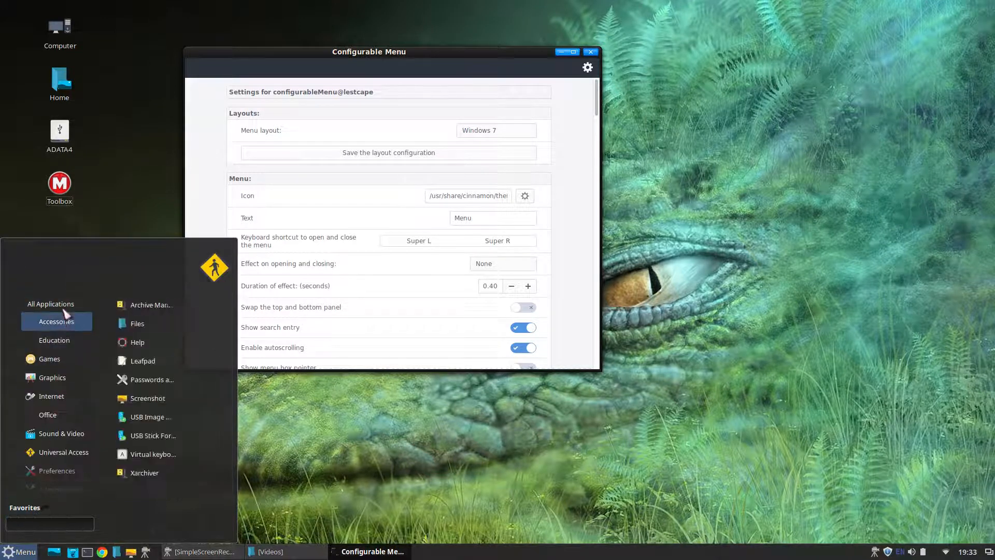
pyautogui.click(29, 507)
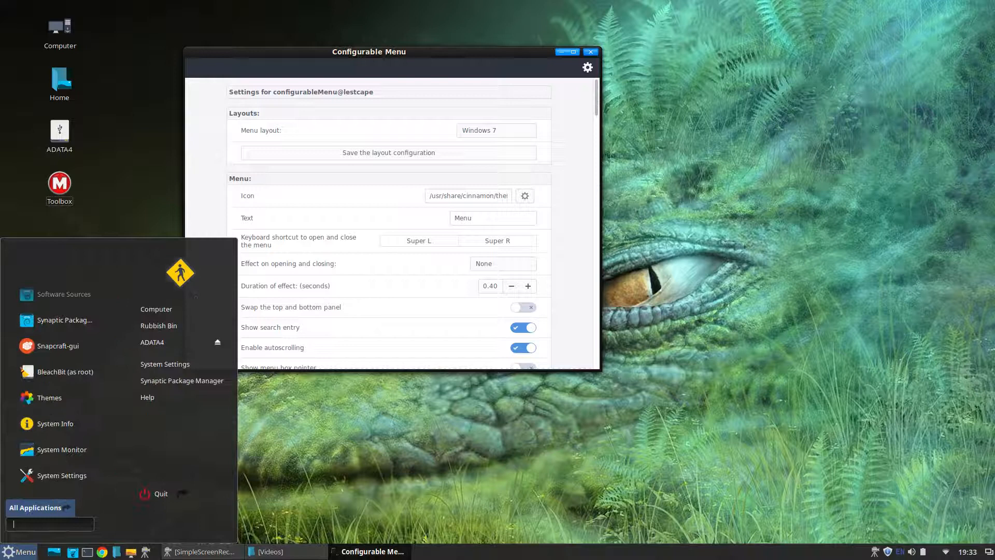
pyautogui.scroll(1, 59, 325)
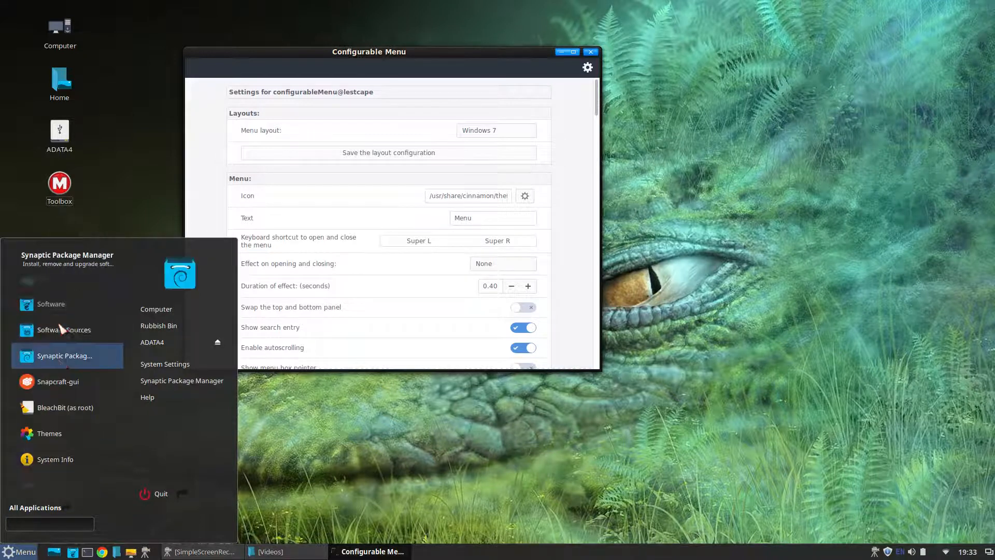
pyautogui.scroll(10, 62, 342)
pyautogui.scroll(-8, 65, 359)
pyautogui.scroll(-6, 65, 360)
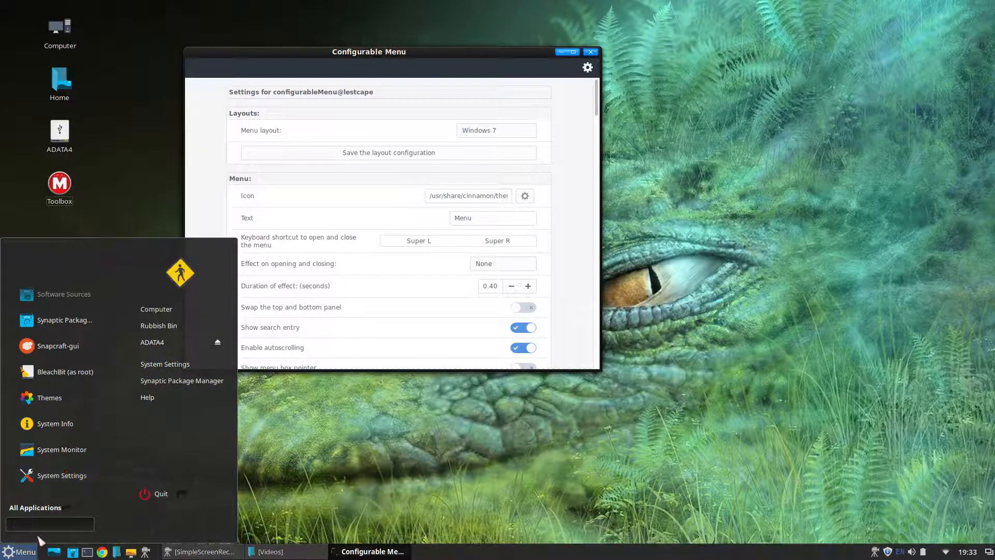
pyautogui.click(35, 551)
pyautogui.click(503, 130)
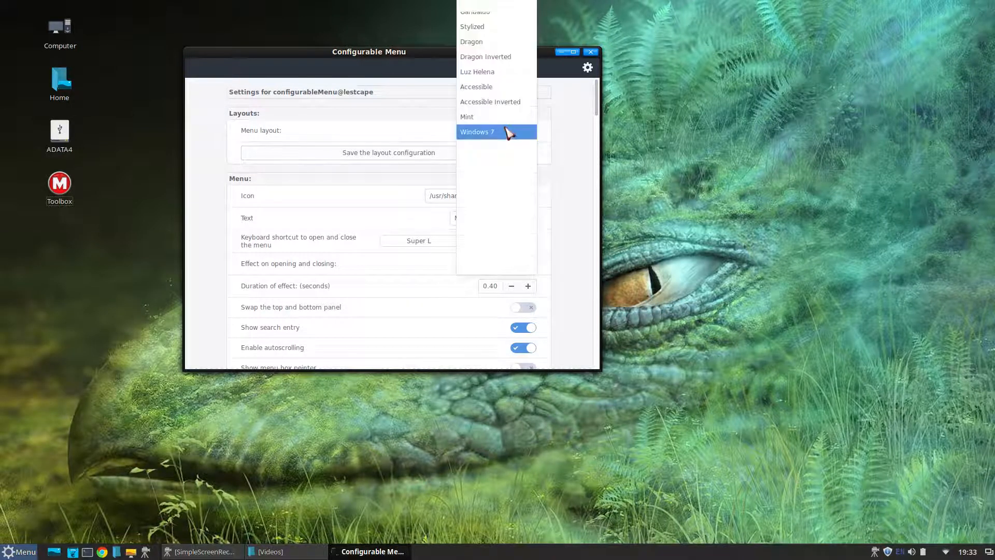
# Switch the menu layout to Garibaldo and preview its application menu
pyautogui.click(498, 68)
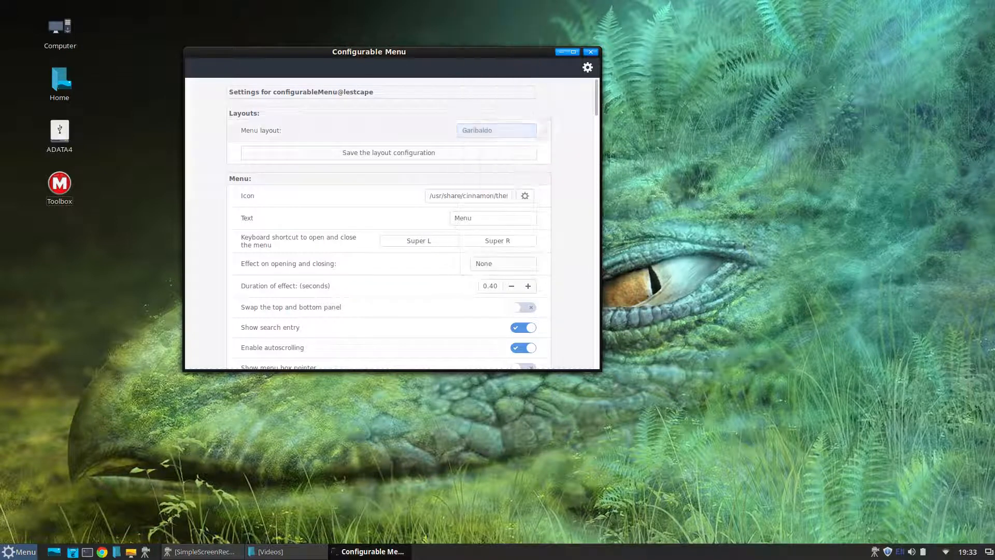
pyautogui.click(14, 555)
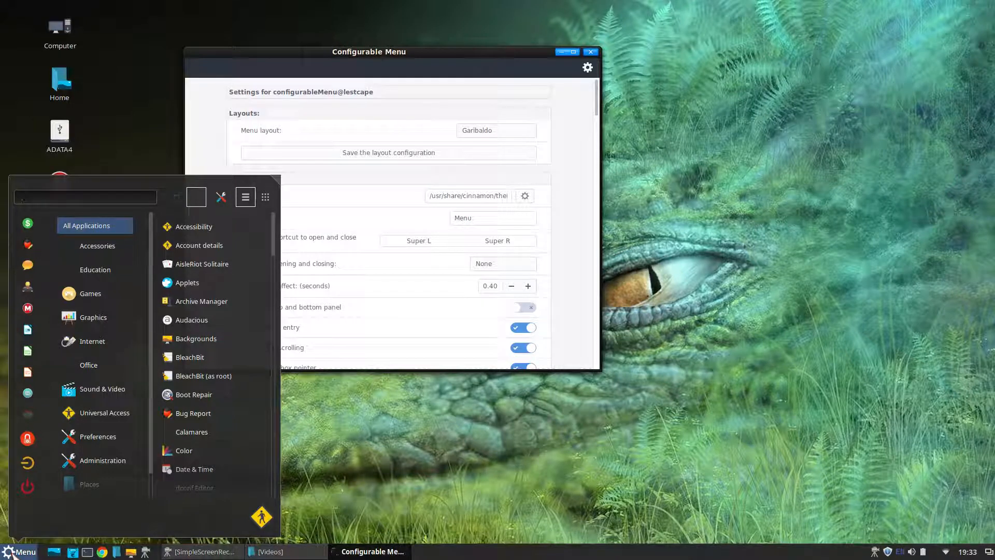
pyautogui.click(14, 555)
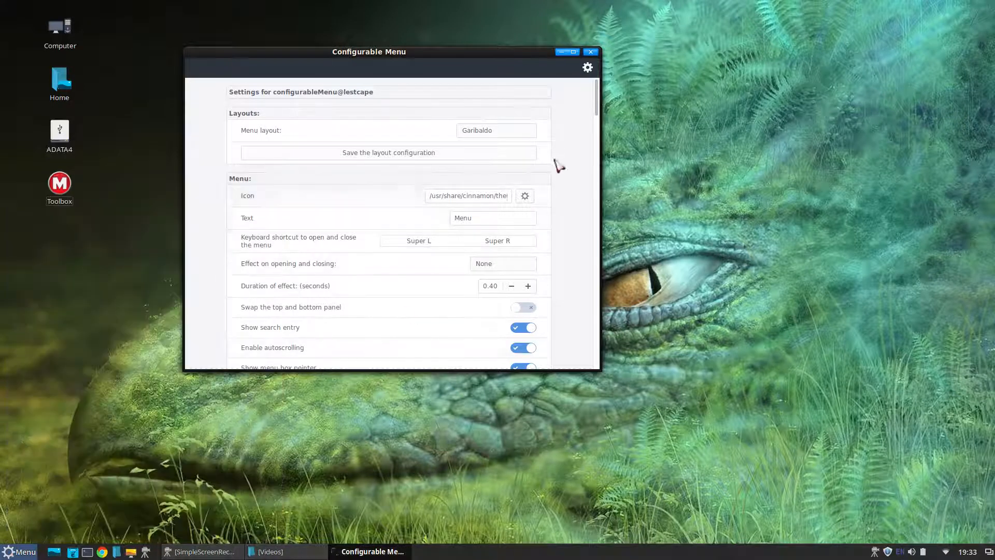
pyautogui.click(512, 132)
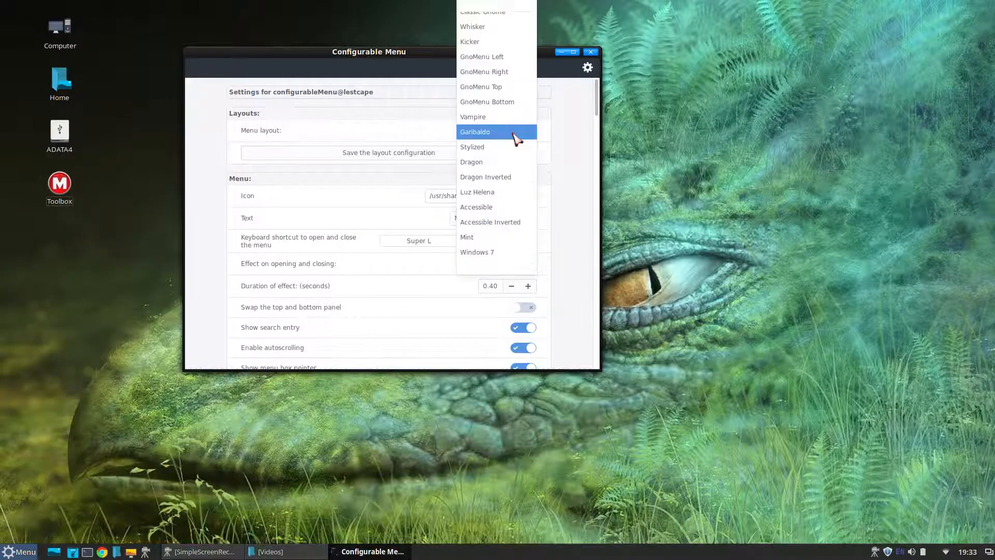
pyautogui.click(564, 149)
# Import settings from Garibaldo-Default.json and open the menu to check the result
pyautogui.click(589, 68)
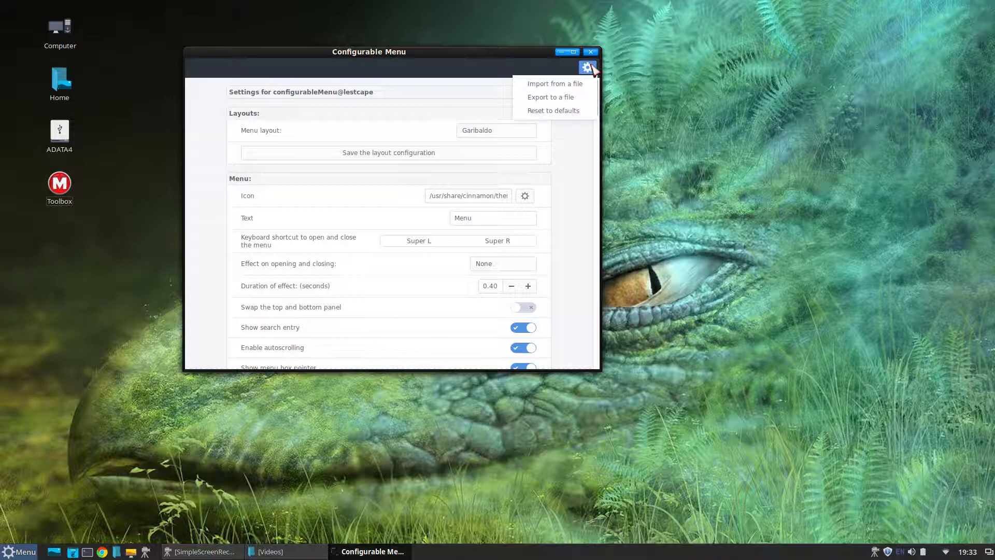
pyautogui.click(577, 84)
pyautogui.click(390, 171)
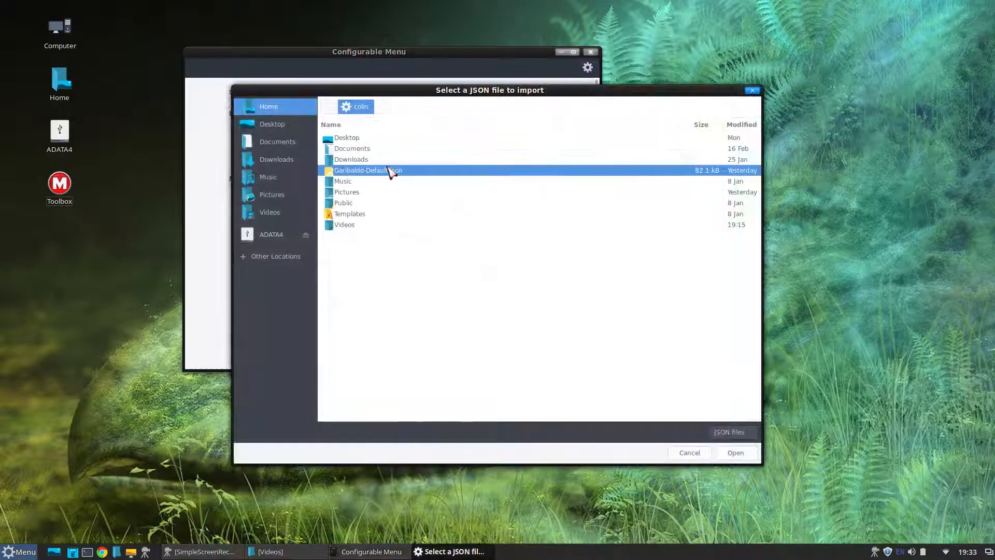
pyautogui.click(741, 455)
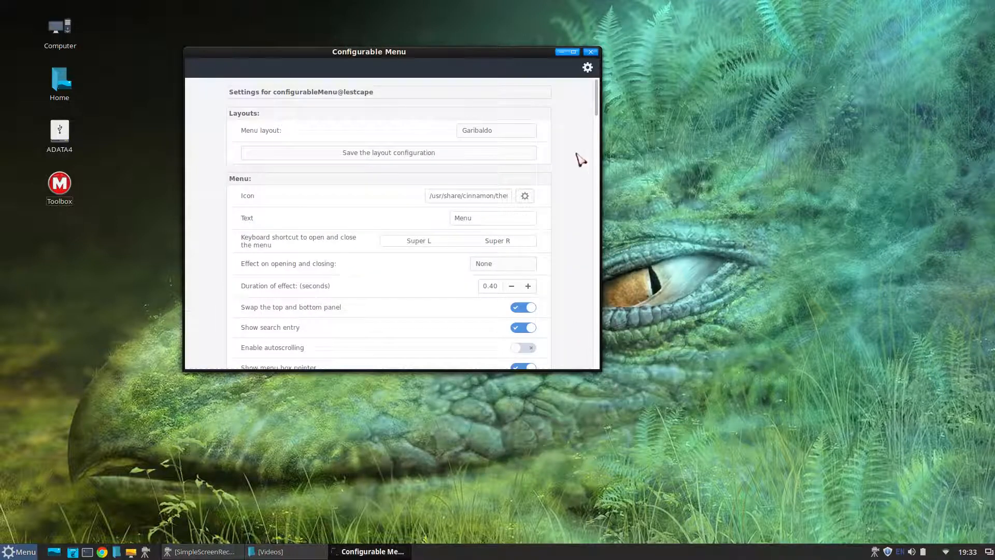
pyautogui.click(19, 552)
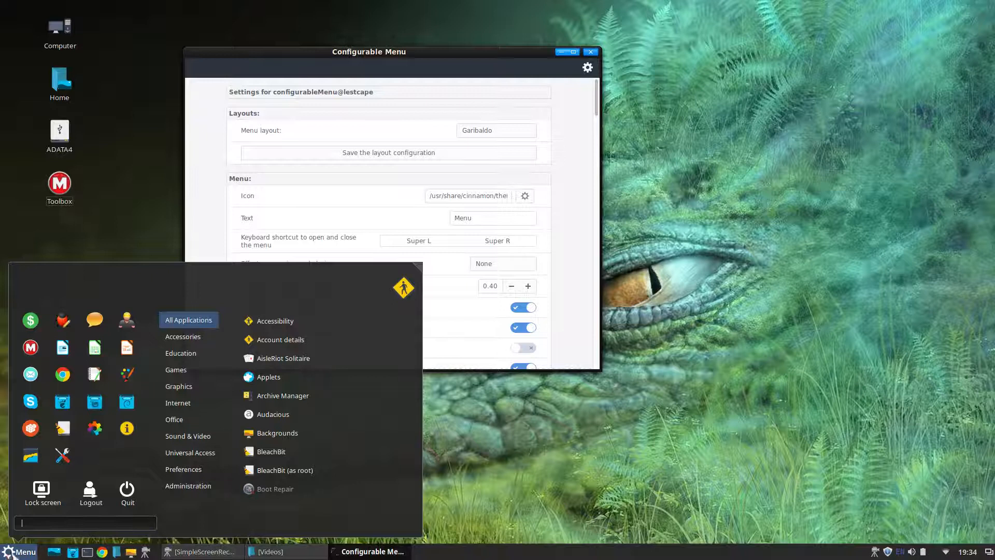
# Keep the Garibaldo layout unchanged and launch System Monitor from the menu favourites
pyautogui.click(13, 552)
pyautogui.click(13, 553)
pyautogui.press('Escape')
pyautogui.click(525, 132)
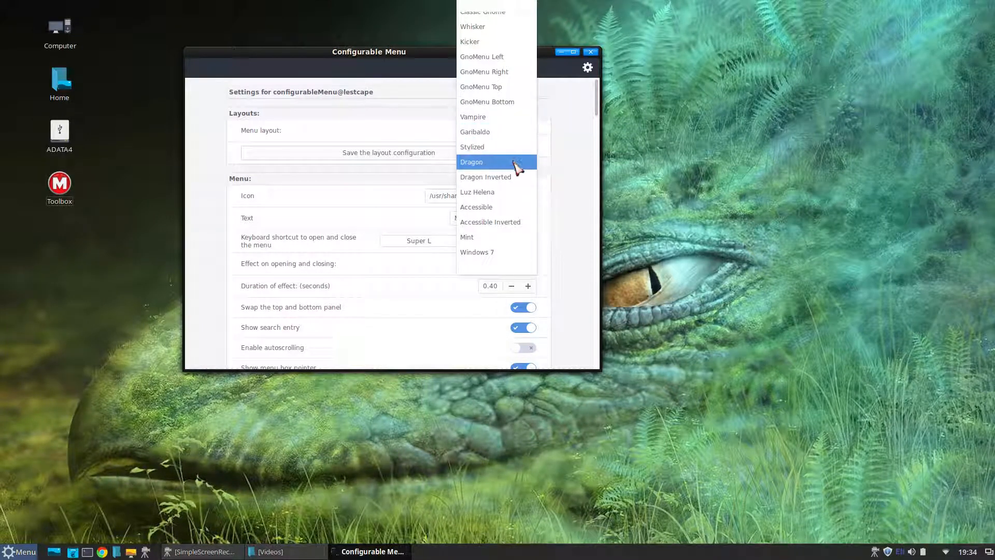
pyautogui.scroll(1, 516, 174)
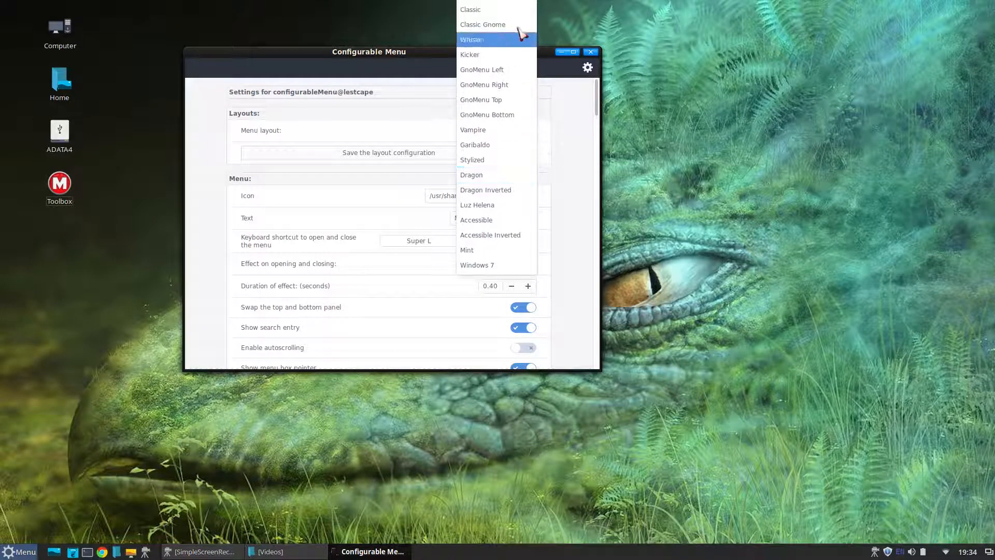
pyautogui.click(577, 192)
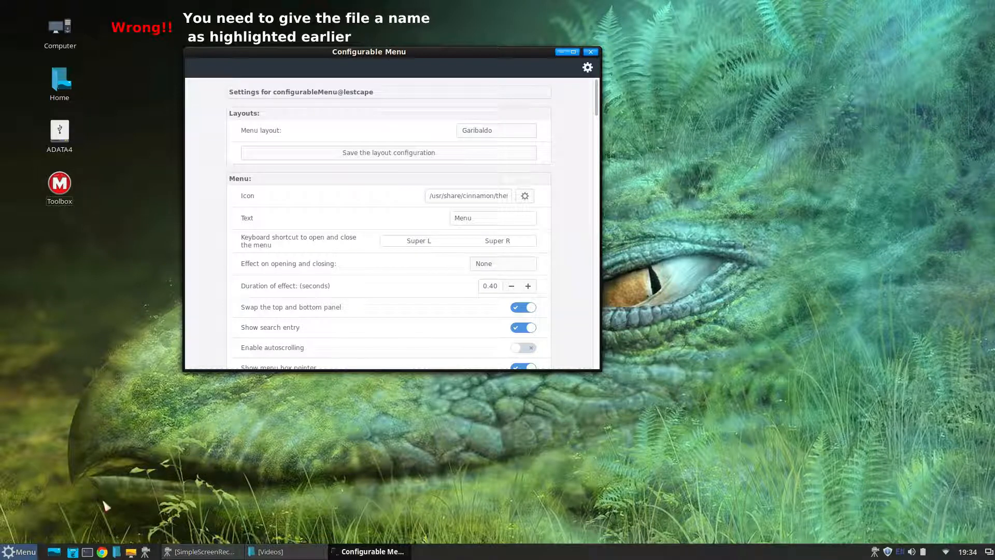
pyautogui.click(18, 552)
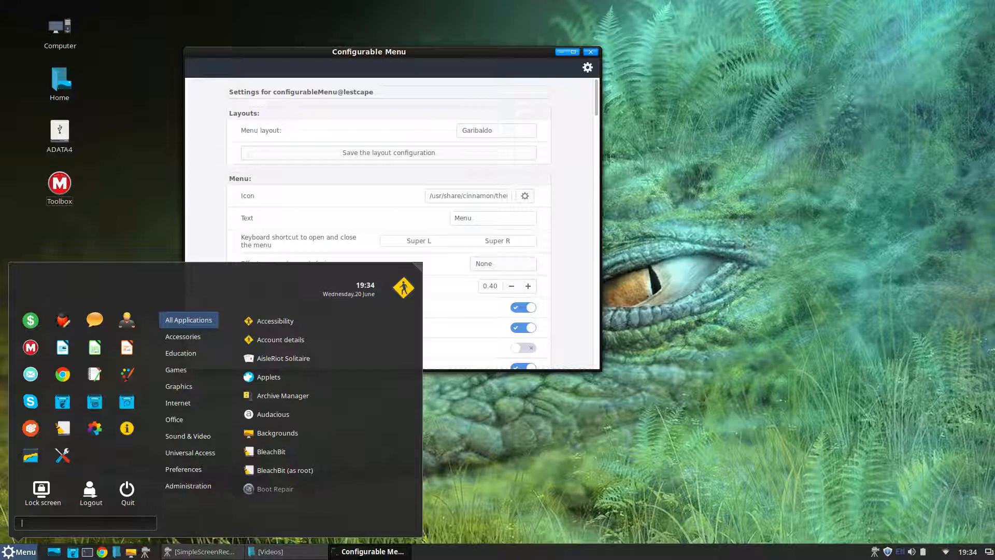
pyautogui.click(30, 455)
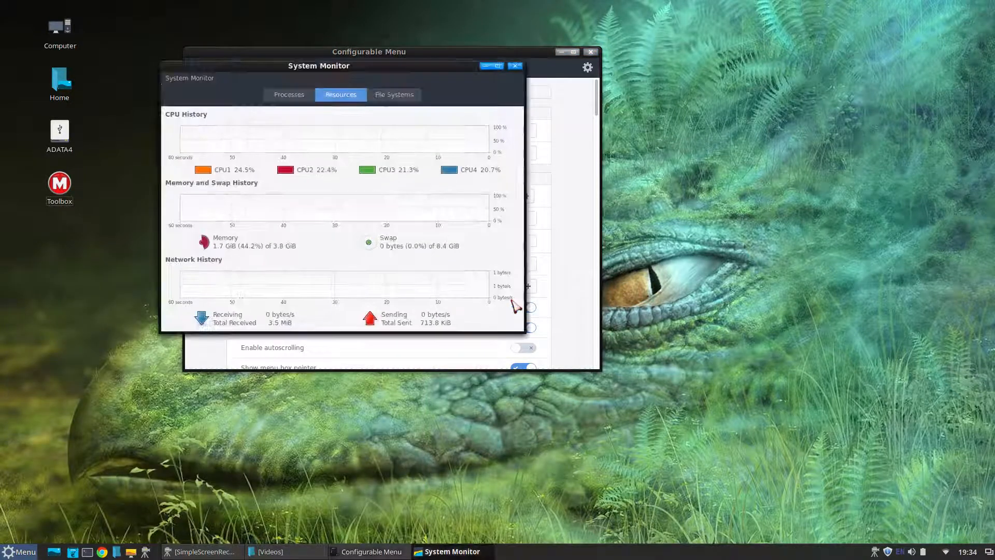
# Move the System Monitor window down and to the right
pyautogui.moveTo(384, 65); pyautogui.dragTo(459, 170)
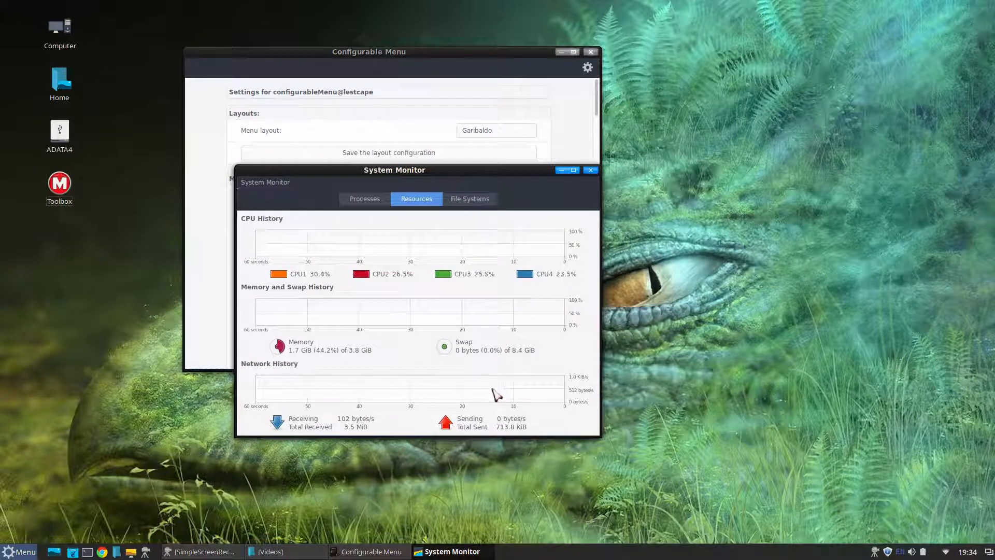
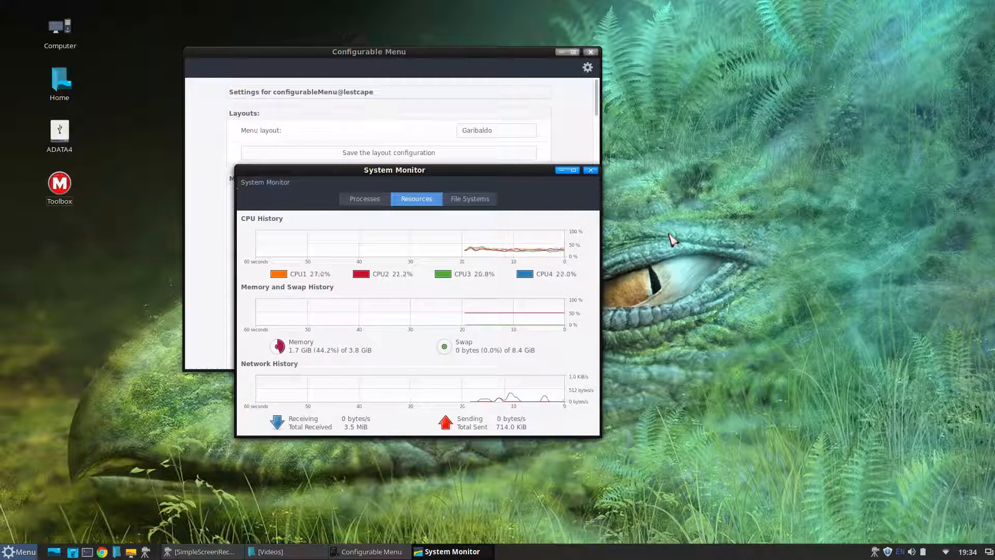
# Close System Monitor and the Configurable Menu settings window, then open the Home folder
pyautogui.click(591, 170)
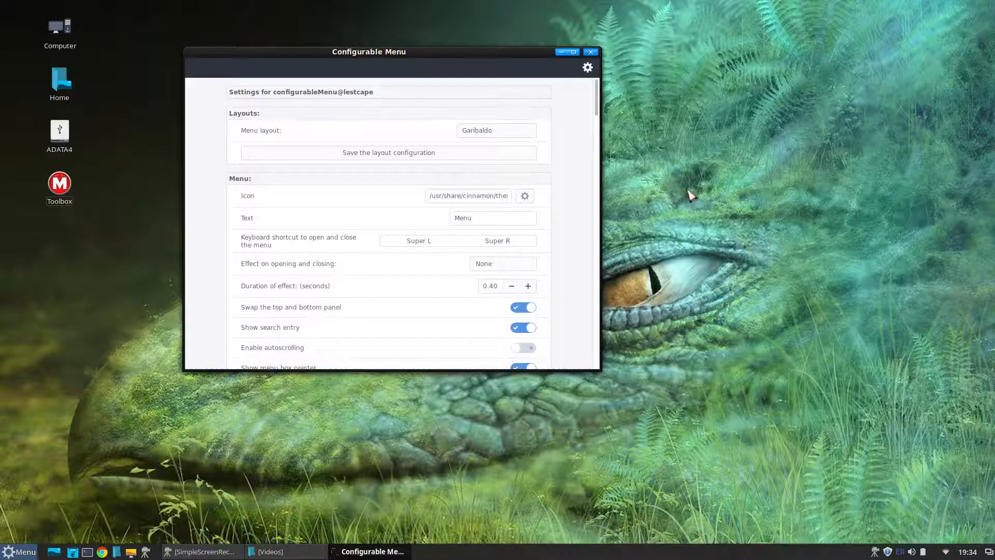
pyautogui.click(591, 53)
pyautogui.doubleClick(59, 80)
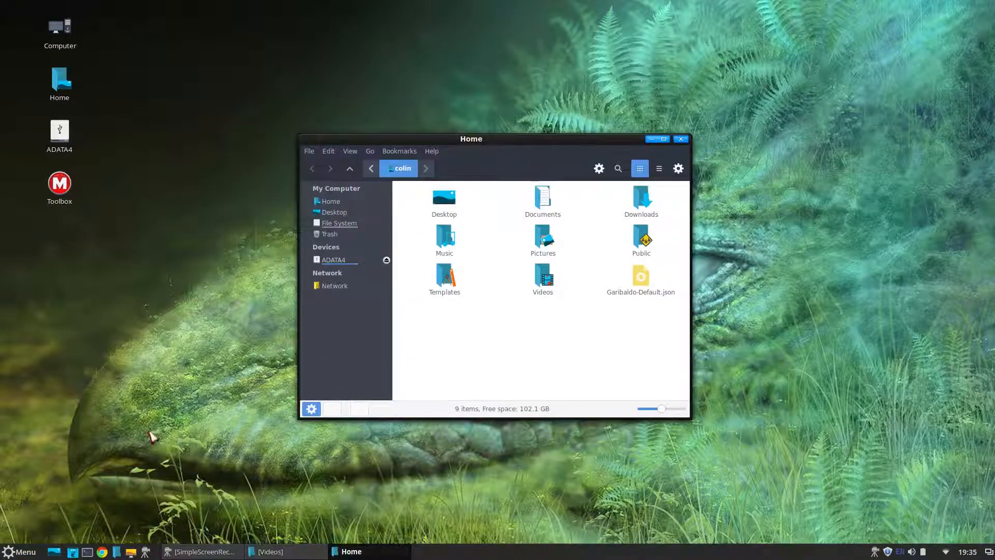
# In System Settings Themes, set window borders to Makulu-Orange and icons to Damas-Yellow
pyautogui.click(26, 550)
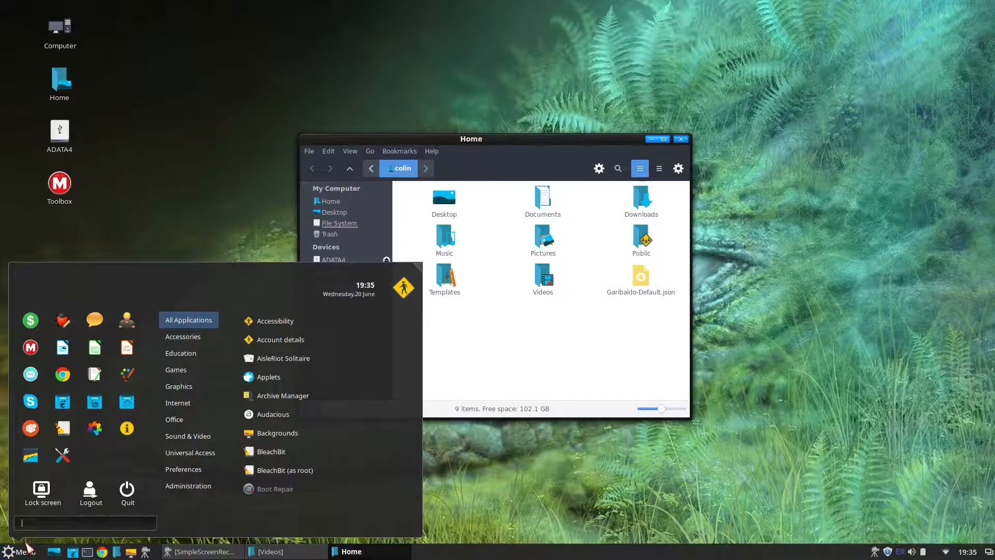
pyautogui.click(63, 455)
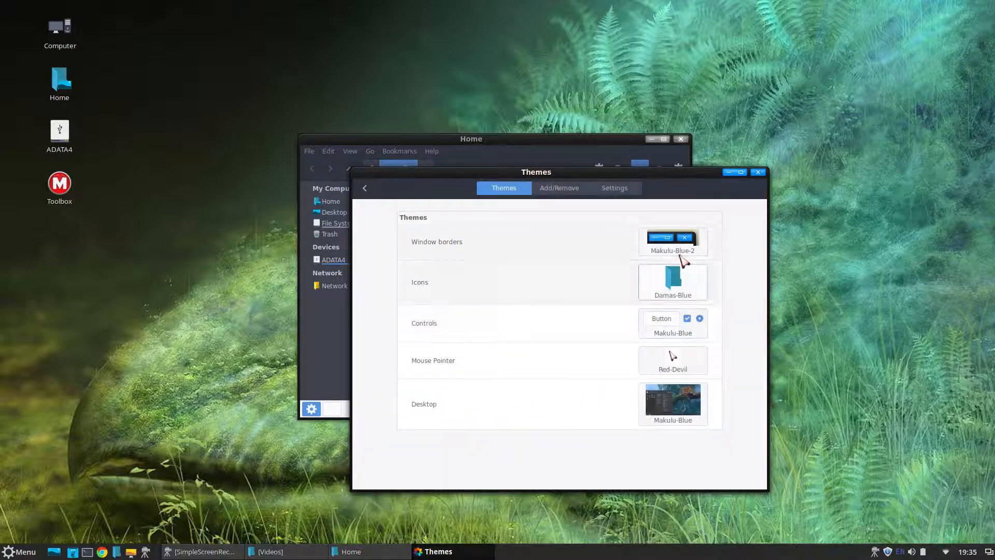
pyautogui.click(680, 253)
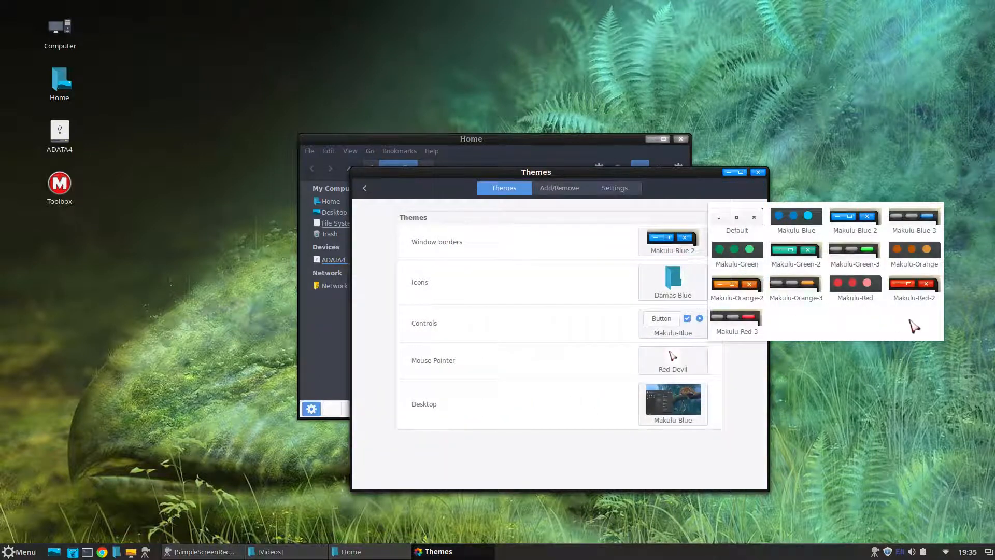
pyautogui.click(905, 252)
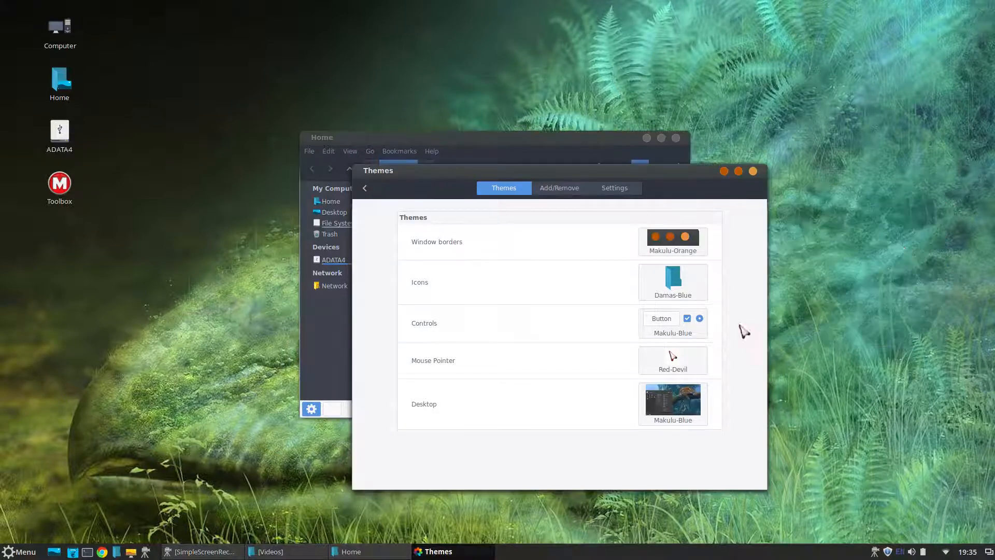
pyautogui.click(688, 298)
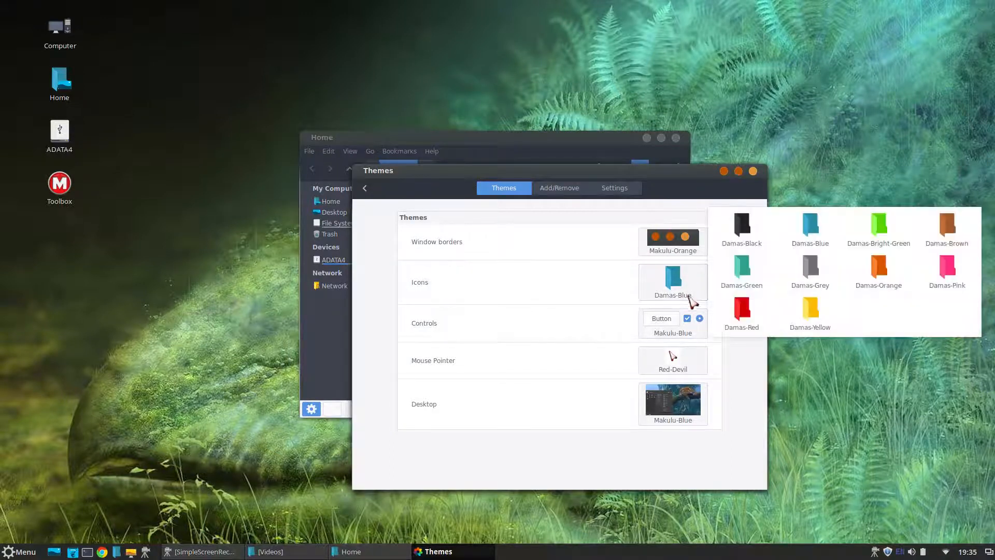
pyautogui.click(823, 334)
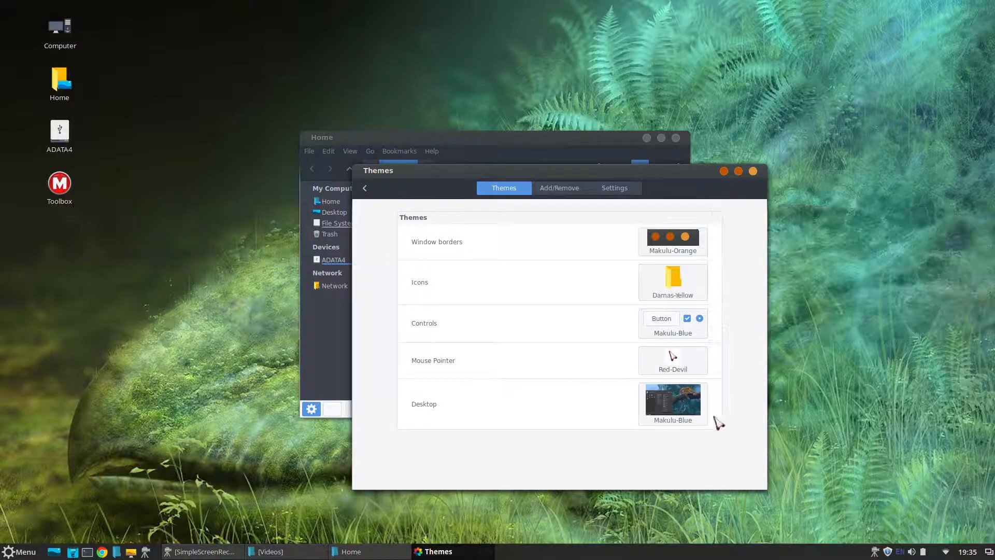
# Set the desktop theme to Makulu-Orange after briefly trying Makulu-Green, then close Themes
pyautogui.click(687, 413)
pyautogui.click(983, 357)
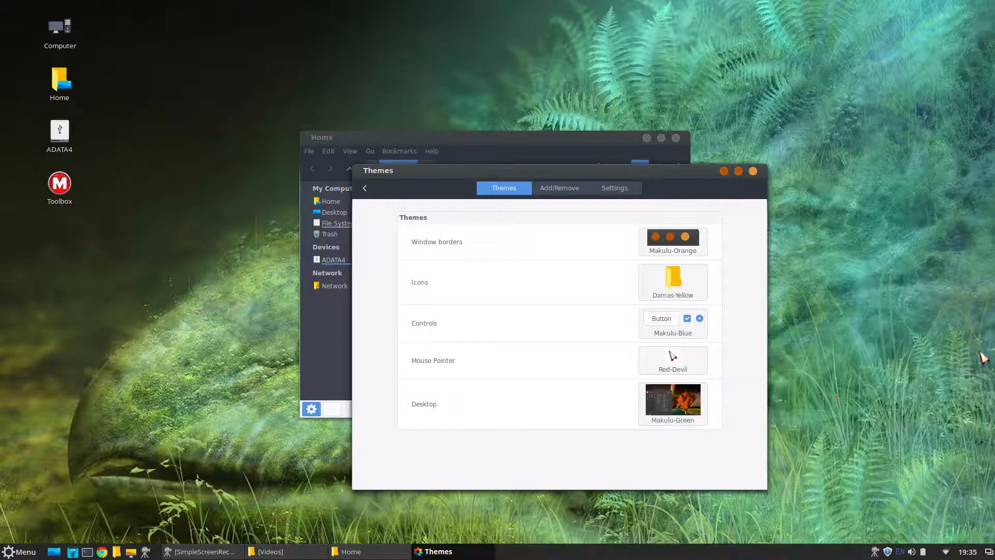
pyautogui.click(666, 404)
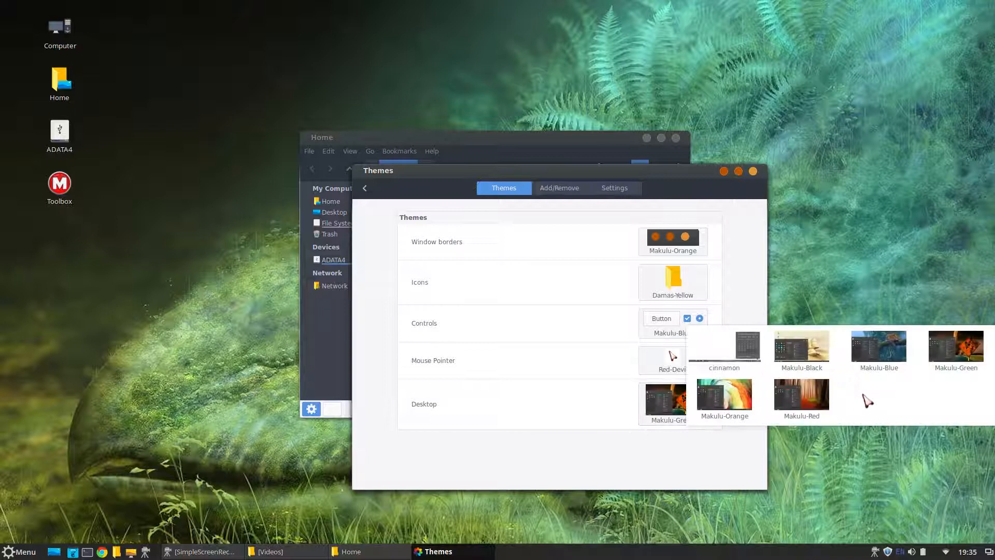
pyautogui.click(739, 401)
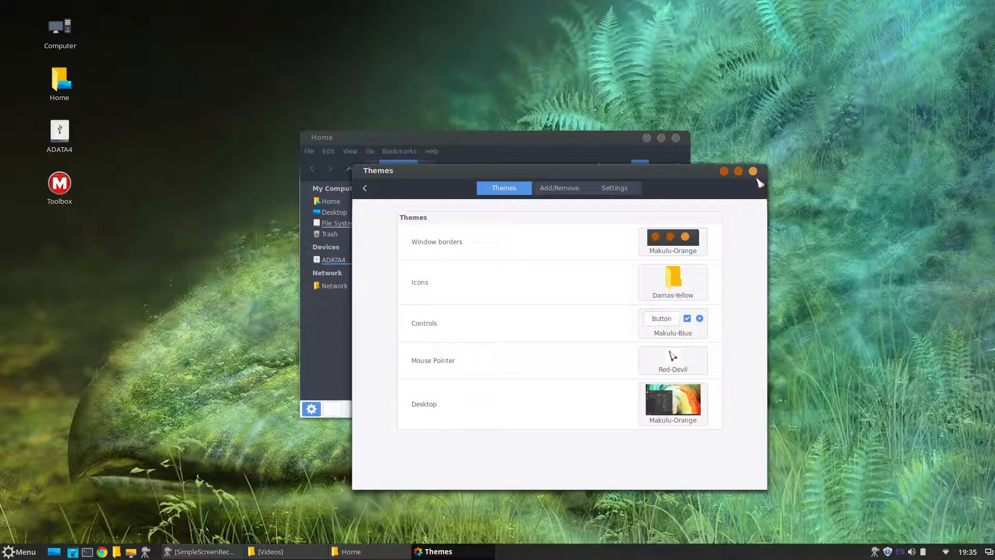
pyautogui.click(18, 552)
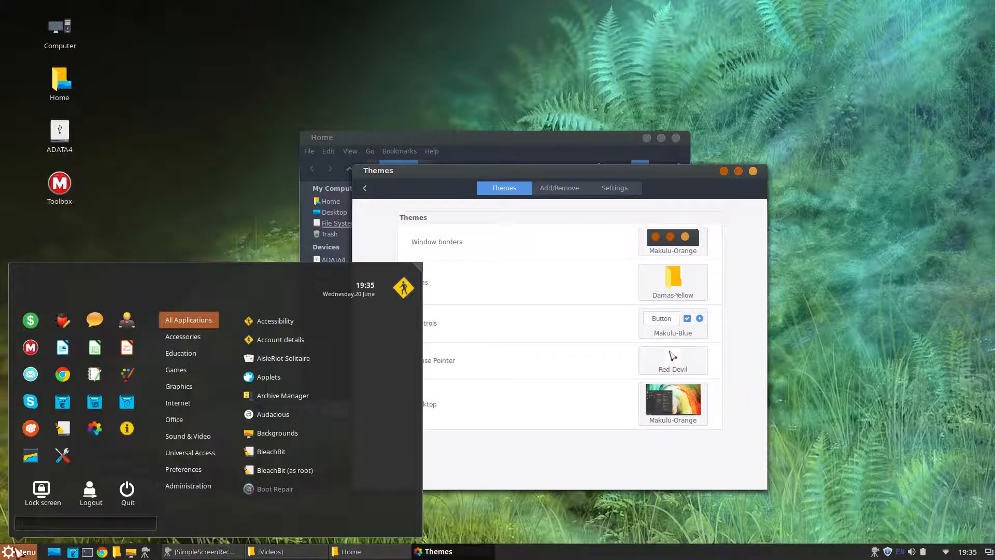
pyautogui.click(19, 552)
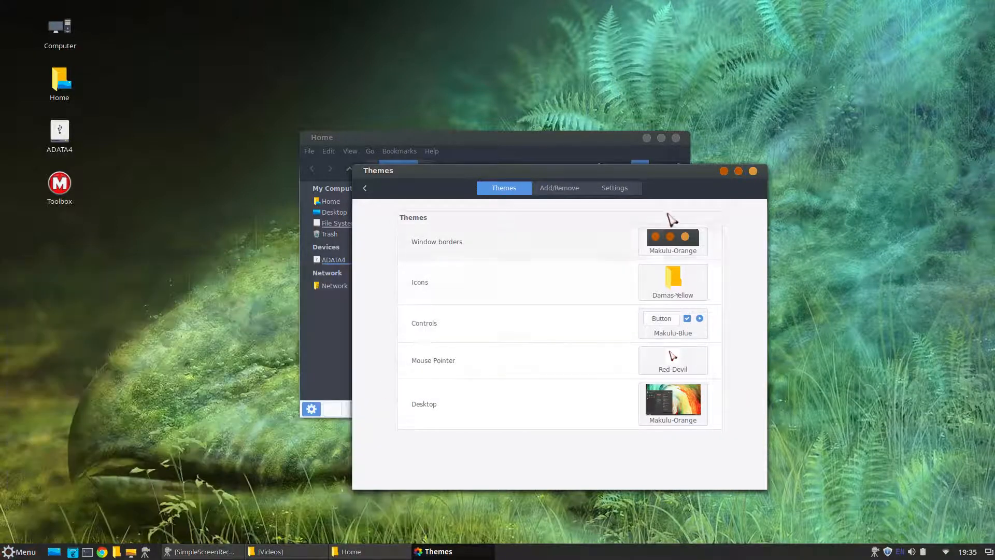
pyautogui.click(755, 171)
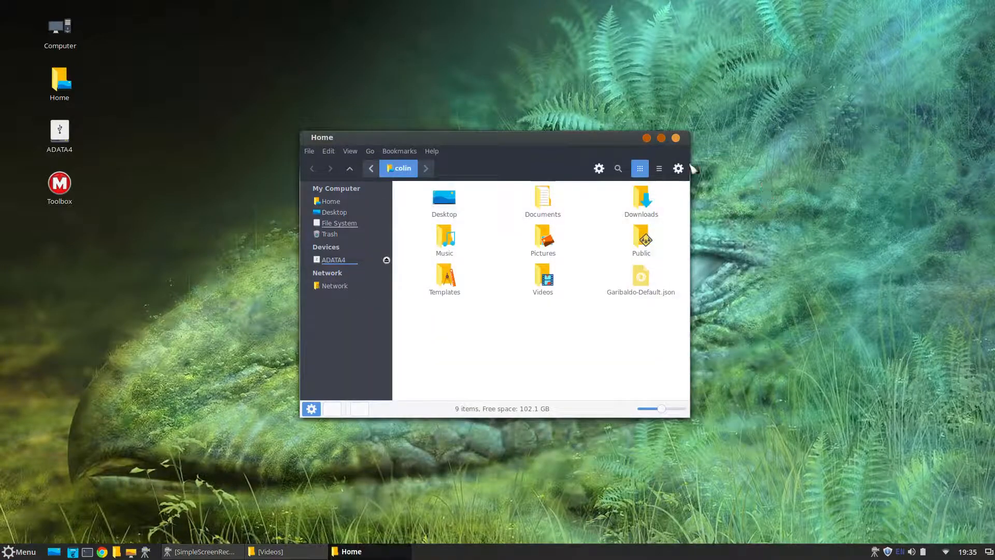
# Reopen the Home folder from its desktop icon and move the window up and left
pyautogui.click(676, 138)
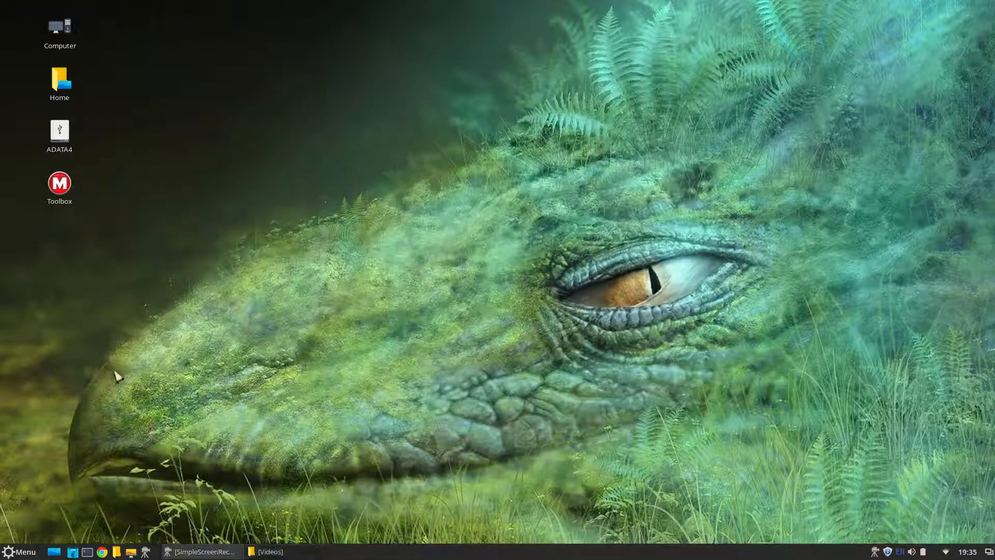
pyautogui.click(56, 79)
pyautogui.doubleClick(58, 80)
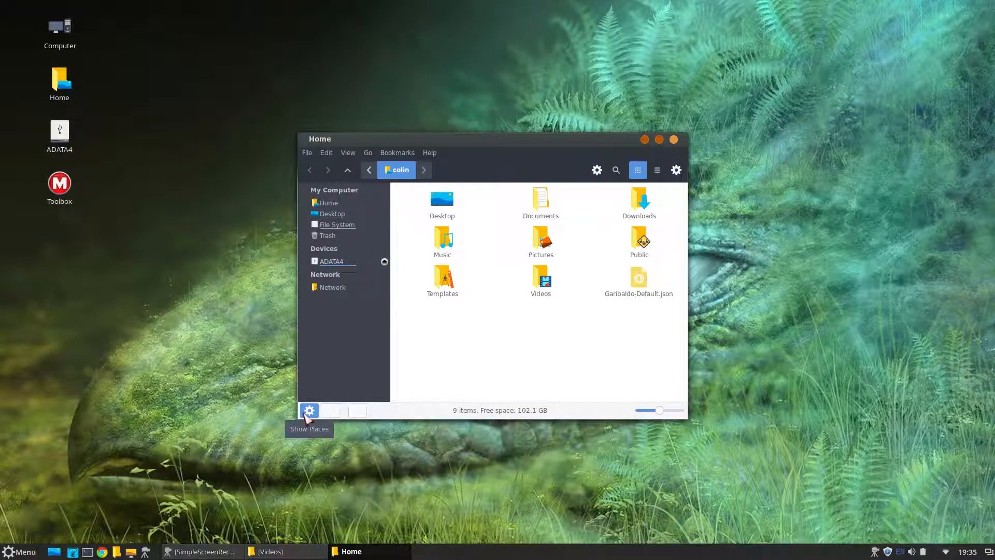
pyautogui.moveTo(491, 143); pyautogui.dragTo(455, 99)
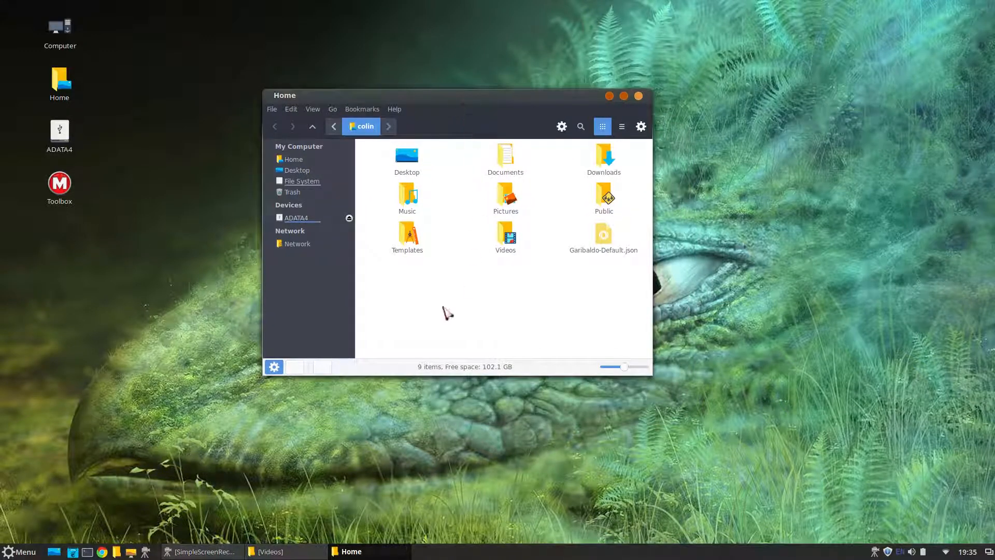
# Launch System Settings from the menu favourites and move it right and down
pyautogui.click(20, 553)
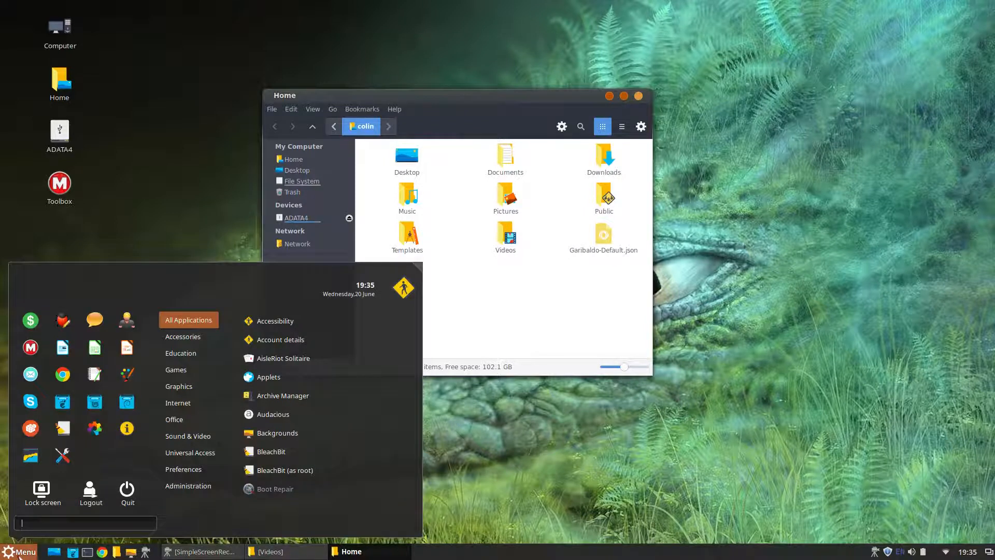
pyautogui.click(19, 555)
pyautogui.click(19, 554)
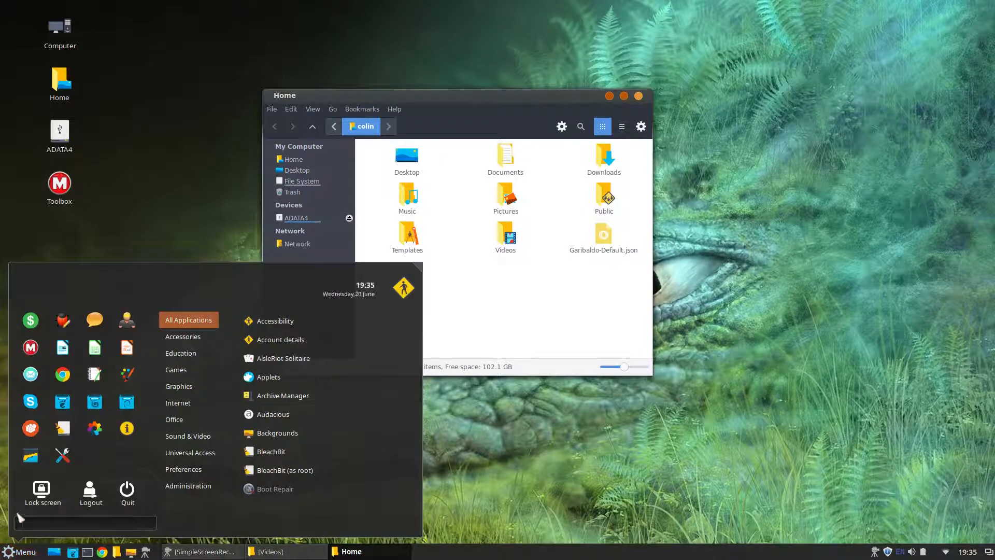
pyautogui.click(32, 457)
pyautogui.moveTo(531, 122); pyautogui.dragTo(649, 159)
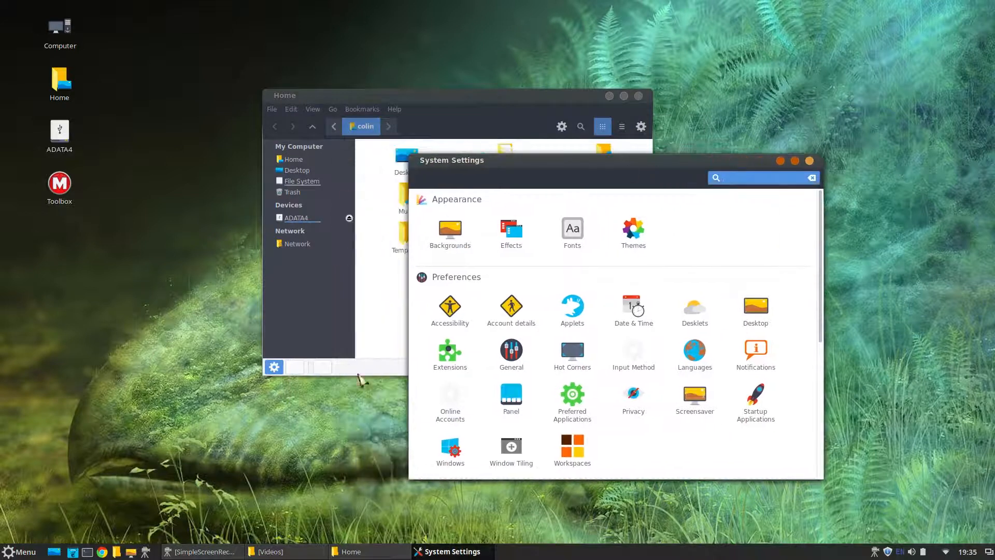
# Set the controls theme to Makulu-Red after trying Makulu-Orange and Makulu-Black
pyautogui.click(643, 233)
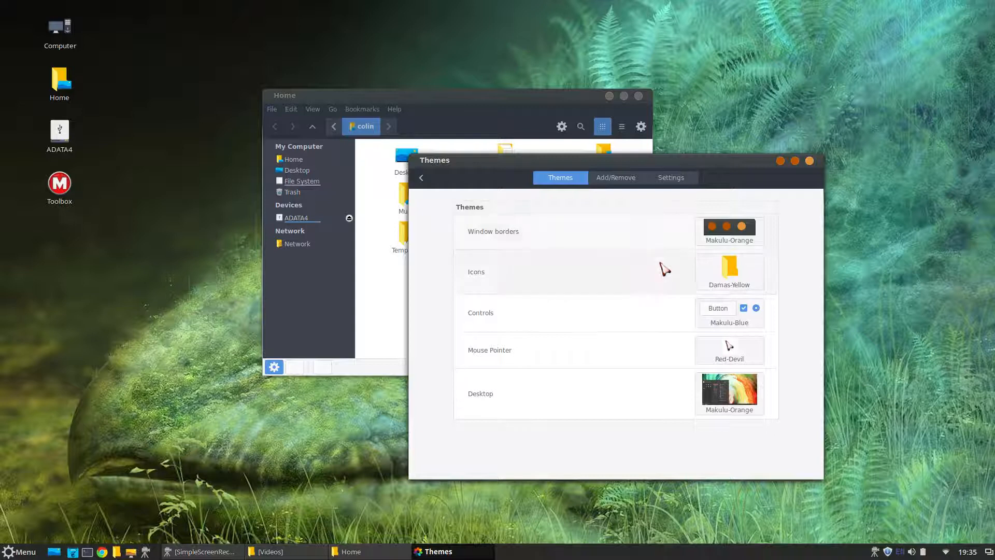
pyautogui.click(723, 313)
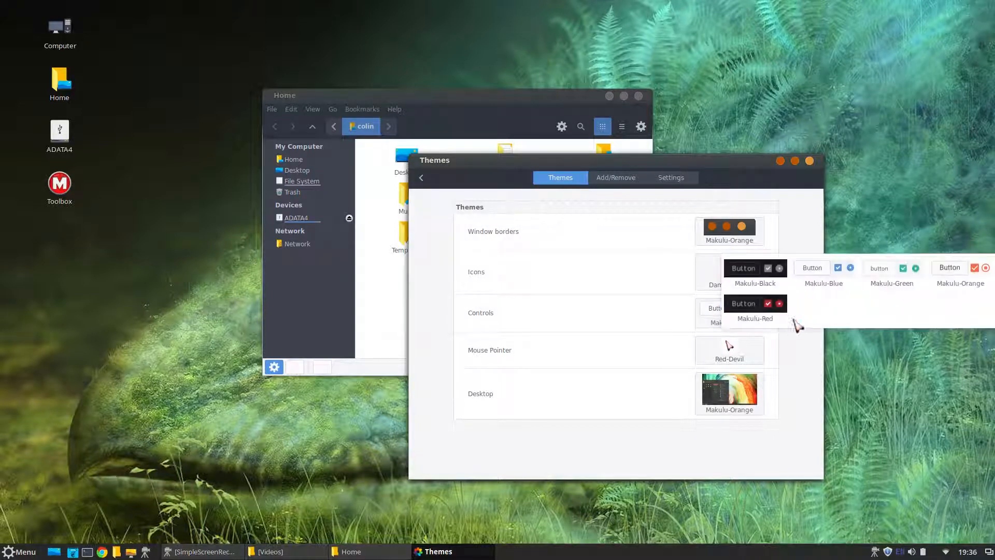
pyautogui.click(951, 289)
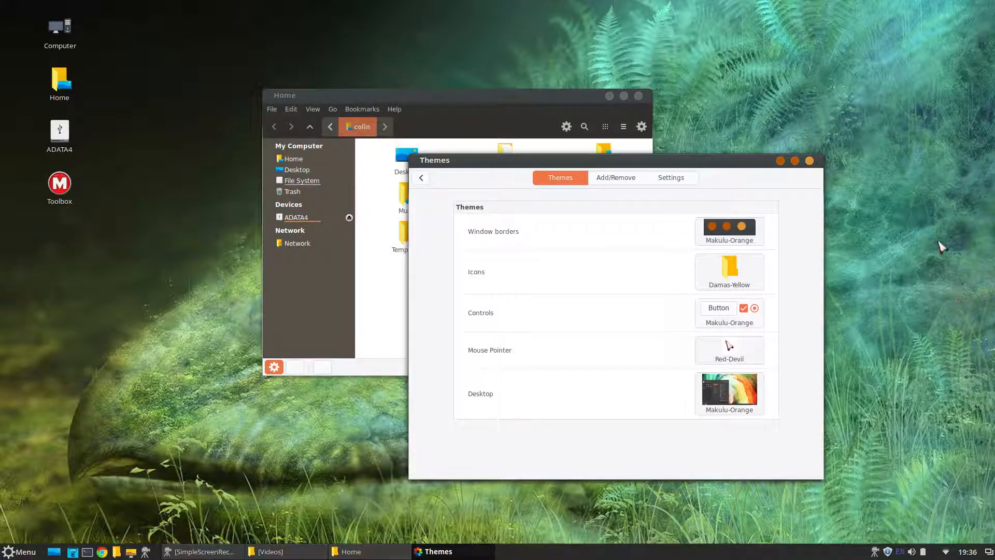
pyautogui.click(735, 315)
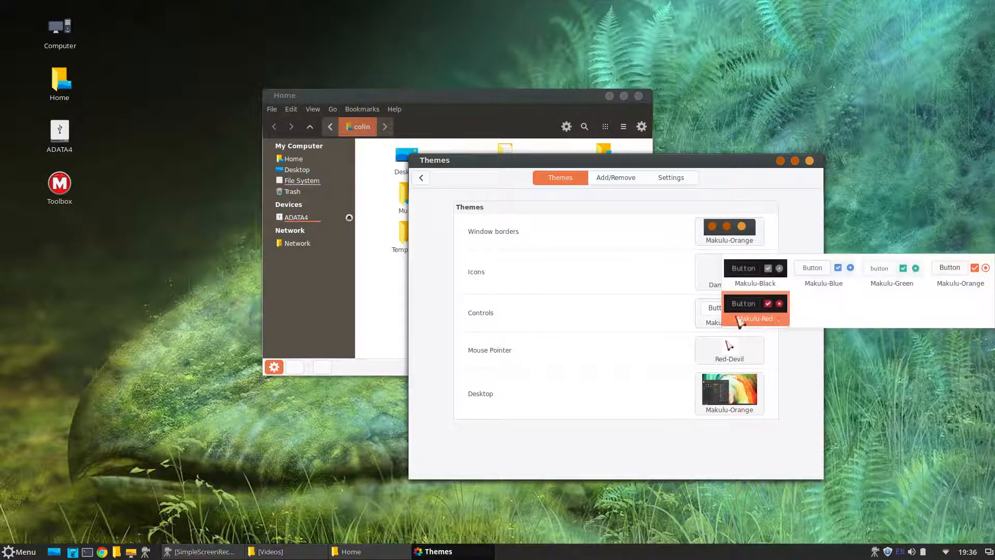
pyautogui.click(767, 302)
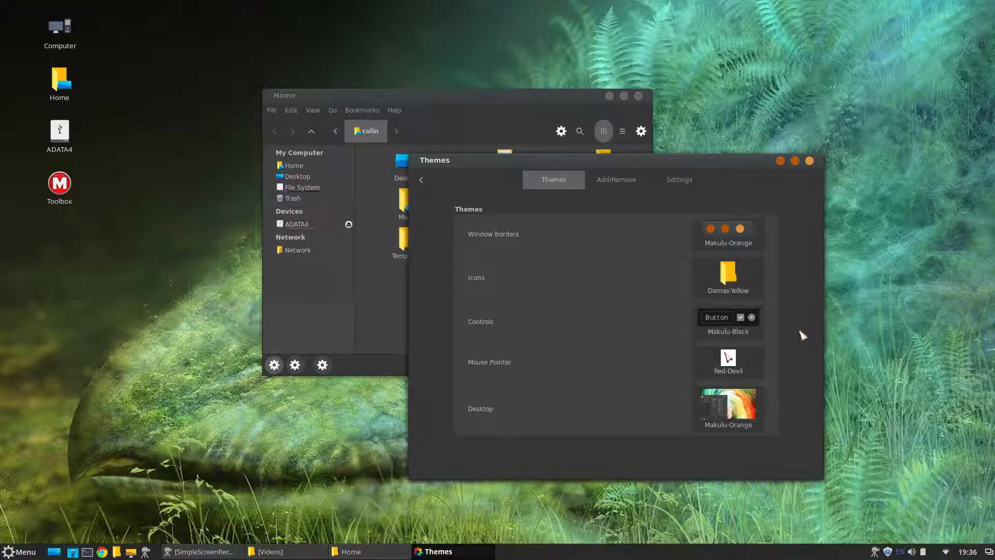
pyautogui.click(747, 317)
pyautogui.click(752, 309)
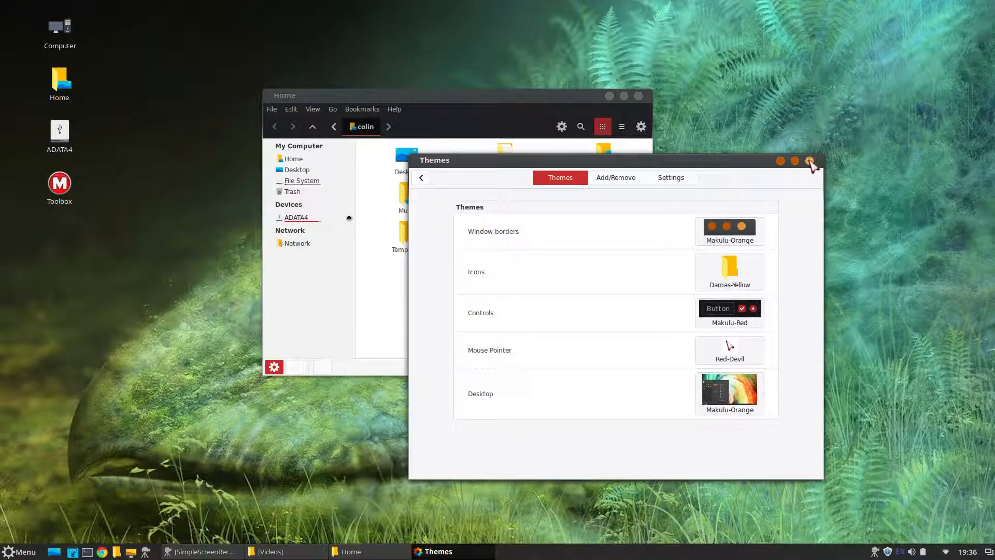
pyautogui.click(732, 316)
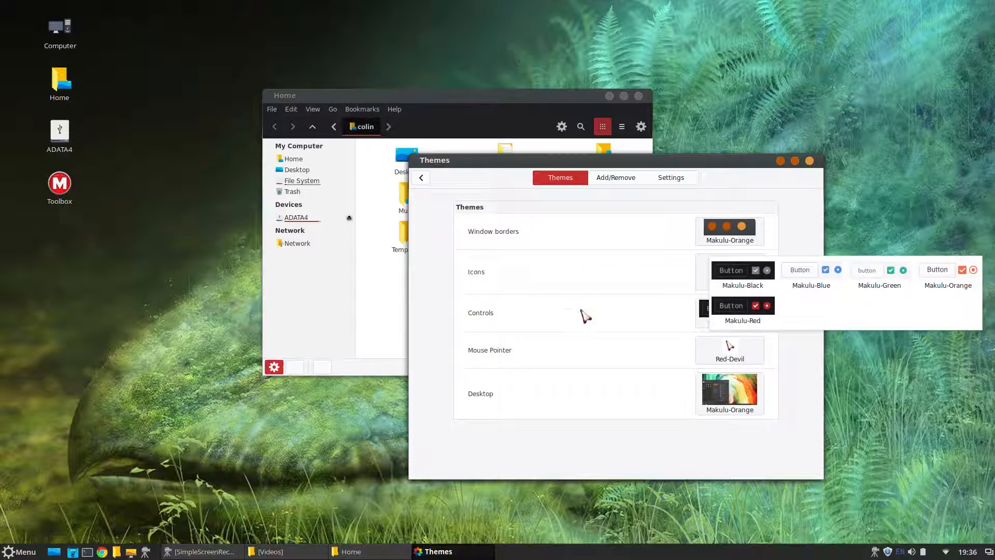
pyautogui.click(810, 368)
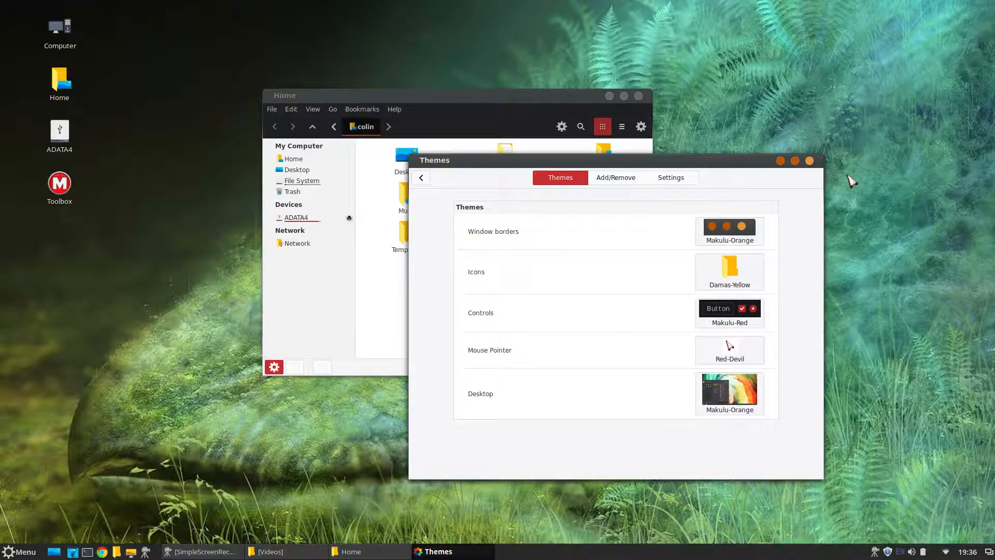
# Maximize and restore the Themes window, then close it
pyautogui.click(802, 162)
pyautogui.moveTo(728, 9); pyautogui.dragTo(509, 165)
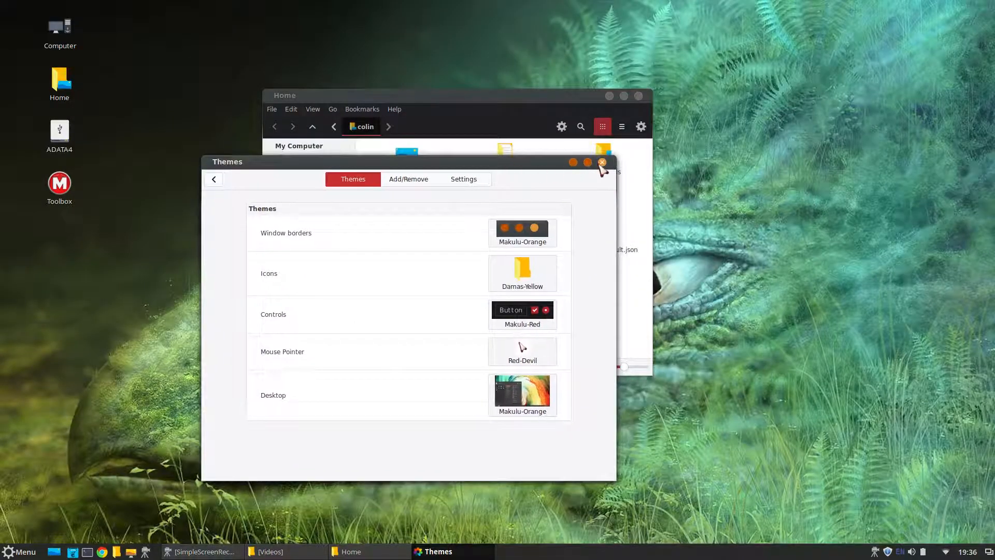
pyautogui.click(599, 165)
# Open the Videos folder from its context menu, then go back to Home
pyautogui.click(359, 109)
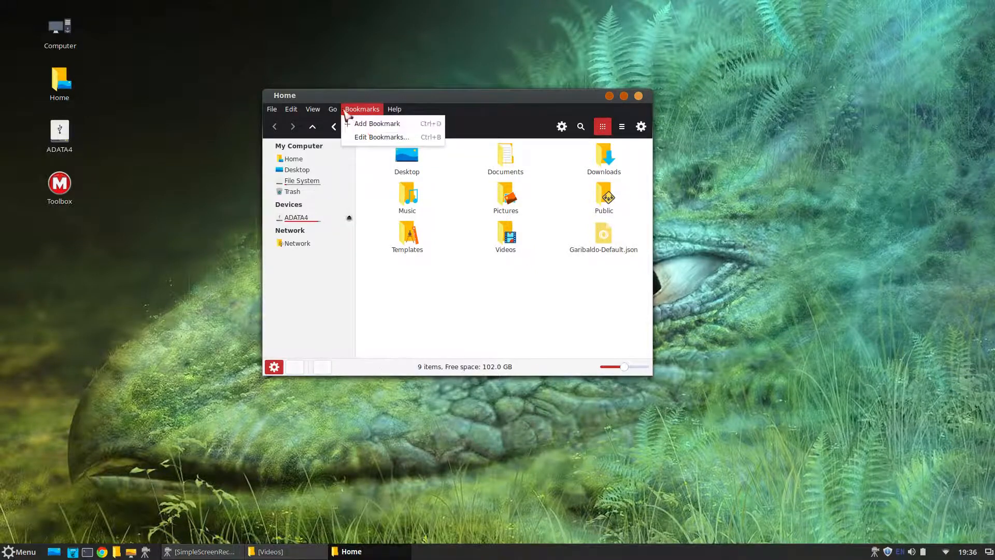
pyautogui.moveTo(313, 111)
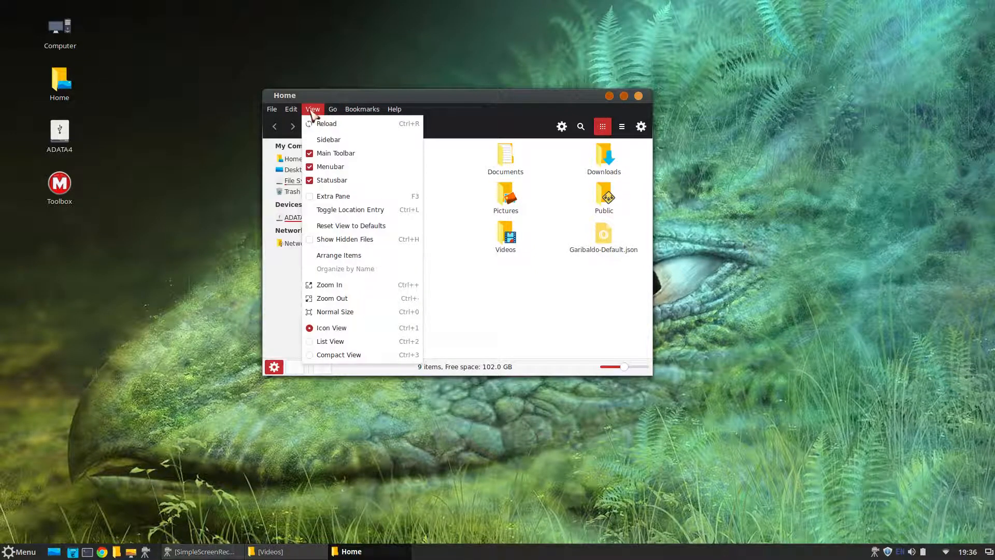
pyautogui.click(496, 265)
pyautogui.rightClick(504, 239)
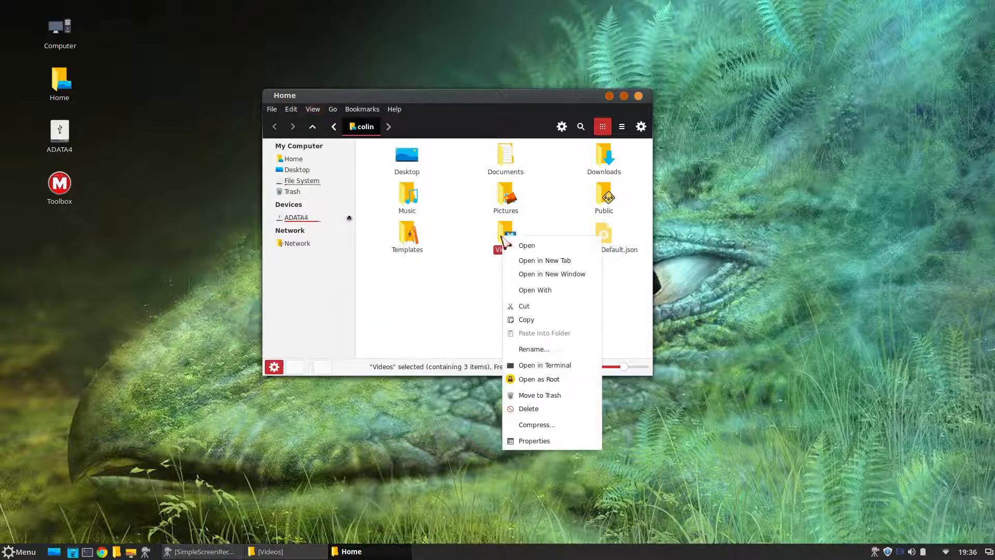
pyautogui.click(587, 247)
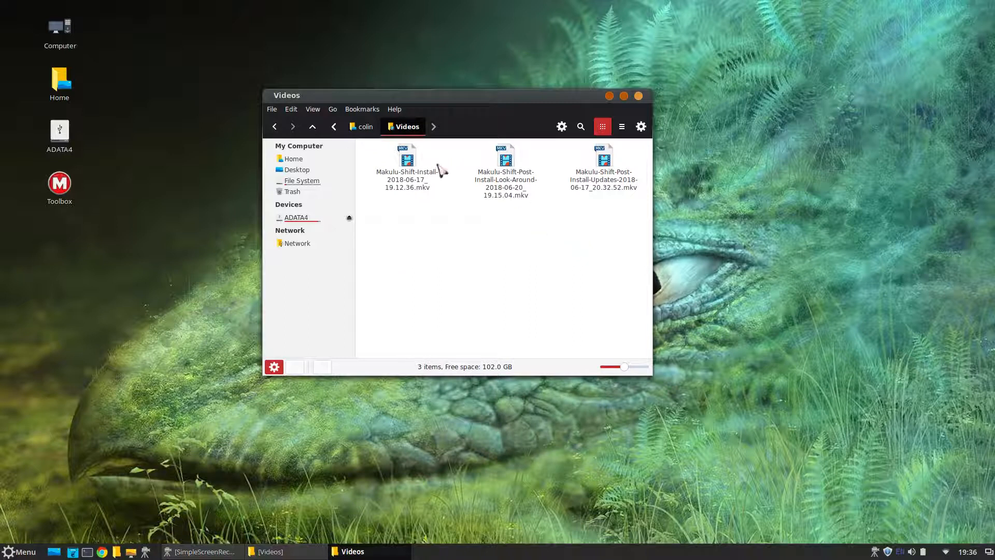
pyautogui.click(363, 127)
# Look at the Videos folder's extra actions, then close the Home window
pyautogui.rightClick(505, 230)
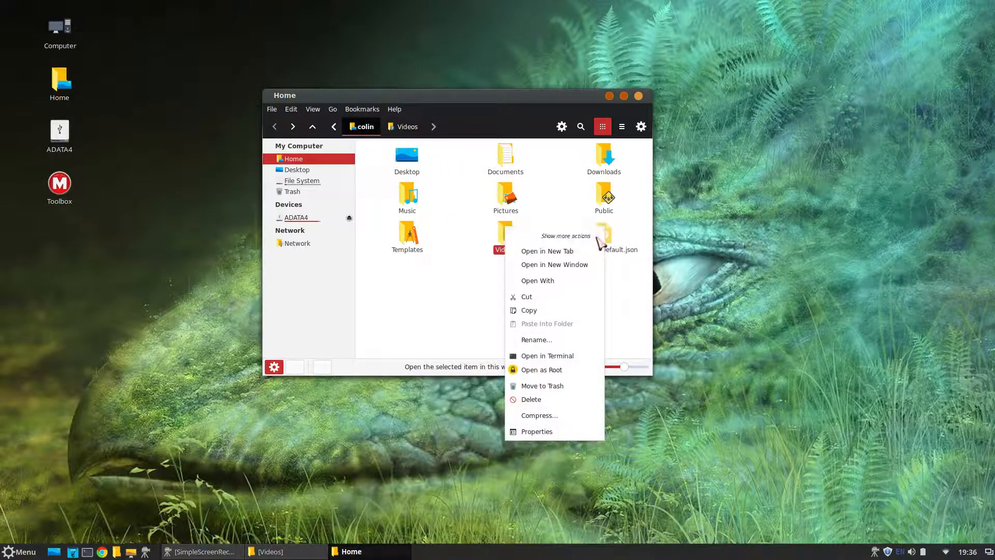
pyautogui.click(599, 239)
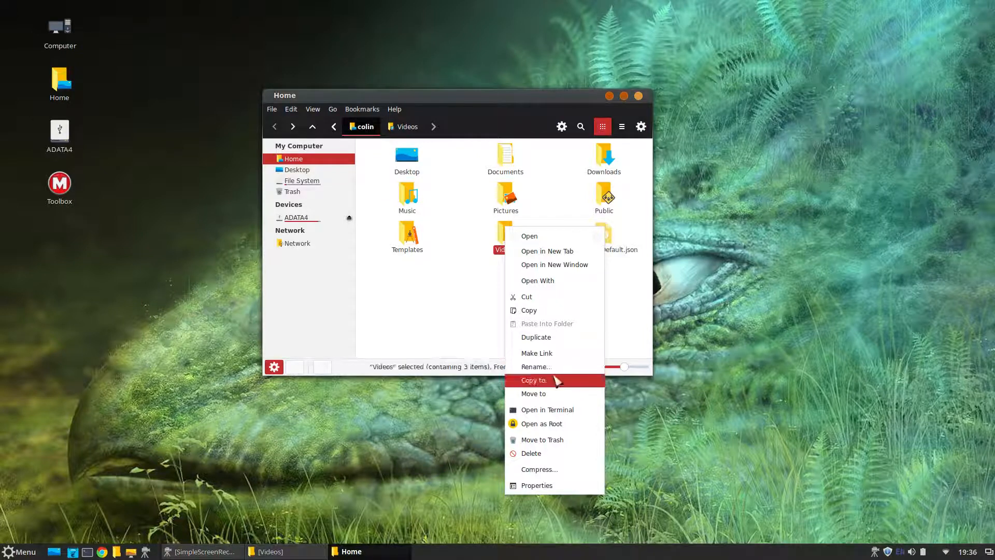
pyautogui.click(434, 329)
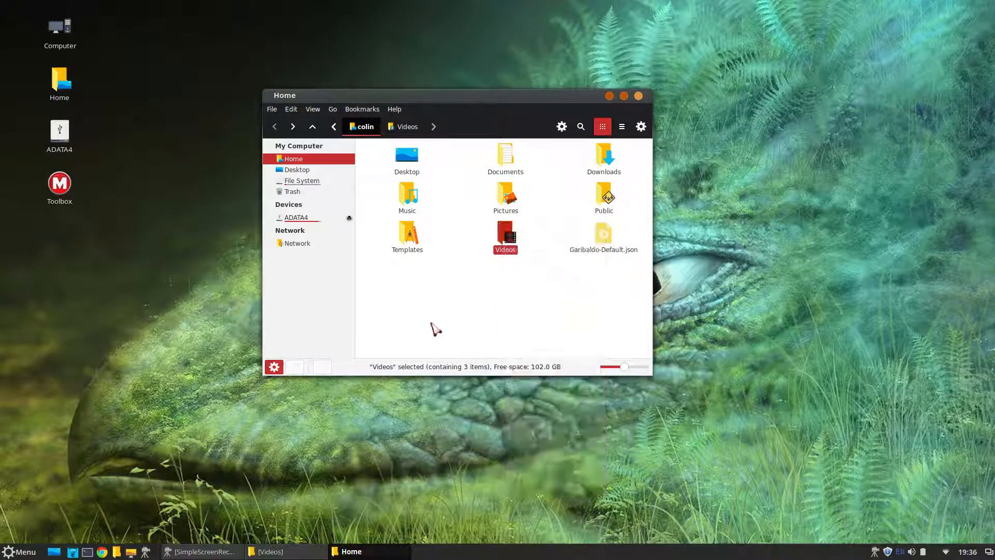
pyautogui.click(639, 96)
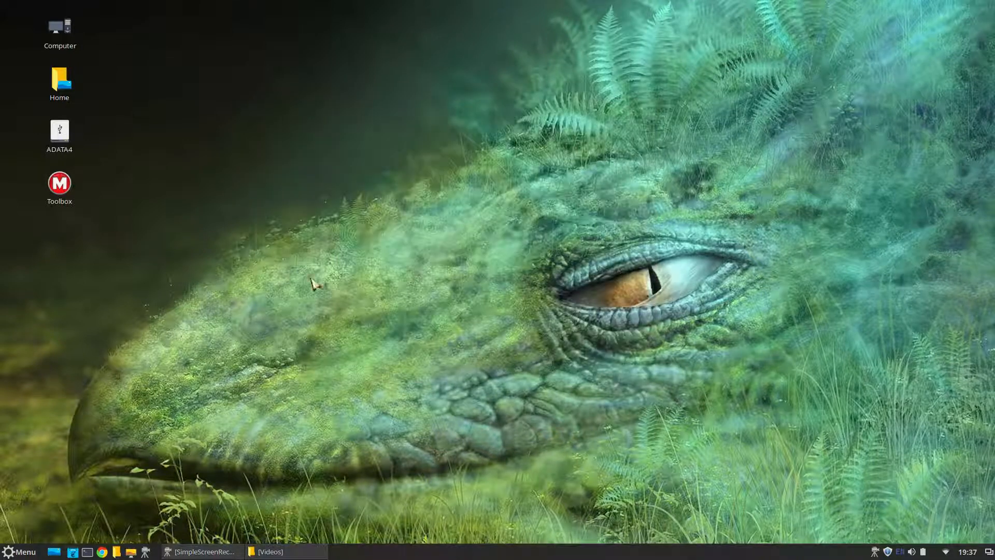
# Launch MakuluLinux Toolbox, cancel the Driver Manager notice, and open the Software Center
pyautogui.doubleClick(59, 184)
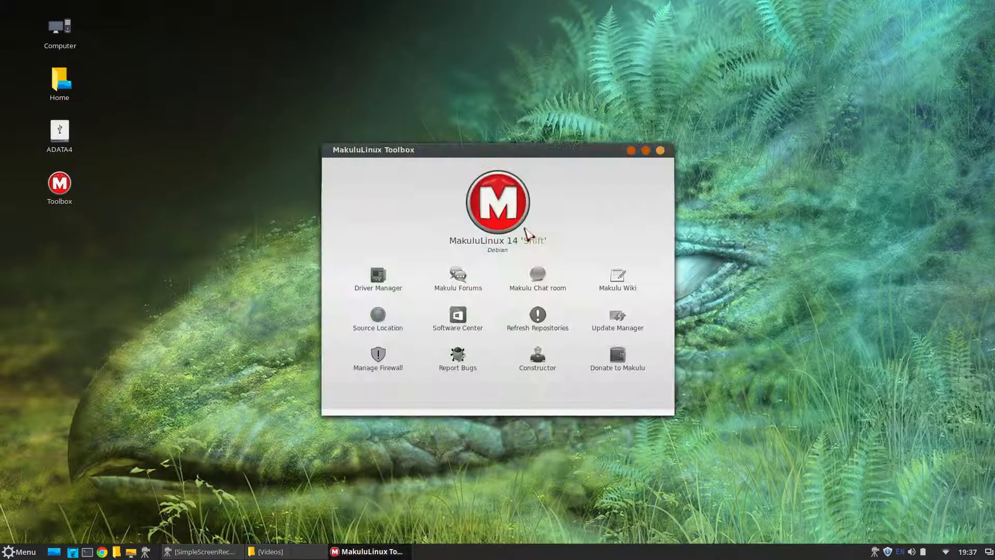
pyautogui.click(378, 288)
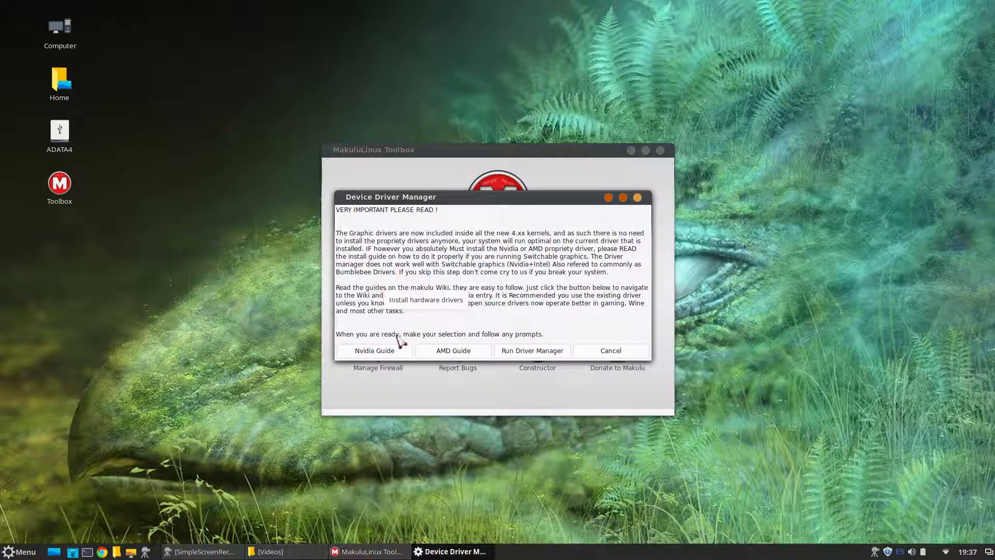
pyautogui.click(617, 355)
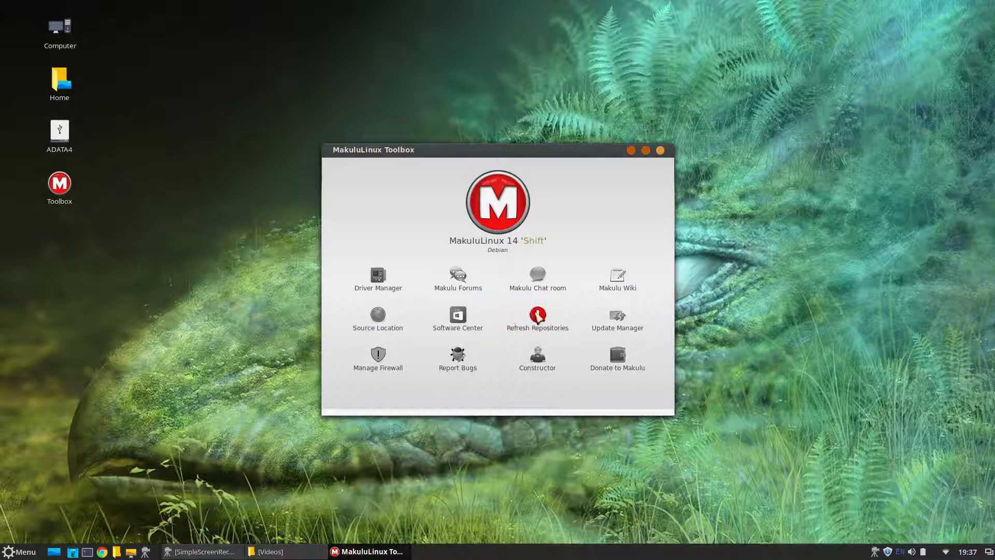
pyautogui.click(459, 314)
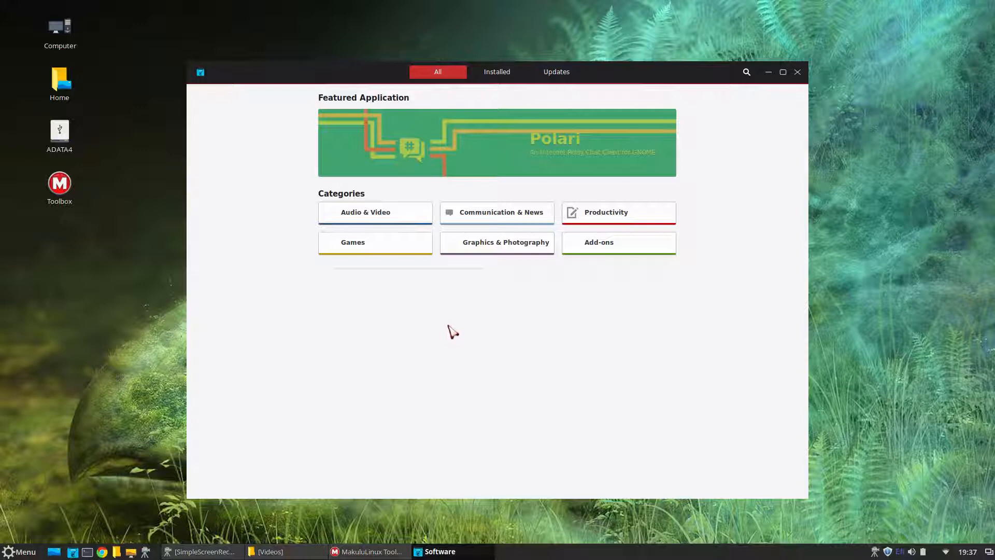
# Browse the Audio & Video and Communication & News categories in Software
pyautogui.click(374, 213)
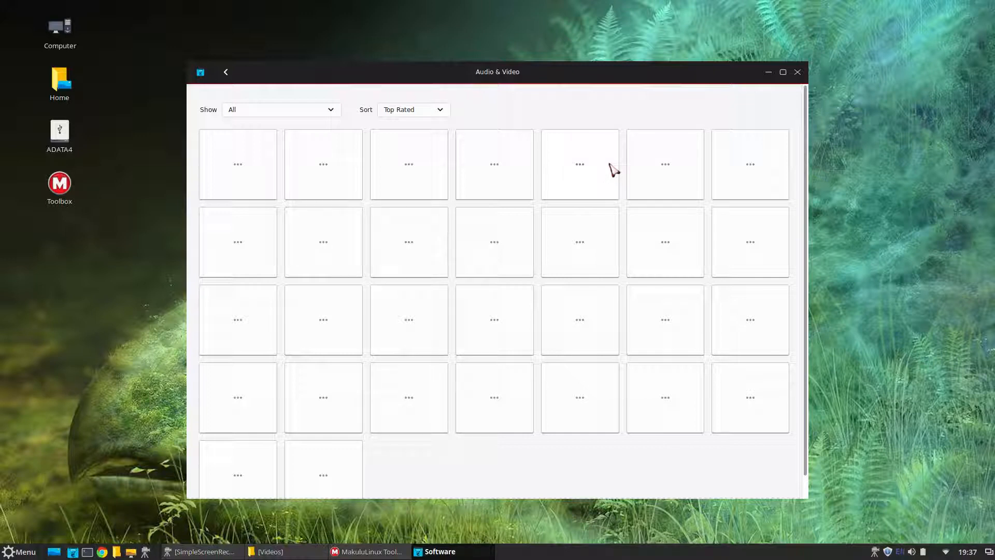
pyautogui.click(226, 72)
pyautogui.click(393, 216)
pyautogui.click(226, 72)
pyautogui.click(495, 222)
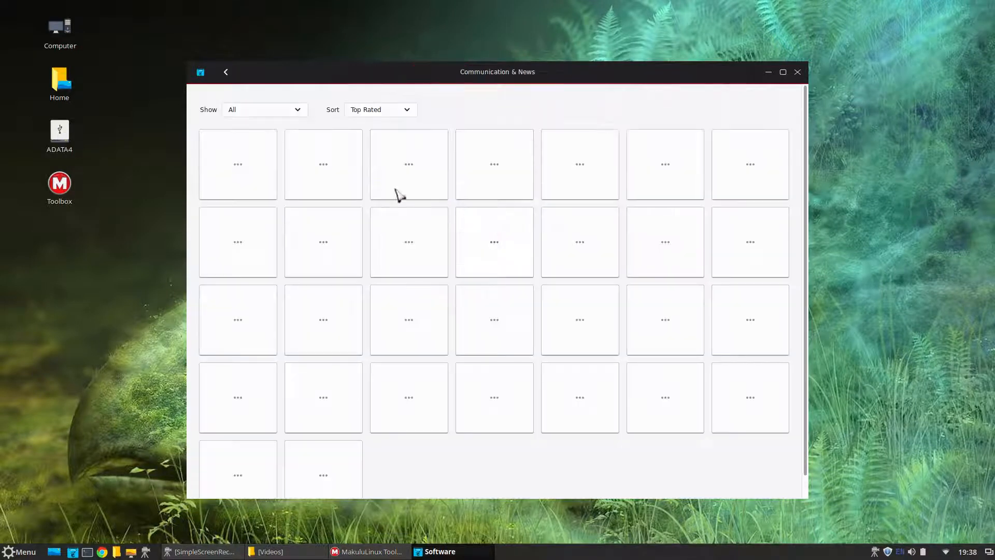
pyautogui.click(226, 72)
pyautogui.click(367, 213)
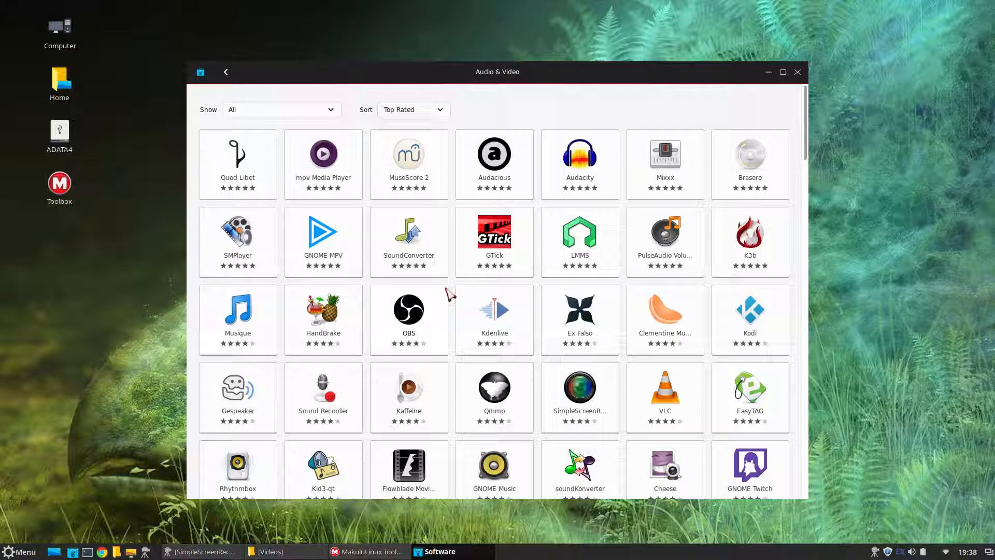
pyautogui.scroll(-20, 472, 293)
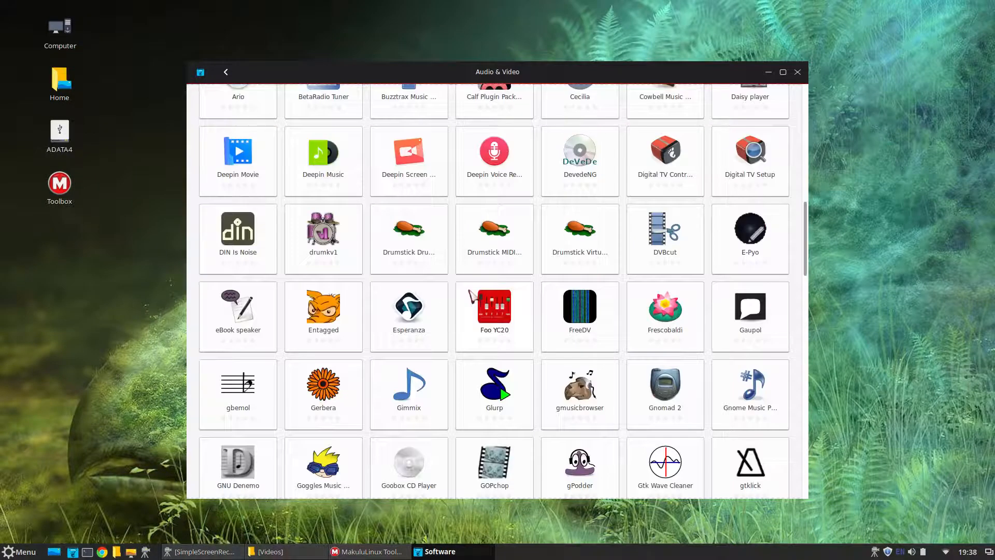
pyautogui.scroll(-15, 472, 296)
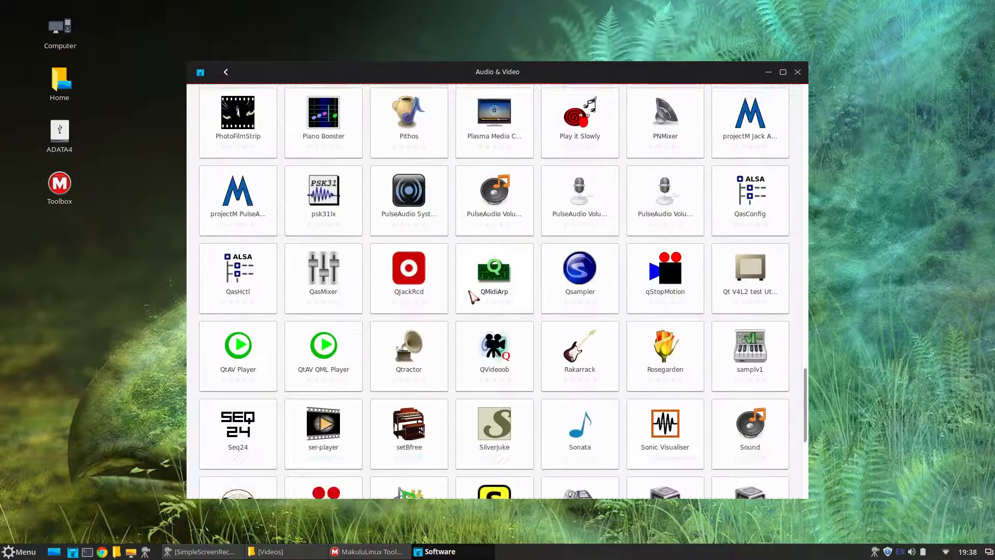
pyautogui.scroll(20, 473, 296)
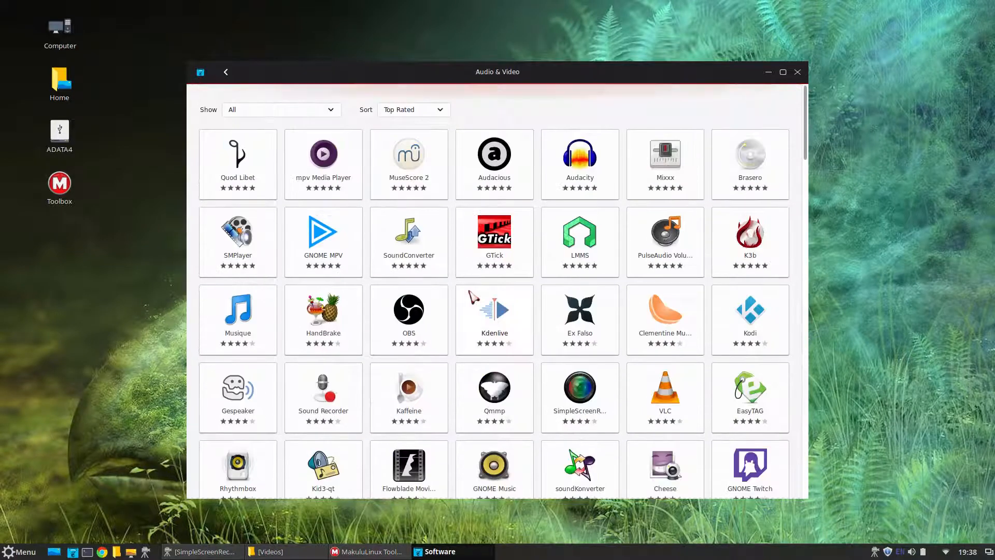
pyautogui.click(226, 74)
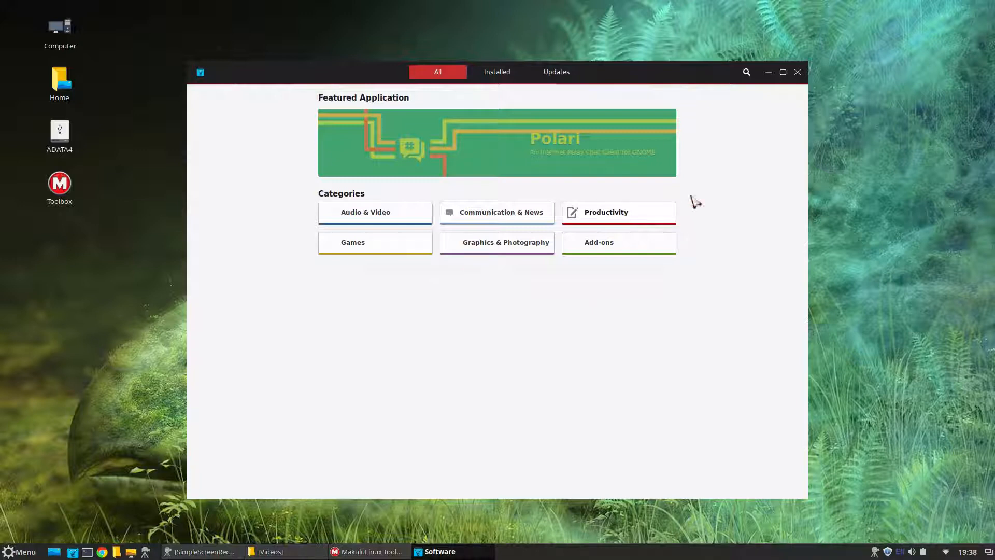
# Close Software and launch LibreOffice Calc from the menu's Office section
pyautogui.click(799, 74)
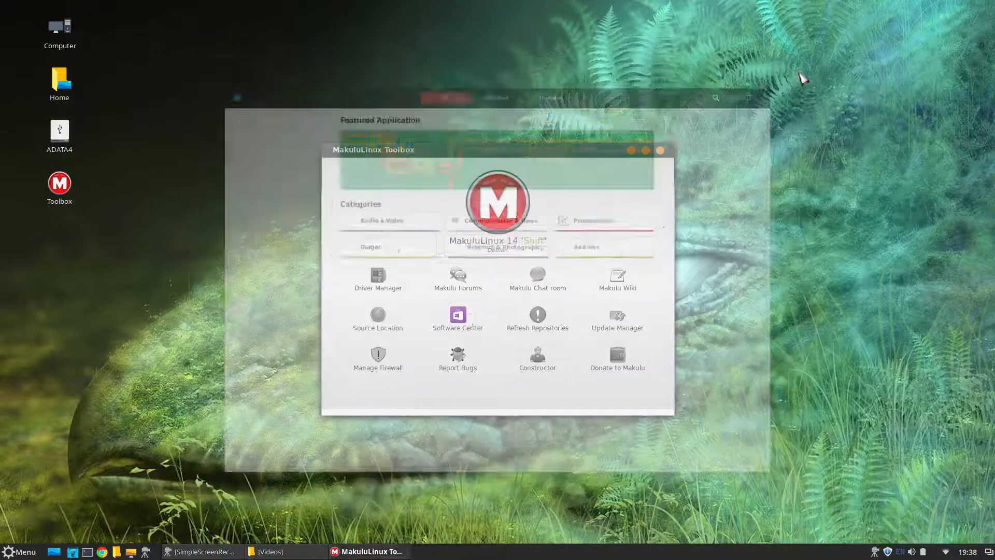
pyautogui.press('super')
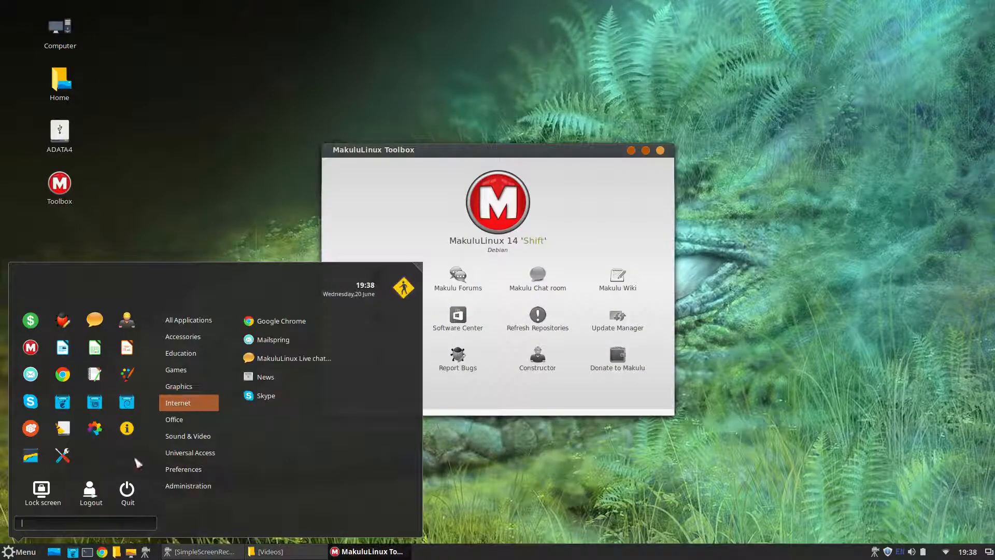
pyautogui.moveTo(185, 419)
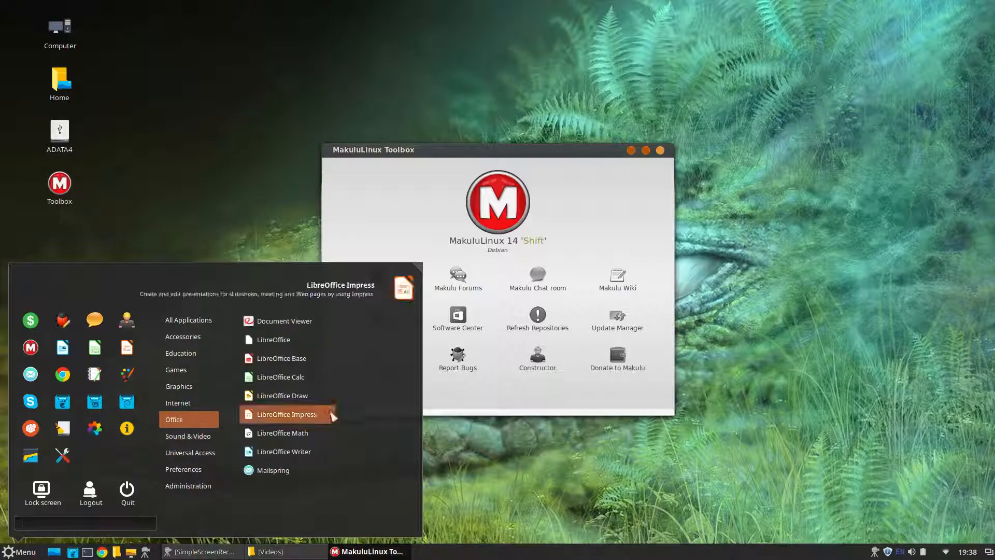
pyautogui.click(303, 378)
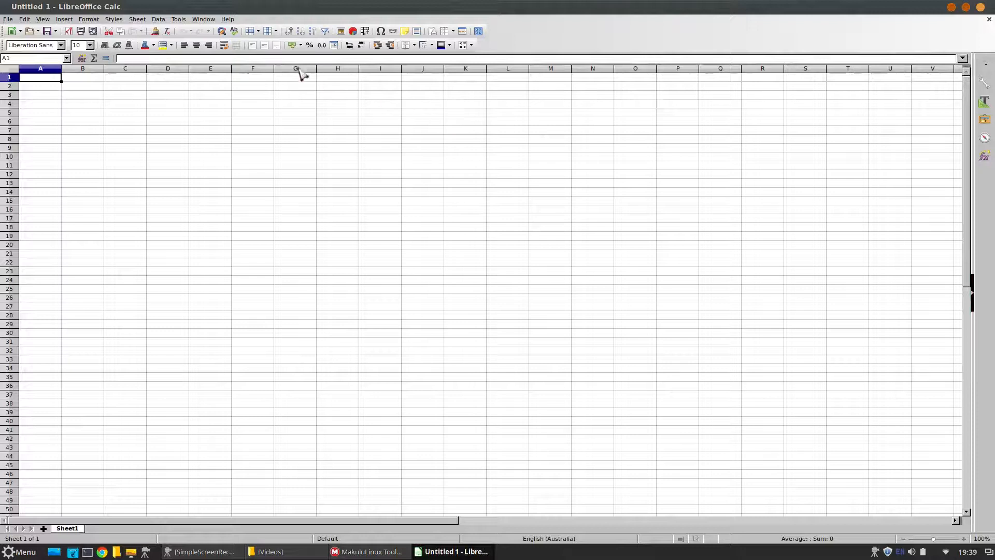
# Check LibreOffice version 6.0.4.1 under Help > About, then close Calc
pyautogui.click(228, 19)
pyautogui.click(282, 140)
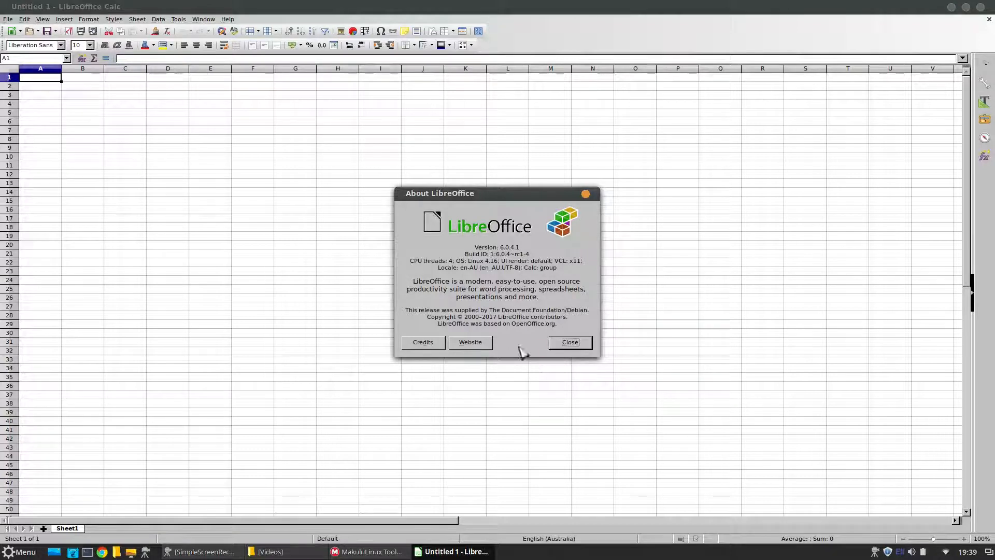
pyautogui.click(564, 346)
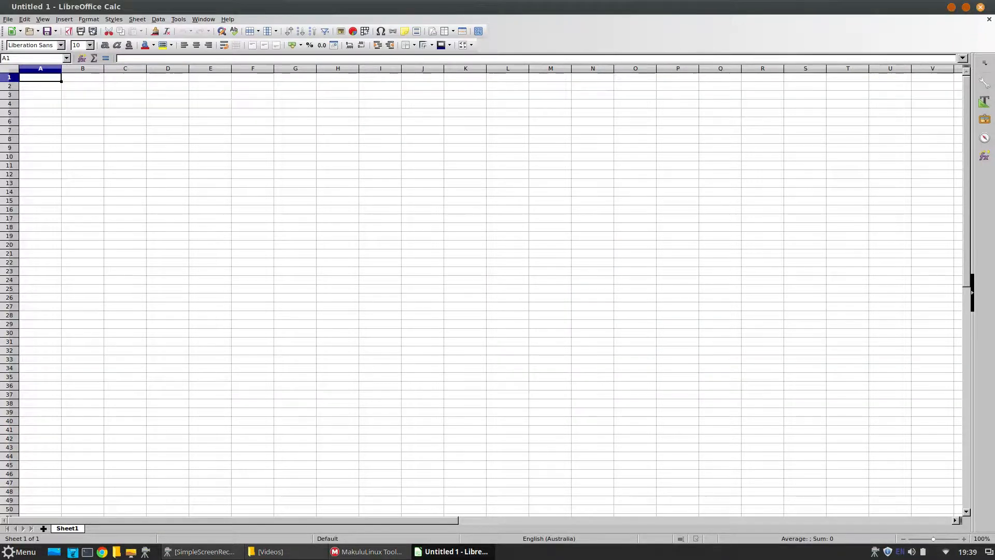
pyautogui.click(980, 7)
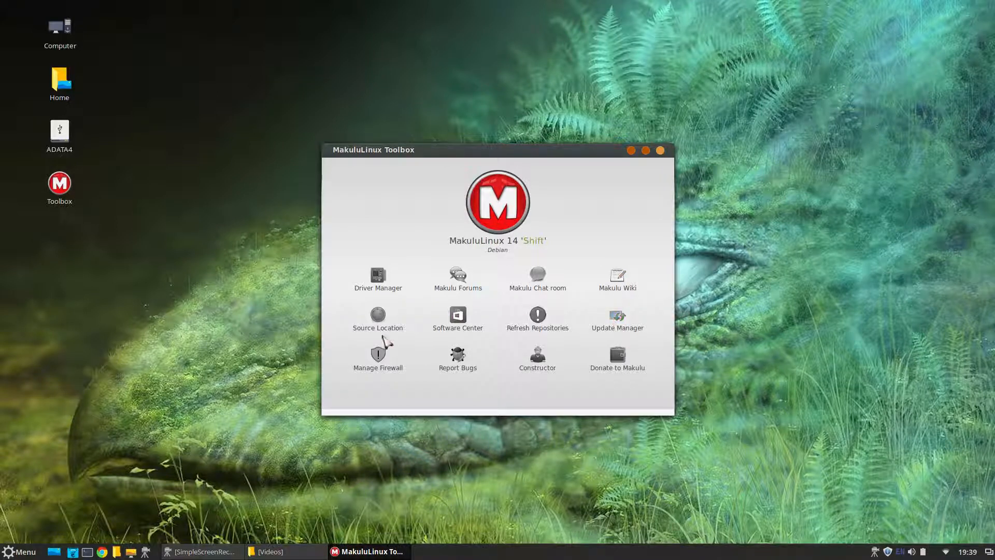
# Review System Info (MakuluLinux 14 Shift, Cinnamon 3.6.7, 3.8 GiB) in System Settings, then close it
pyautogui.click(16, 553)
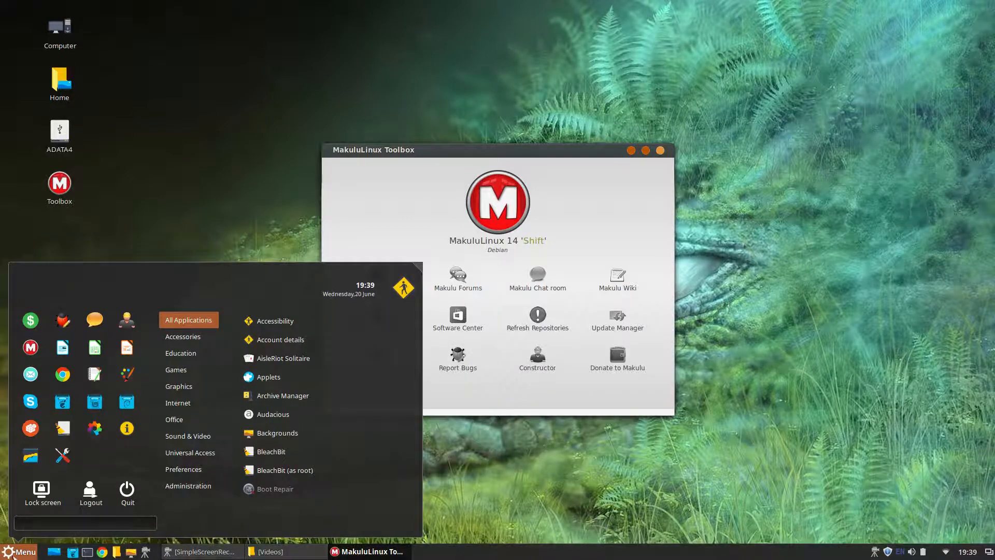
pyautogui.click(14, 553)
pyautogui.click(14, 553)
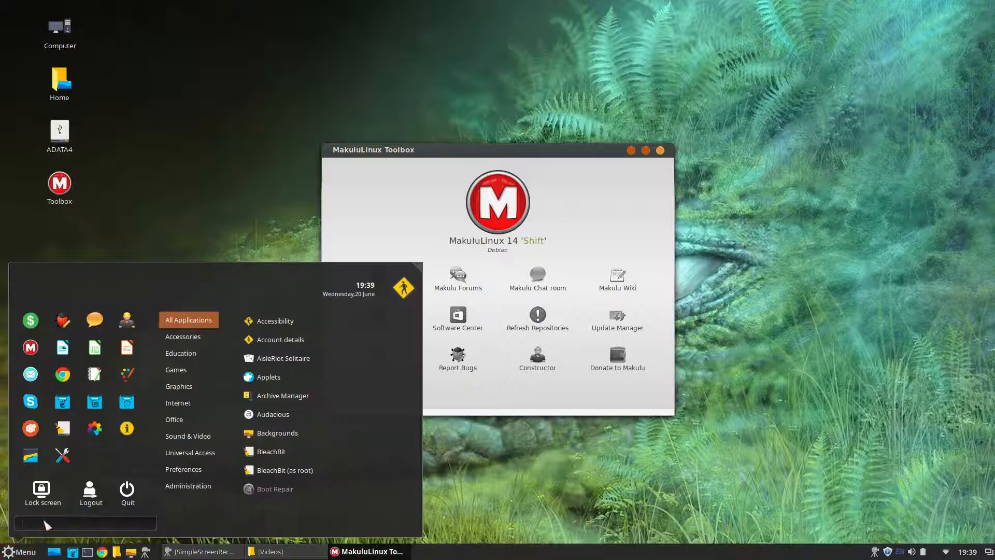
pyautogui.click(62, 455)
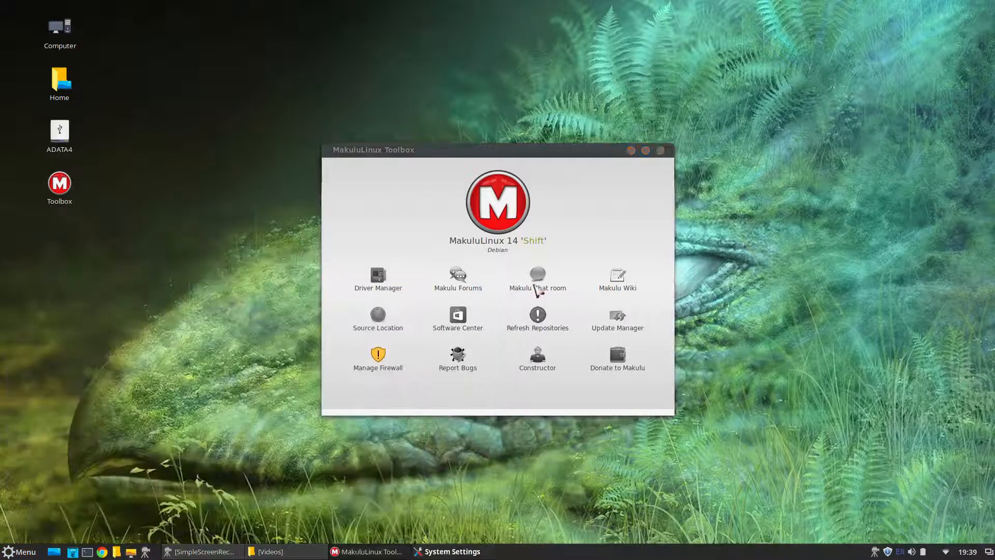
pyautogui.scroll(-5, 578, 309)
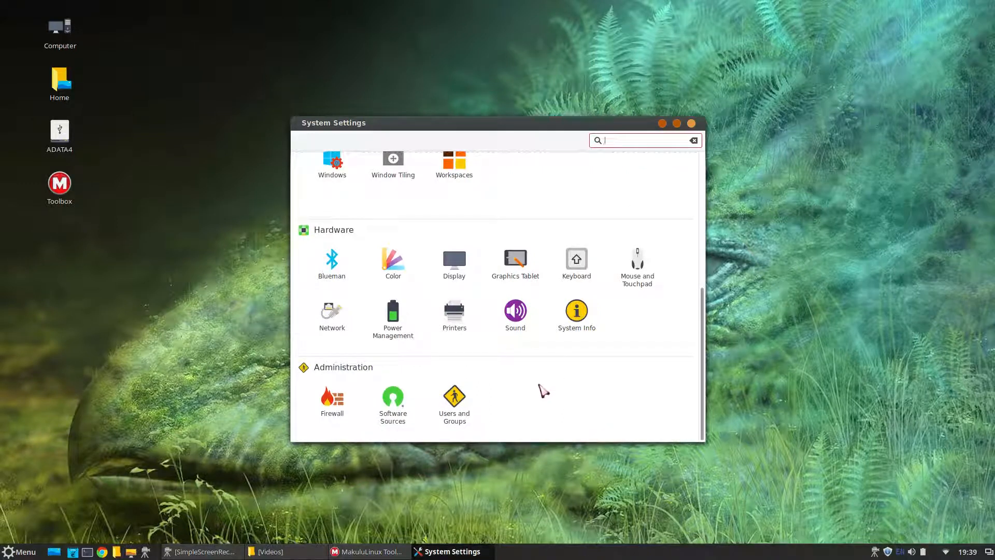
pyautogui.click(577, 311)
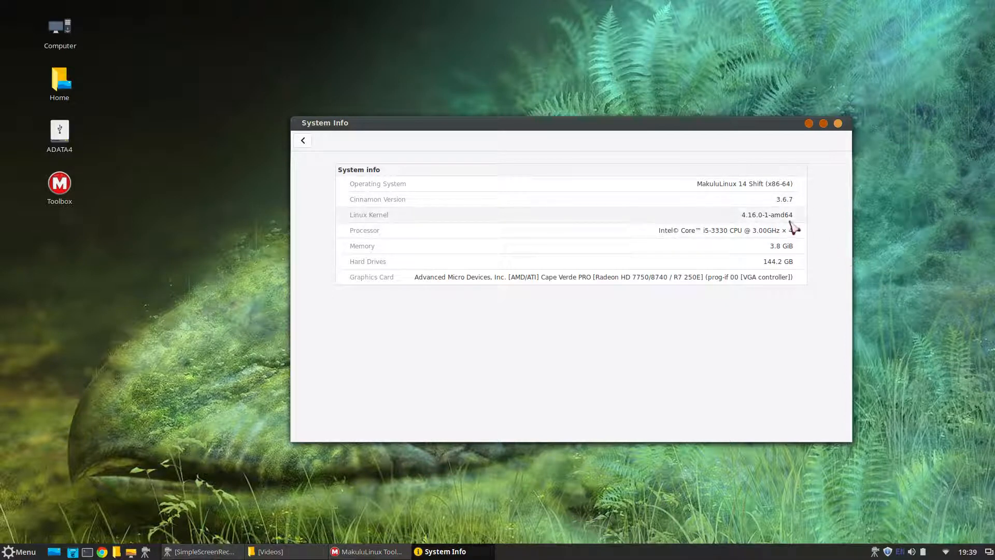
pyautogui.click(838, 124)
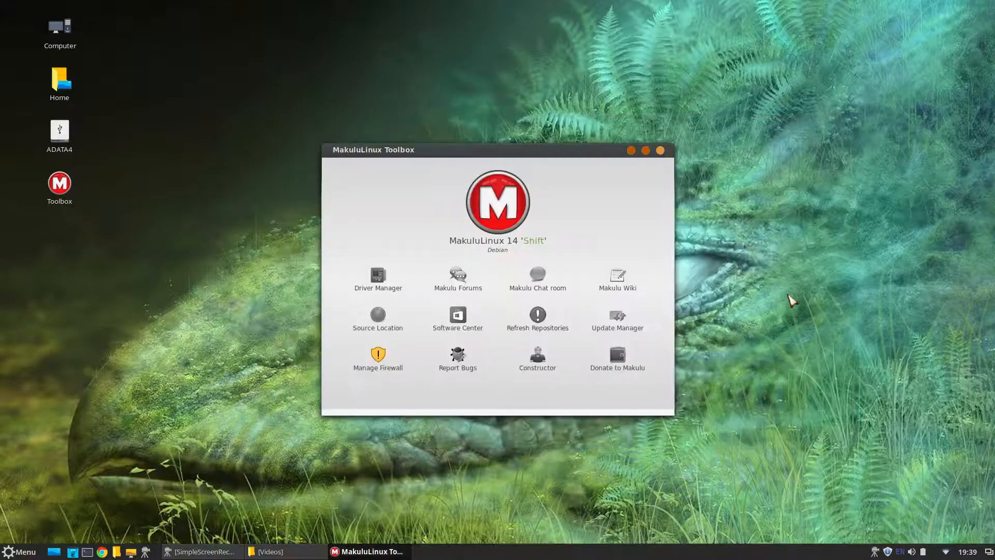
# Maximize and restore the Toolbox, close it, then open and dismiss the panel calendar
pyautogui.click(660, 150)
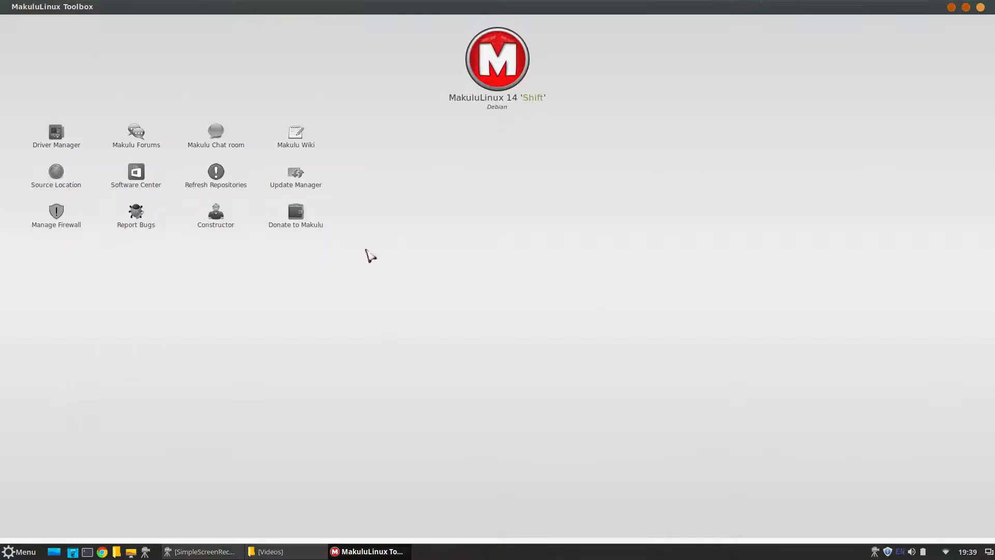
pyautogui.moveTo(628, 6); pyautogui.dragTo(497, 108)
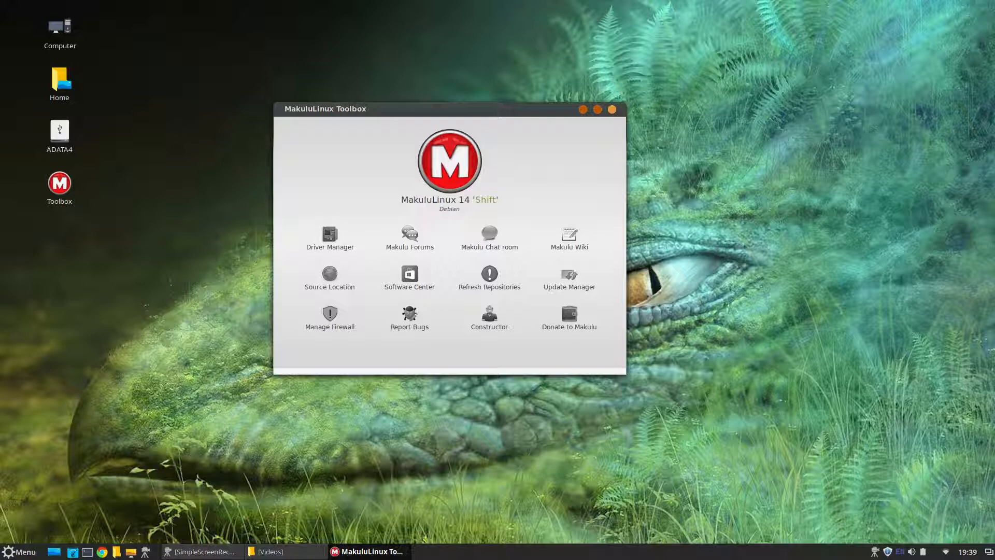
pyautogui.click(612, 110)
pyautogui.click(965, 553)
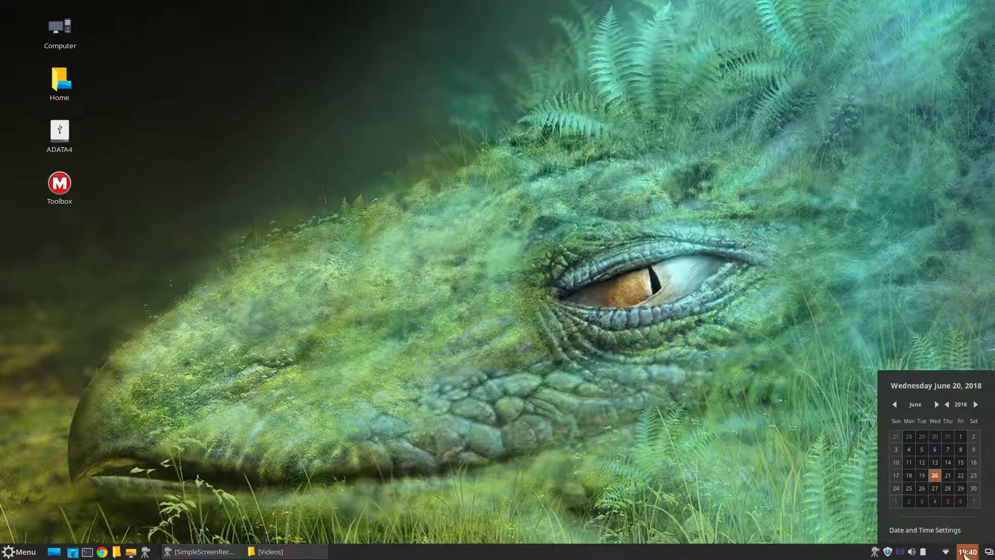
pyautogui.click(965, 554)
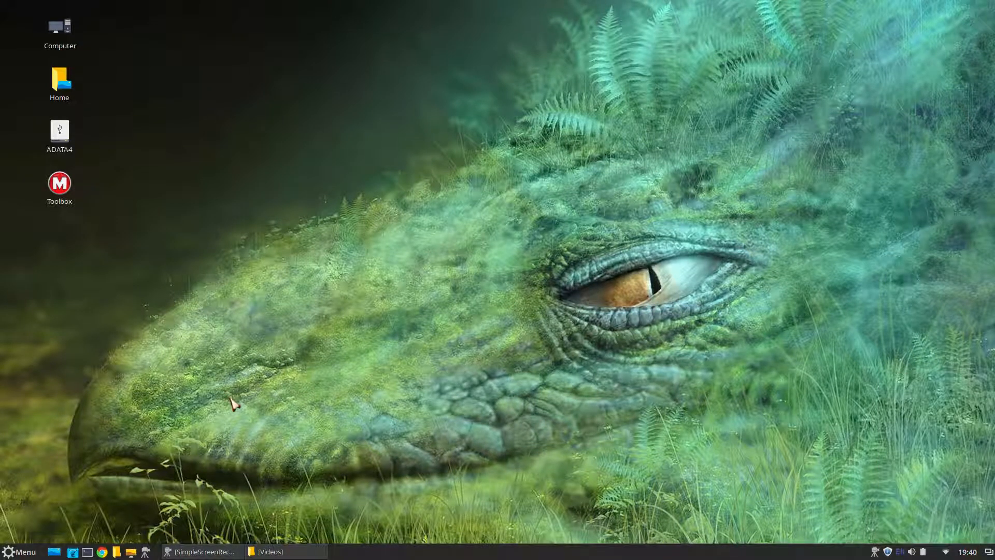
# Switch the Menu applet to Grid View and check the new layout
pyautogui.rightClick(15, 557)
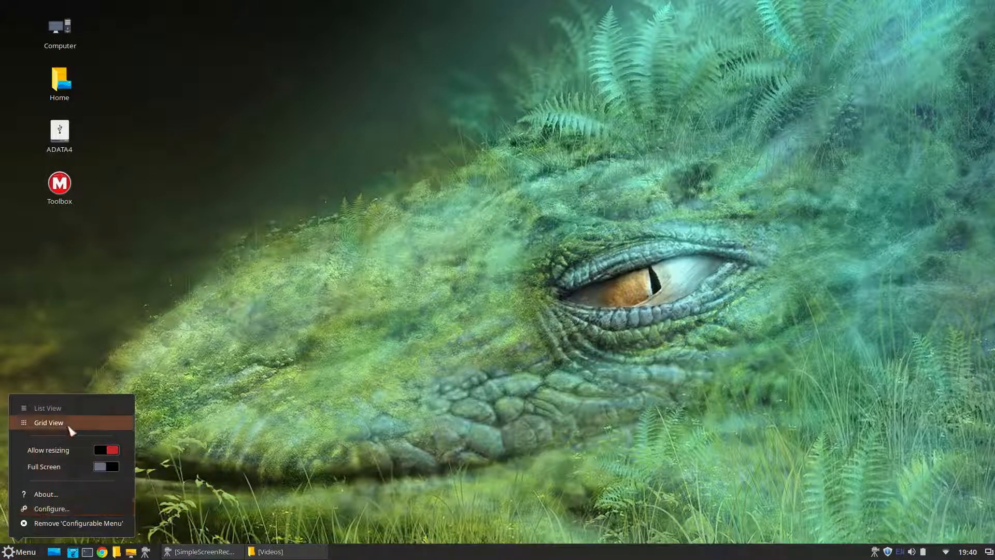
pyautogui.click(20, 552)
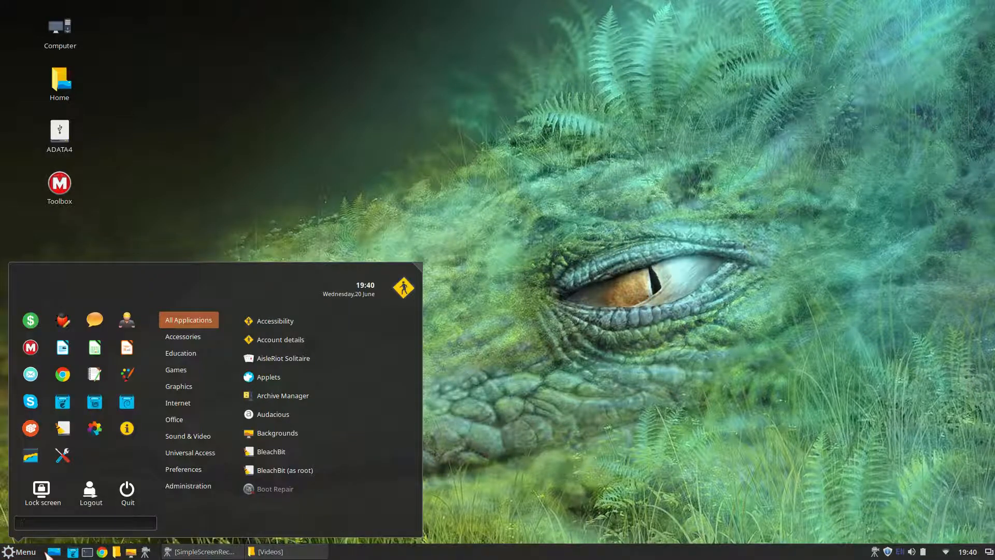
pyautogui.click(23, 553)
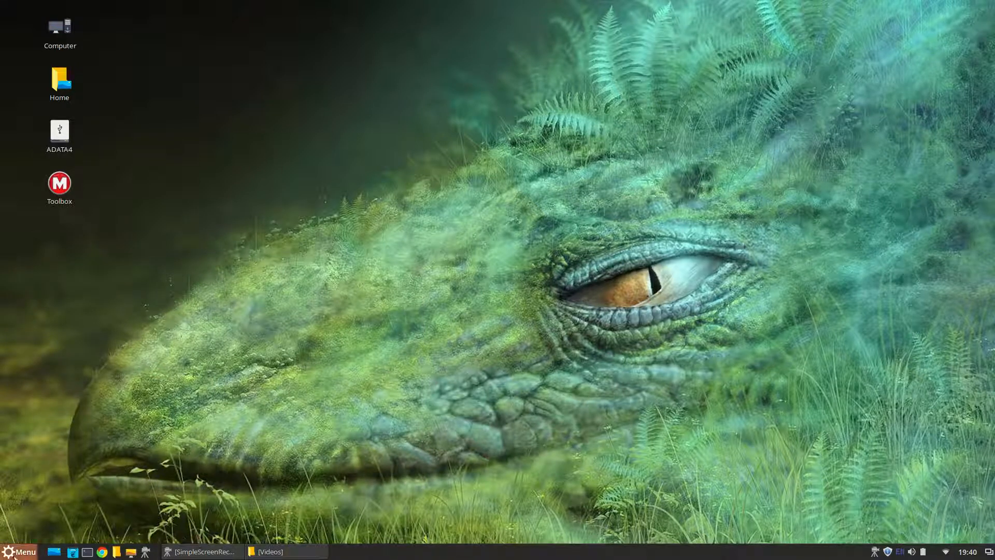
pyautogui.click(20, 553)
pyautogui.click(15, 555)
# Launch System Settings from the menu favourites and go to Applets
pyautogui.click(18, 553)
pyautogui.click(63, 455)
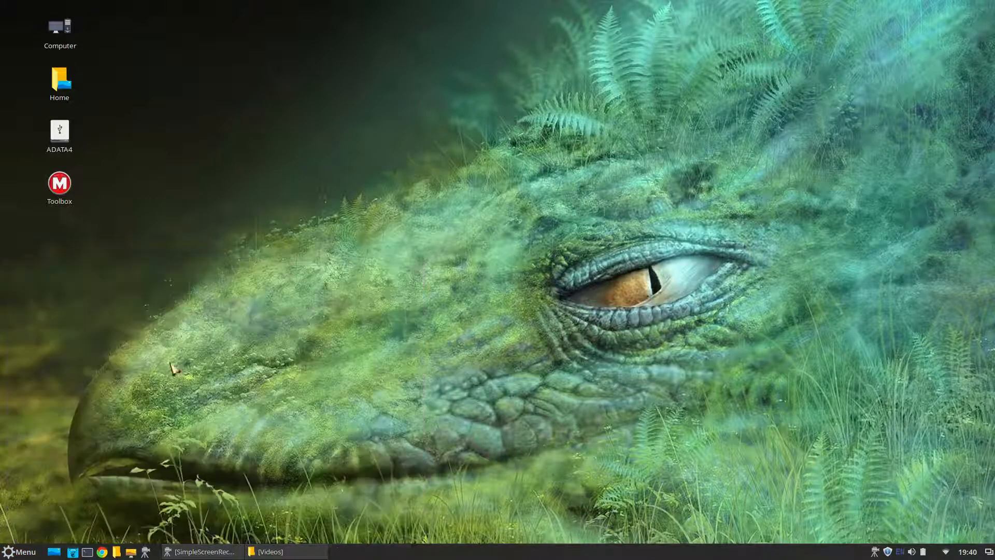
pyautogui.click(455, 270)
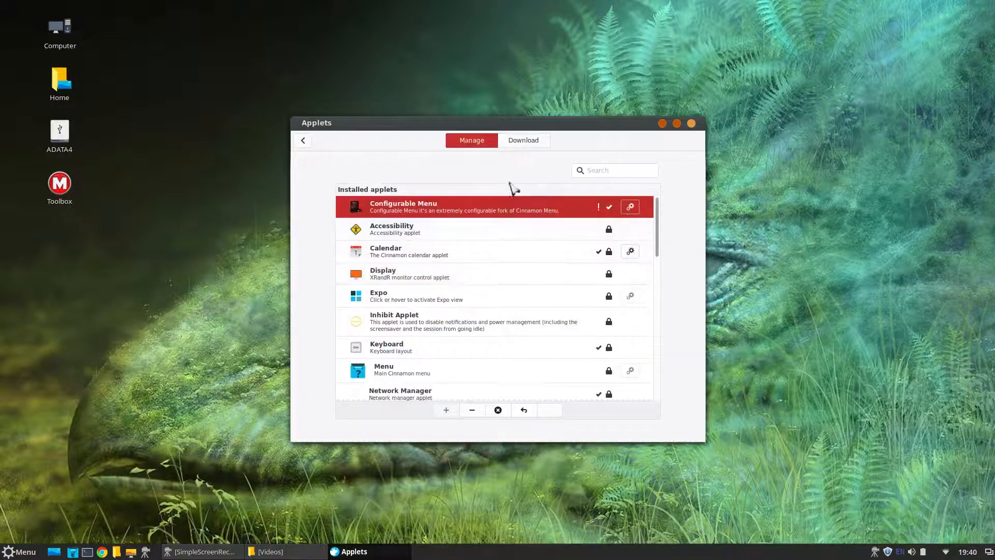
# Install Cinnamenu from the Download tab and select it in the Manage list
pyautogui.click(539, 142)
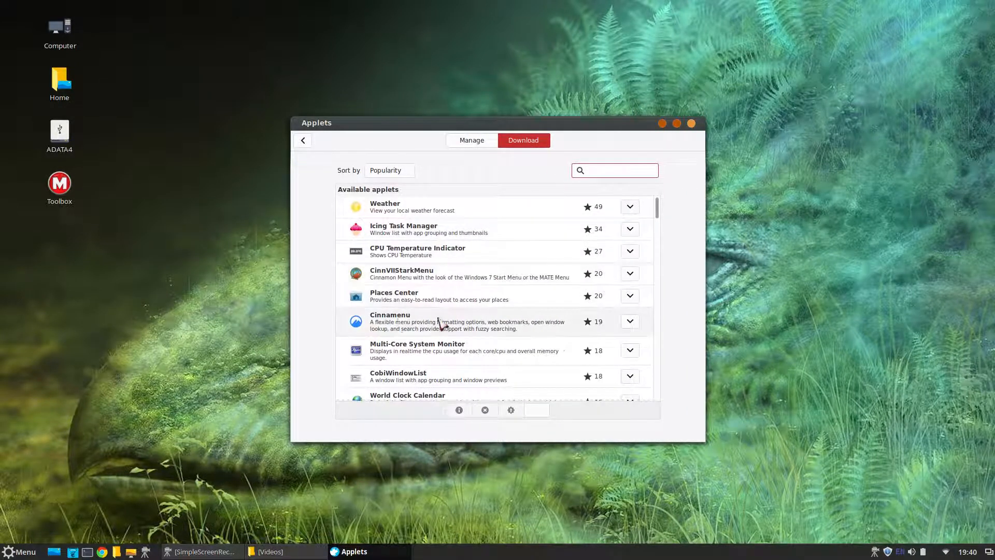
pyautogui.click(417, 325)
pyautogui.click(630, 322)
pyautogui.click(643, 330)
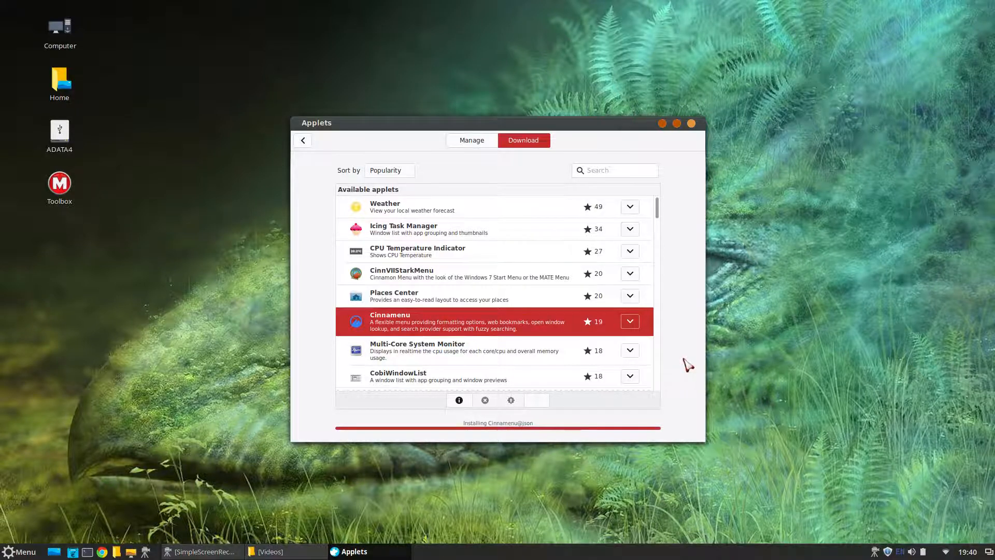
pyautogui.click(475, 139)
pyautogui.click(433, 213)
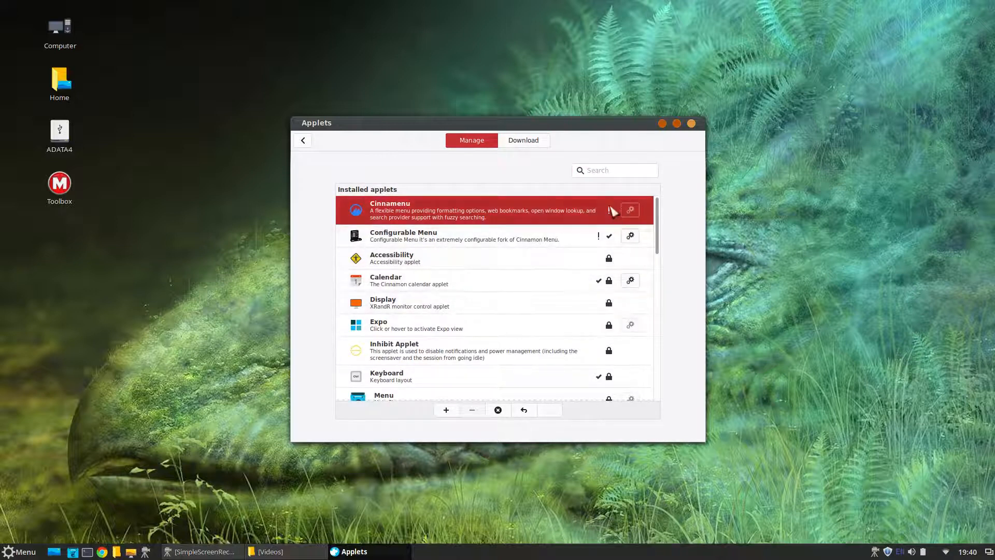
pyautogui.moveTo(611, 208)
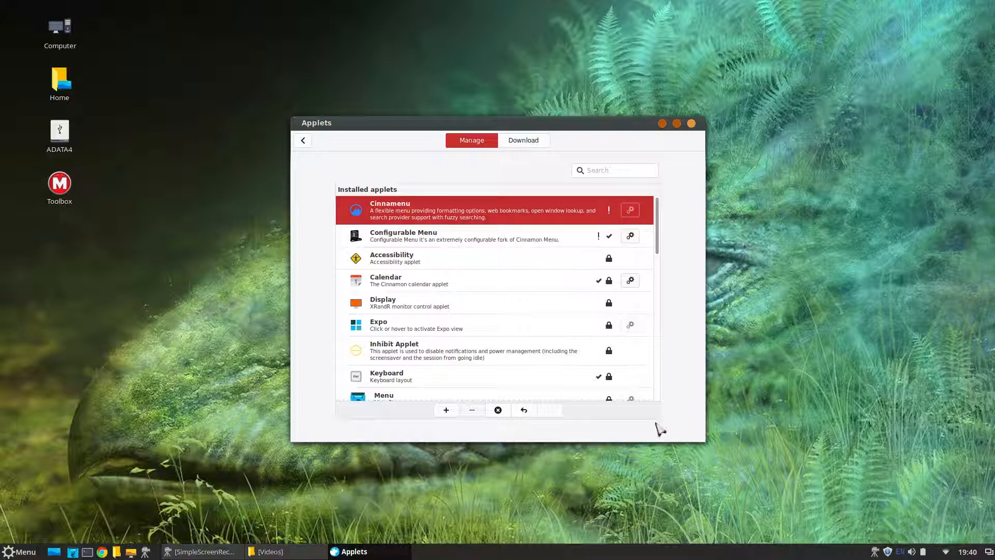
# Add Cinnamenu to the panel and browse its categories, checking LibreOffice Draw's options
pyautogui.click(443, 411)
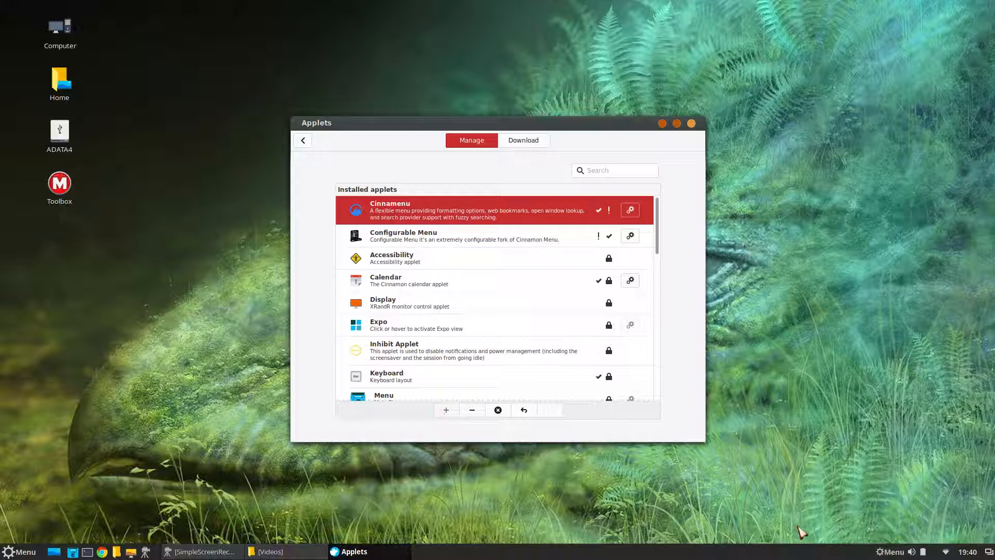
pyautogui.click(855, 554)
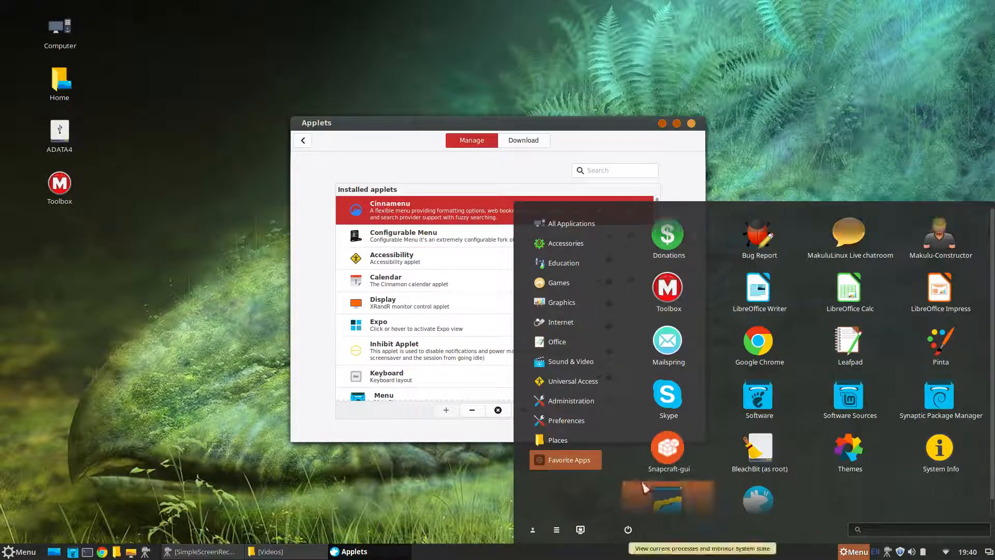
pyautogui.moveTo(557, 231)
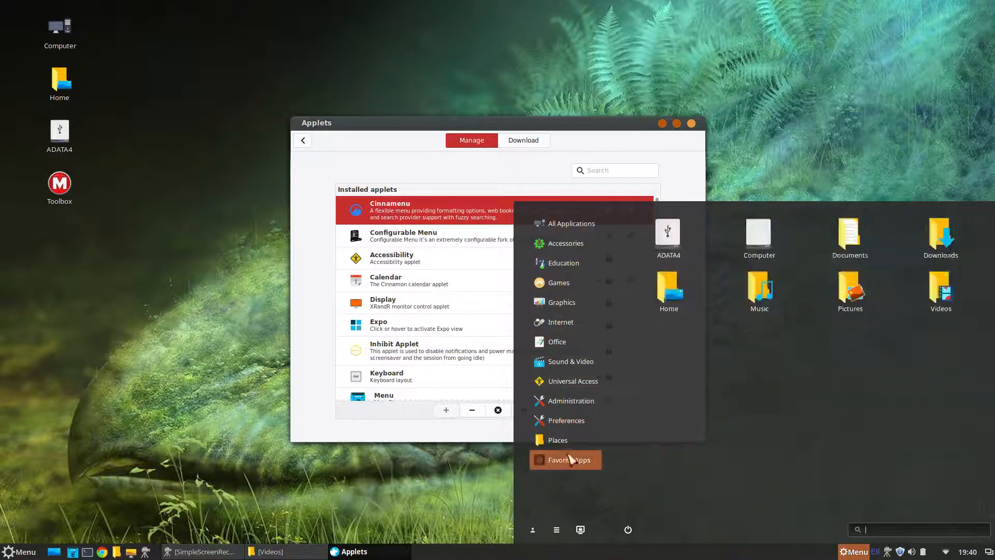
pyautogui.moveTo(557, 341)
pyautogui.rightClick(637, 310)
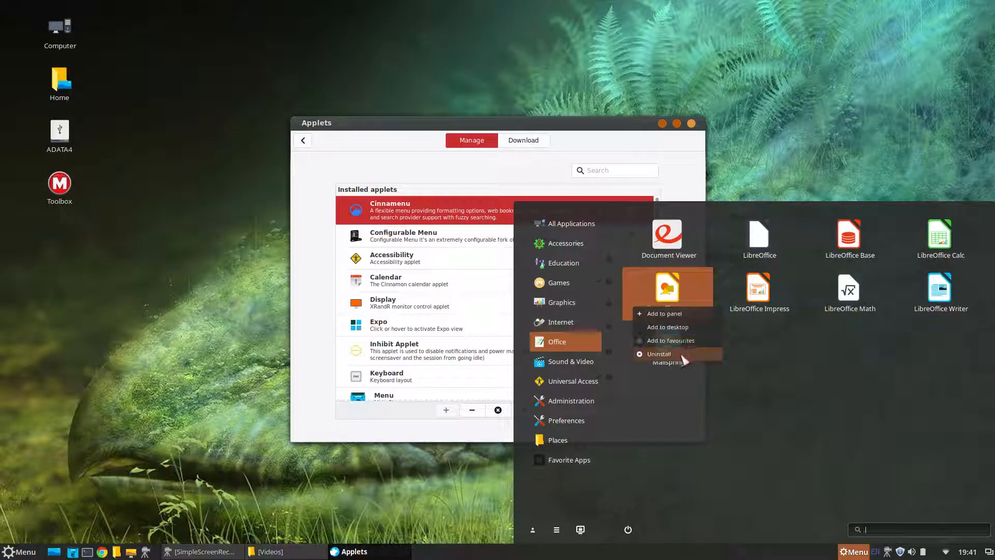
pyautogui.click(425, 519)
# Reopen and close the Cinnamenu menu, then bring up its panel applet options
pyautogui.click(853, 553)
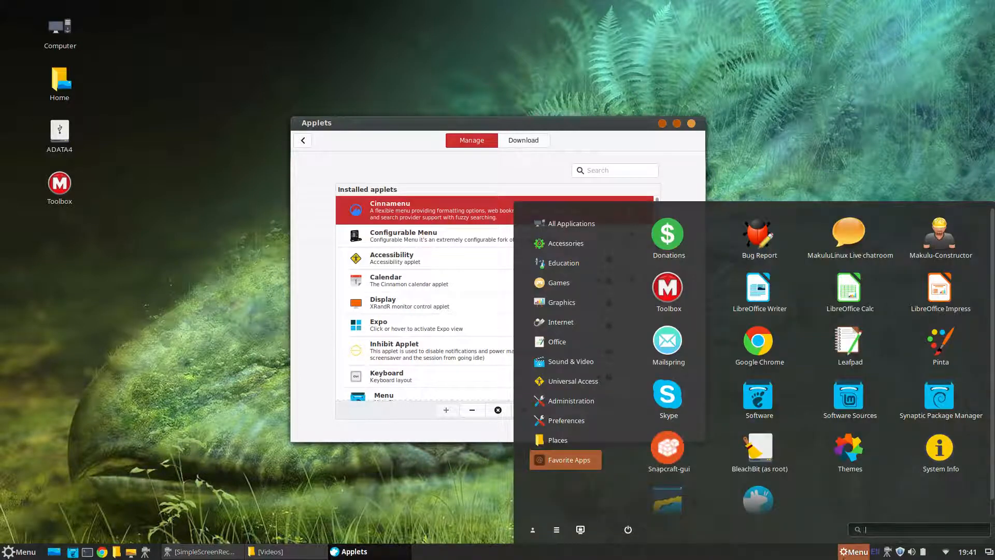
pyautogui.click(434, 518)
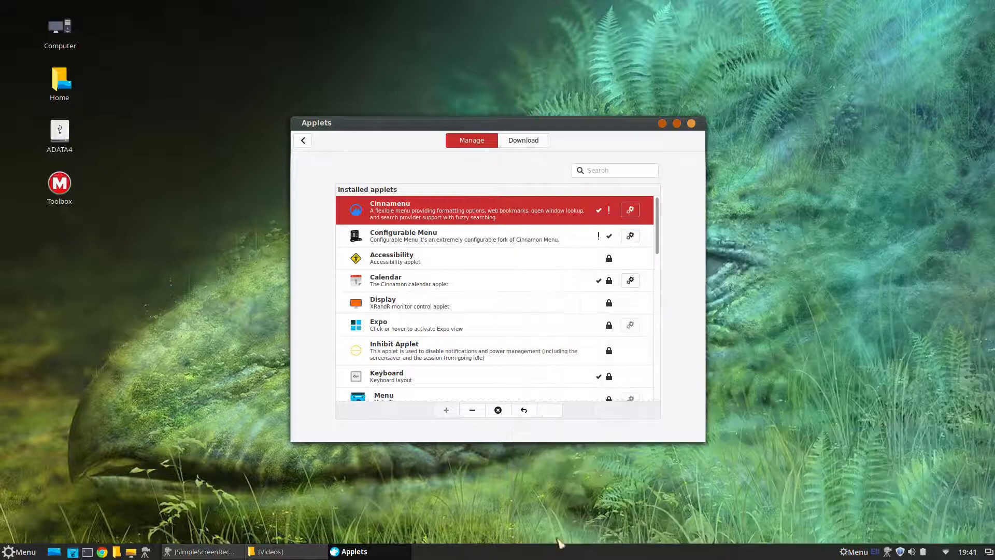
pyautogui.rightClick(845, 552)
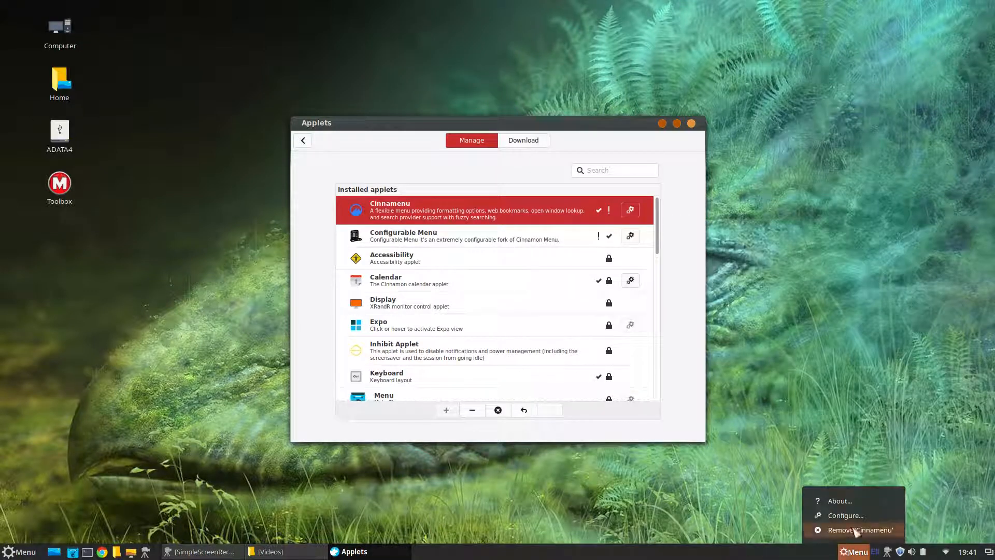
# Remove Cinnamenu from the panel, browse downloadable applets, and close System Settings
pyautogui.click(856, 530)
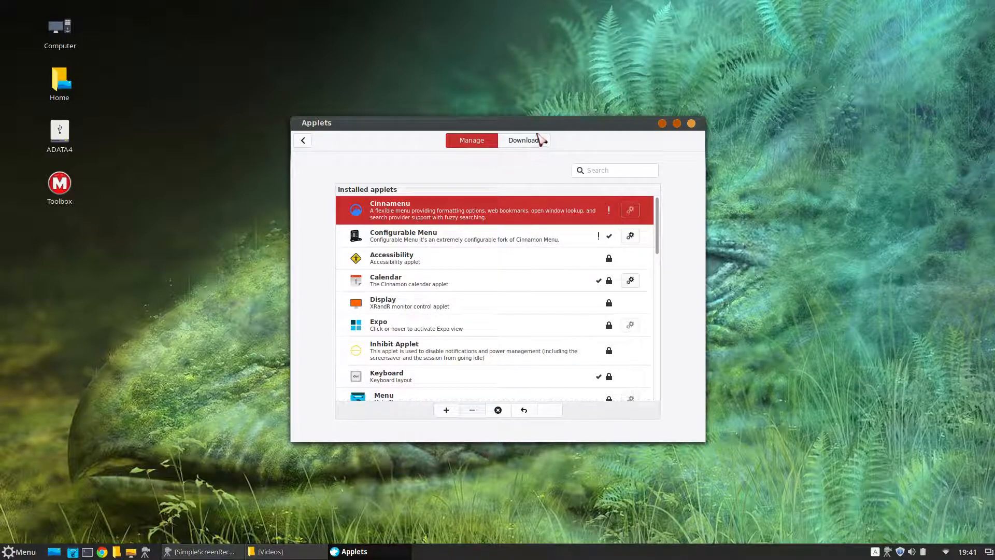
pyautogui.click(539, 139)
pyautogui.scroll(-15, 444, 266)
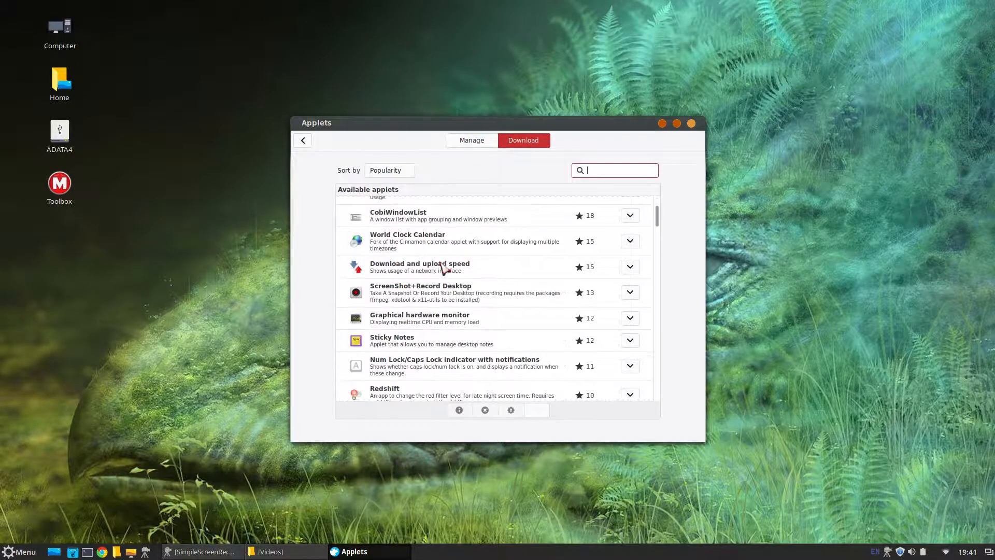
pyautogui.scroll(-13, 444, 268)
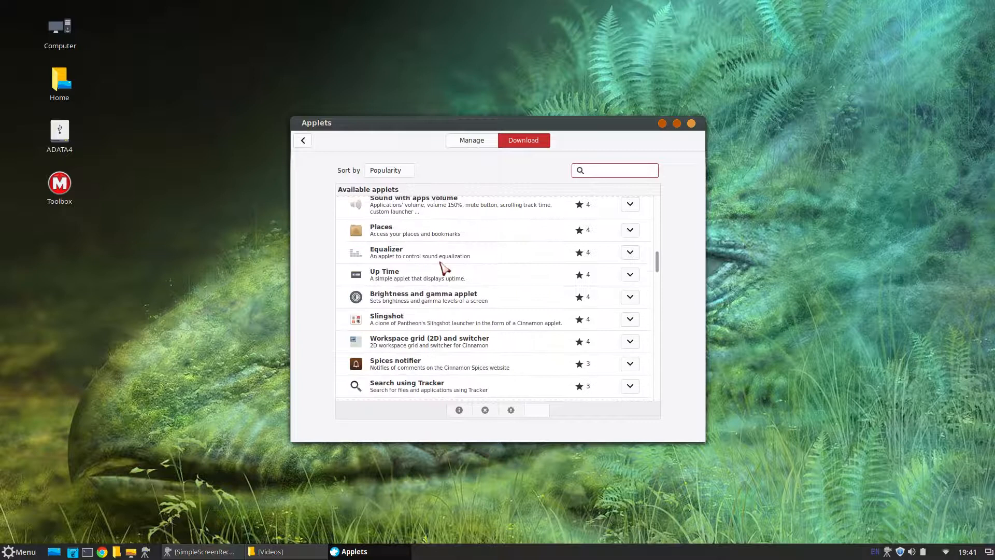
pyautogui.scroll(15, 444, 268)
pyautogui.scroll(20, 443, 266)
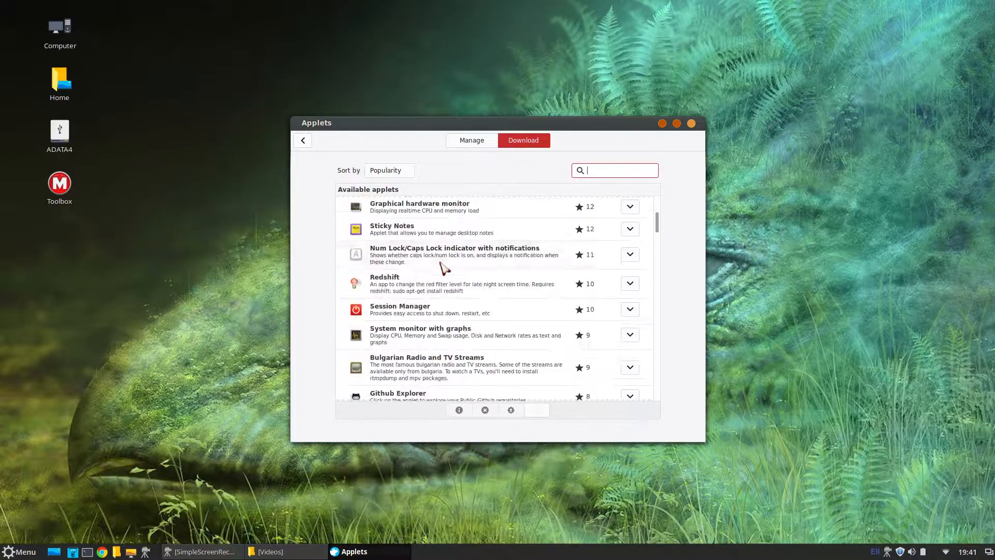
pyautogui.click(303, 142)
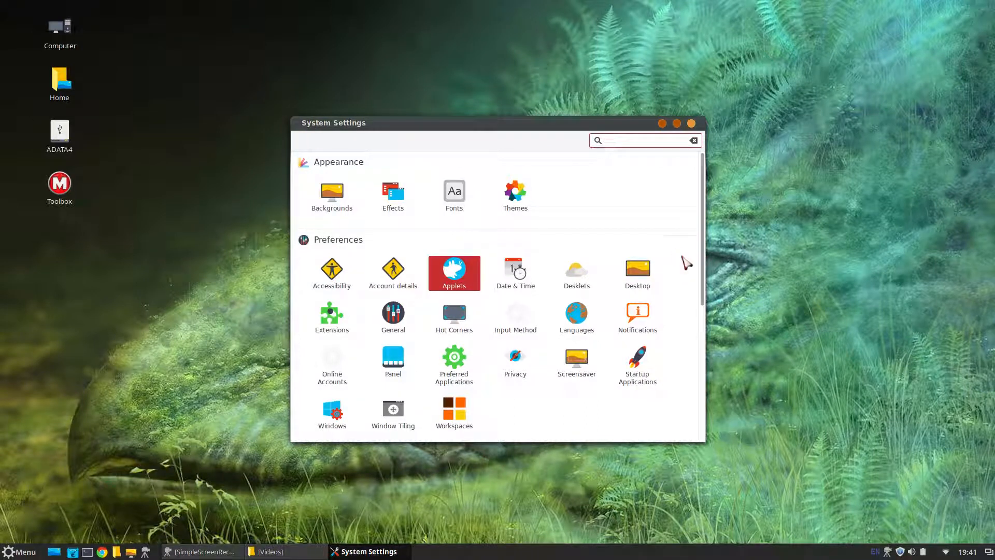
pyautogui.click(692, 124)
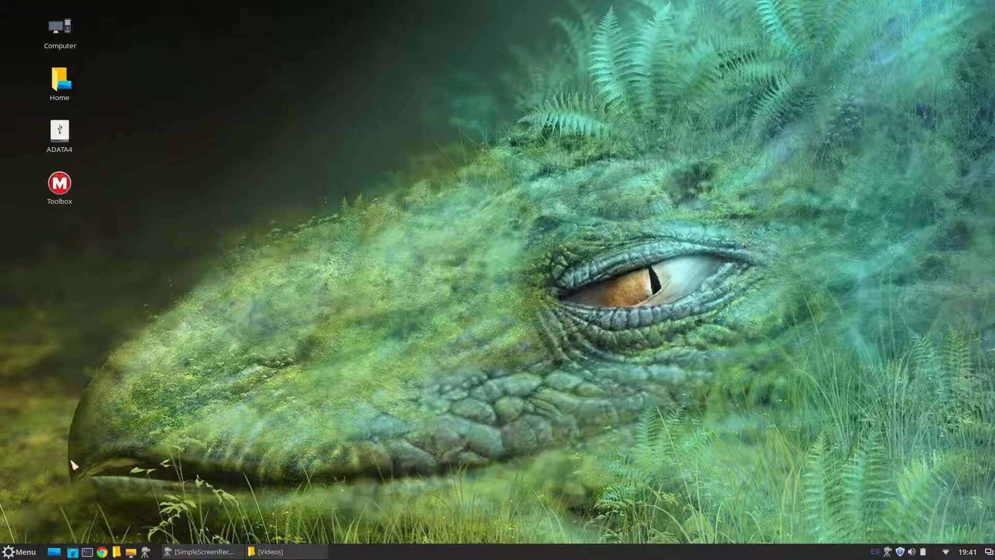
# Launch Chrome, unlock the login keyring with its password, and reposition the window
pyautogui.click(102, 552)
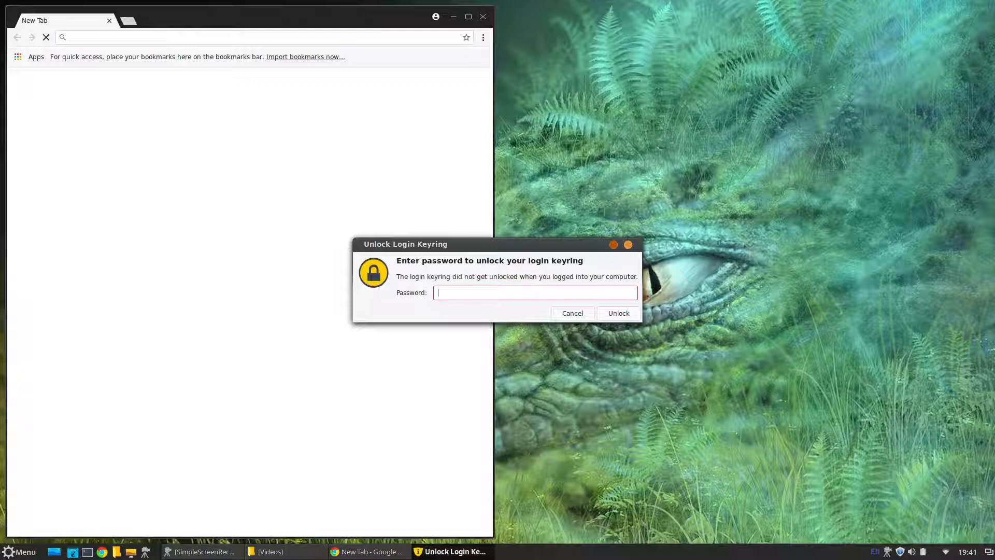
pyautogui.press('Return')
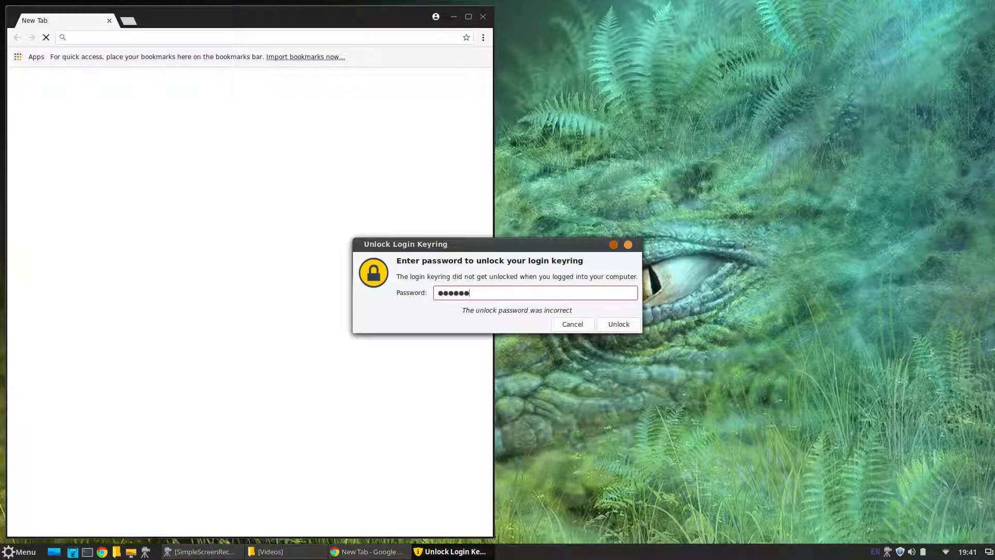
pyautogui.press('Return')
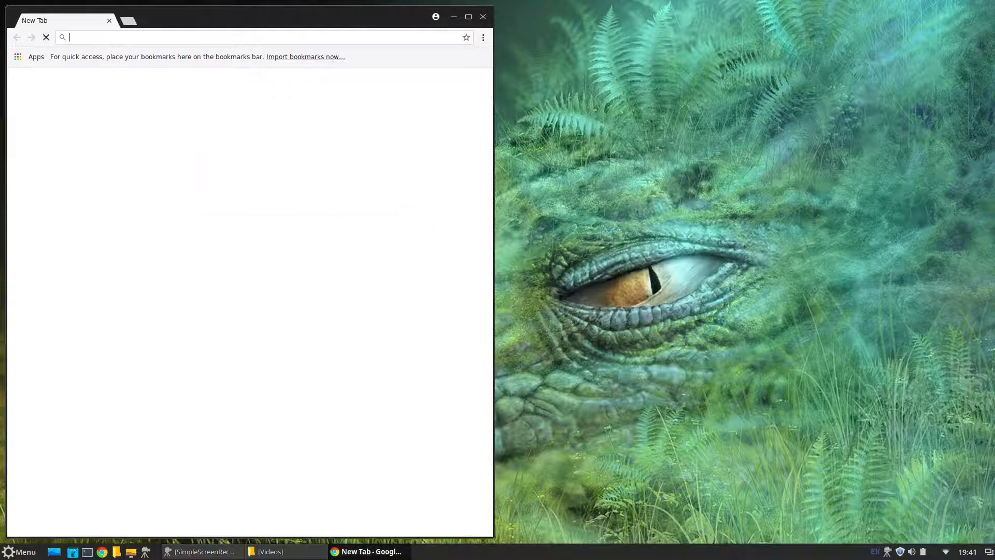
pyautogui.moveTo(350, 16); pyautogui.dragTo(504, 36)
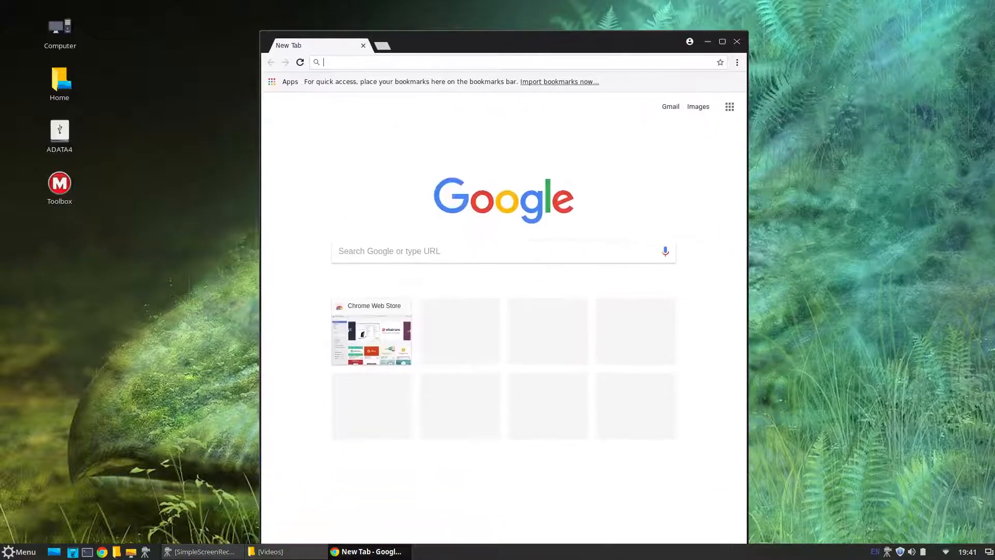
pyautogui.click(18, 552)
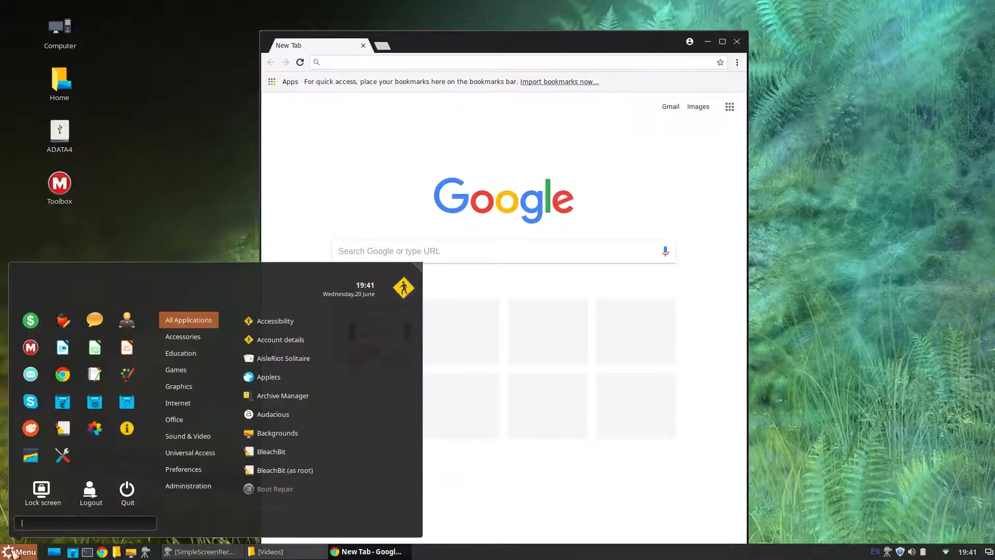
# In Window Tiling, enable maximizing instead of tiling when dragging to the top edge
pyautogui.click(61, 456)
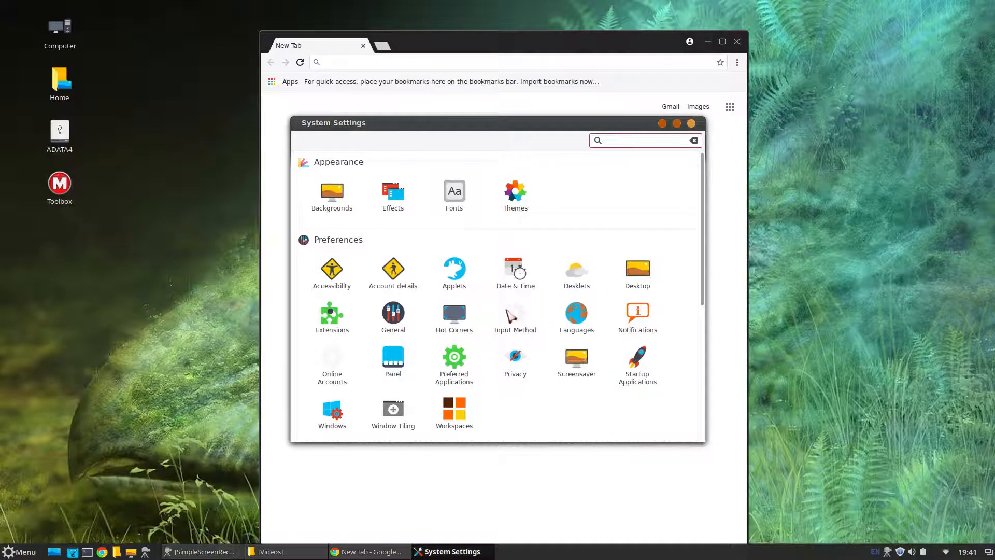
pyautogui.scroll(-3, 512, 318)
pyautogui.scroll(-2, 512, 319)
pyautogui.scroll(3, 520, 318)
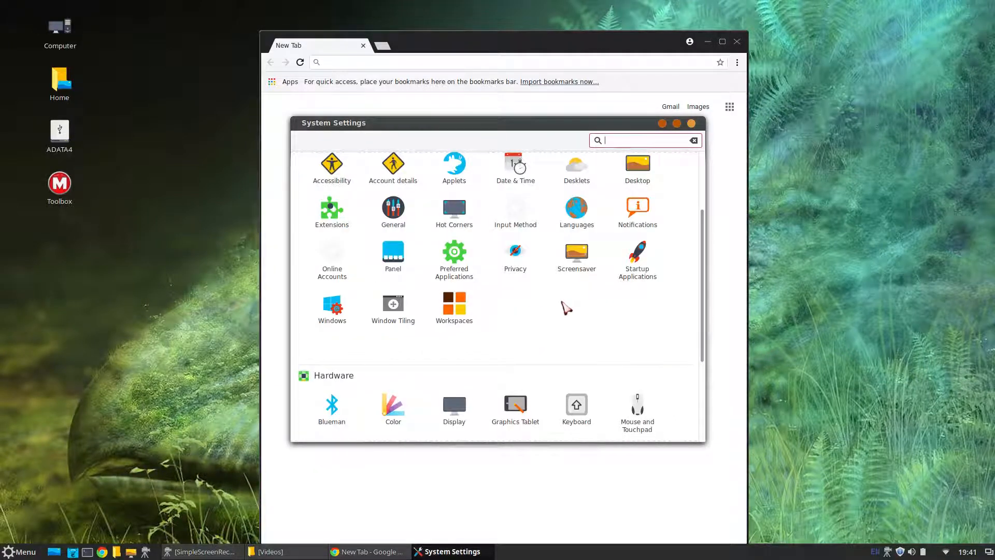
pyautogui.scroll(-2, 566, 308)
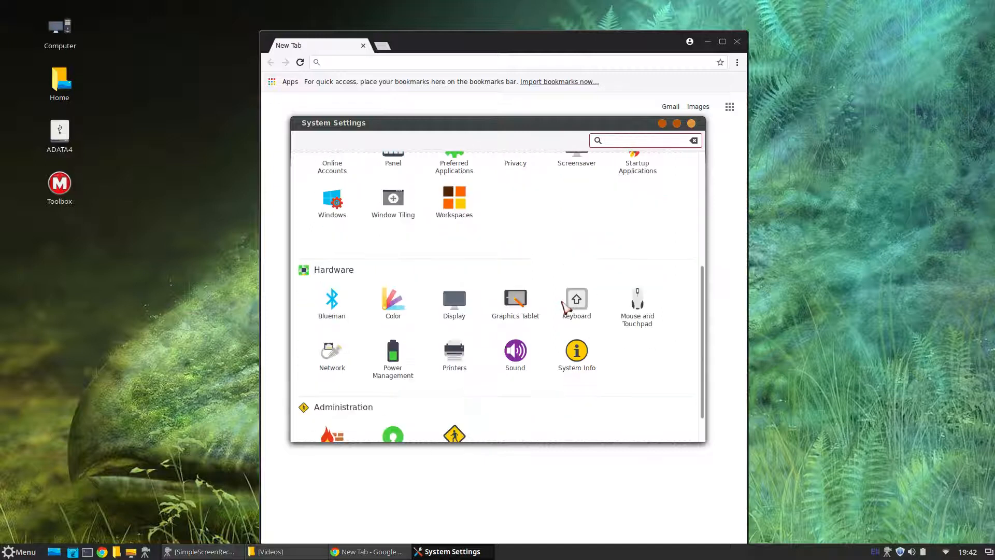
pyautogui.scroll(-1, 566, 308)
pyautogui.scroll(5, 566, 309)
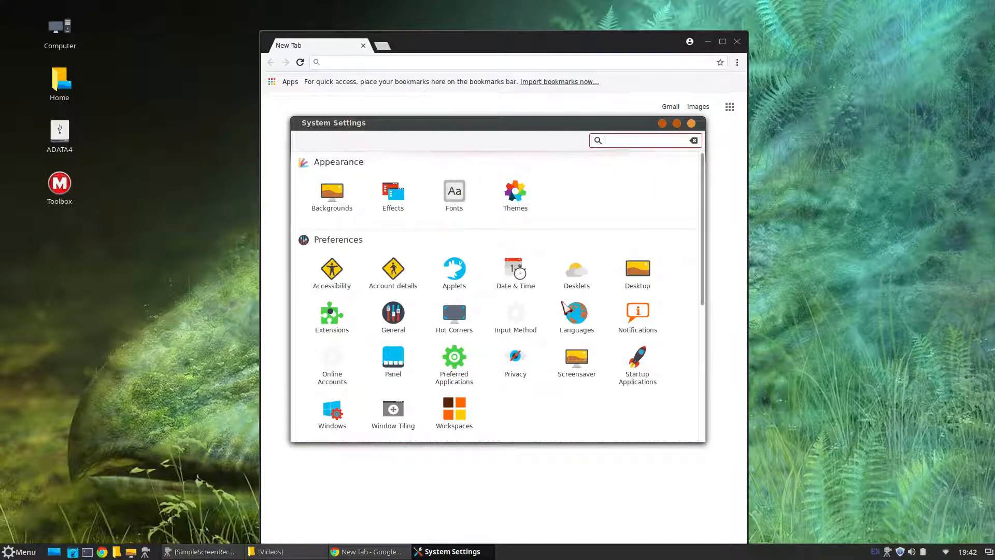
pyautogui.scroll(-1, 566, 309)
pyautogui.click(395, 378)
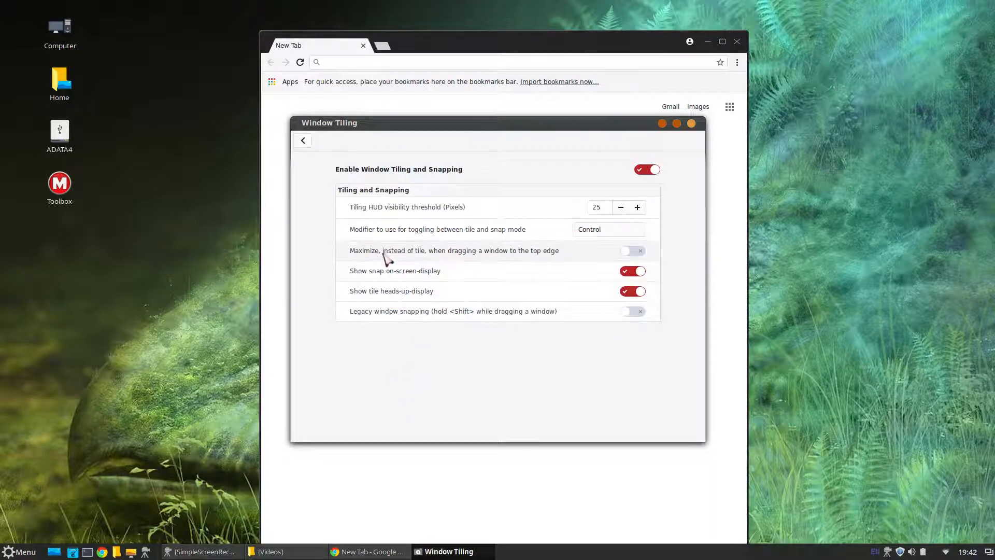
pyautogui.click(641, 252)
# Test the behaviour by dragging, maximizing and restoring the tiling settings window
pyautogui.moveTo(539, 128); pyautogui.dragTo(515, 158)
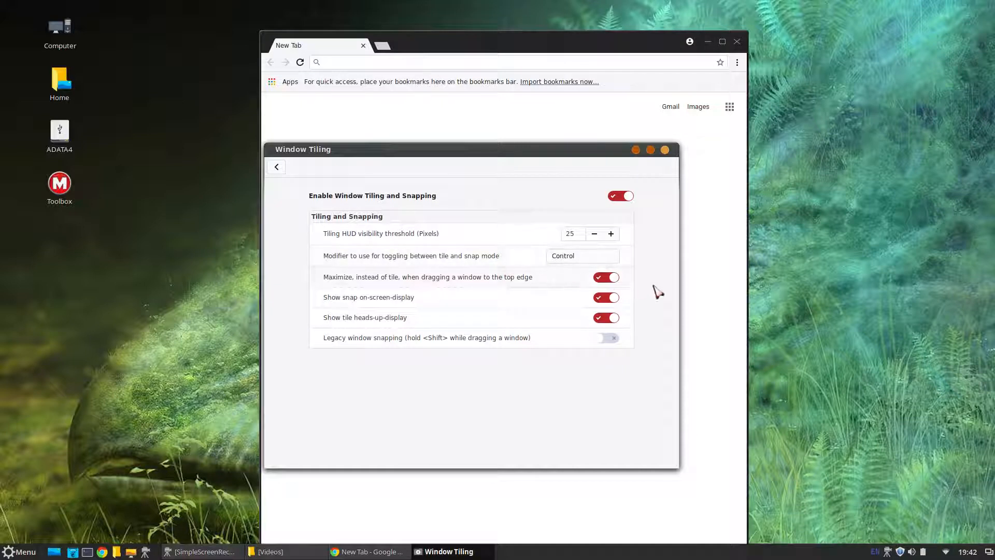
pyautogui.moveTo(493, 151); pyautogui.dragTo(553, 127)
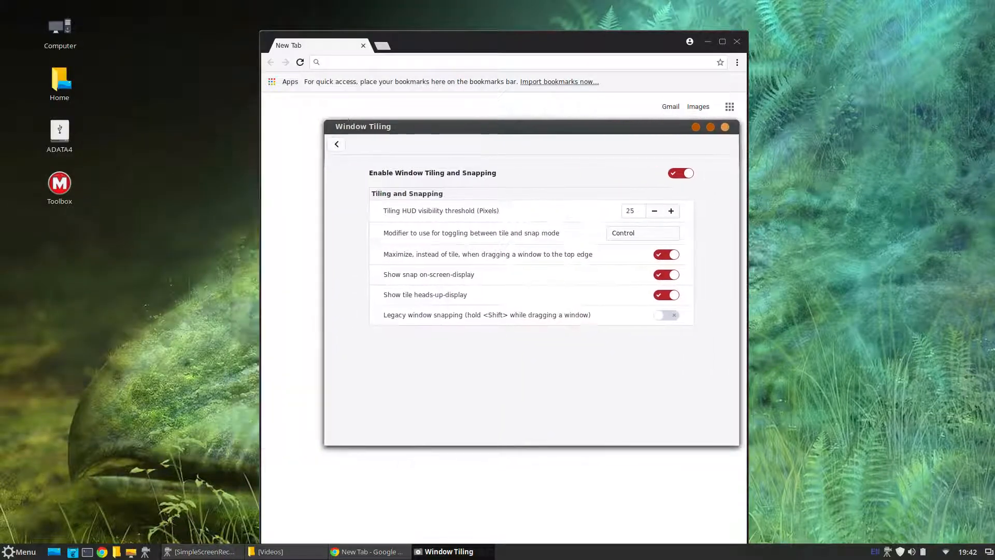
pyautogui.doubleClick(554, 130)
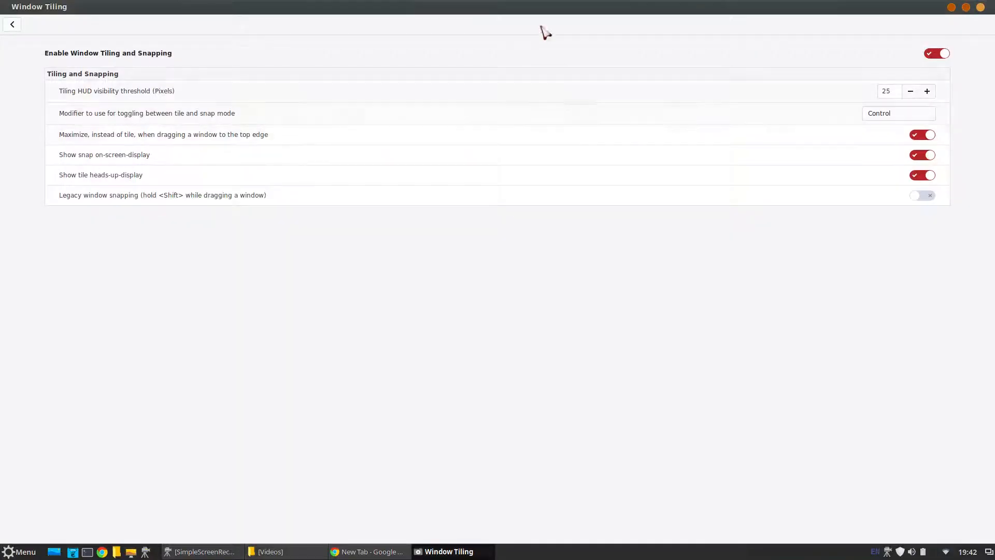
pyautogui.moveTo(528, 15); pyautogui.dragTo(460, 84)
# Maximize Chrome by dragging it to the top edge and show About Chrome (version 67.0.3396.87)
pyautogui.click(666, 84)
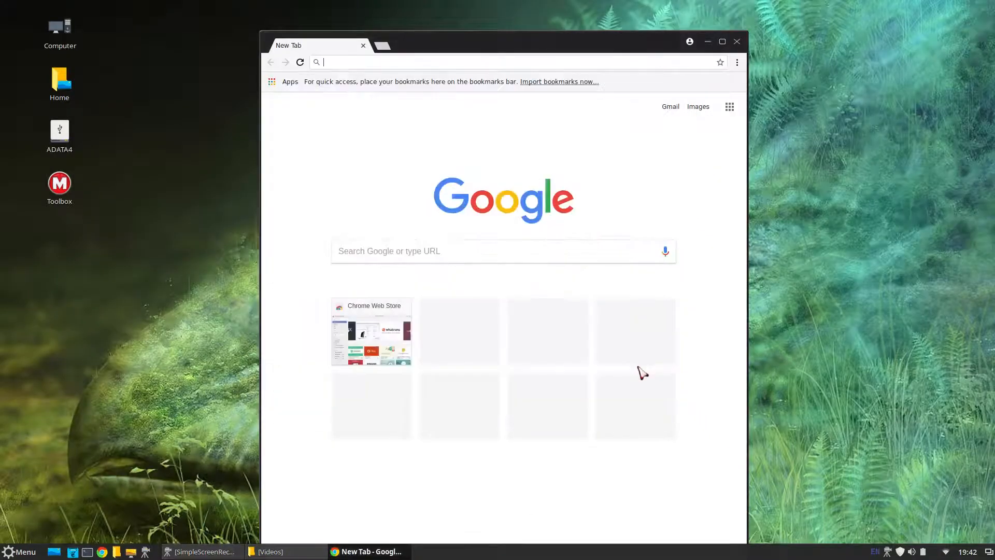
pyautogui.moveTo(530, 49); pyautogui.dragTo(456, 2)
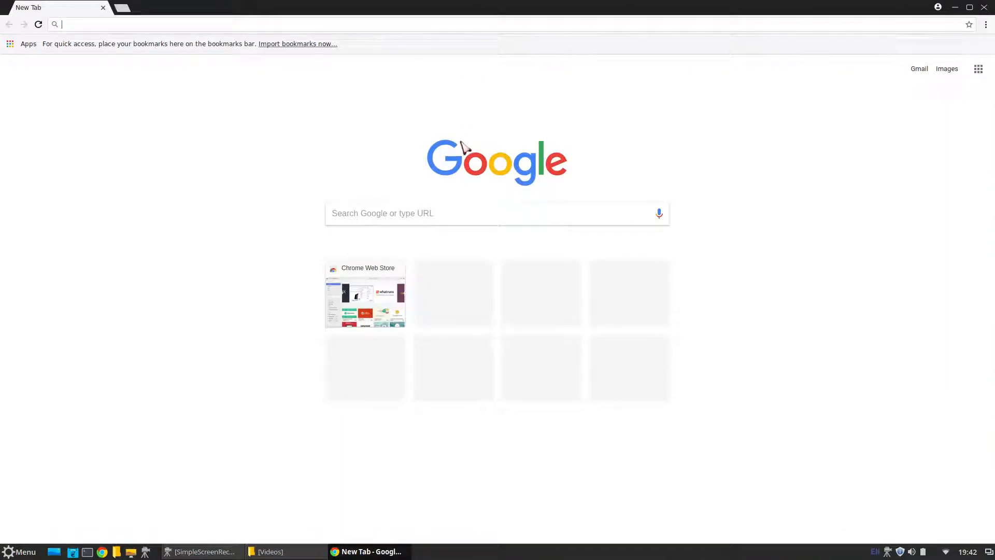
pyautogui.click(984, 25)
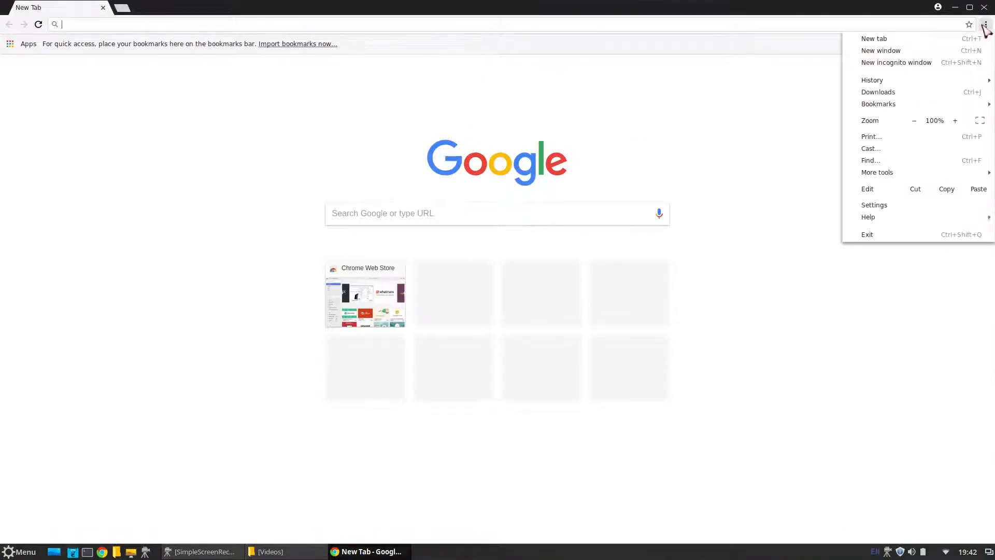
pyautogui.moveTo(890, 220)
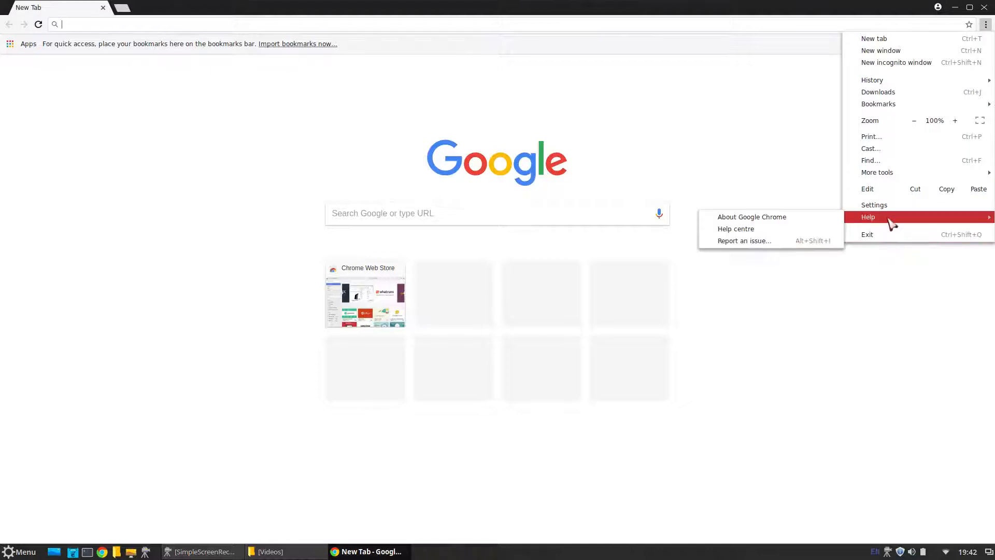
pyautogui.click(771, 218)
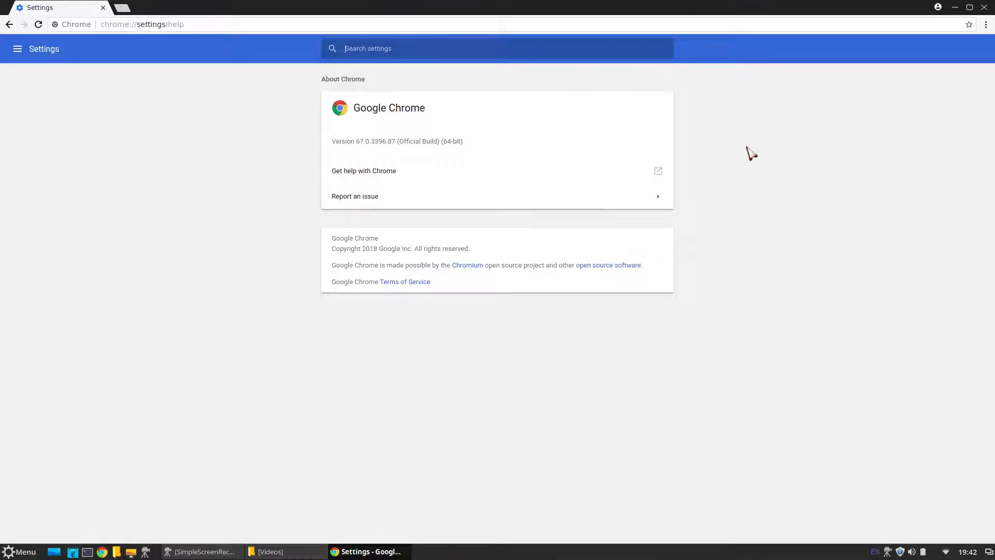
# Close Chrome and open Change Desktop Background from the desktop's right-click menu
pyautogui.click(984, 5)
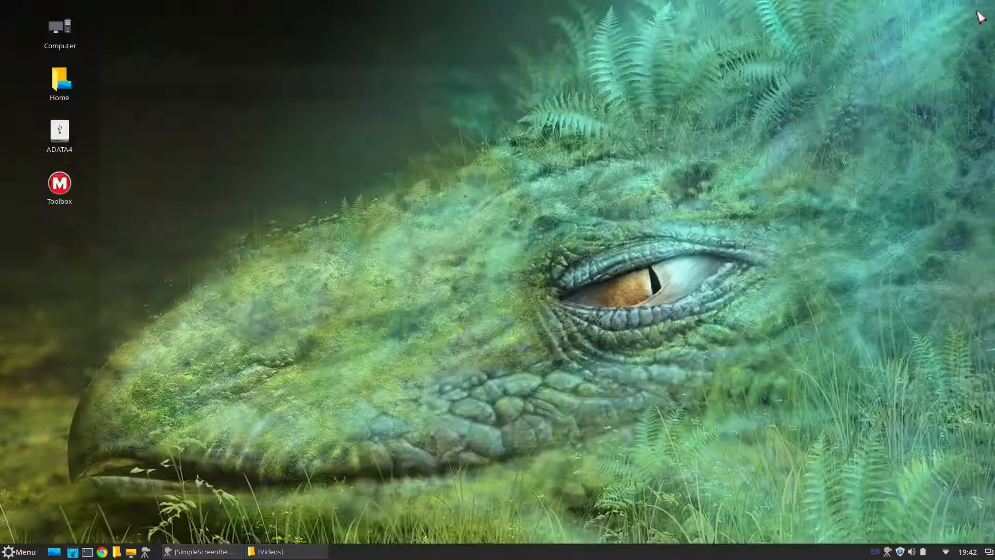
pyautogui.rightClick(191, 166)
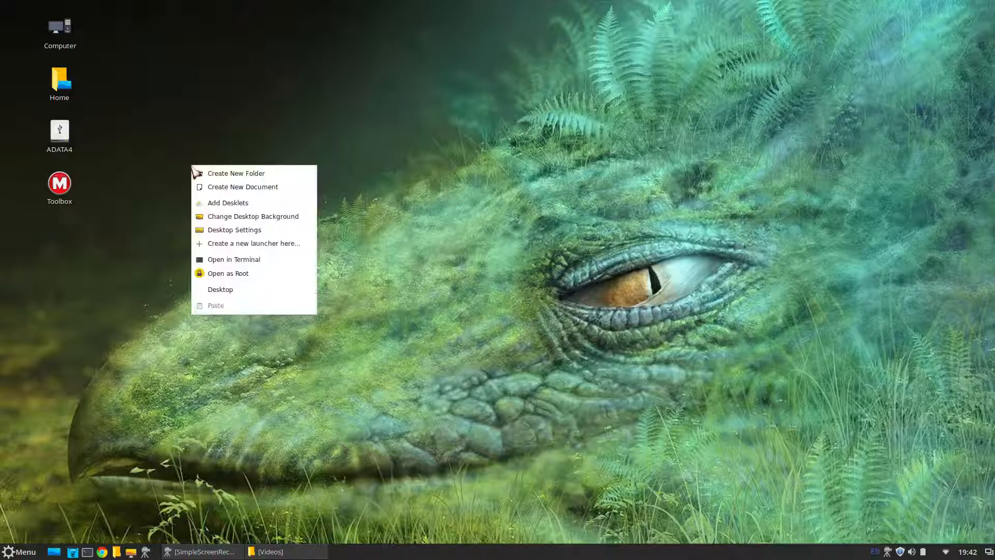
pyautogui.click(275, 217)
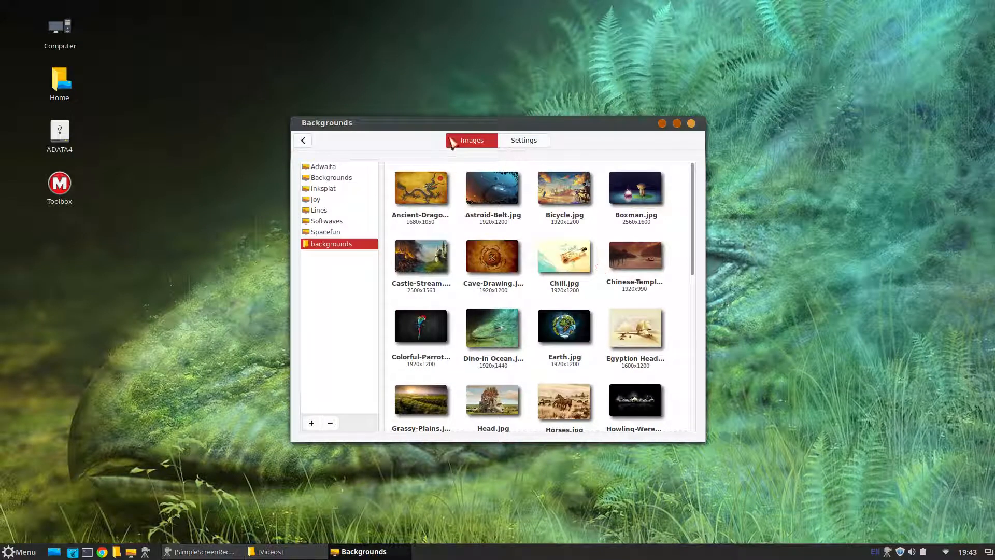
# Drag the Backgrounds window to several positions around the screen
pyautogui.moveTo(461, 125); pyautogui.dragTo(623, 114)
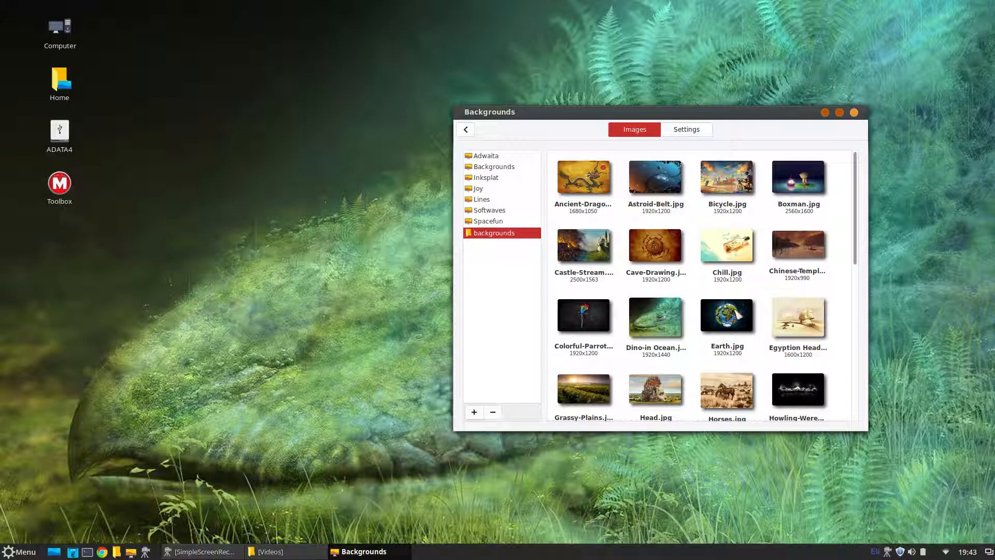
pyautogui.moveTo(704, 118); pyautogui.dragTo(532, 185)
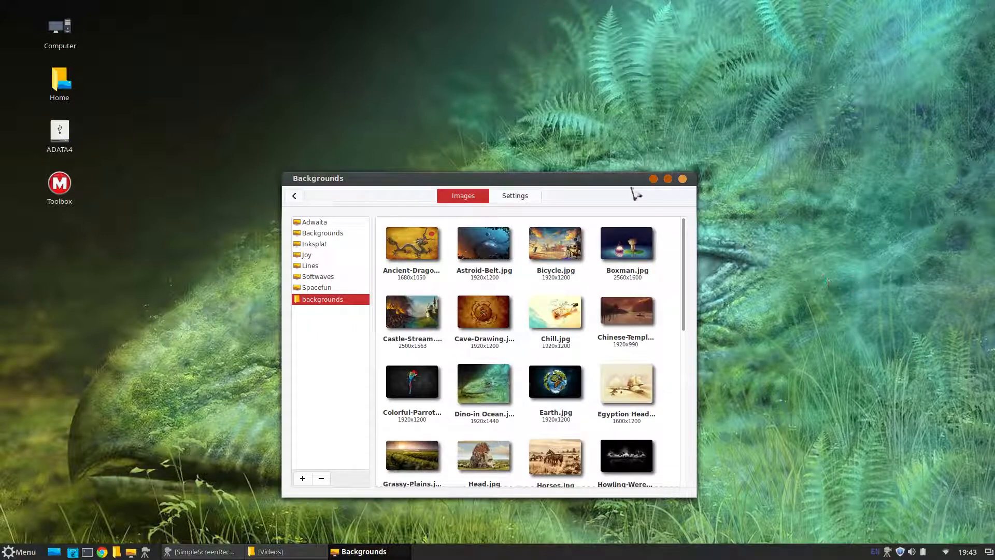
pyautogui.moveTo(523, 179); pyautogui.dragTo(684, 201)
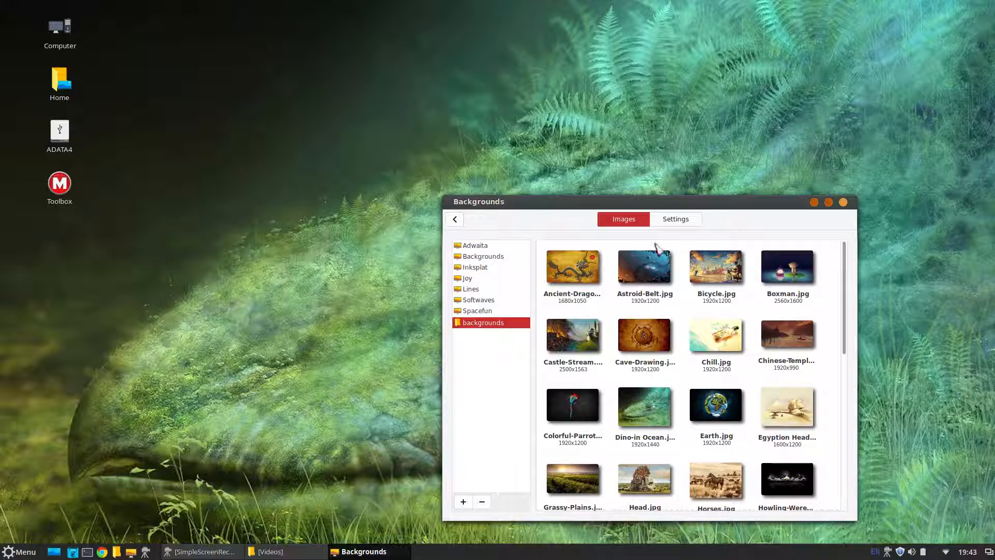
pyautogui.moveTo(667, 208); pyautogui.dragTo(795, 218)
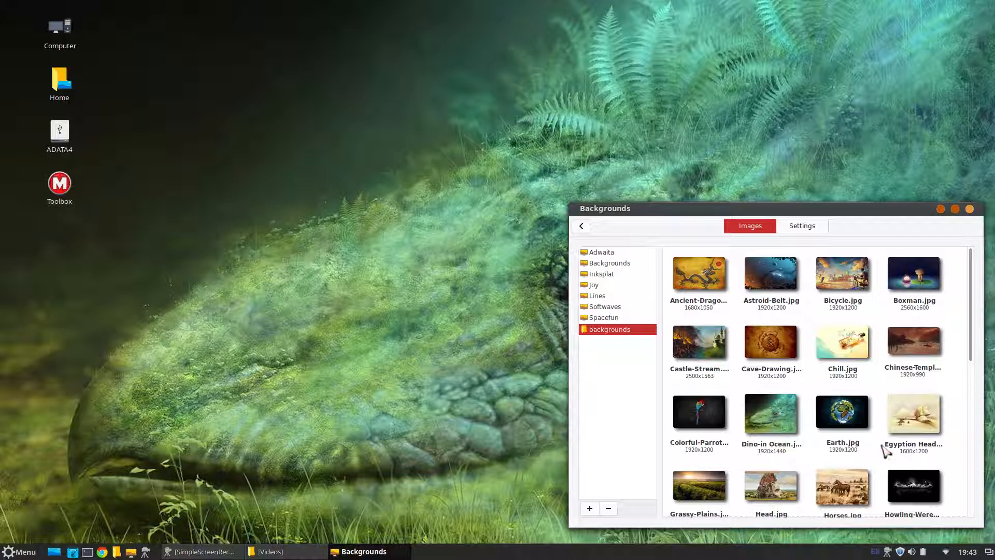
# Preview wallpapers from Ancient-Dragon, Astroid-Belt and Bicycle through Earth and Egyptian Head
pyautogui.click(702, 274)
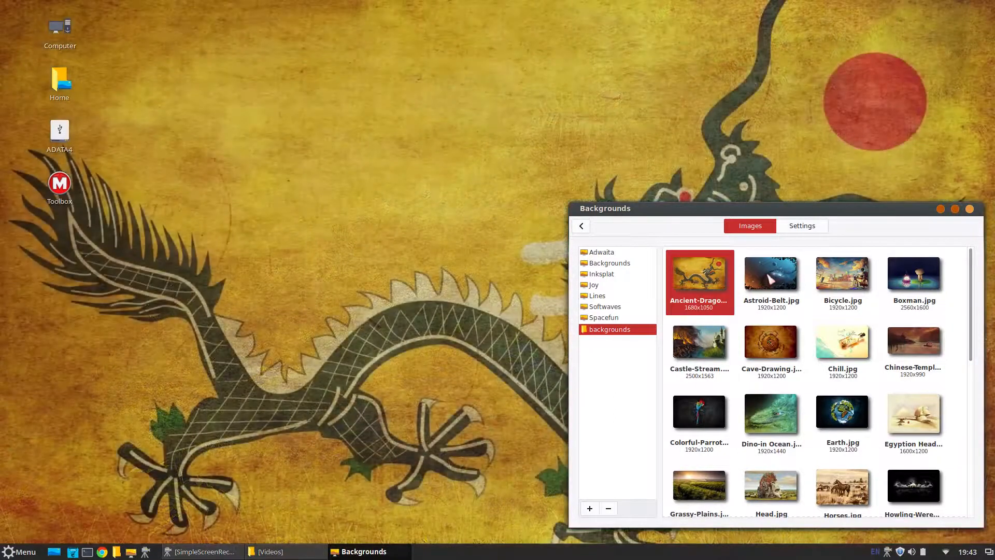
pyautogui.click(801, 277)
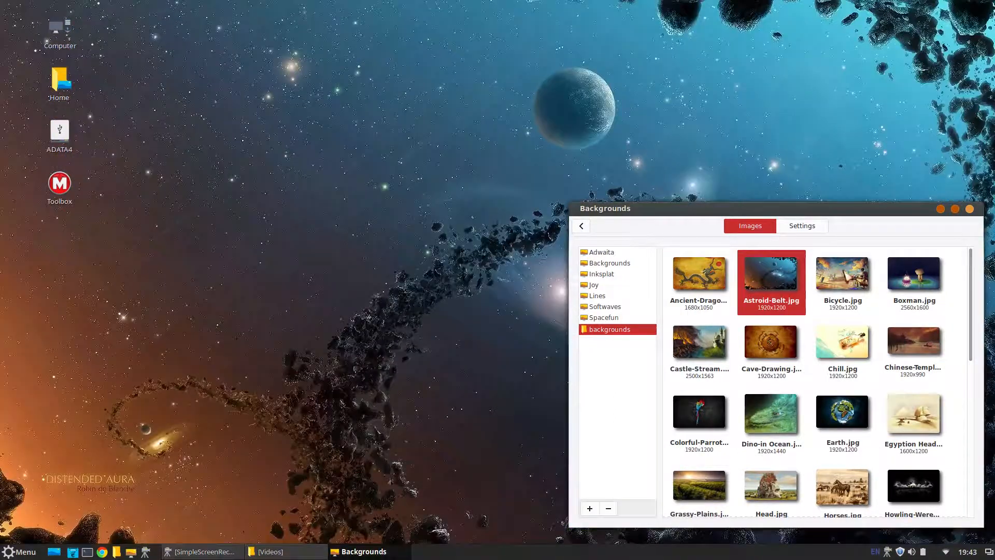
pyautogui.click(850, 277)
pyautogui.click(914, 286)
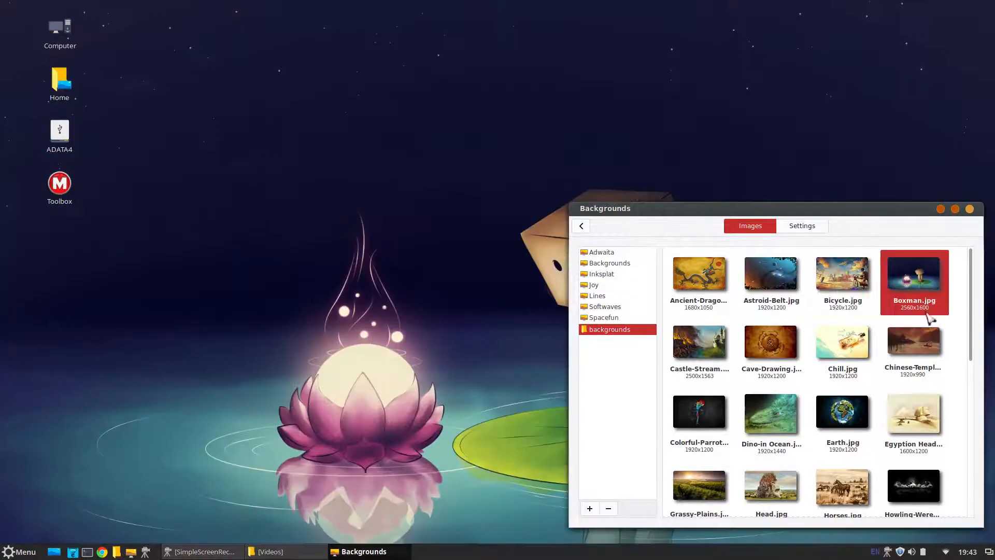
pyautogui.click(923, 337)
pyautogui.click(844, 346)
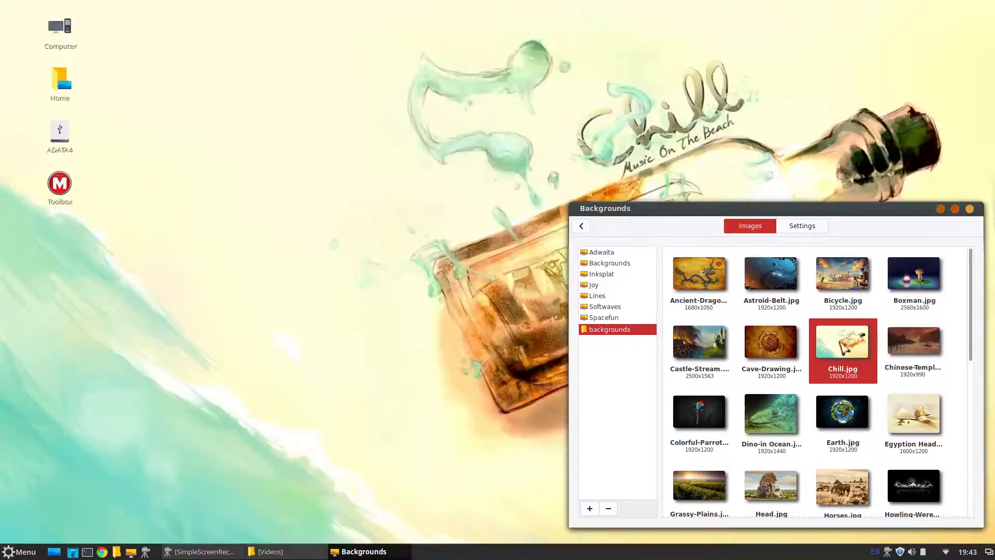
pyautogui.click(769, 346)
pyautogui.click(704, 353)
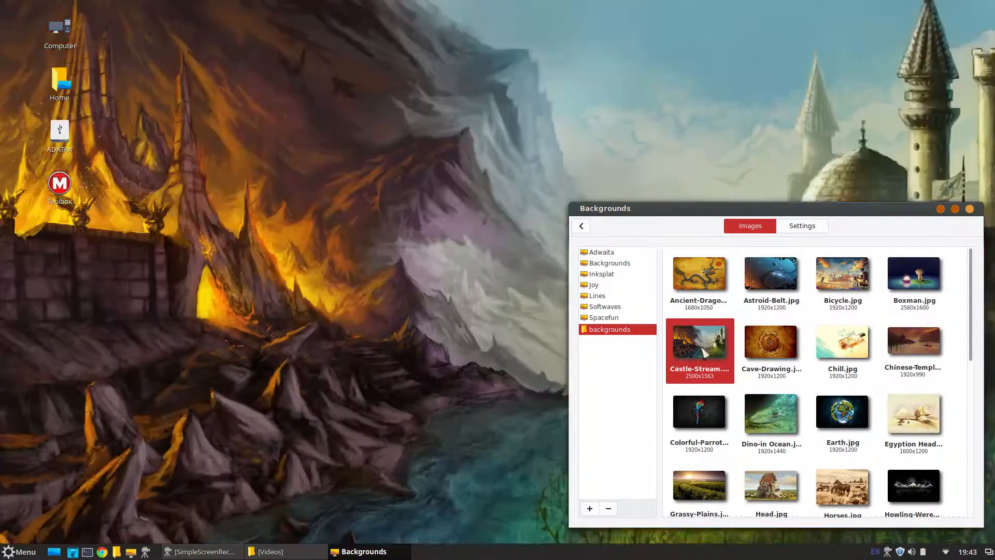
pyautogui.click(702, 412)
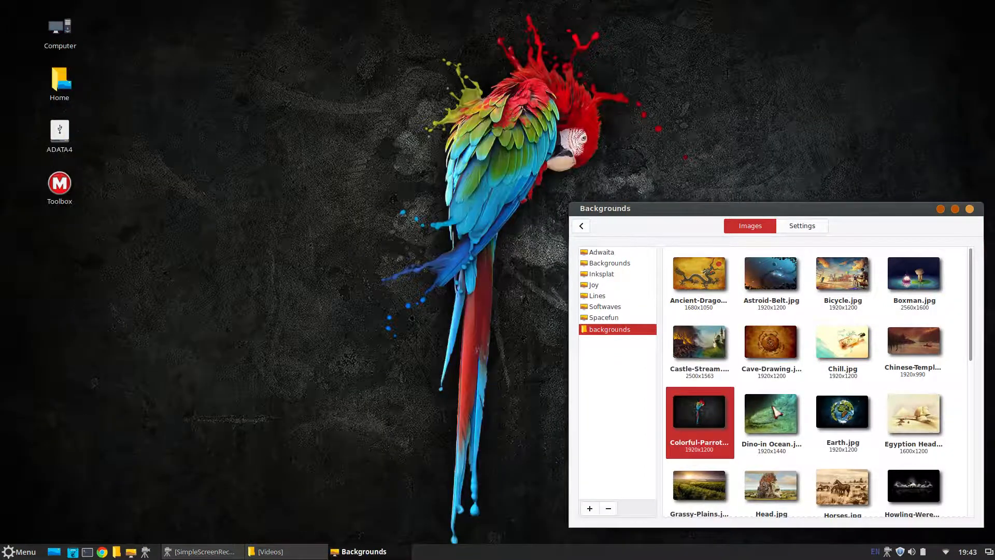
pyautogui.click(776, 412)
pyautogui.click(840, 410)
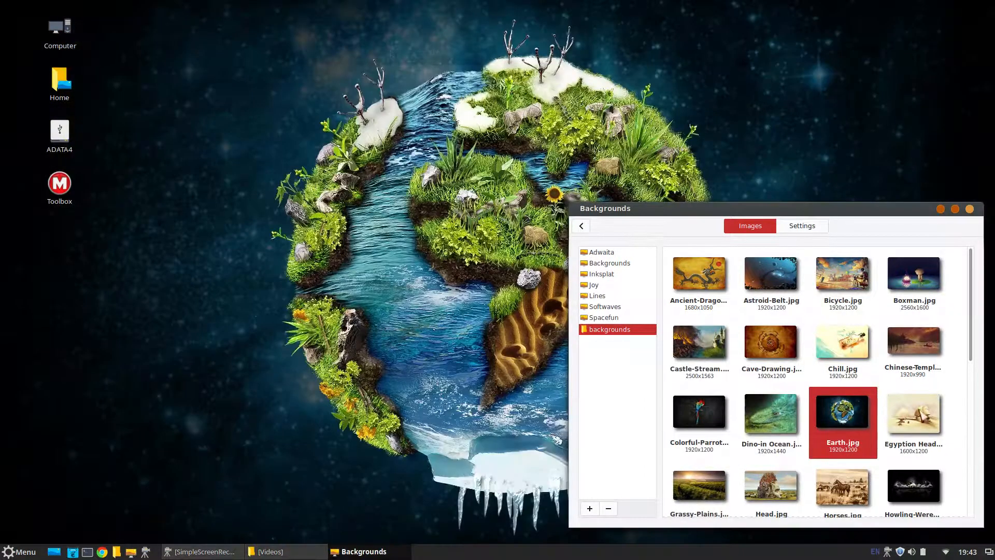
pyautogui.click(920, 412)
# Preview Grassy-Plains, Head, Horses, the wolf scene, Mobi-Dick, Modern-Art and Monster wallpapers
pyautogui.click(713, 491)
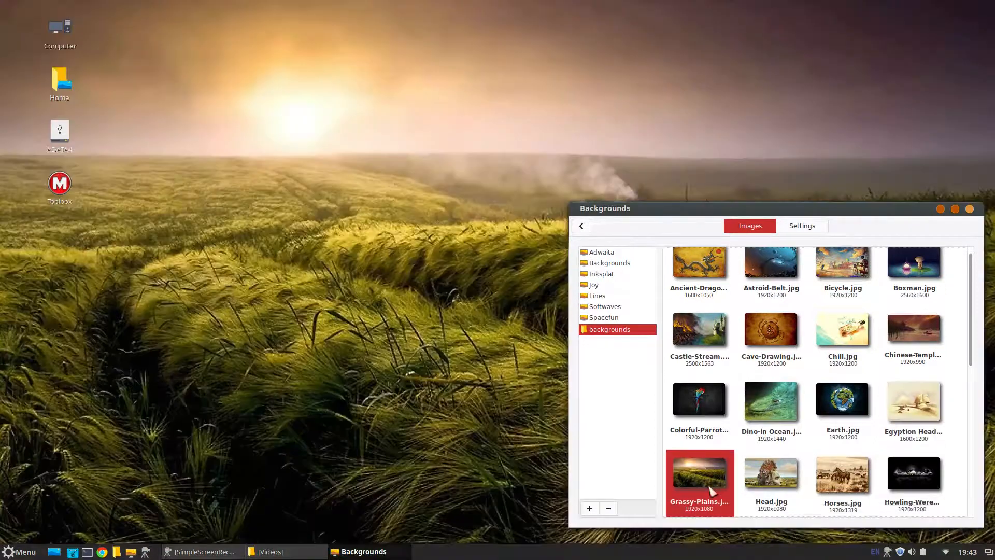
pyautogui.click(776, 482)
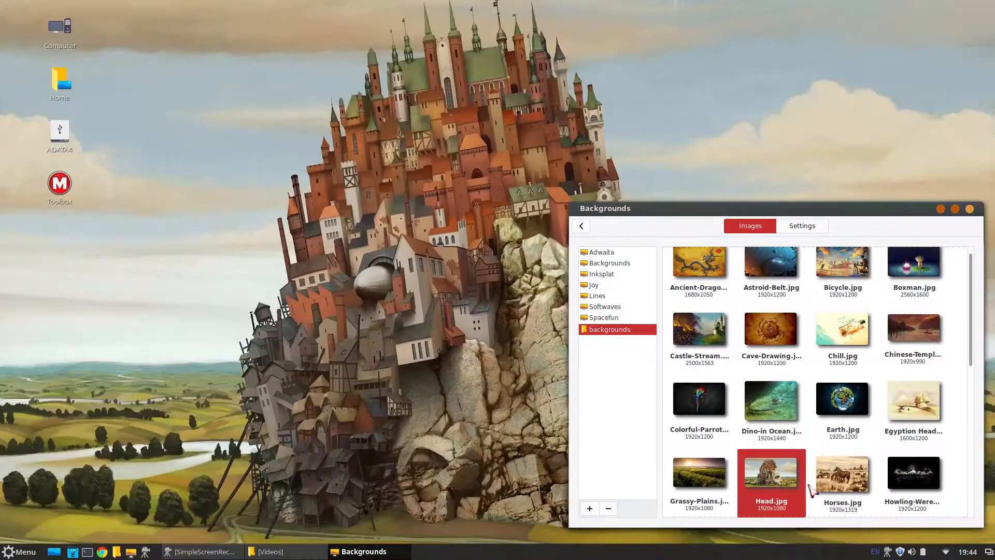
pyautogui.click(842, 484)
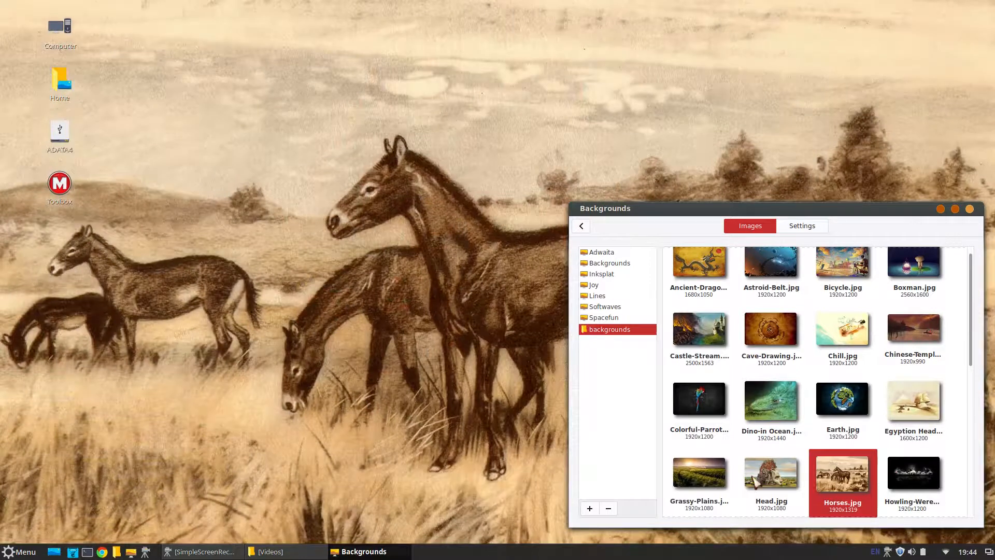
pyautogui.click(755, 482)
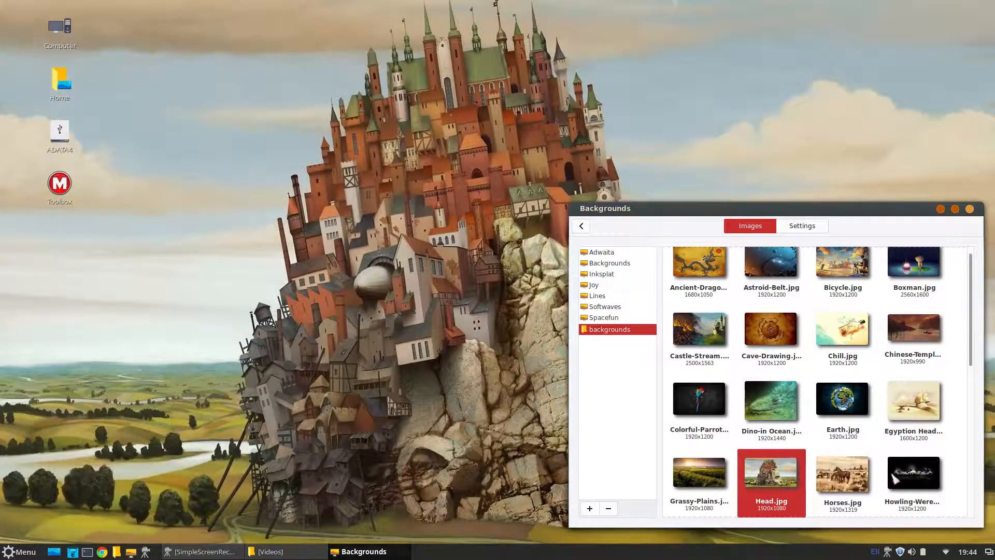
pyautogui.click(856, 479)
pyautogui.click(933, 473)
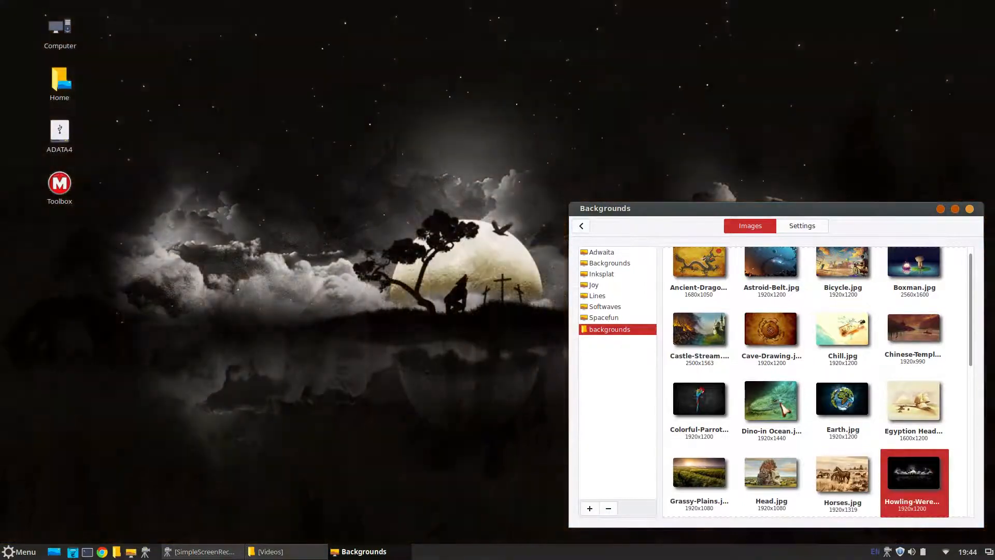
pyautogui.scroll(-5, 781, 406)
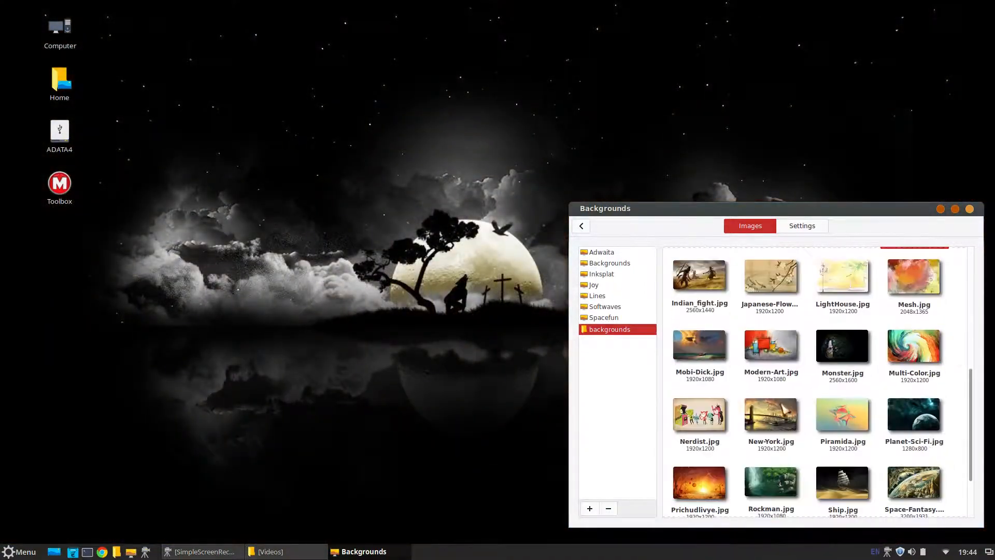
pyautogui.click(718, 365)
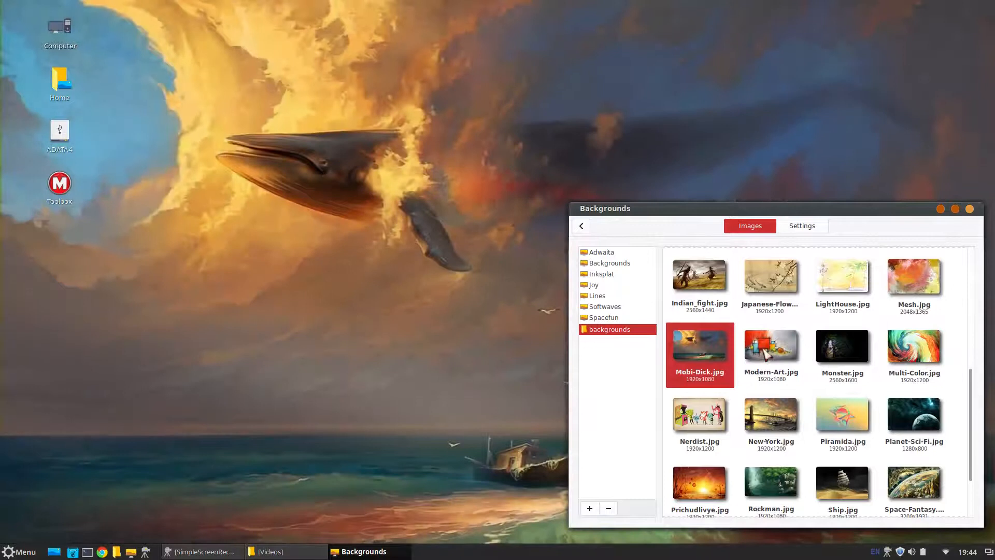
pyautogui.moveTo(793, 209); pyautogui.dragTo(752, 165)
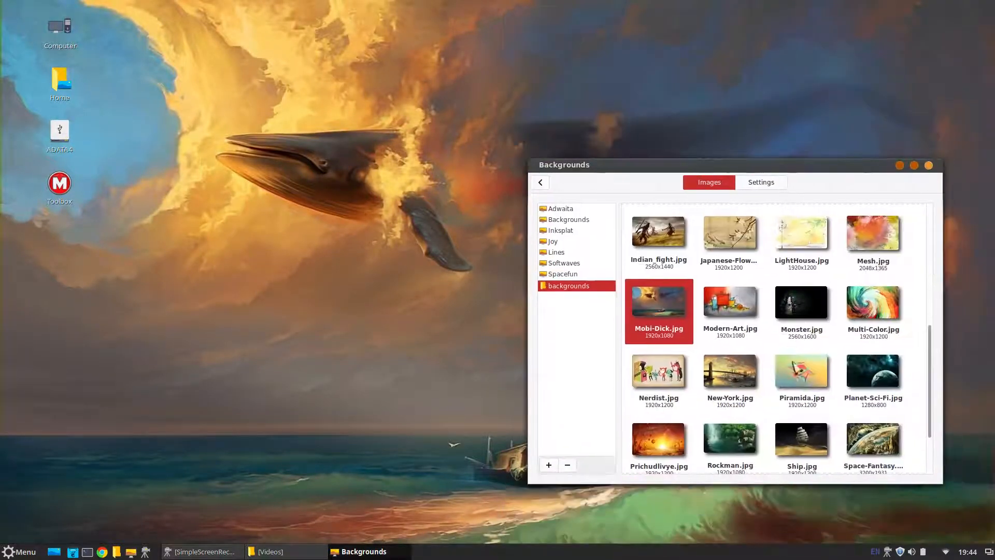
pyautogui.click(766, 314)
pyautogui.click(801, 305)
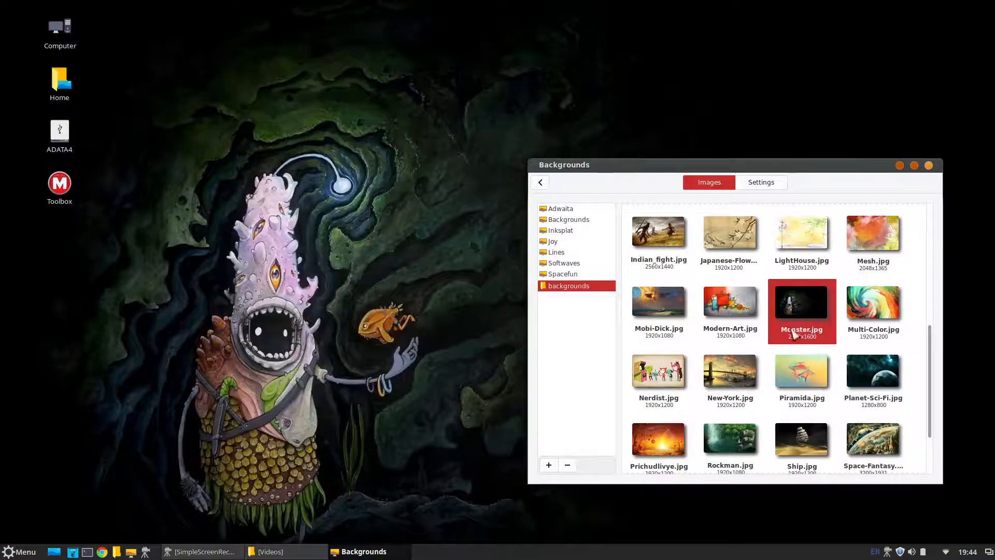
# Try Wave, Vector-Art and Tiger, then settle on TeaParty.jpg as the wallpaper
pyautogui.scroll(-3, 801, 337)
pyautogui.click(850, 423)
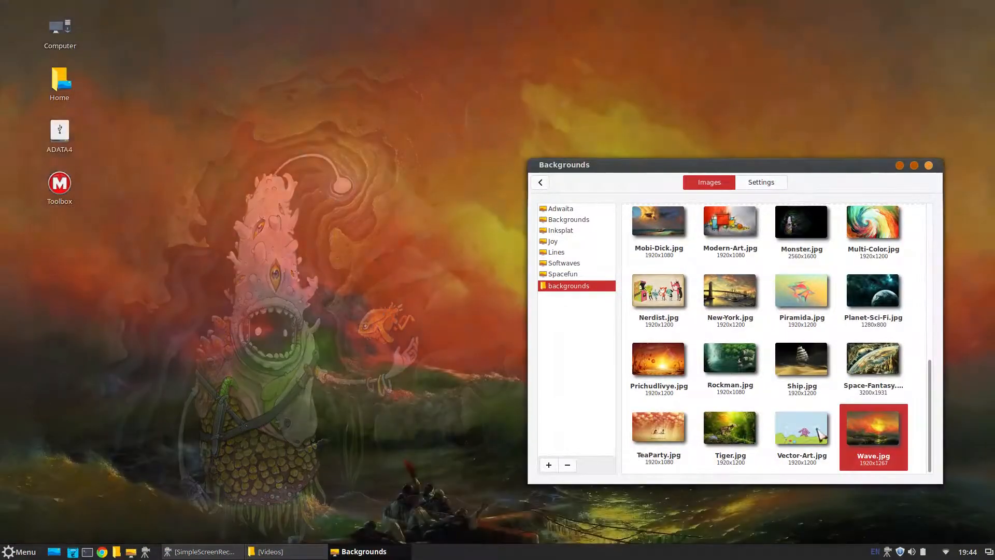
pyautogui.click(815, 434)
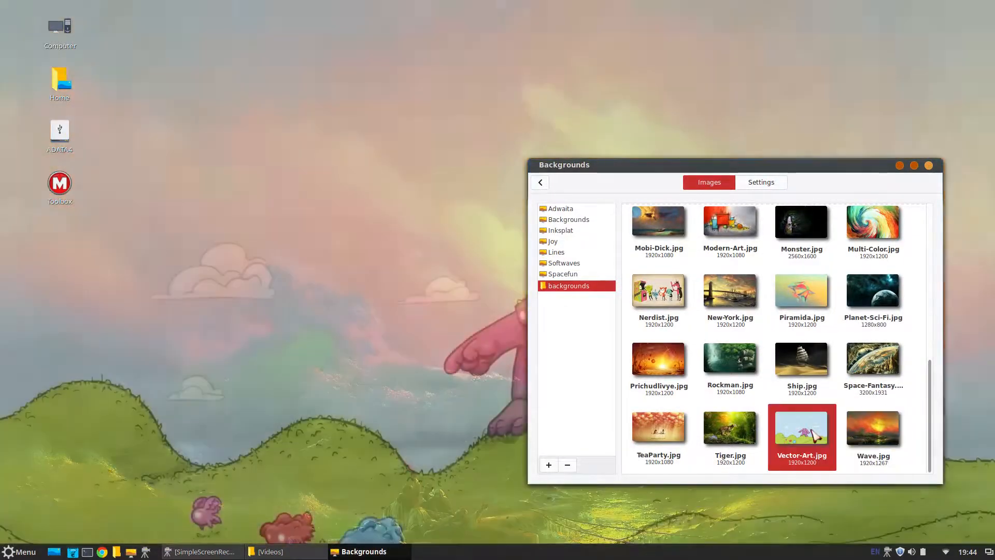
pyautogui.click(885, 450)
pyautogui.moveTo(763, 171)
pyautogui.mouseDown()
pyautogui.moveTo(830, 15)
pyautogui.moveTo(703, 13)
pyautogui.moveTo(675, 30)
pyautogui.moveTo(776, 170)
pyautogui.mouseUp()
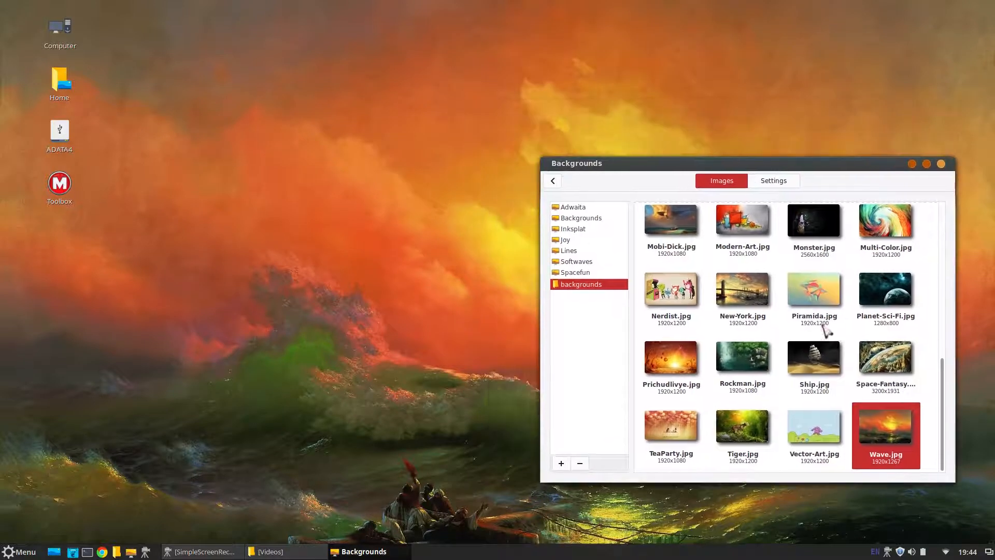
pyautogui.click(824, 446)
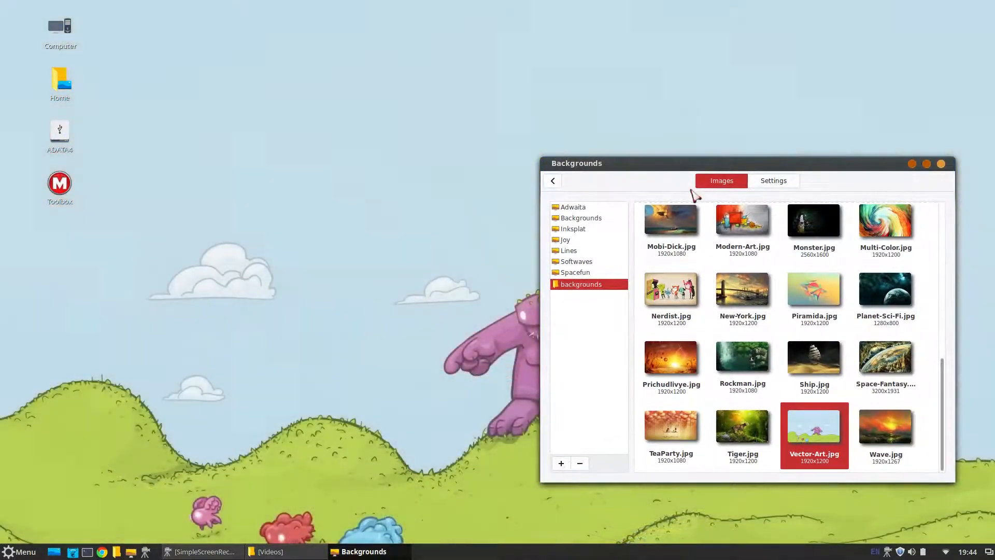
pyautogui.moveTo(697, 163); pyautogui.dragTo(668, 74)
pyautogui.click(749, 413)
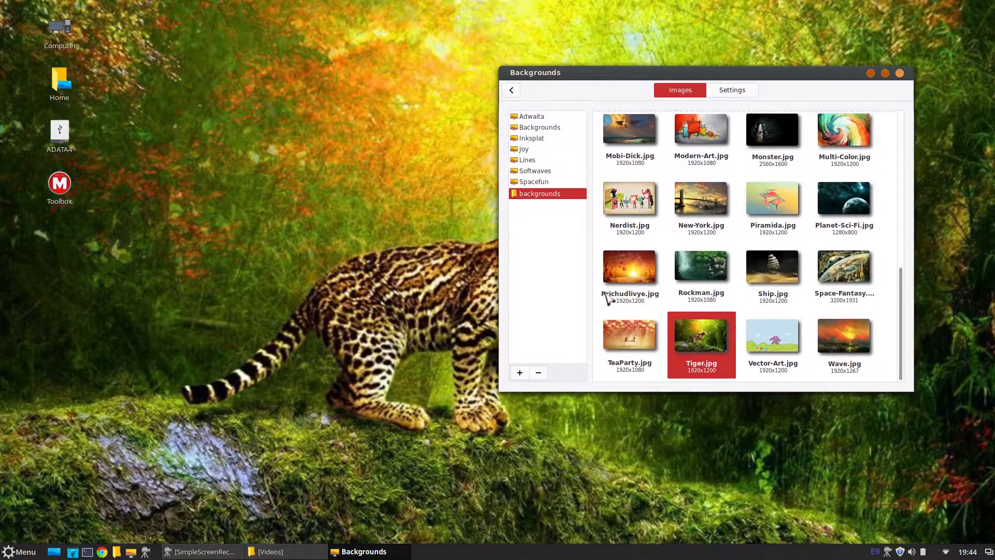
pyautogui.click(620, 326)
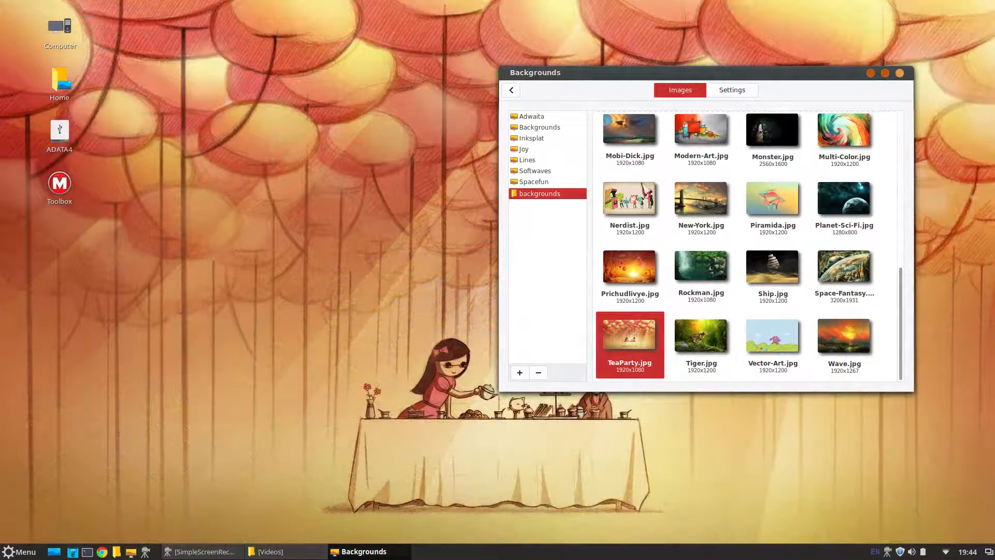
# Open the Spacefun folder, then force quit the frozen Backgrounds window
pyautogui.click(533, 183)
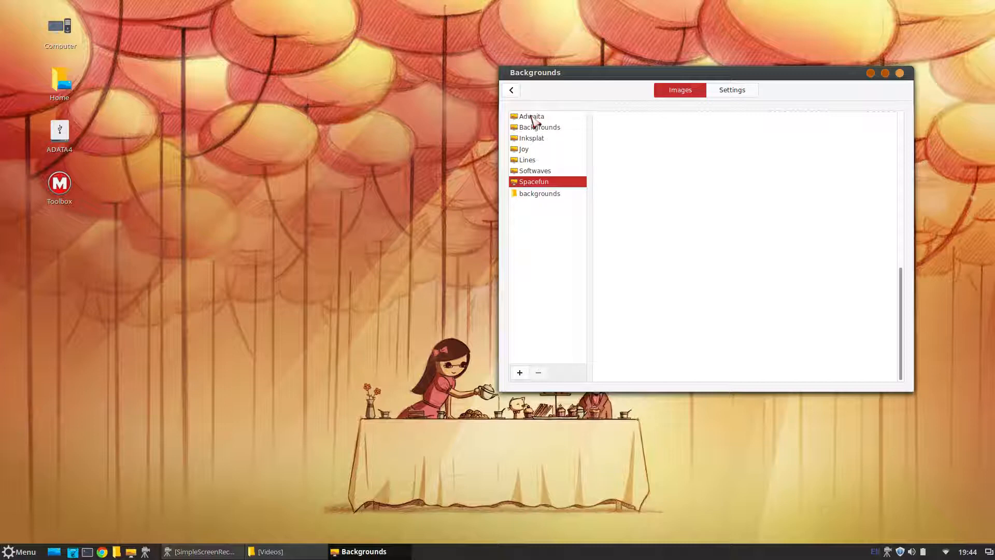
pyautogui.moveTo(778, 83); pyautogui.dragTo(492, 89)
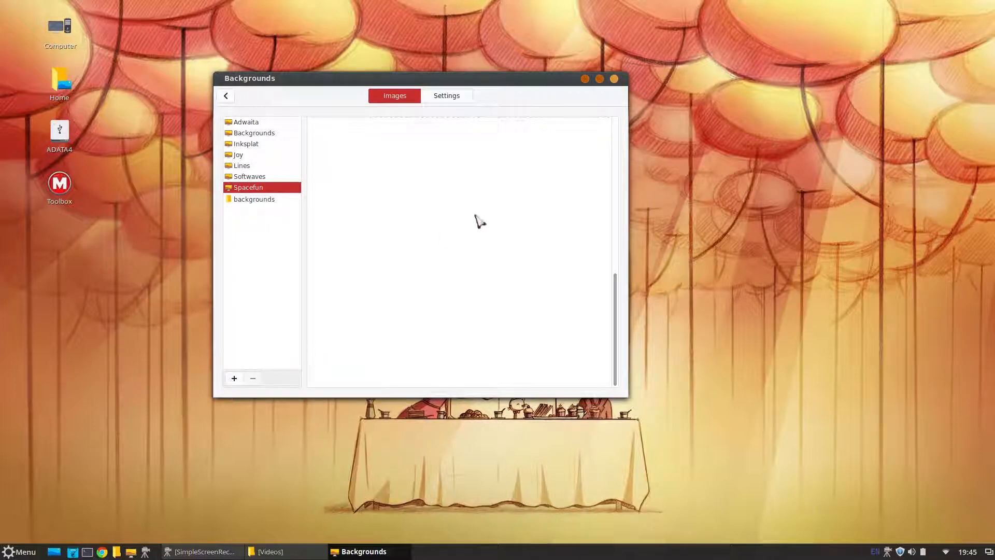
pyautogui.click(614, 79)
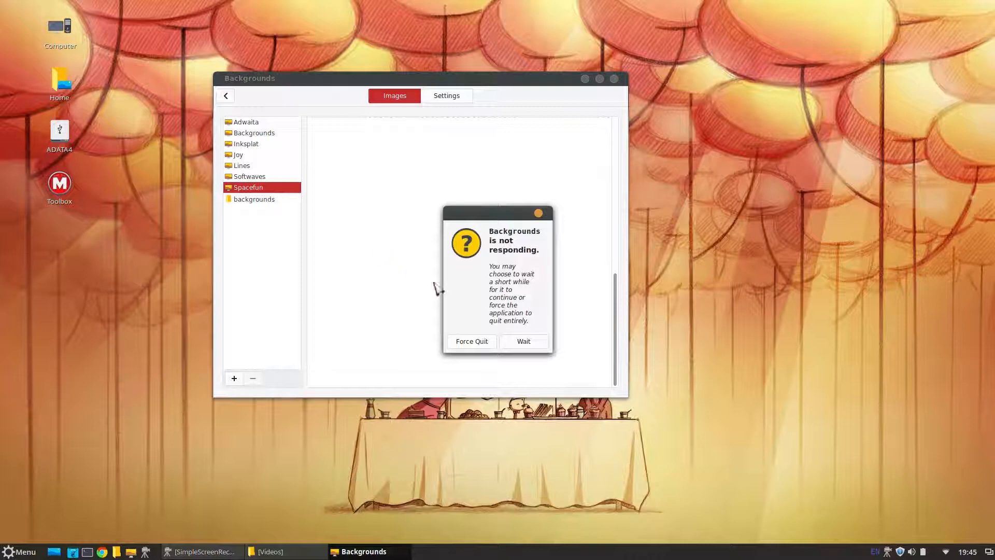
pyautogui.click(476, 341)
# Reopen the desktop background chooser and set Soft Waves as the wallpaper
pyautogui.rightClick(455, 168)
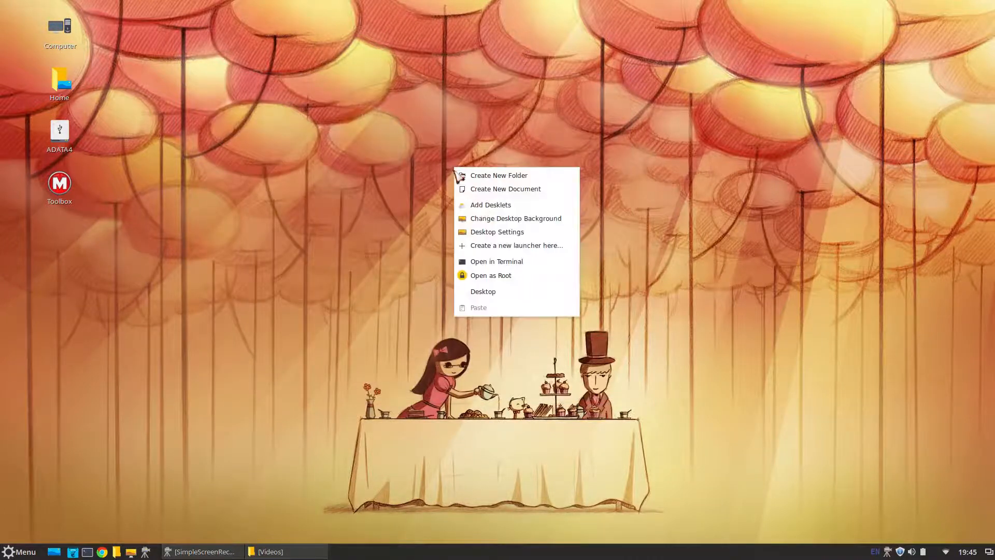
pyautogui.click(518, 222)
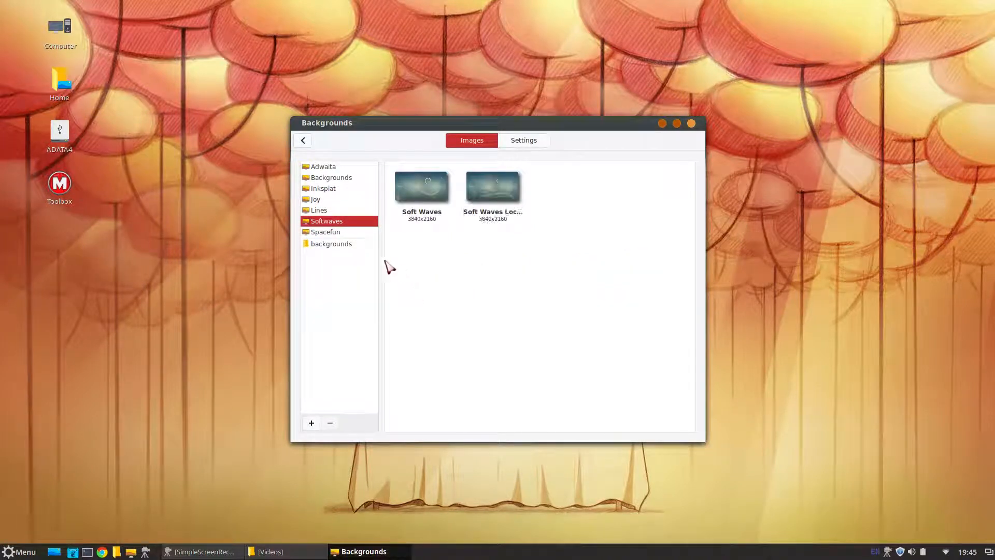
pyautogui.click(408, 196)
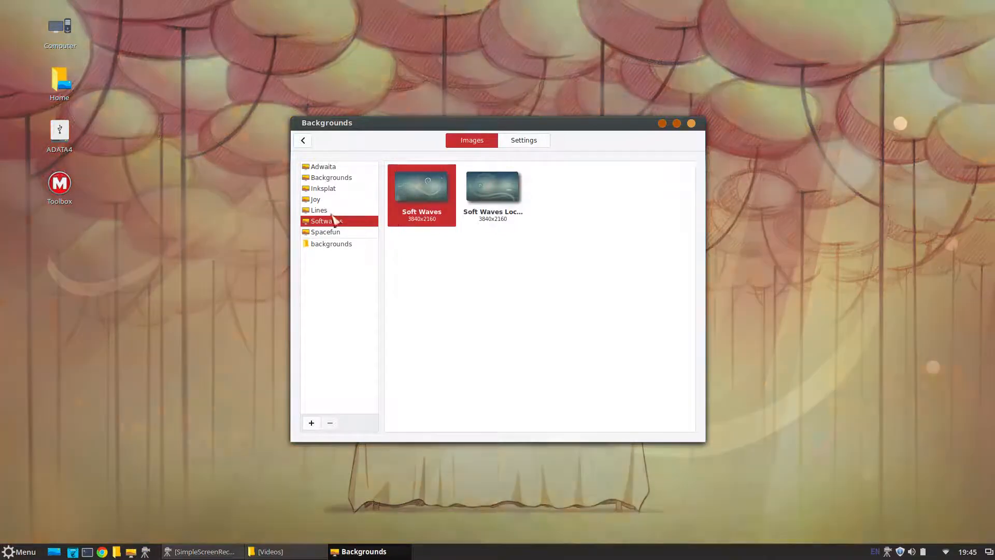
pyautogui.moveTo(435, 127); pyautogui.dragTo(253, 141)
# Browse the Lines, Joy, Inksplat and Backgrounds wallpaper folders
pyautogui.click(139, 224)
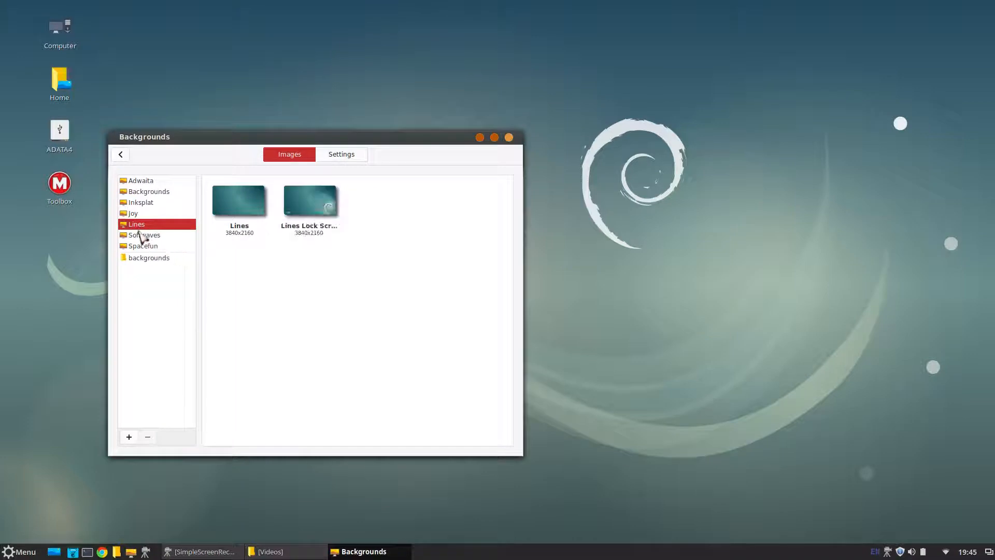
pyautogui.click(133, 213)
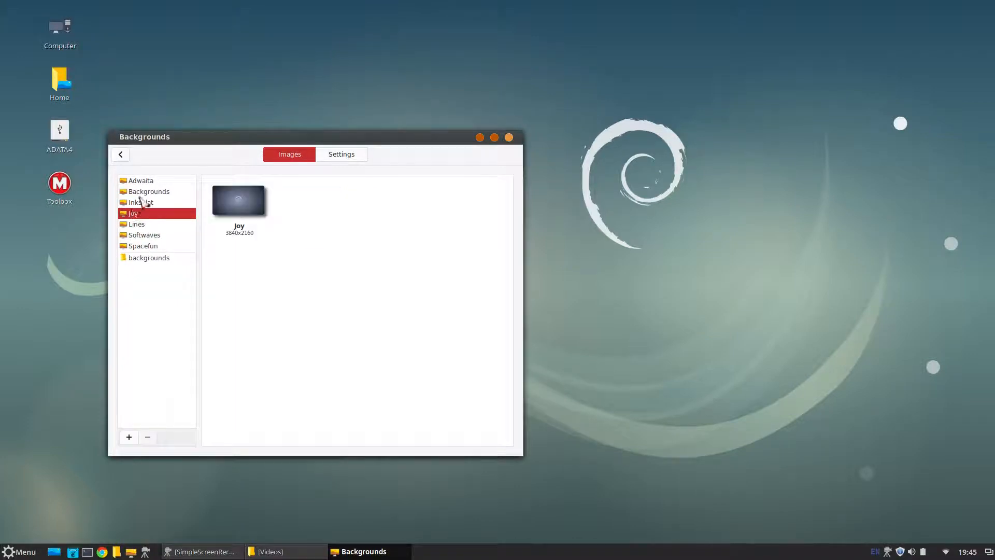
pyautogui.click(142, 203)
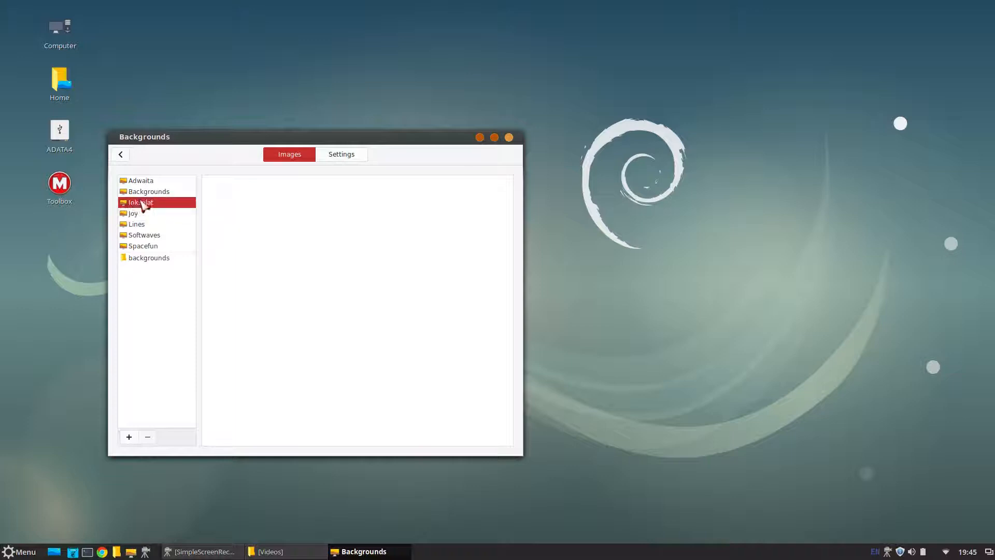
pyautogui.click(145, 192)
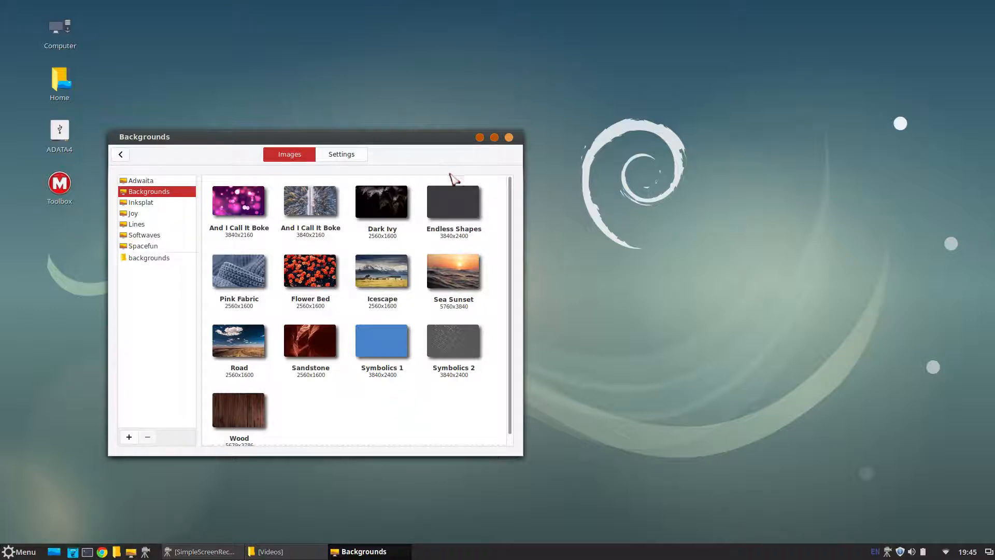
pyautogui.moveTo(382, 151); pyautogui.dragTo(585, 88)
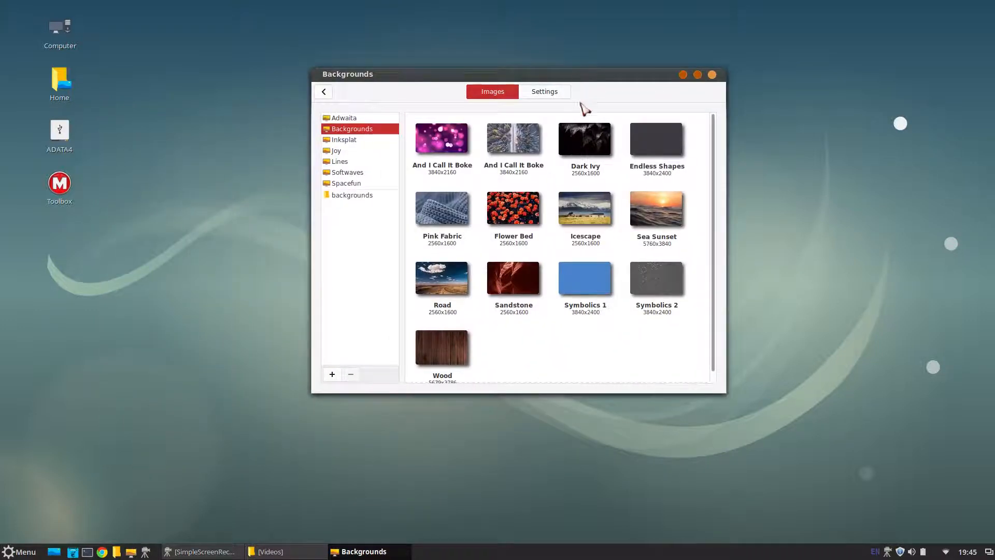
pyautogui.click(18, 551)
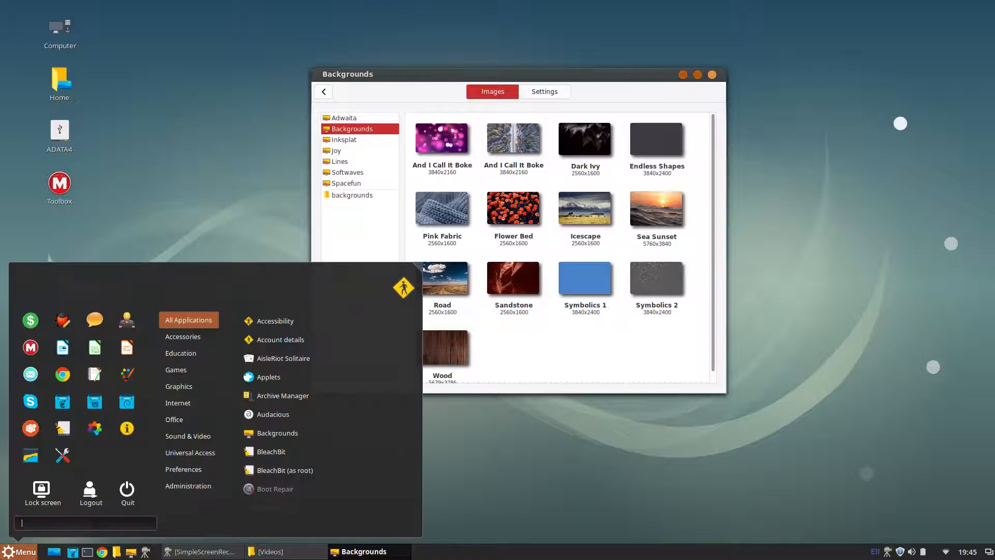
pyautogui.click(18, 551)
pyautogui.doubleClick(59, 184)
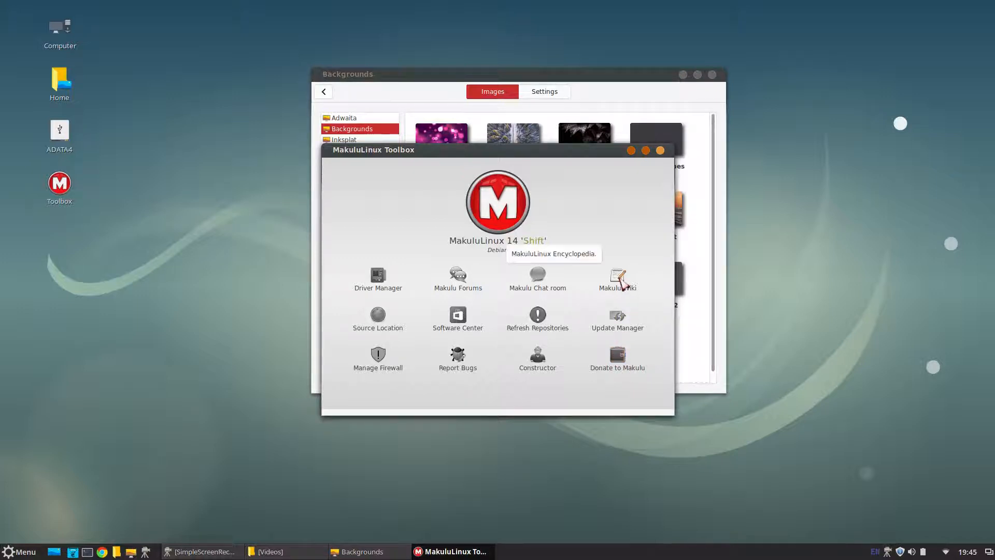
pyautogui.click(104, 551)
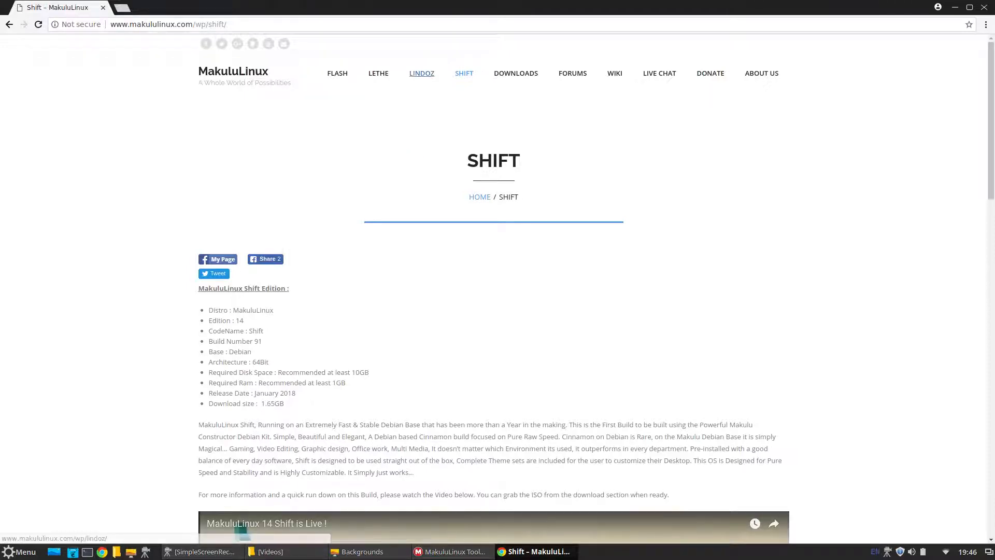
pyautogui.click(984, 8)
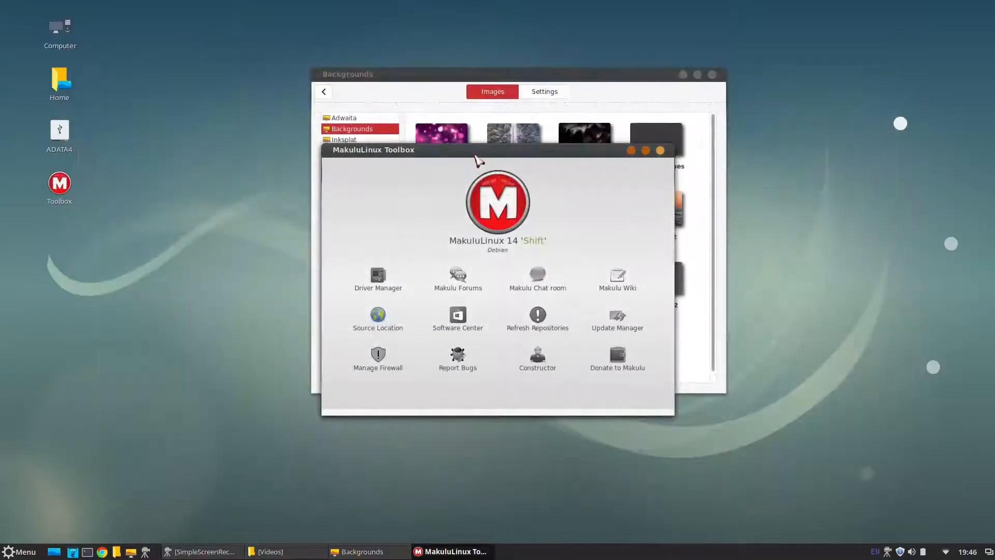
pyautogui.moveTo(482, 160); pyautogui.dragTo(330, 172)
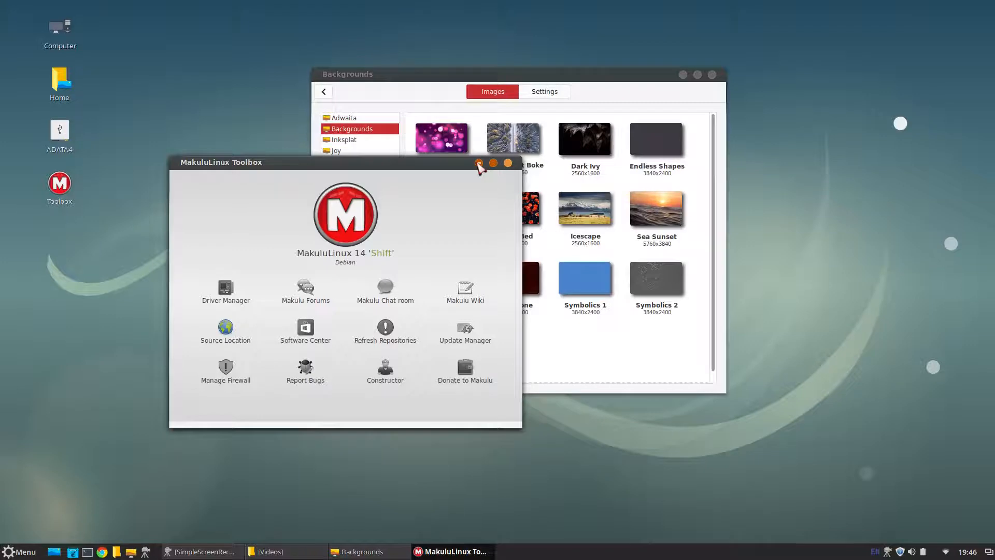
pyautogui.click(508, 163)
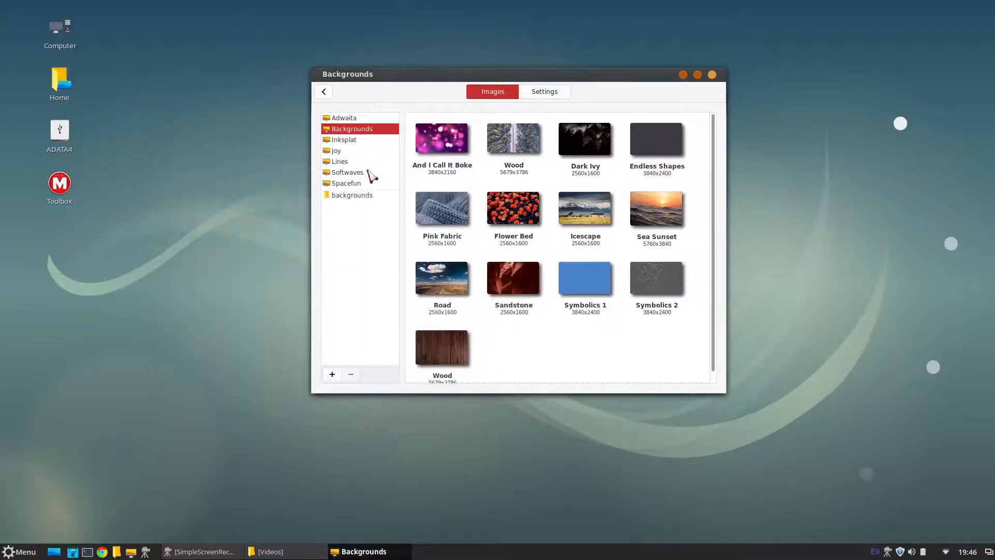
# Try the pink bokeh, Flower Bed, Icescape and Road wallpapers, browse Adwaita and Spacefun, then close
pyautogui.click(448, 143)
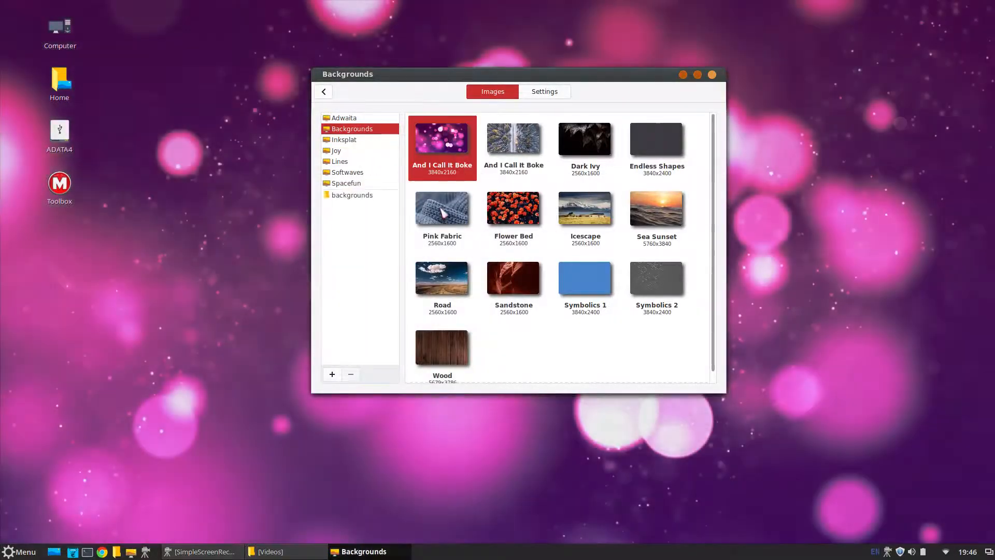
pyautogui.click(511, 208)
pyautogui.click(588, 209)
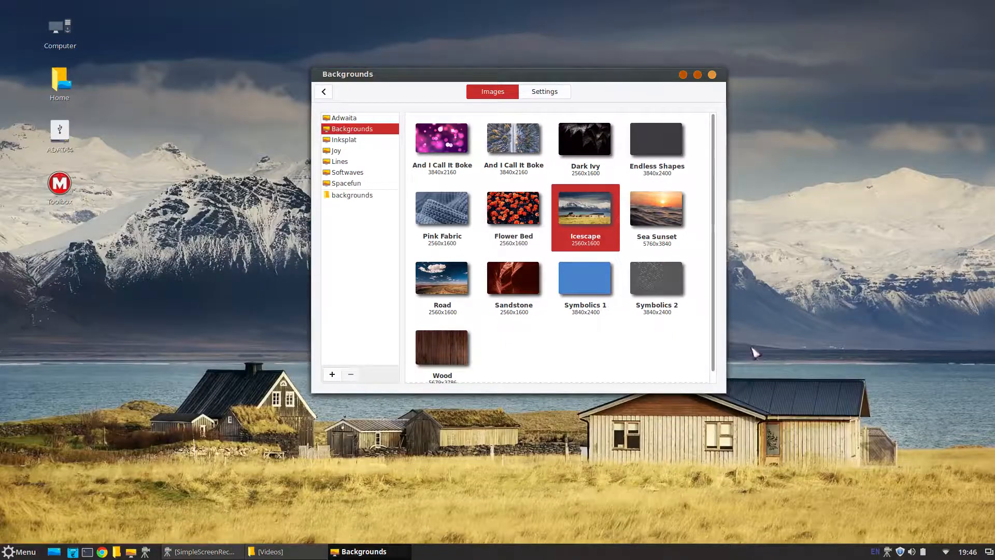
pyautogui.moveTo(535, 78); pyautogui.dragTo(574, 62)
pyautogui.click(480, 268)
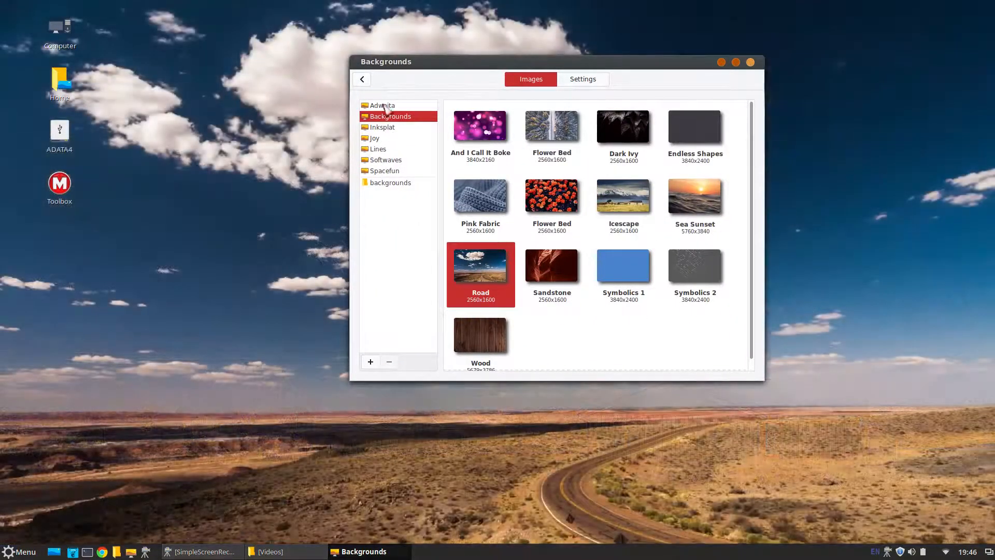
pyautogui.click(384, 106)
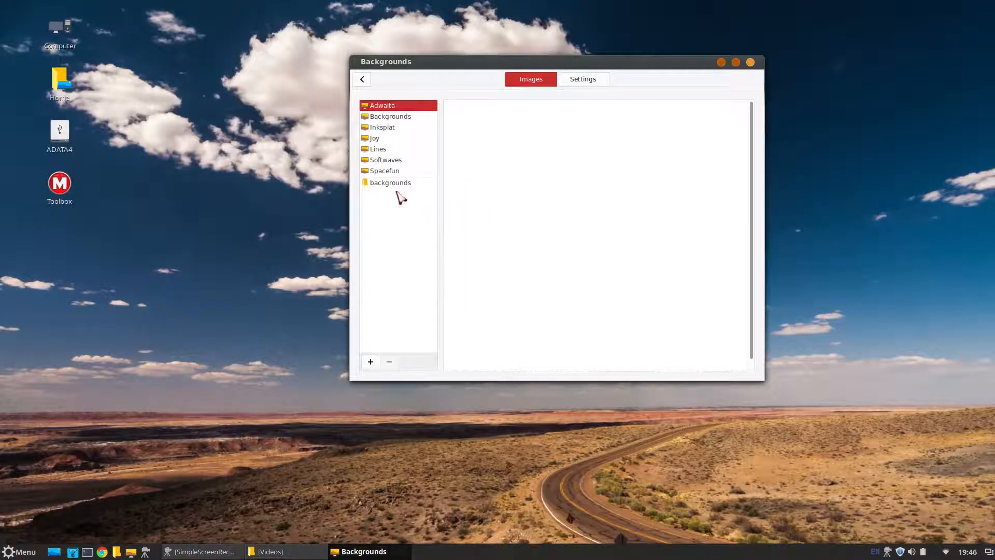
pyautogui.click(386, 171)
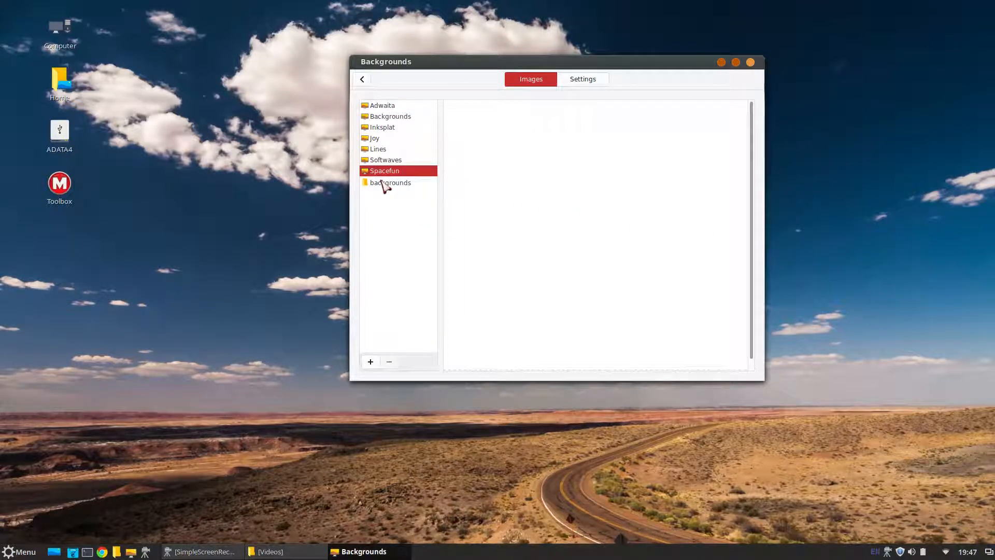
pyautogui.click(750, 62)
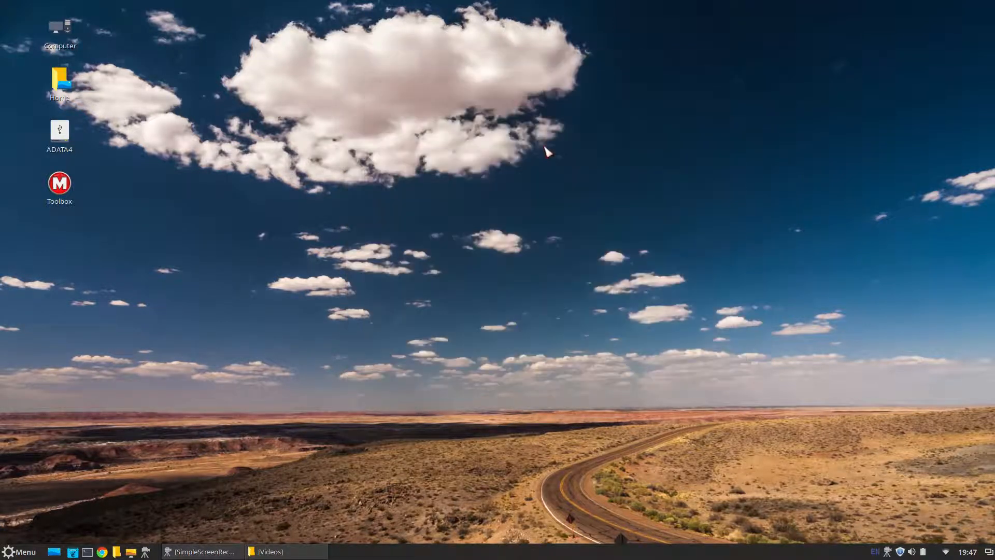
# Reopen Backgrounds from the desktop menu, set the Chinese-Temple wallpaper, and close the window
pyautogui.rightClick(324, 208)
pyautogui.click(386, 259)
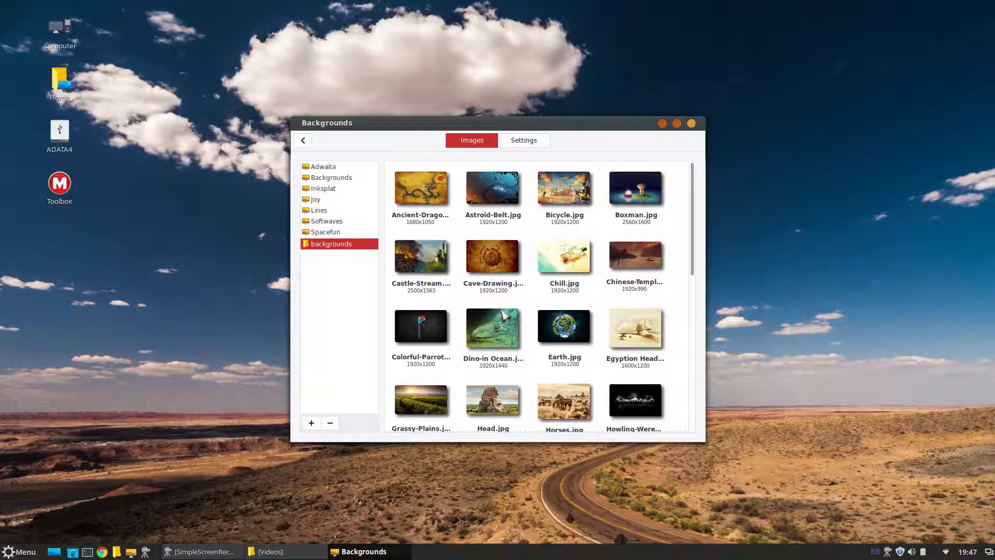
pyautogui.click(508, 329)
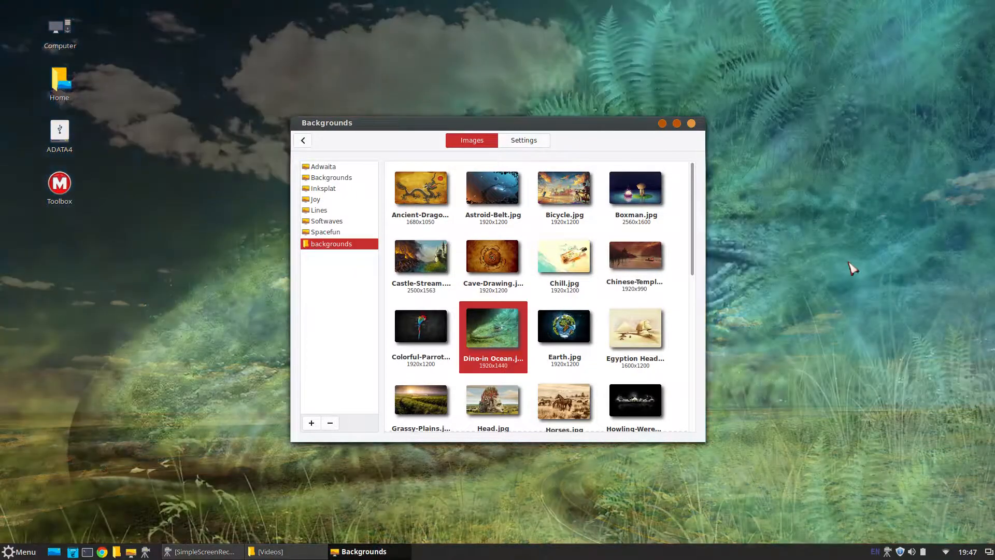
pyautogui.click(647, 266)
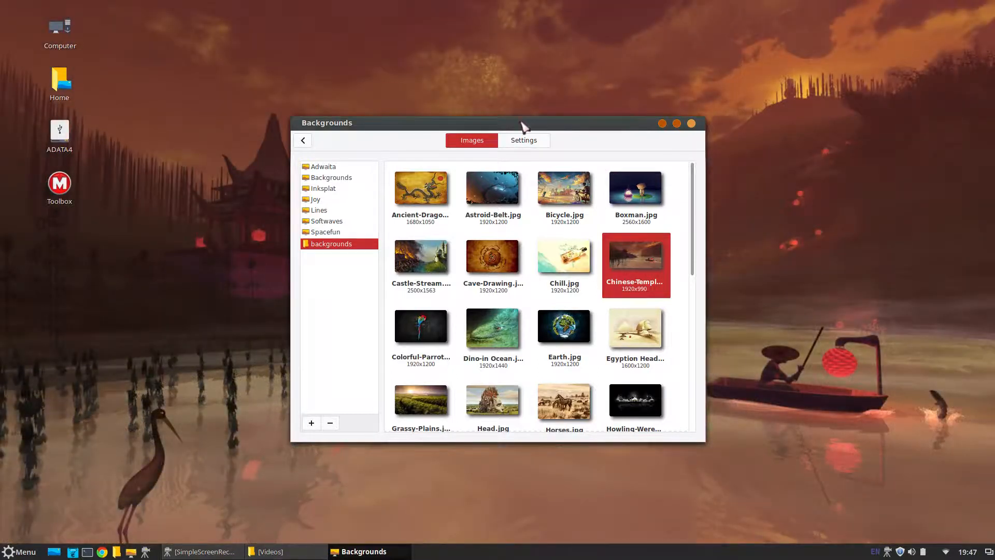
pyautogui.moveTo(522, 126); pyautogui.dragTo(479, 91)
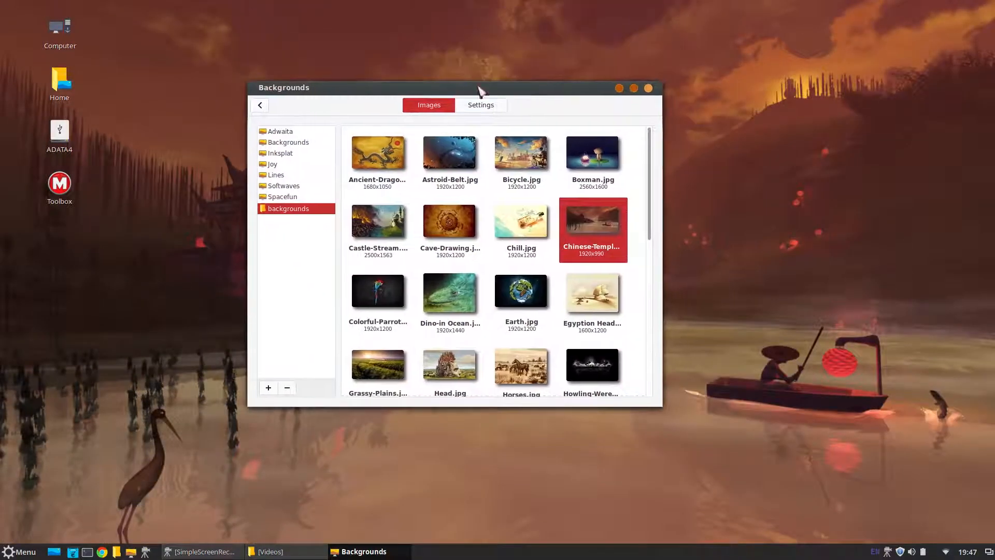
pyautogui.click(649, 88)
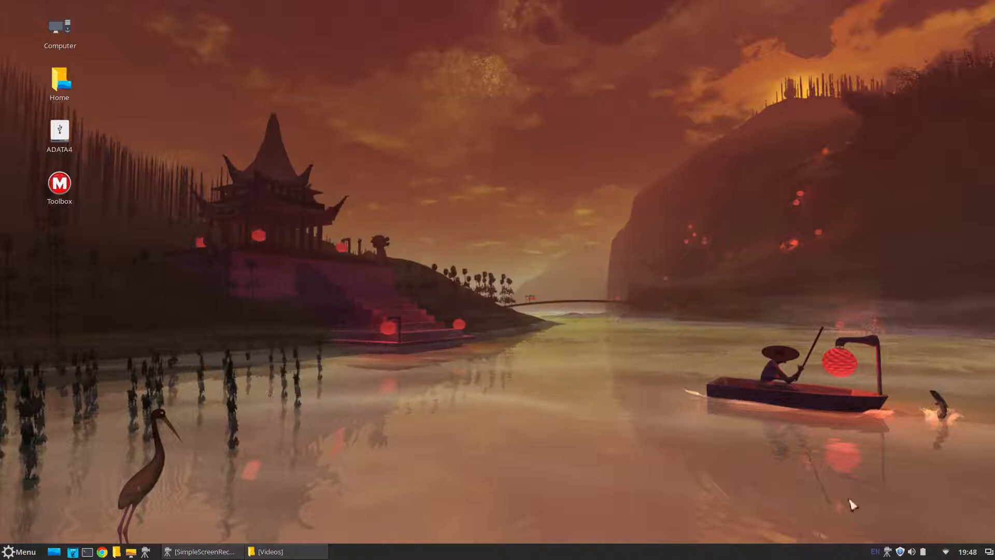
pyautogui.click(901, 551)
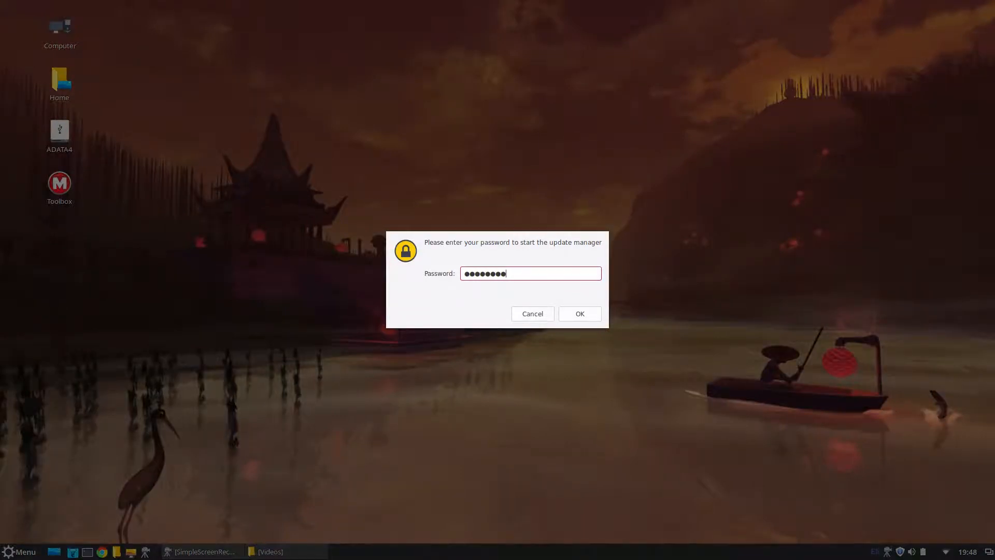
pyautogui.press('Return')
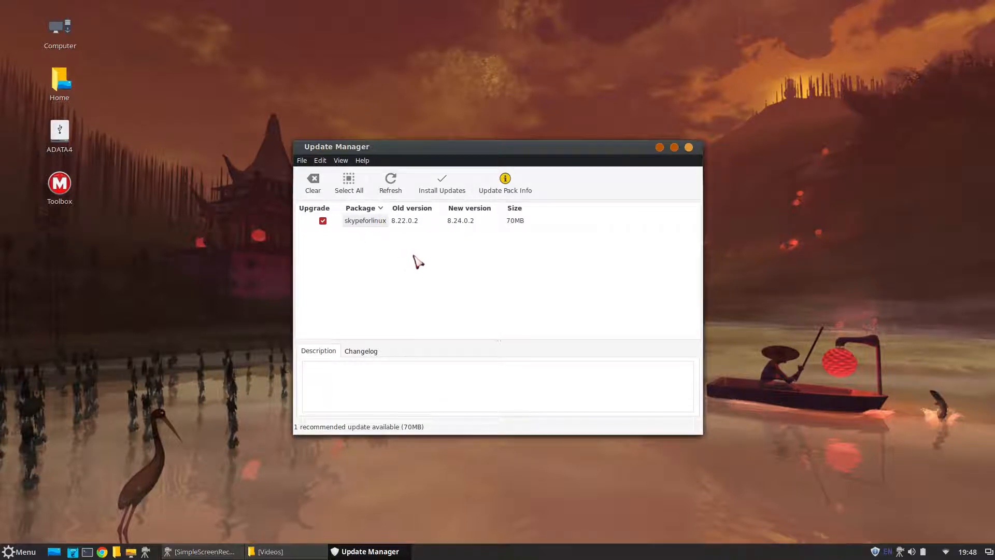
pyautogui.click(689, 147)
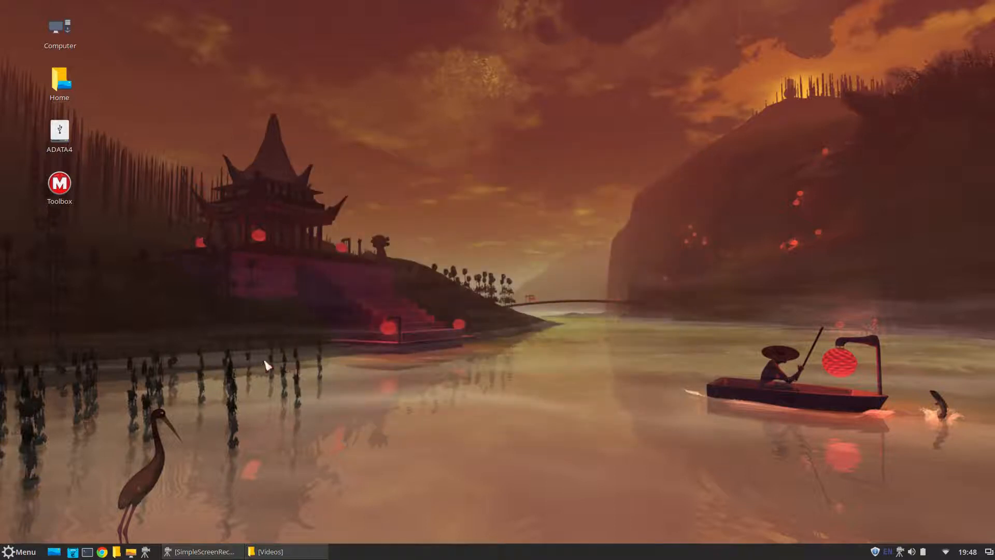
# Look at the desktop context menu, then open and close the Home folder
pyautogui.rightClick(303, 166)
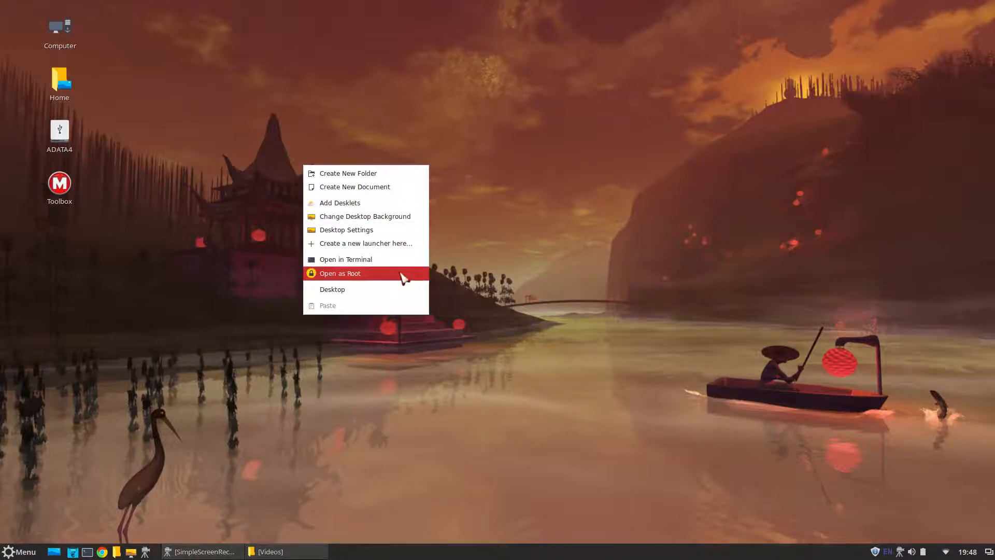
pyautogui.click(518, 368)
pyautogui.doubleClick(65, 93)
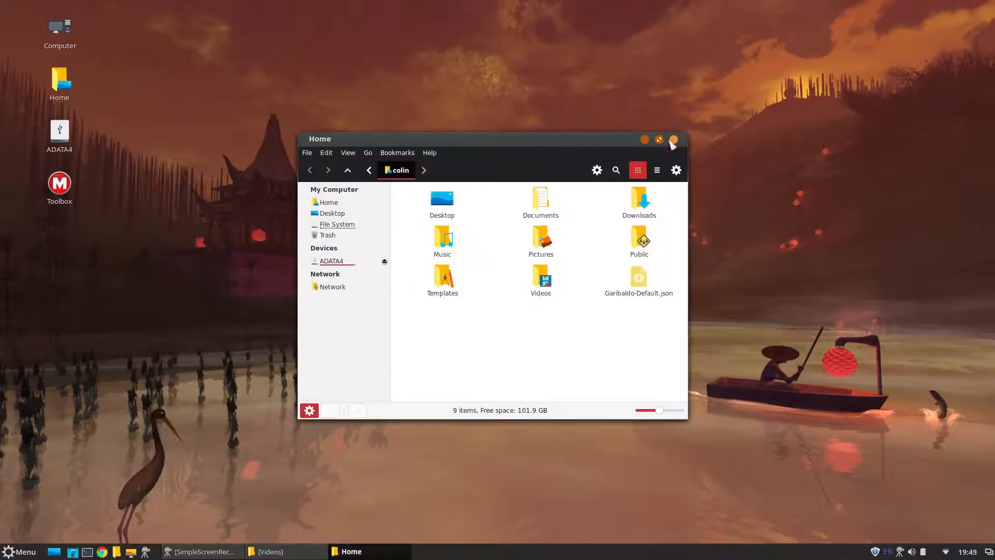
pyautogui.click(673, 140)
# In System Settings > Desktop, switch off the Computer, Home and Mounted volumes icons
pyautogui.click(18, 551)
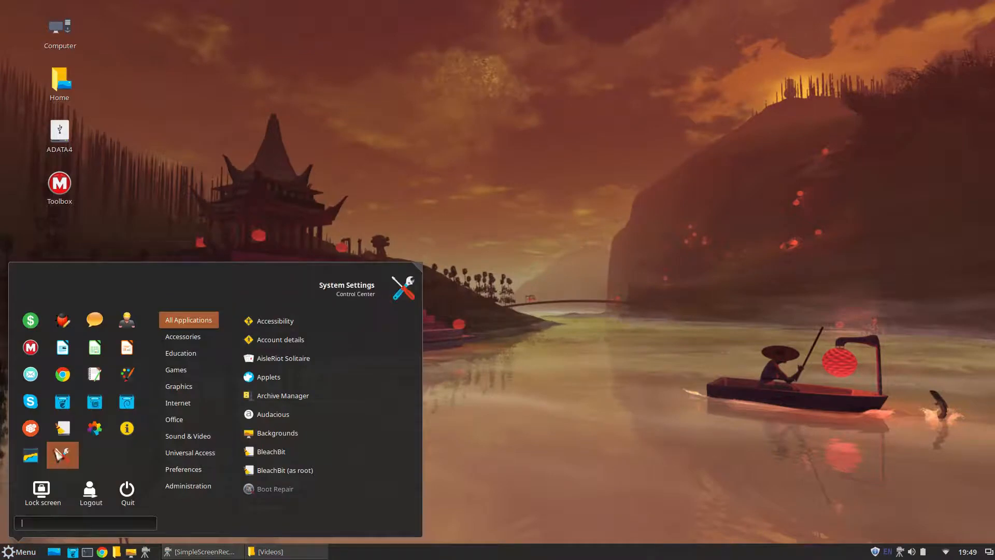
pyautogui.click(59, 456)
pyautogui.click(635, 270)
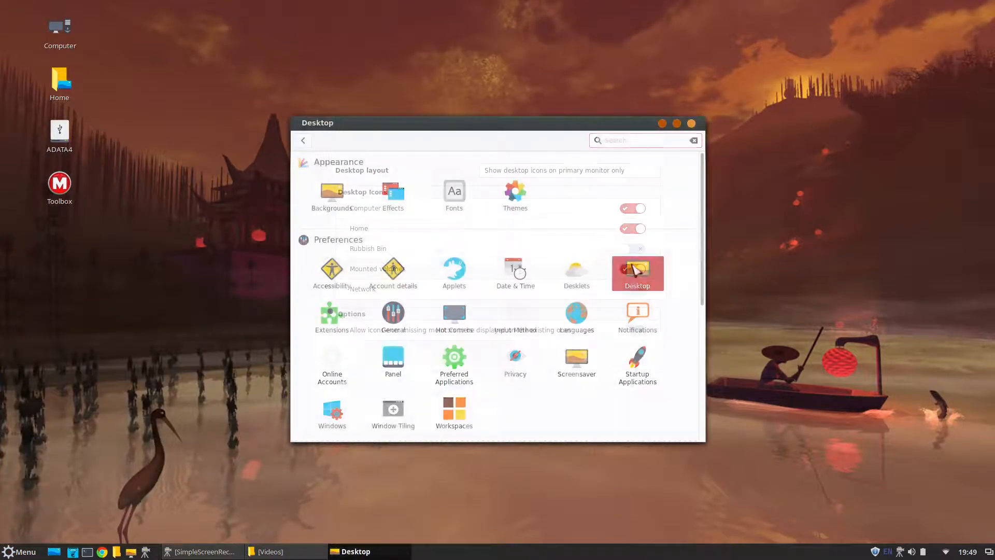
pyautogui.click(633, 208)
pyautogui.click(632, 229)
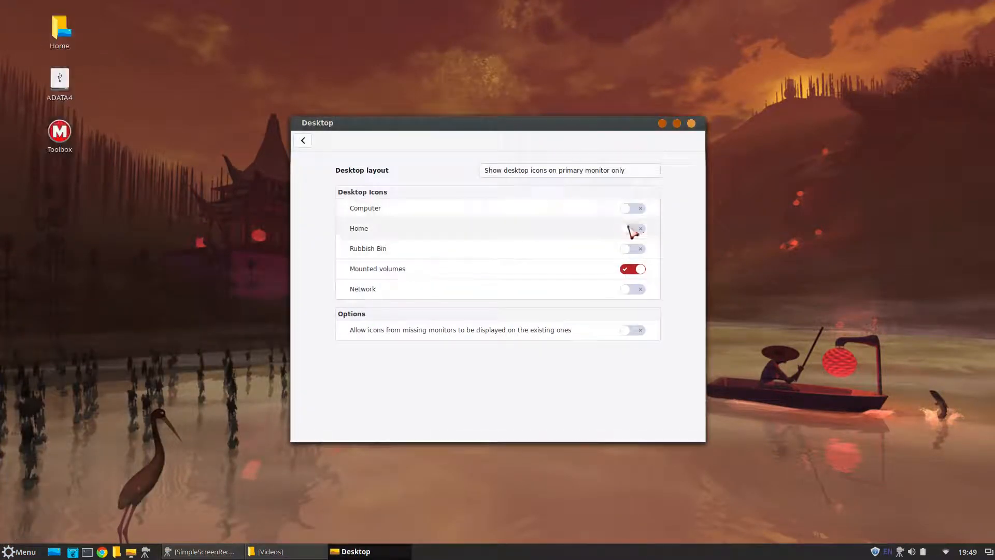
pyautogui.click(632, 269)
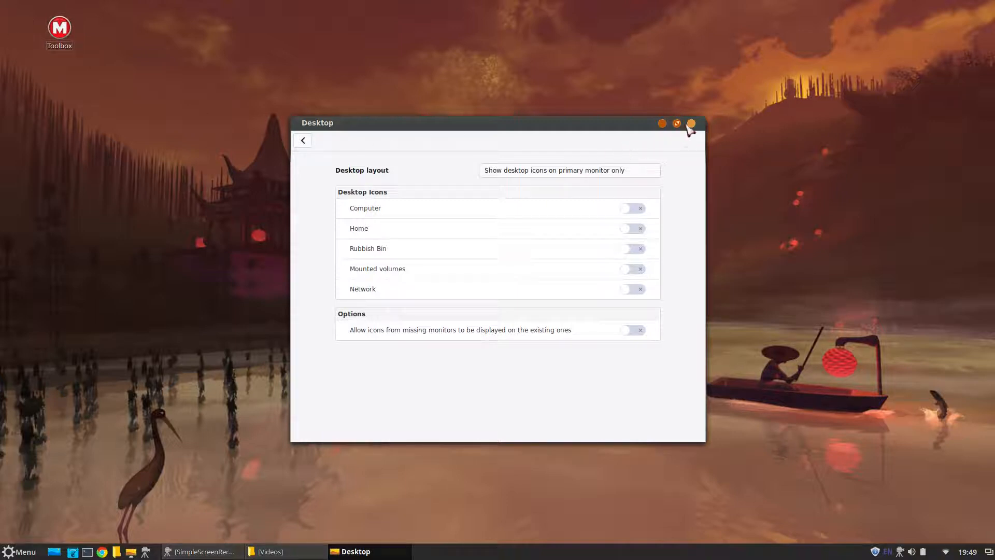
# Check the Toolbox icon's context menu and close the Desktop settings window
pyautogui.rightClick(55, 28)
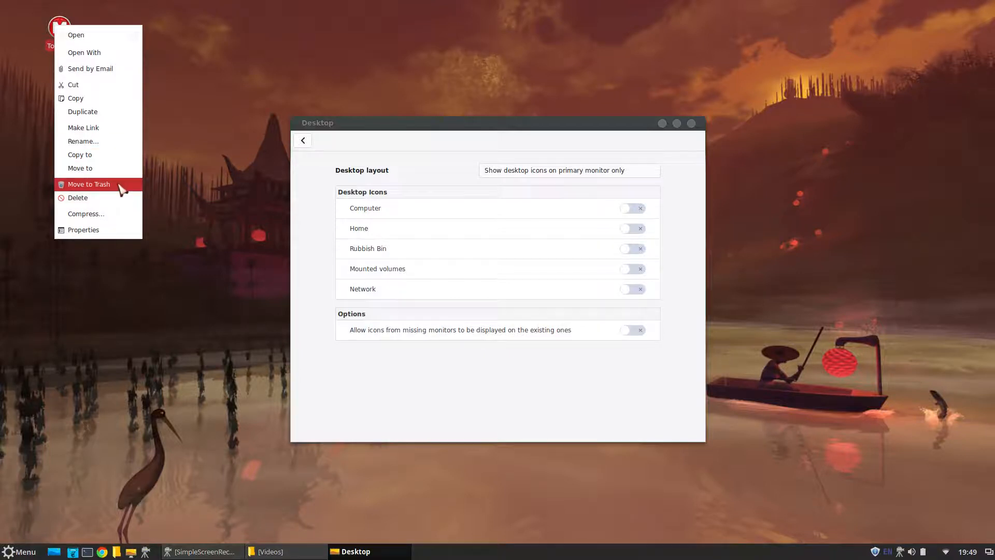
pyautogui.click(194, 93)
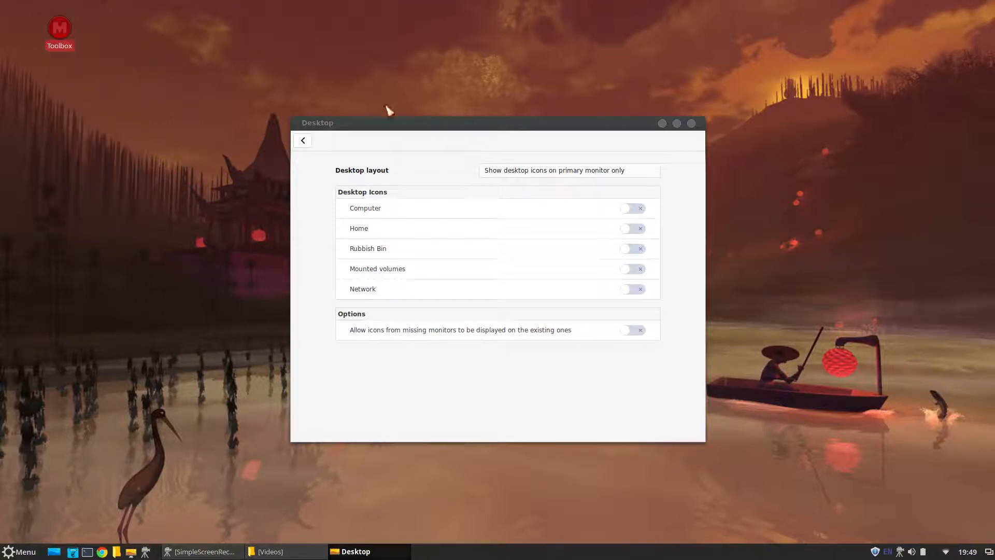
pyautogui.click(691, 123)
pyautogui.click(87, 551)
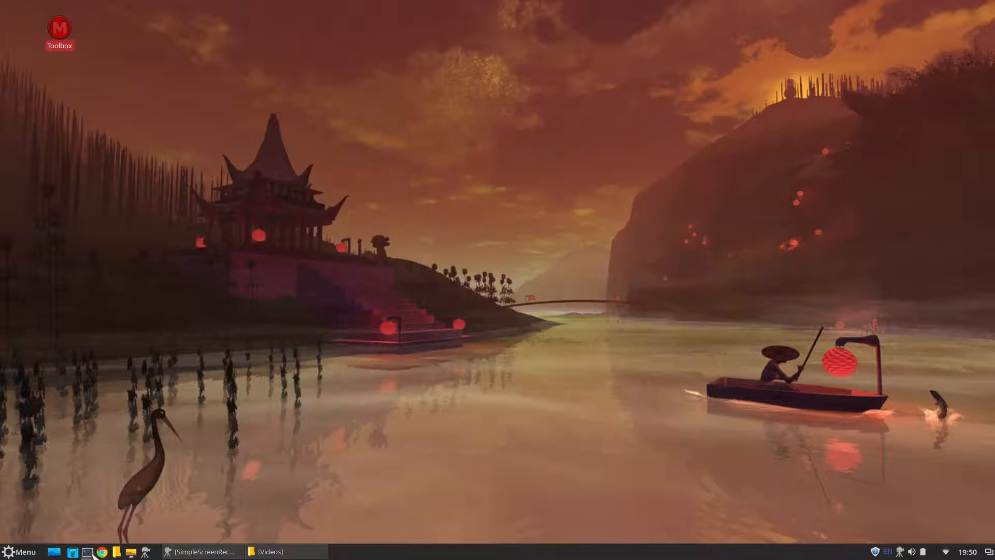
# Install htop with sudo apt install htop, entering the admin password
pyautogui.write('htop')
pyautogui.press('Return')
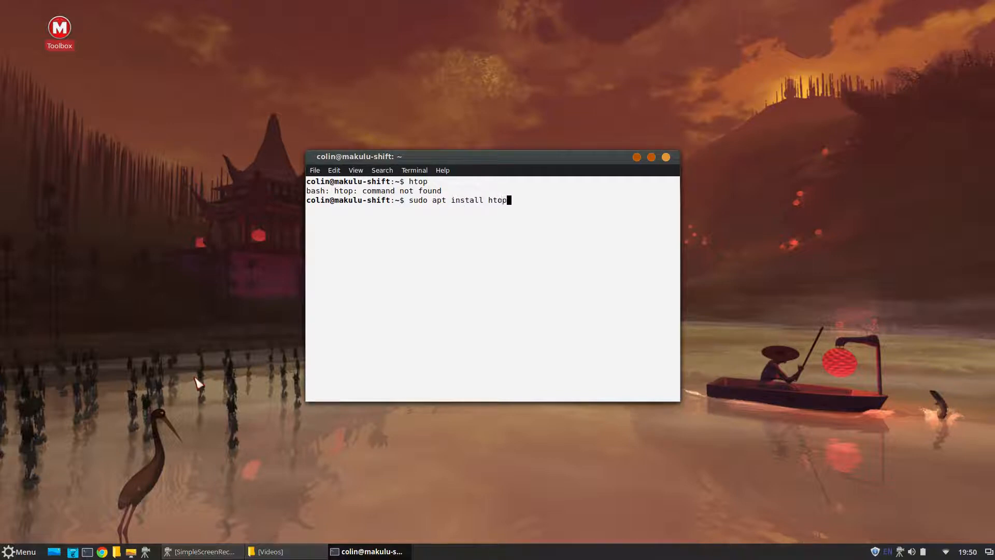
pyautogui.press('Return')
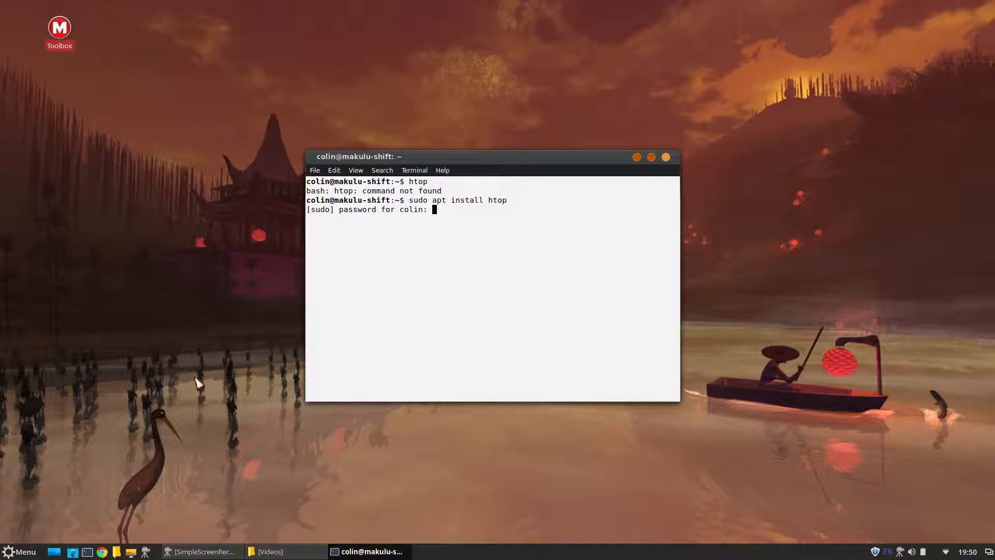
pyautogui.press('Return')
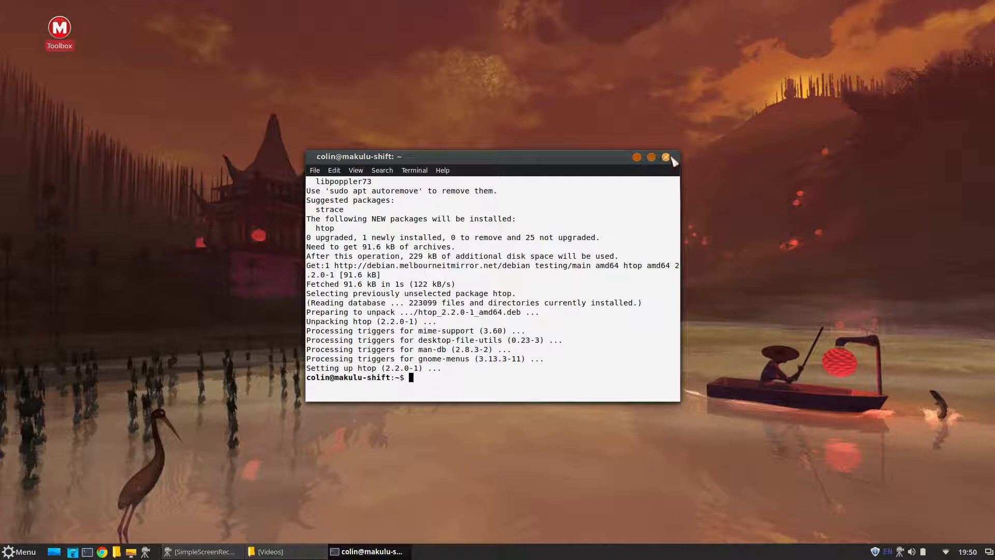
# Clear the terminal, launch htop, then close the terminal, confirming Close Terminal
pyautogui.press('Return')
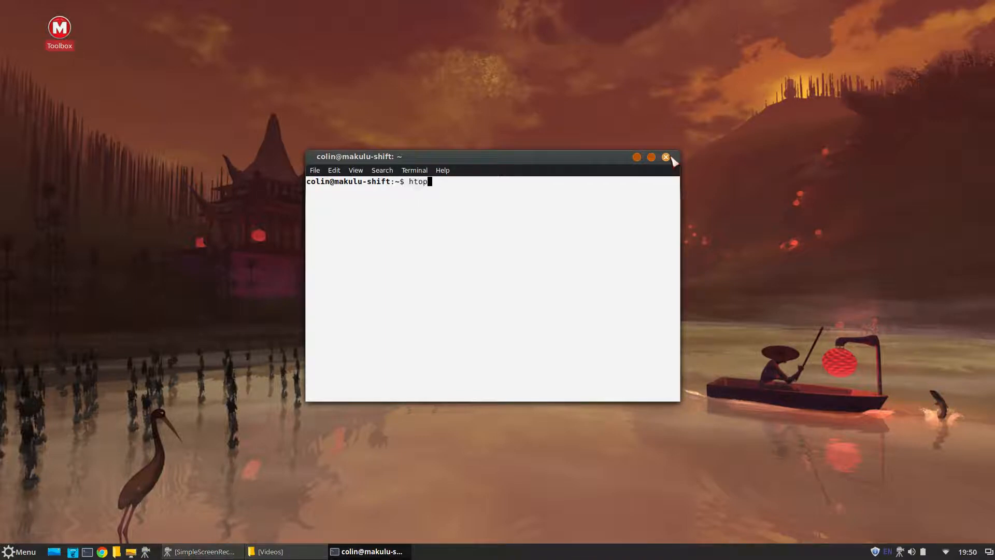
pyautogui.press('Return')
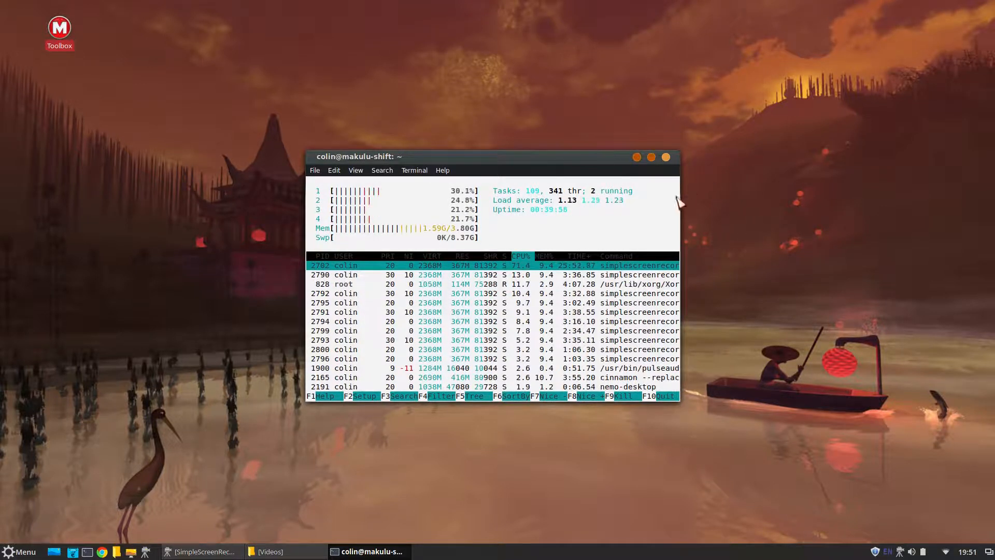
pyautogui.click(666, 157)
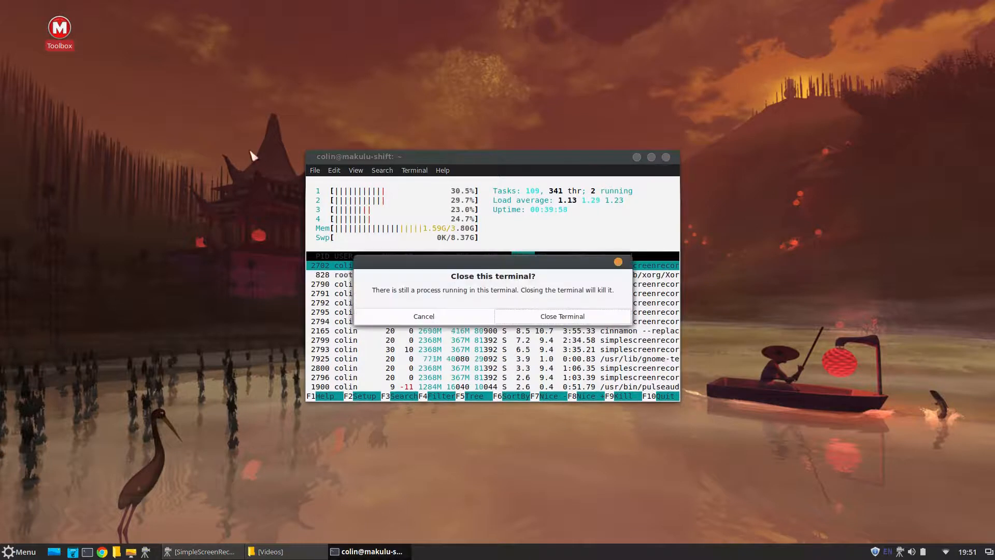
pyautogui.click(530, 314)
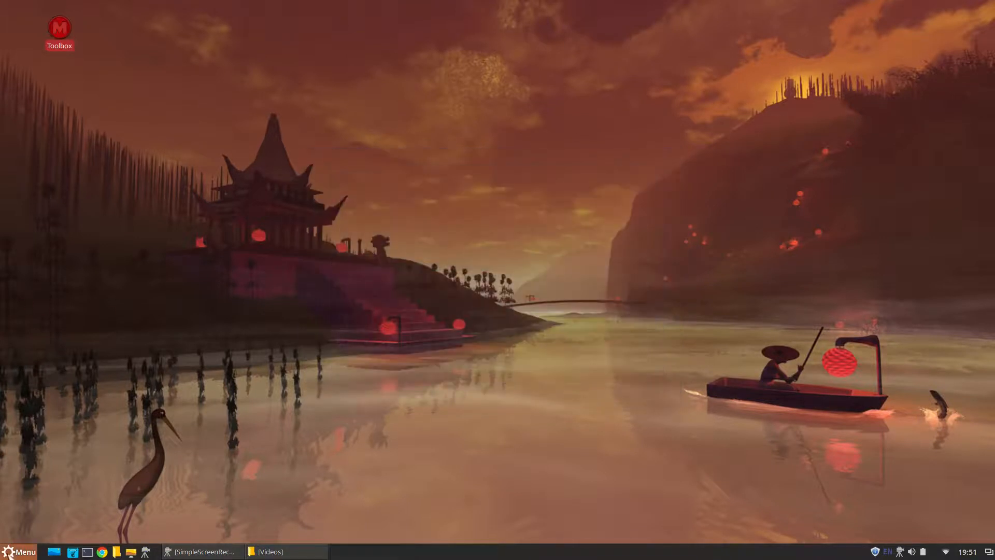
# Switch the Cinnamon Menu to Full Screen, open and dismiss it, then turn Full Screen off
pyautogui.rightClick(13, 552)
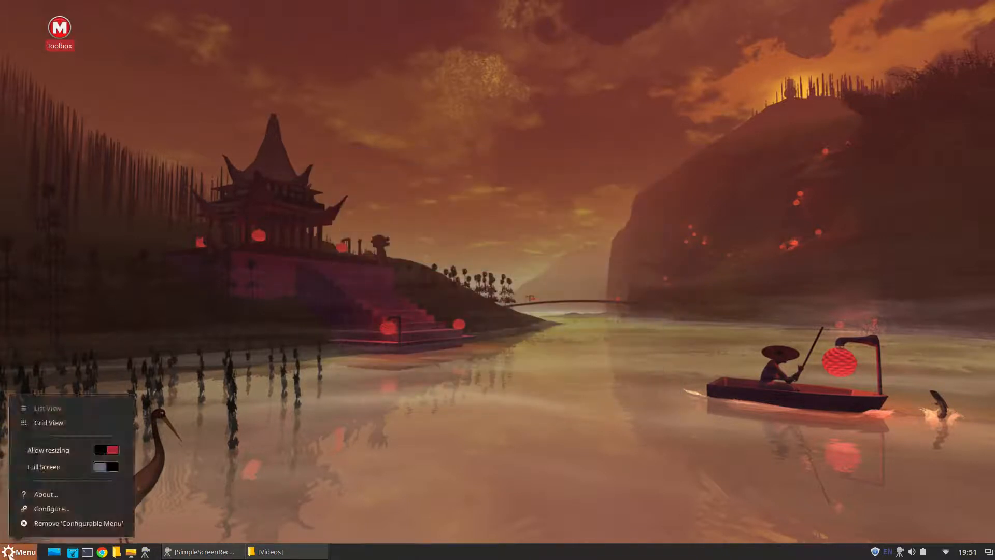
pyautogui.click(107, 467)
pyautogui.press('super')
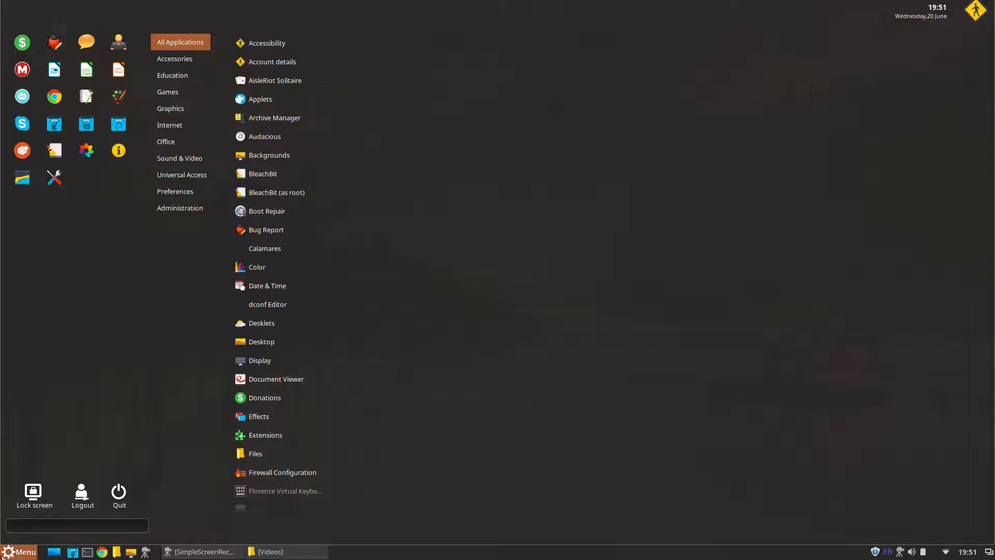
pyautogui.press('Escape')
pyautogui.rightClick(18, 552)
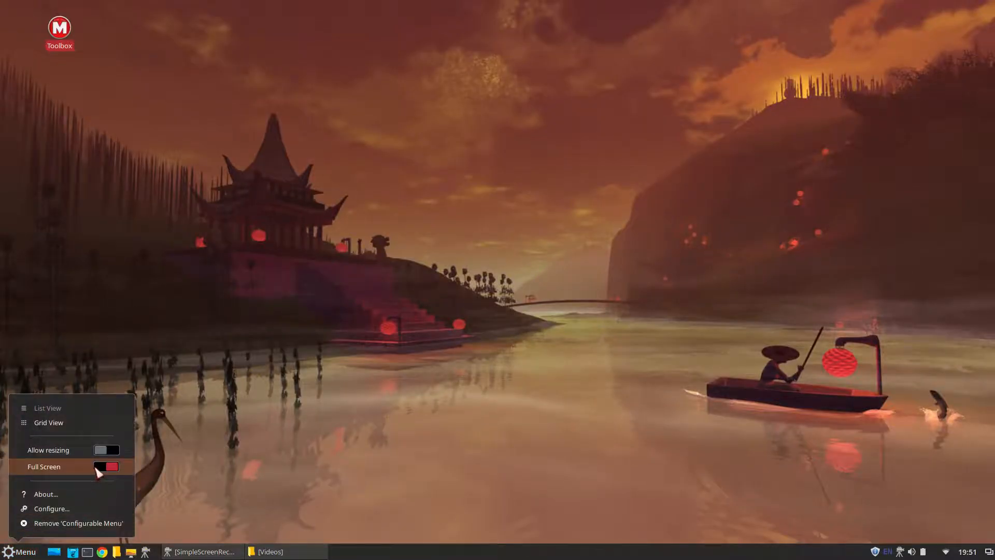
pyautogui.click(106, 467)
# Launch News from the Menu's Internet category, then close the MakuluLinux Latest News window
pyautogui.click(25, 553)
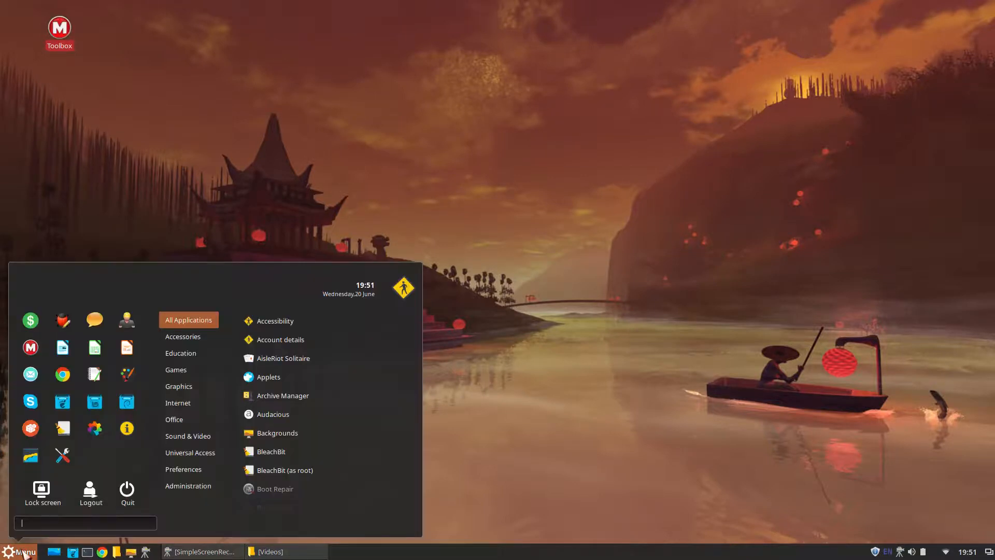
pyautogui.click(25, 553)
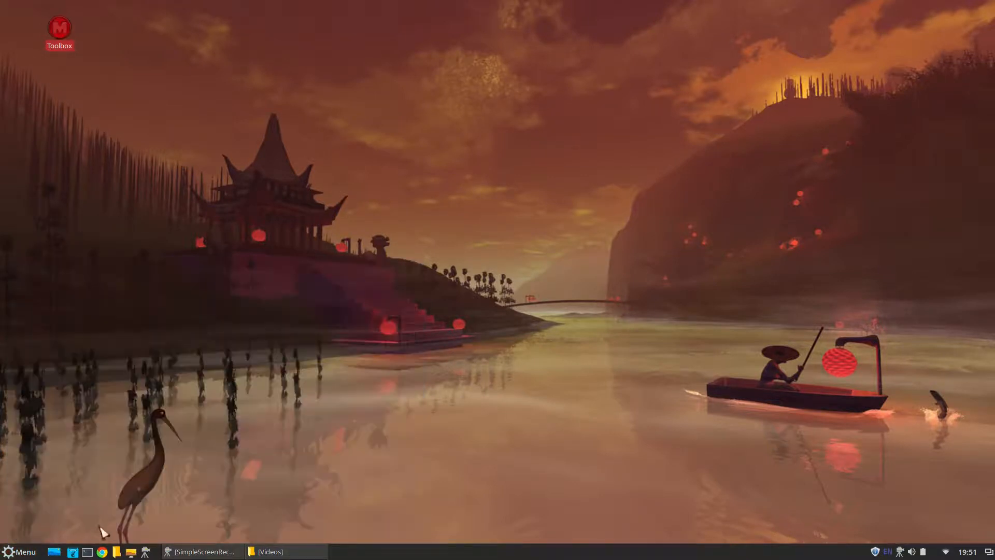
pyautogui.click(22, 551)
pyautogui.moveTo(182, 406)
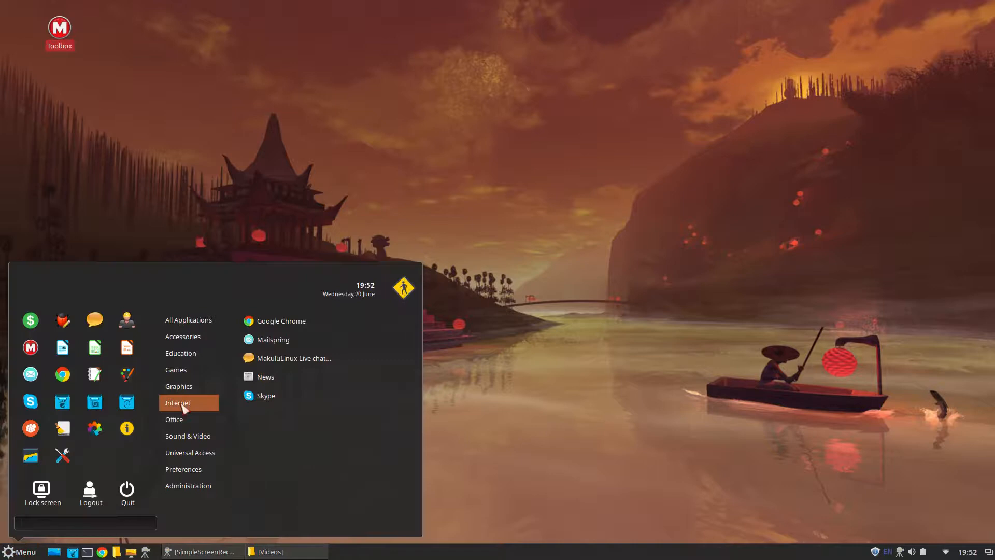
pyautogui.click(333, 375)
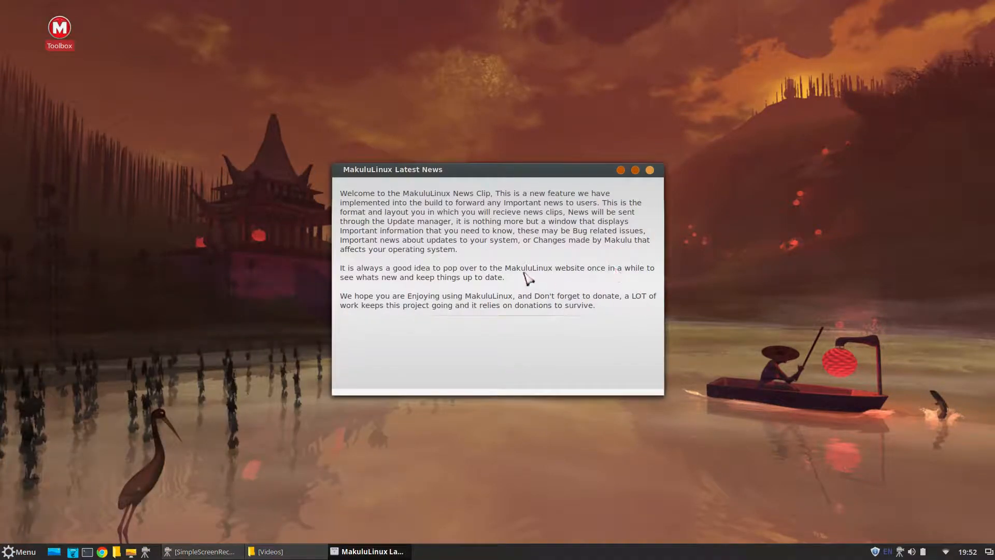
pyautogui.click(651, 171)
# Open and close Audacious, then mpv Media Player, from the Menu's Sound & Video category
pyautogui.click(22, 552)
pyautogui.moveTo(185, 439)
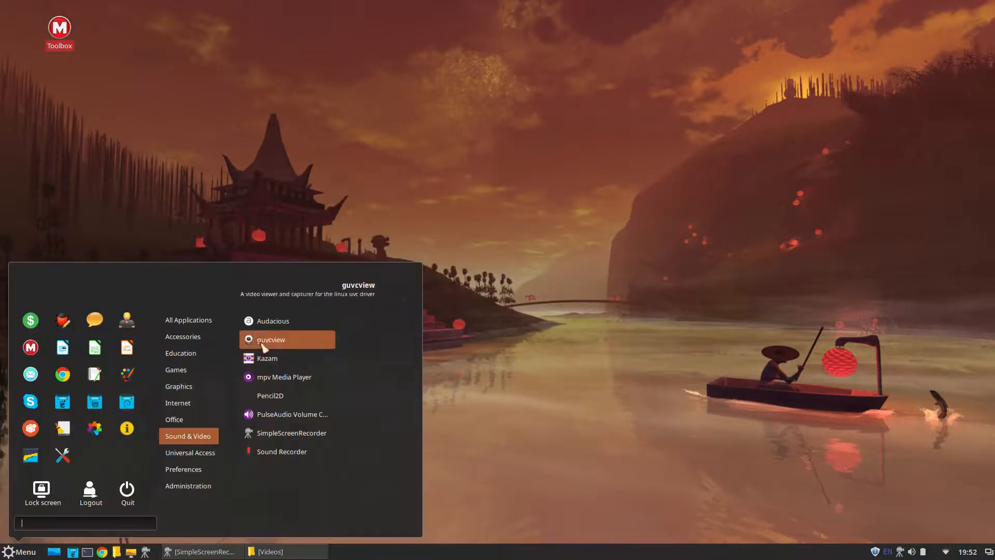
pyautogui.click(273, 321)
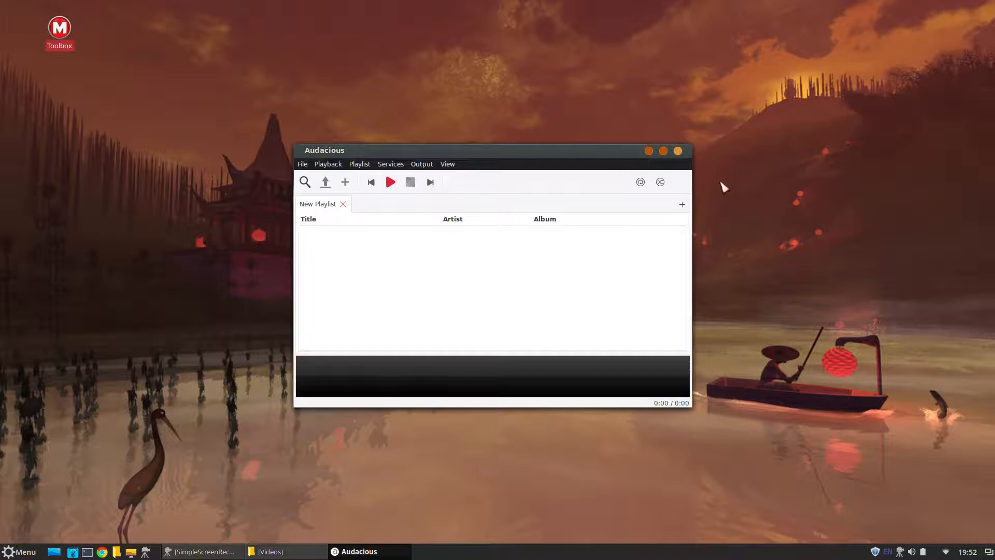
pyautogui.click(678, 152)
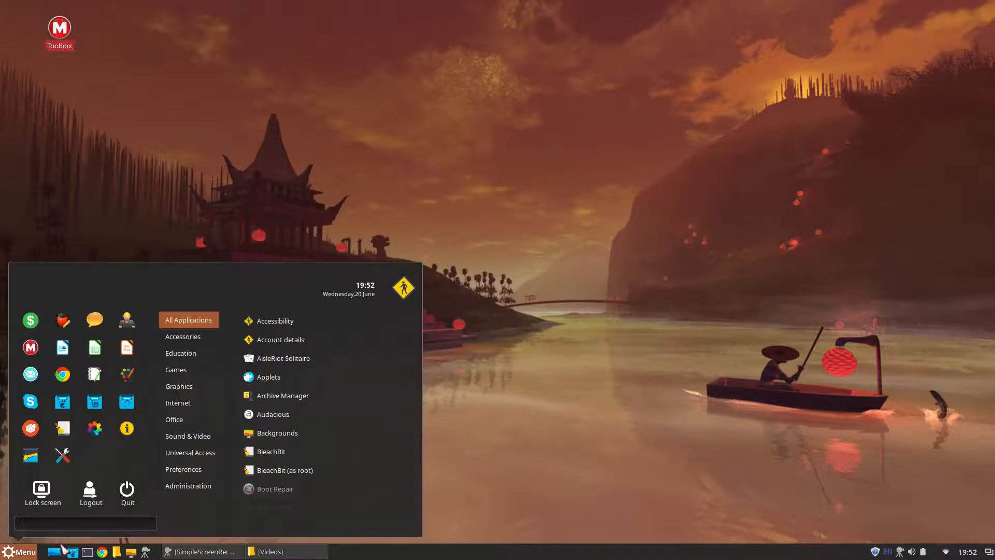
pyautogui.moveTo(202, 440)
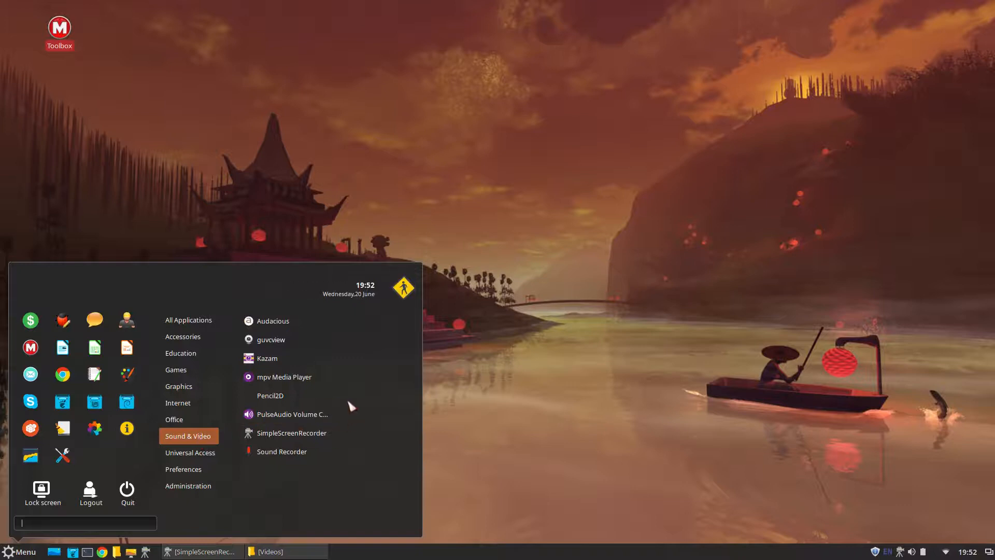
pyautogui.click(322, 383)
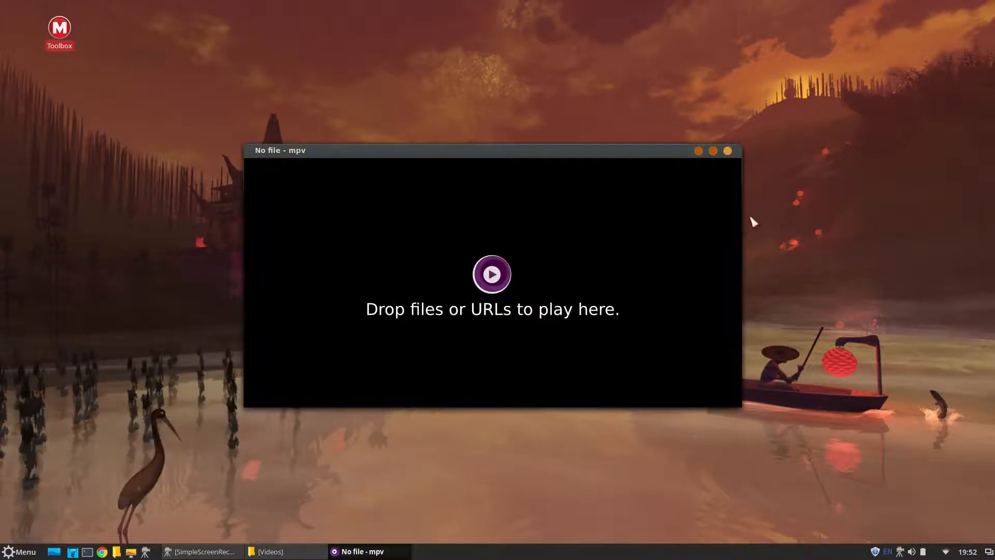
pyautogui.click(728, 151)
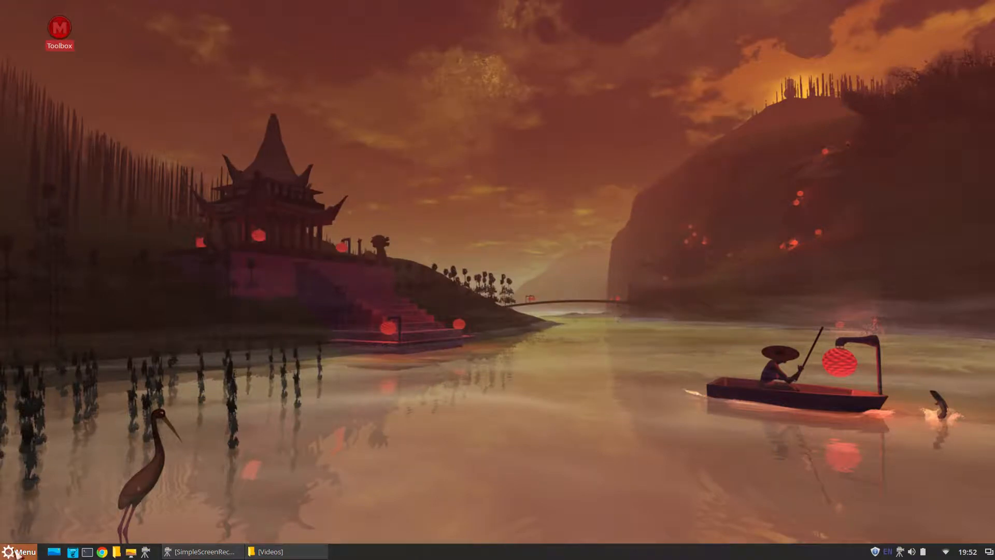
pyautogui.click(17, 553)
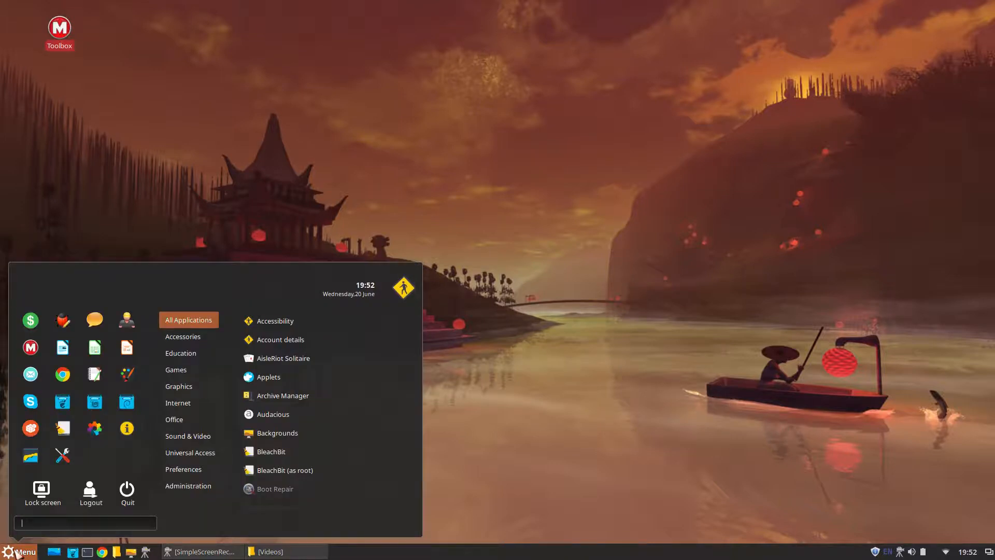
pyautogui.click(17, 554)
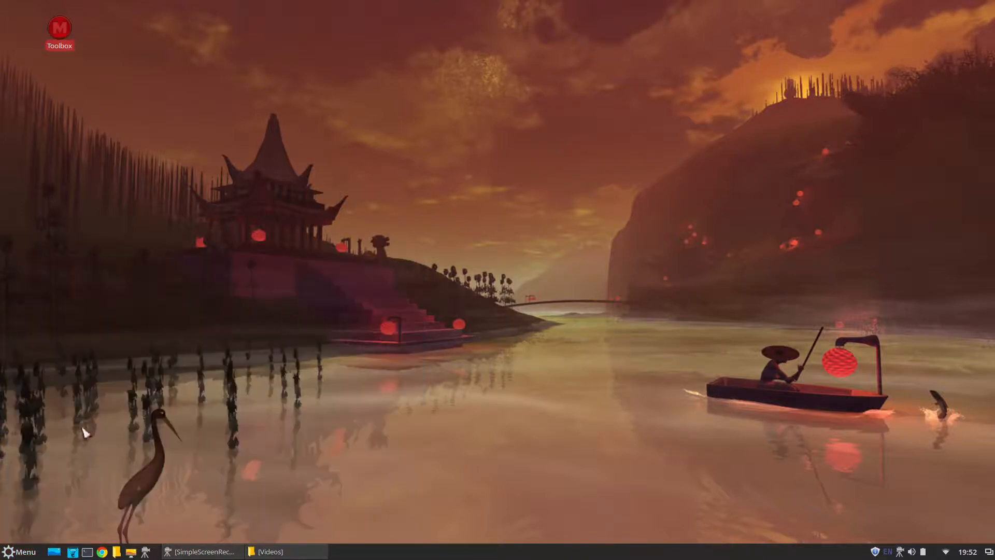
pyautogui.click(16, 555)
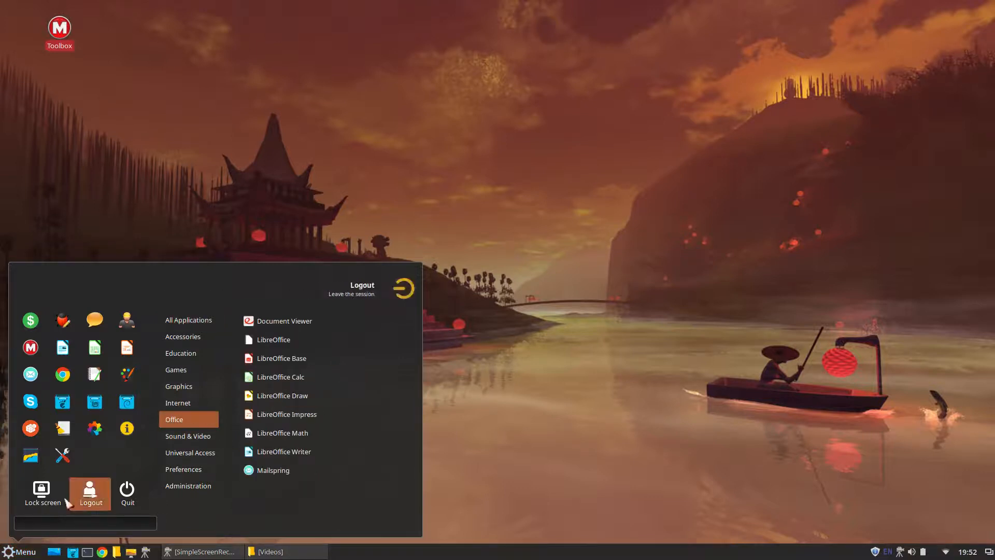
pyautogui.click(20, 553)
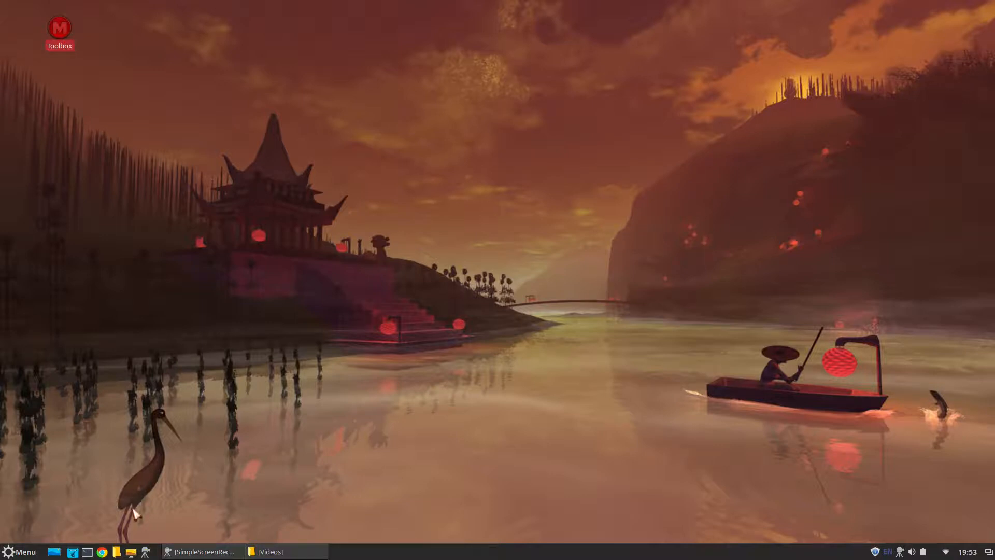
# Launch Chrome, open makululinux.com's LeThe page, and scroll down to its demo video and back
pyautogui.click(102, 551)
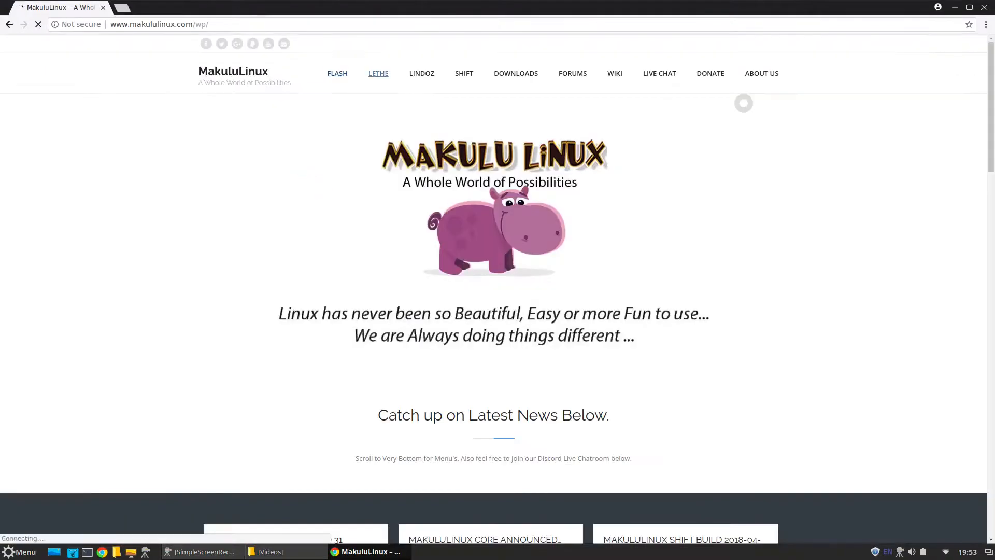
pyautogui.click(379, 74)
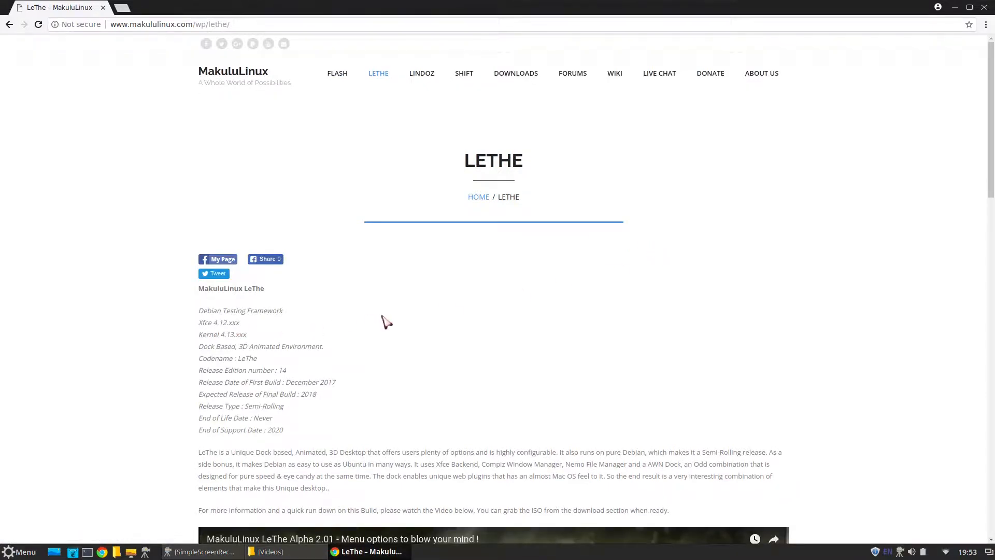
pyautogui.scroll(-2, 369, 311)
pyautogui.scroll(-3, 464, 298)
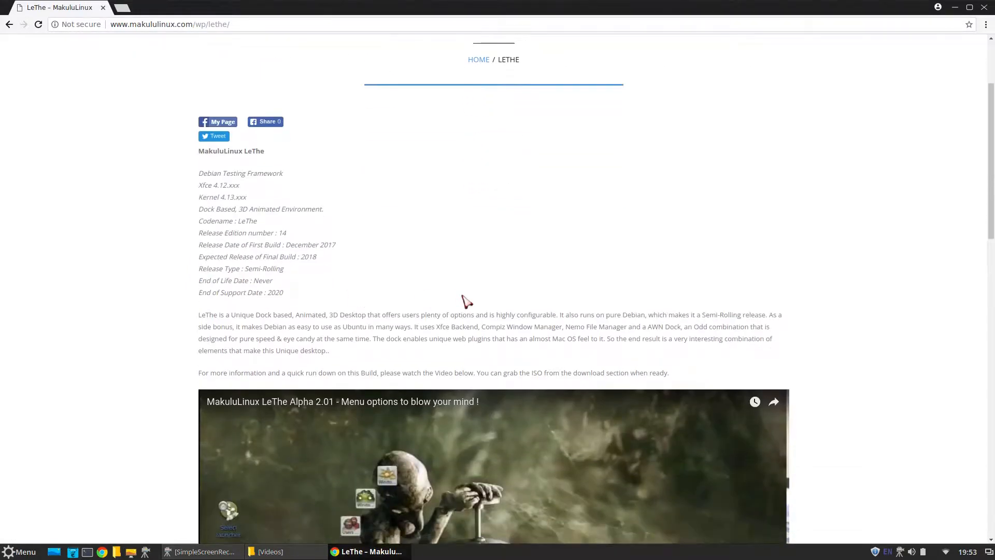
pyautogui.scroll(-10, 467, 301)
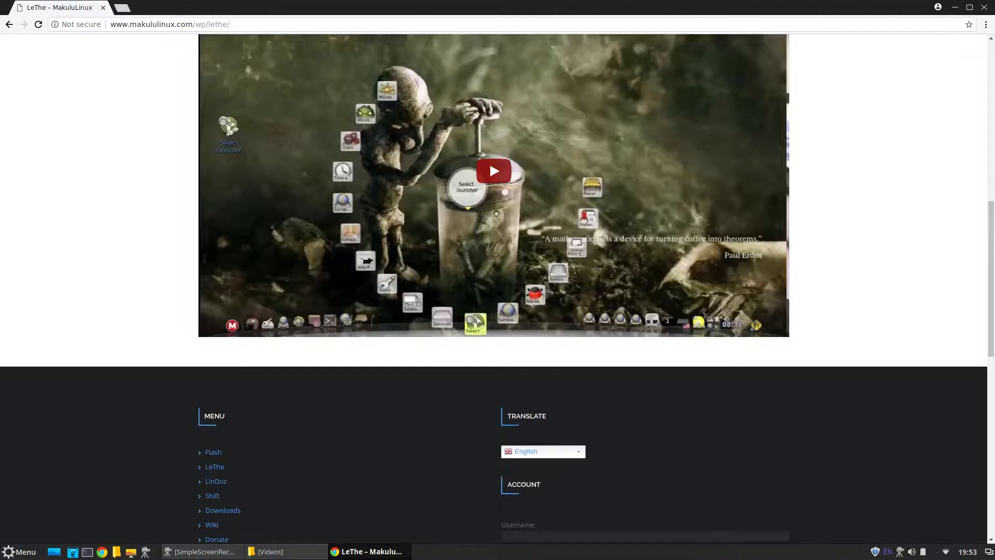
pyautogui.scroll(15, 195, 321)
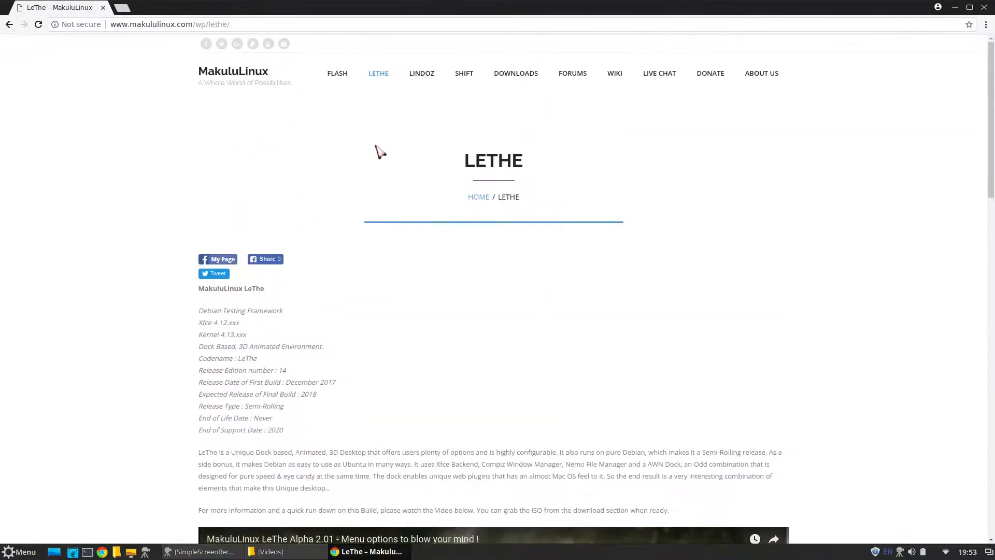
pyautogui.click(337, 73)
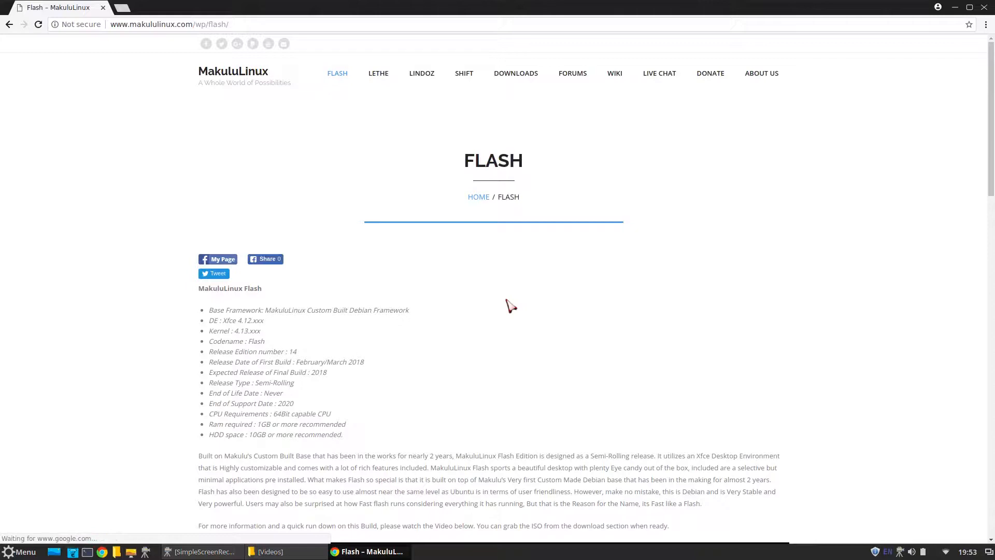
pyautogui.scroll(-10, 510, 305)
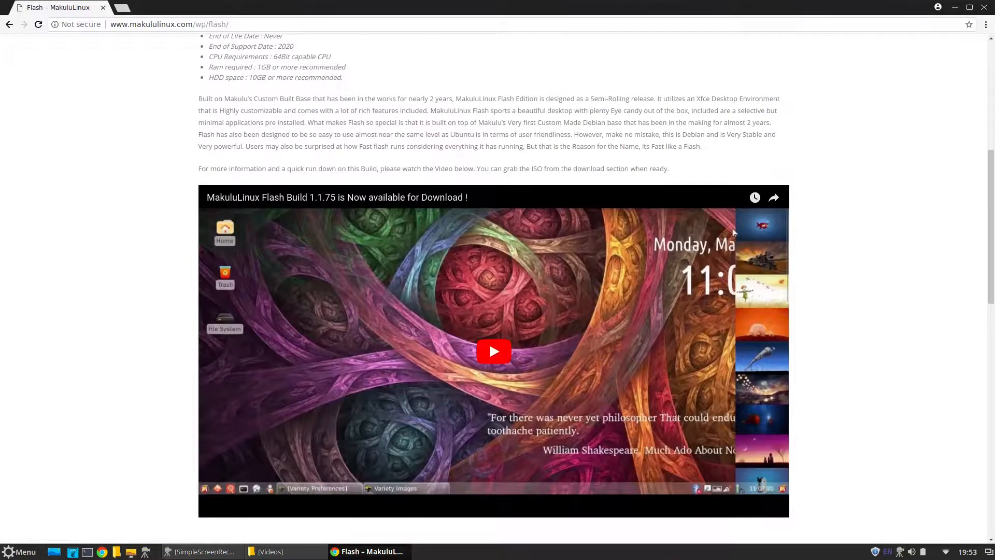
pyautogui.scroll(10, 202, 350)
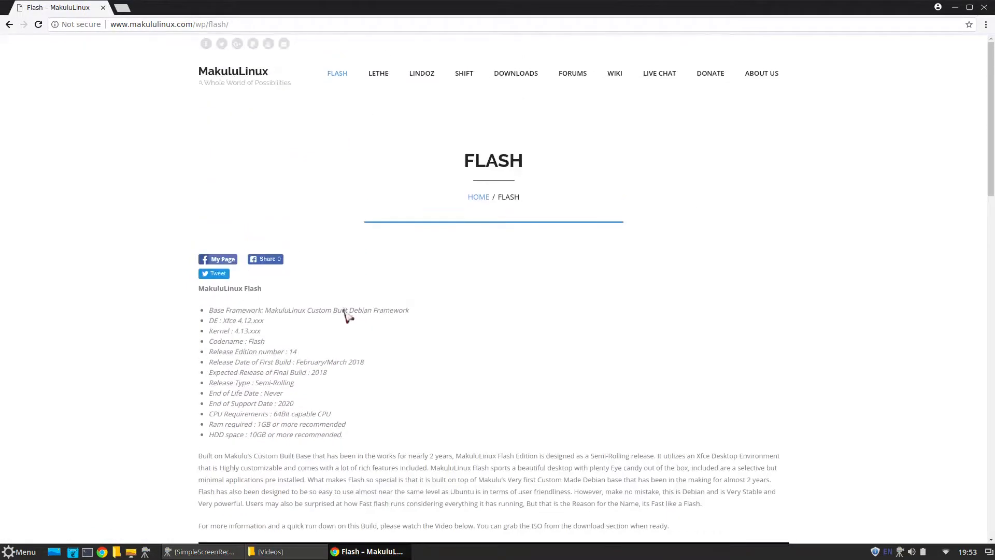
pyautogui.scroll(-5, 652, 263)
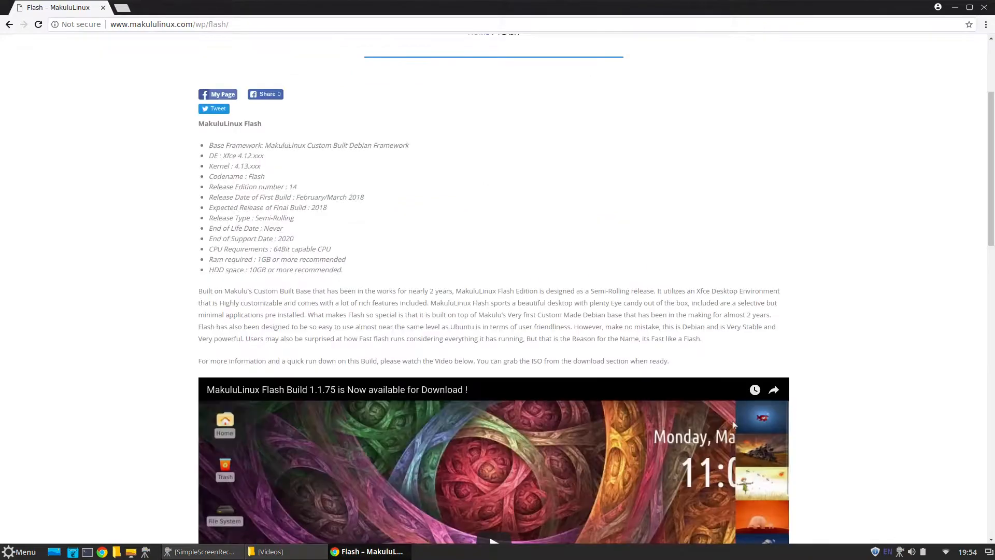
pyautogui.scroll(-5, 494, 285)
pyautogui.scroll(-1, 493, 285)
pyautogui.scroll(4, 493, 285)
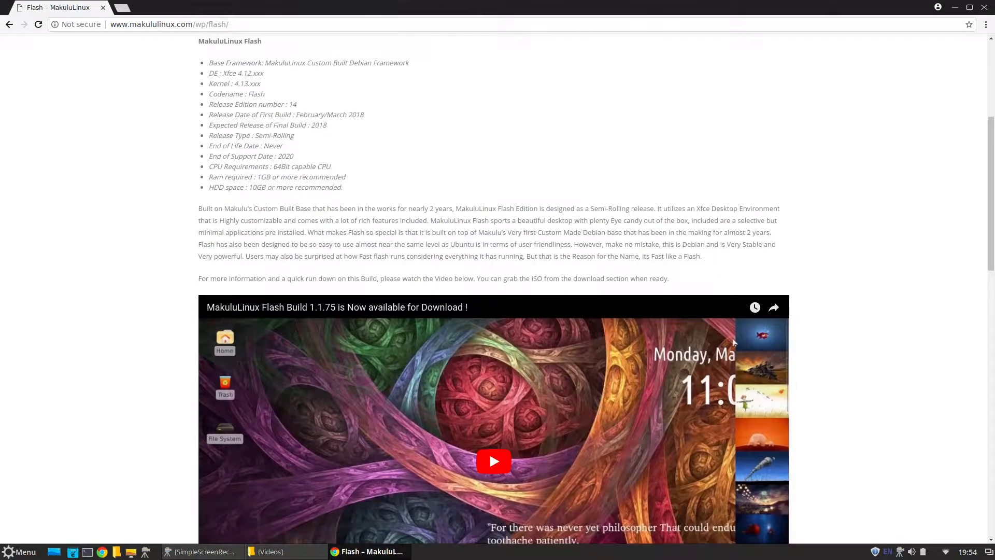
pyautogui.scroll(-1, 181, 356)
pyautogui.scroll(2, 175, 347)
pyautogui.scroll(-2, 169, 344)
pyautogui.scroll(1, 169, 346)
pyautogui.scroll(1, 169, 345)
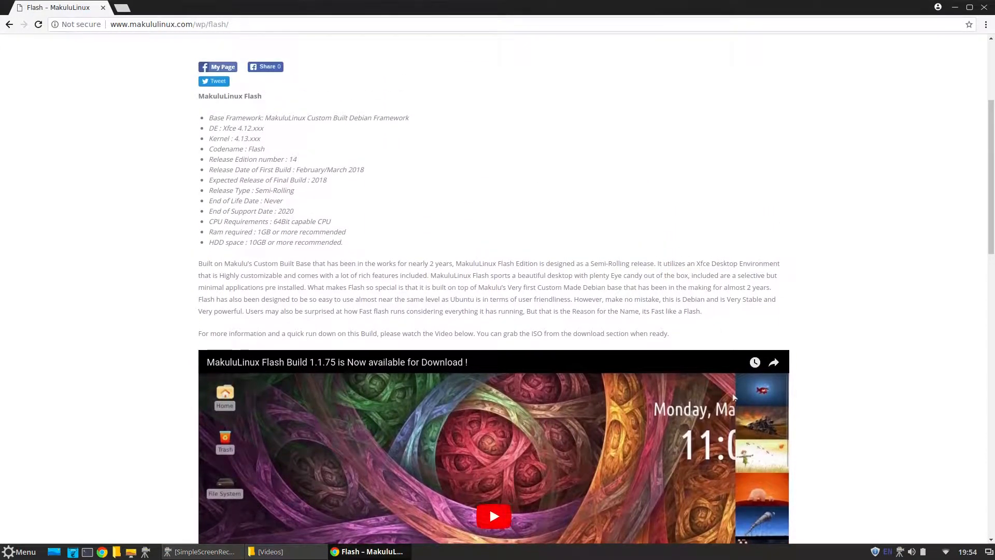
pyautogui.scroll(4, 182, 421)
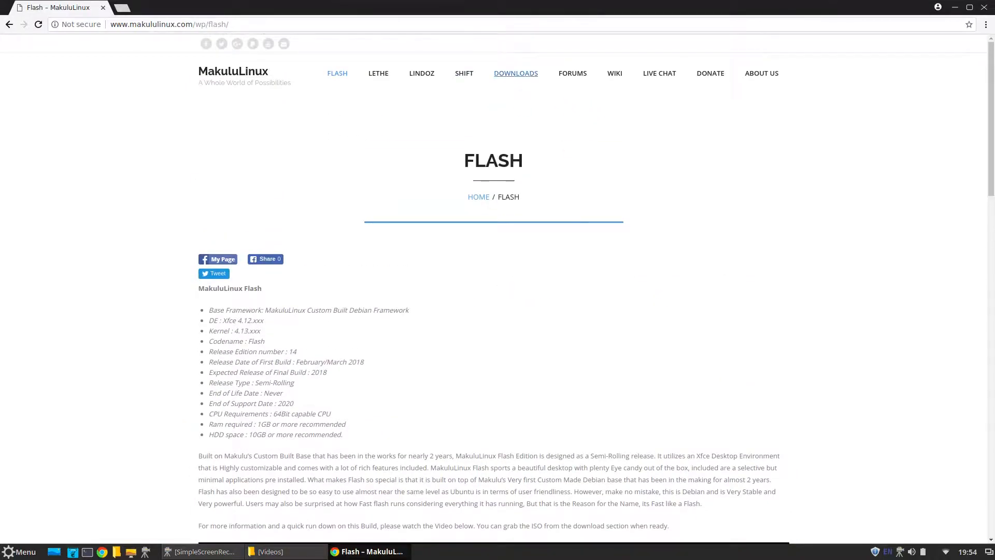
pyautogui.click(615, 73)
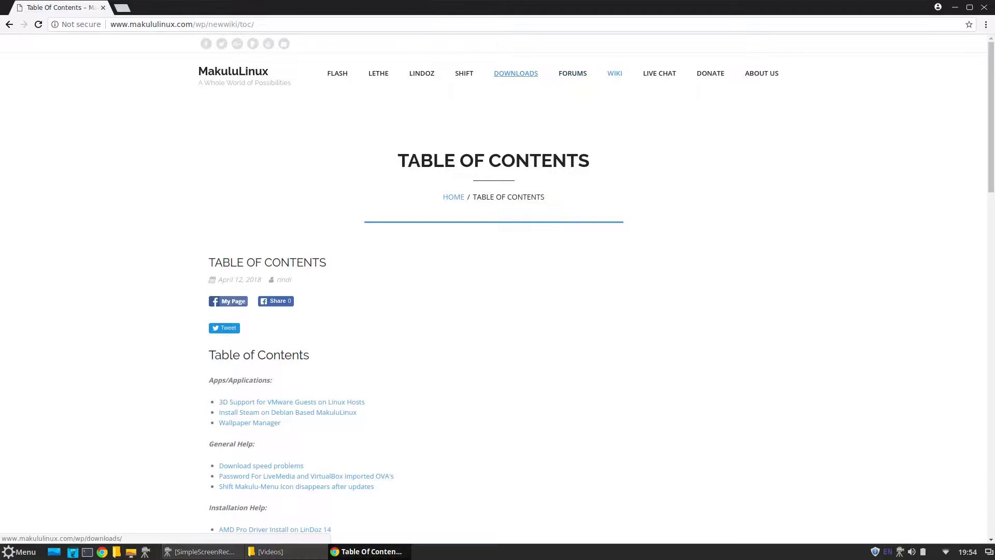
# Open the MakuluLinux Downloads page listing the Shift, LinDoz and Flash editions
pyautogui.click(511, 73)
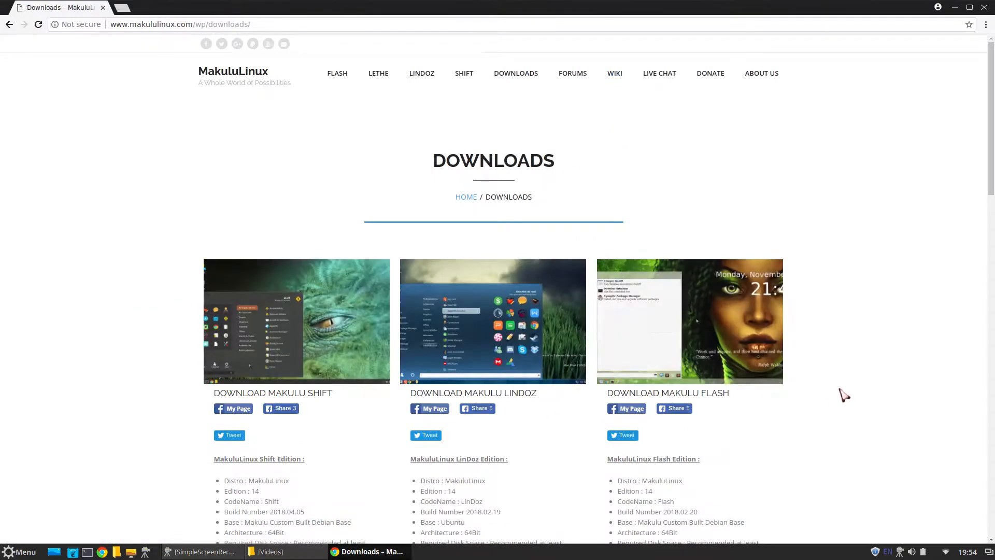
pyautogui.moveTo(475, 366)
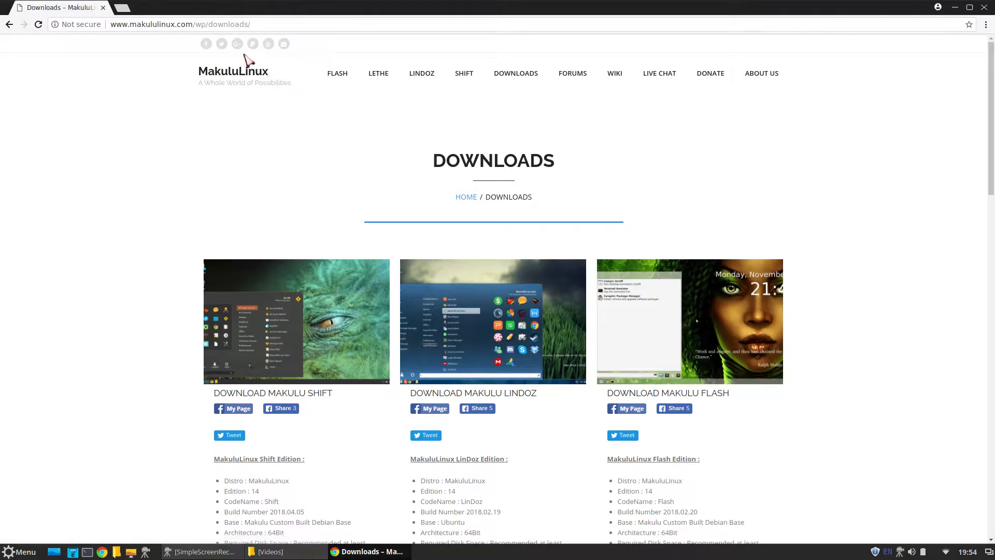
# Return to the MakuluLinux home page, read the Core Build 31 news post, then go Back
pyautogui.click(238, 77)
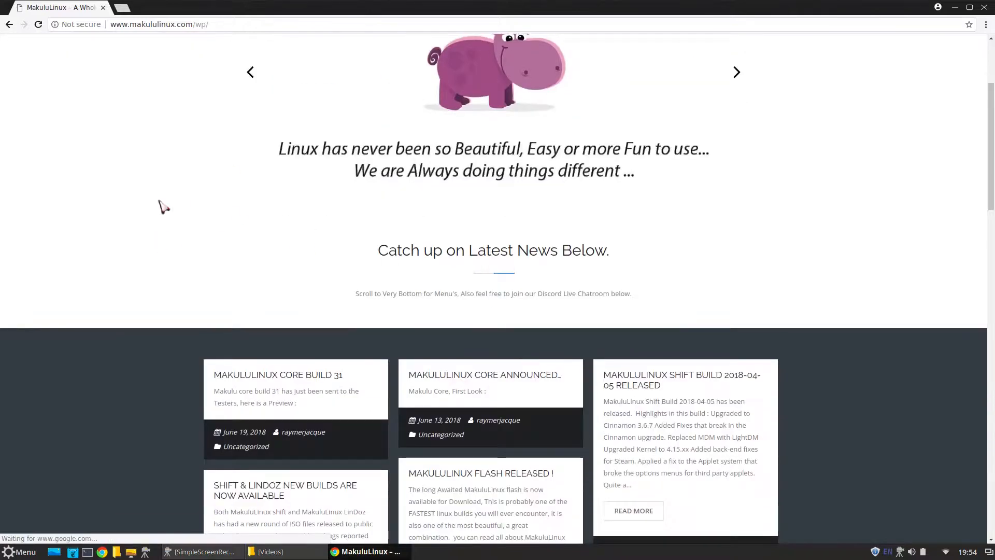
pyautogui.scroll(-6, 440, 233)
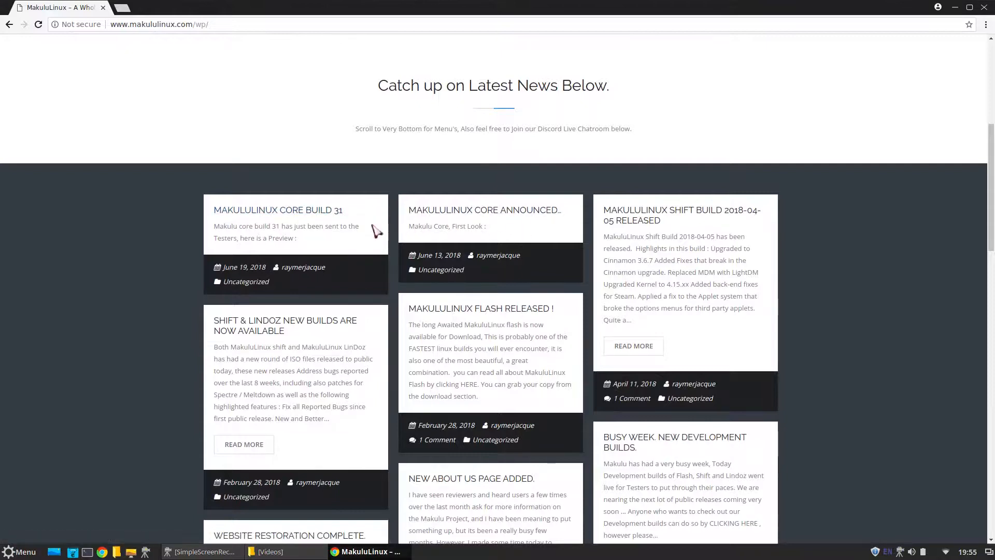
pyautogui.click(273, 212)
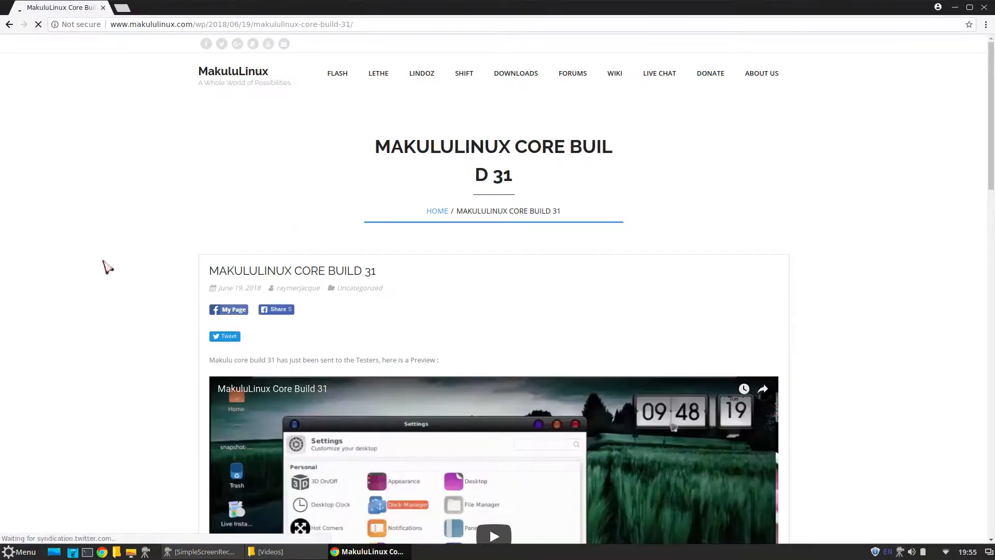
pyautogui.scroll(-3, 104, 265)
pyautogui.scroll(3, 105, 265)
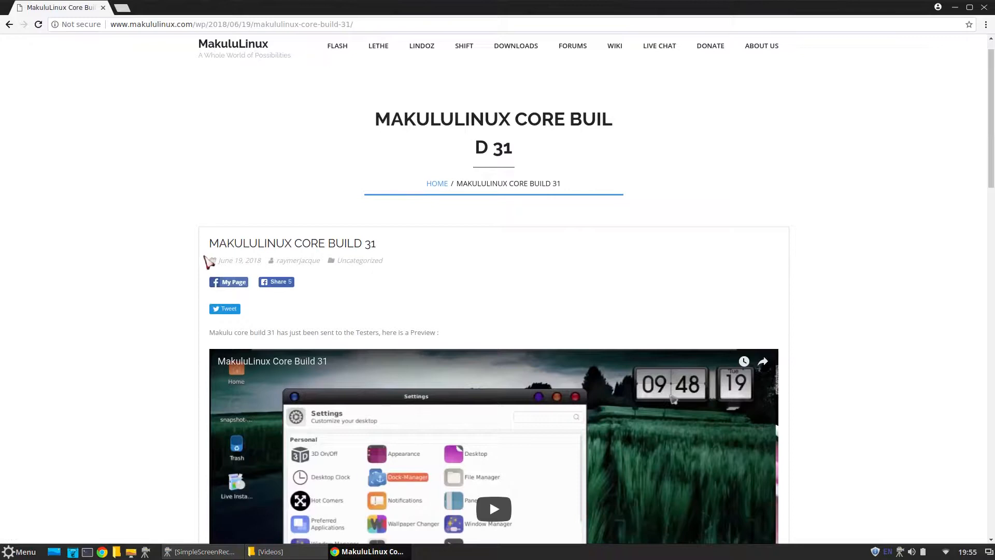
pyautogui.scroll(-6, 162, 267)
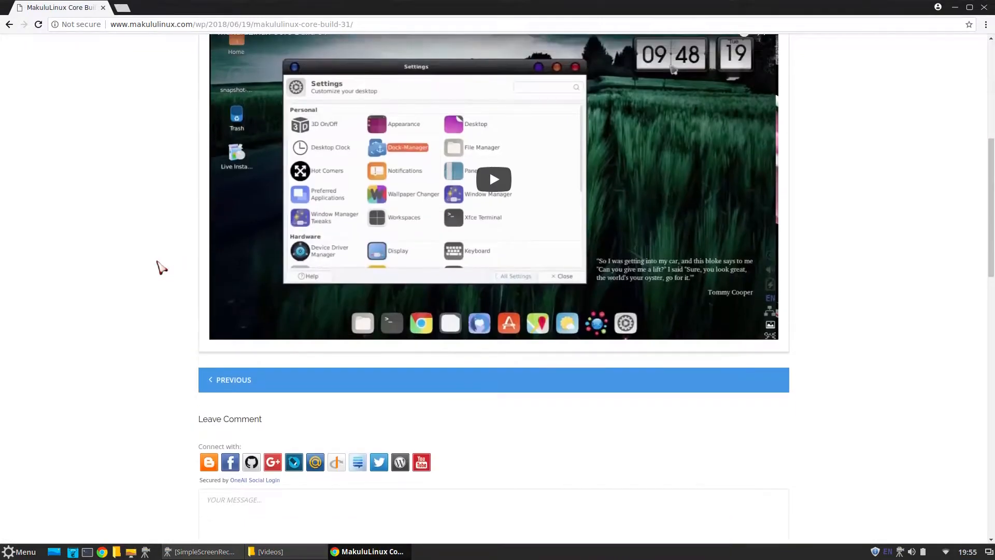
pyautogui.scroll(2, 161, 267)
pyautogui.scroll(2, 161, 267)
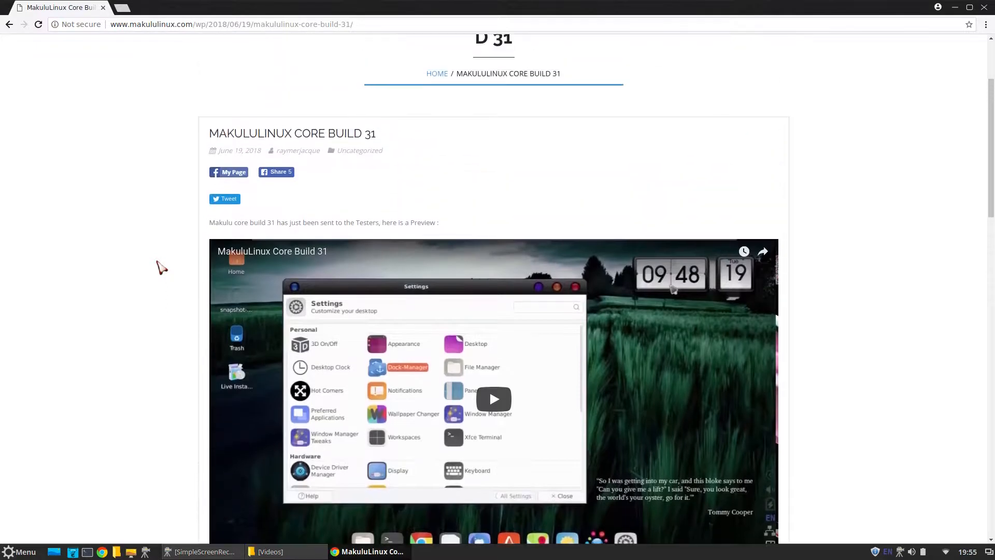
pyautogui.scroll(3, 161, 267)
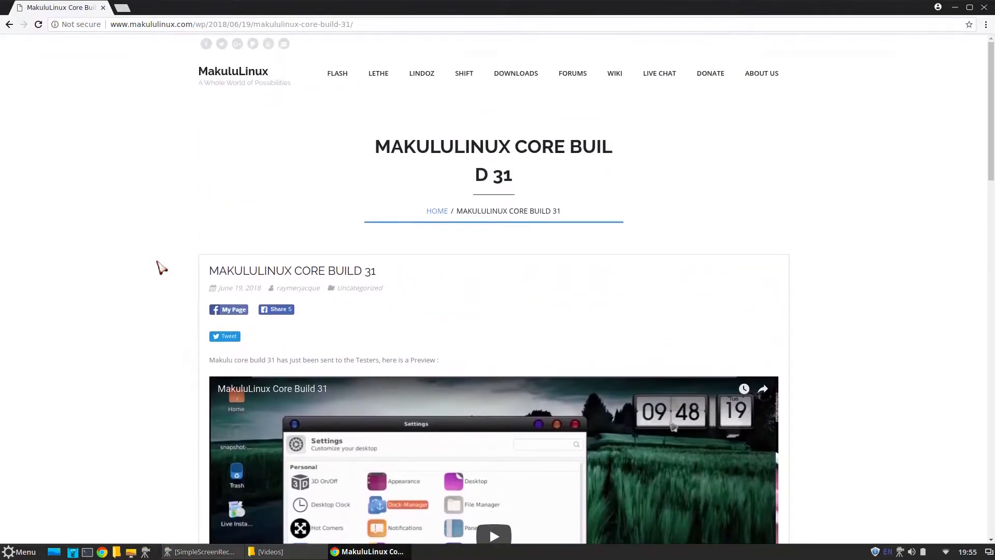
pyautogui.click(10, 25)
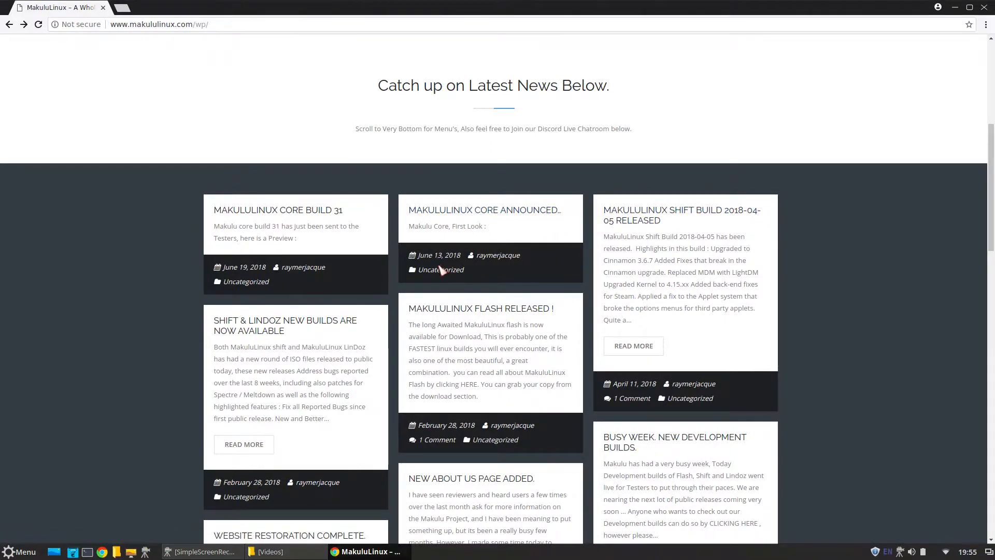
# Reread the Core Build 31 post, go back to the home page news, and close Chrome
pyautogui.click(278, 282)
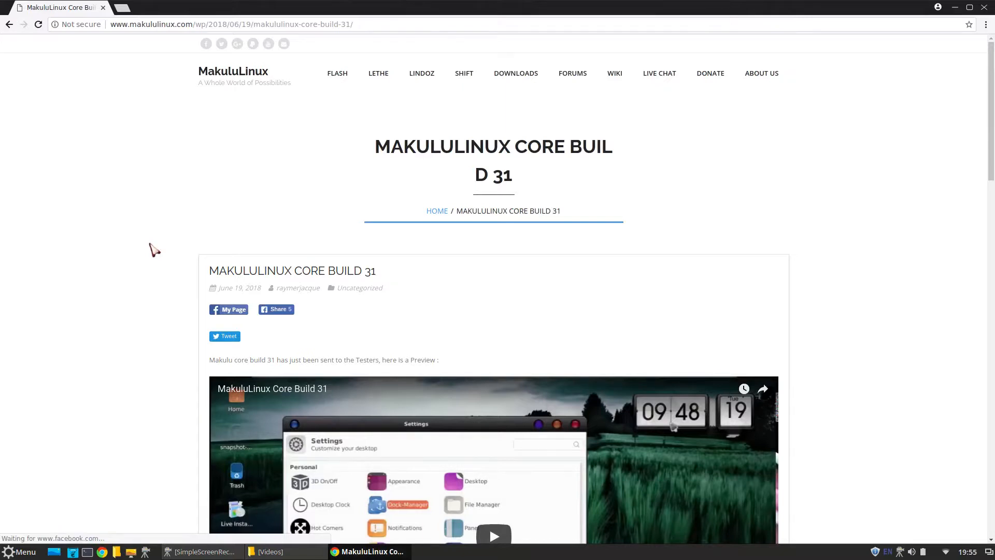
pyautogui.scroll(-5, 154, 250)
pyautogui.scroll(-5, 153, 249)
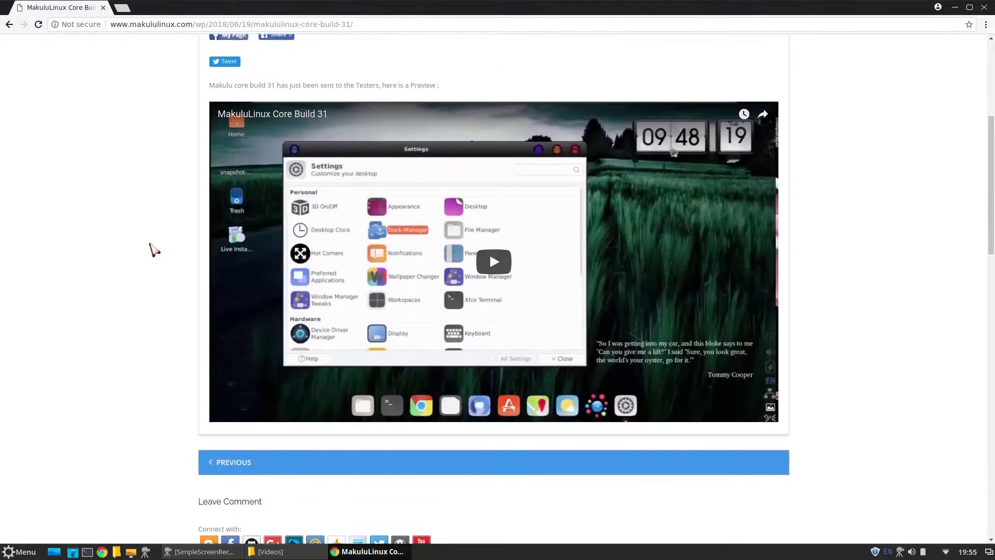
pyautogui.scroll(-1, 154, 250)
pyautogui.scroll(-10, 153, 250)
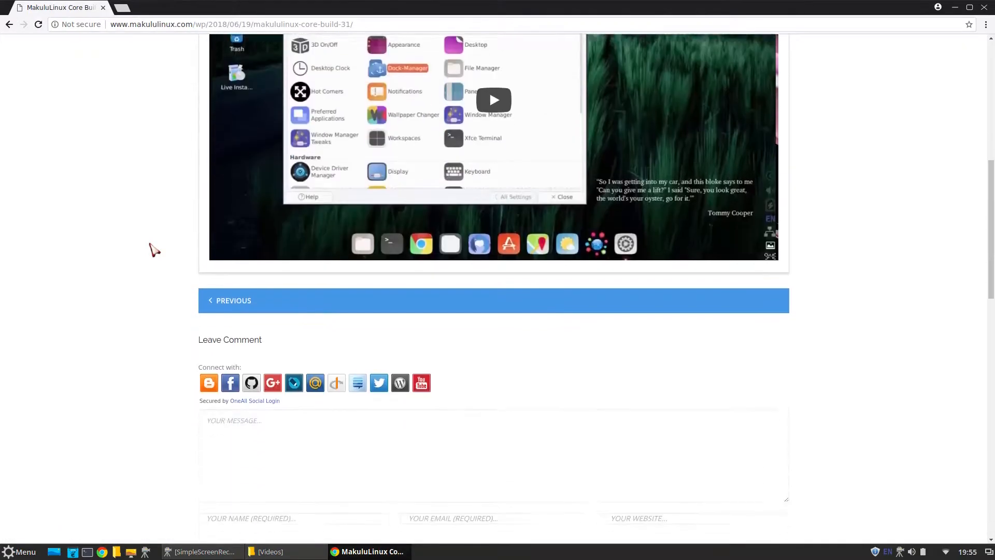
pyautogui.scroll(17, 154, 250)
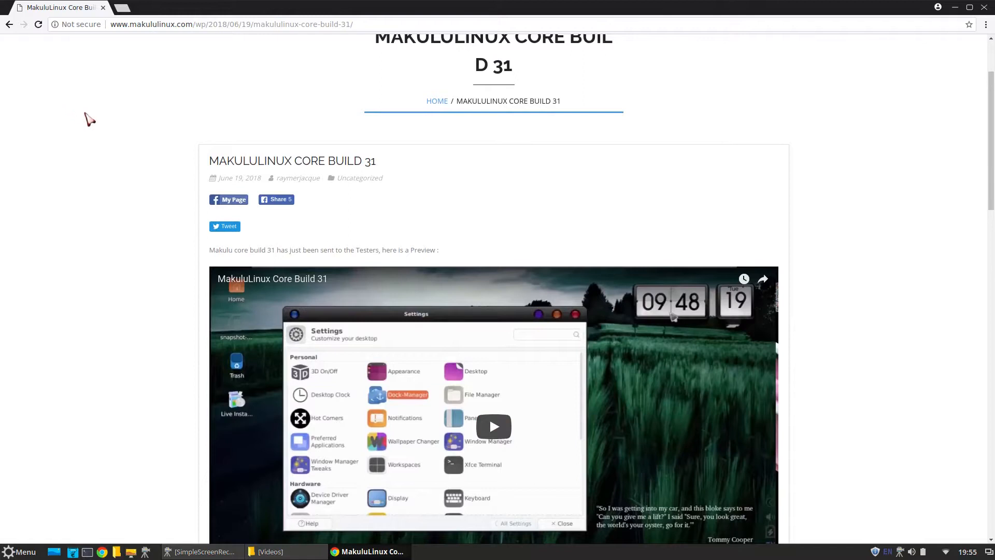
pyautogui.scroll(-1, 97, 122)
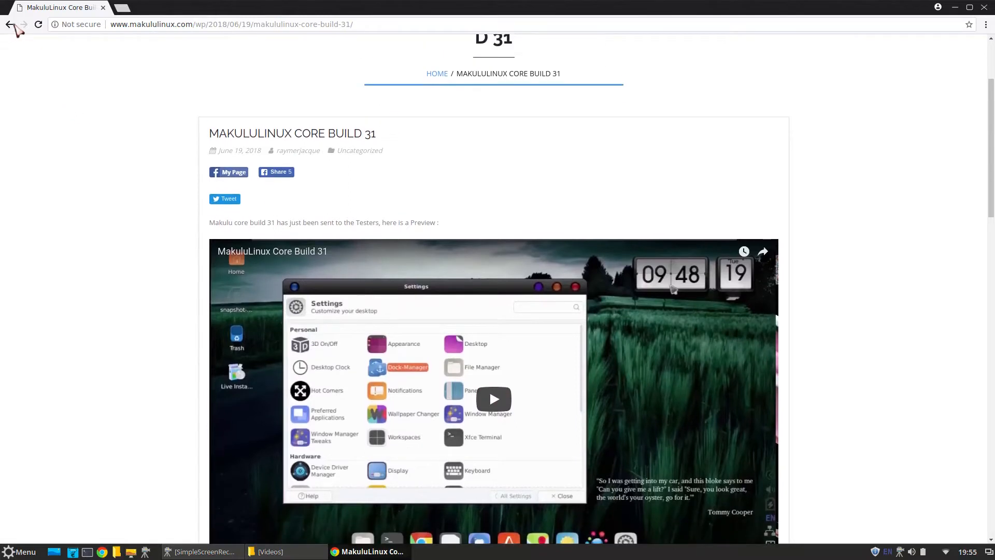
pyautogui.click(12, 25)
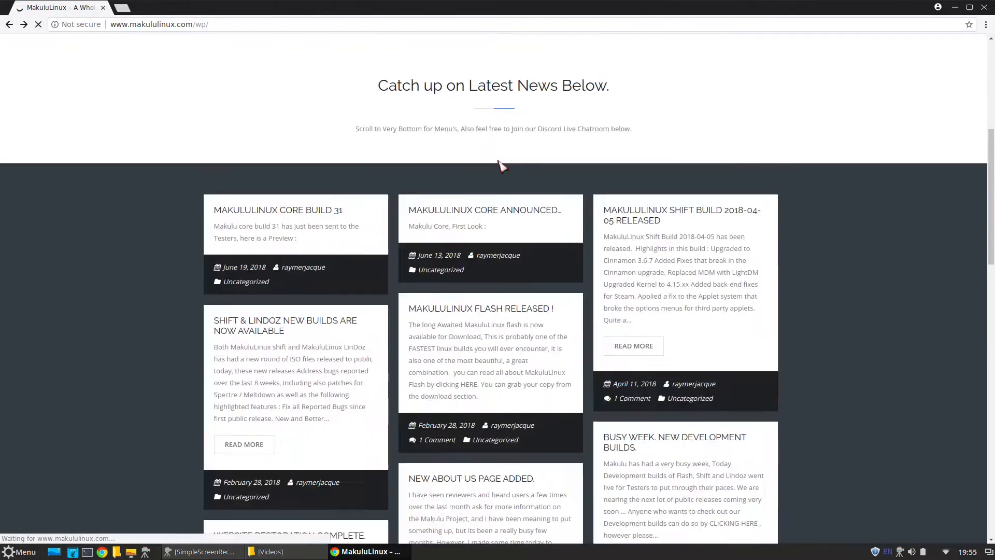
pyautogui.scroll(-6, 279, 228)
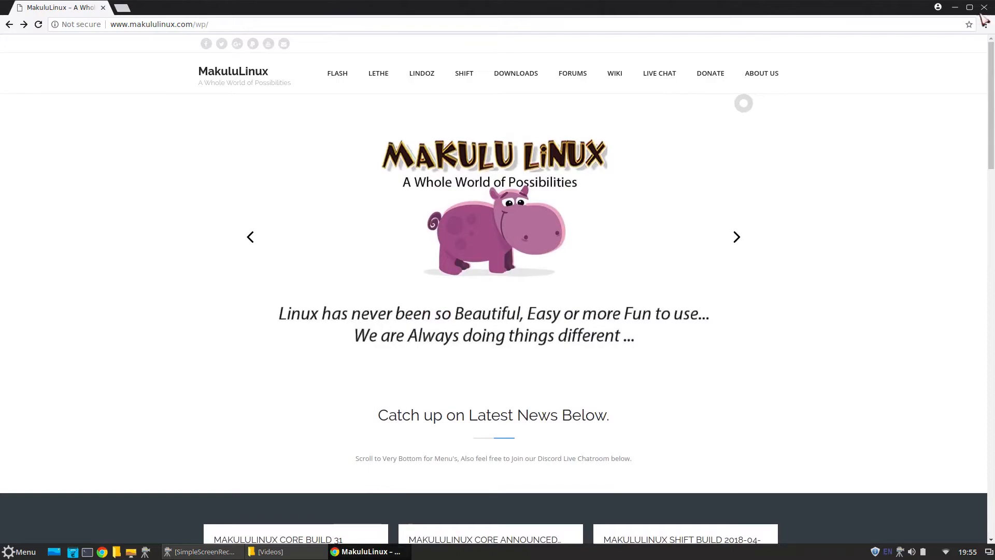
pyautogui.click(983, 7)
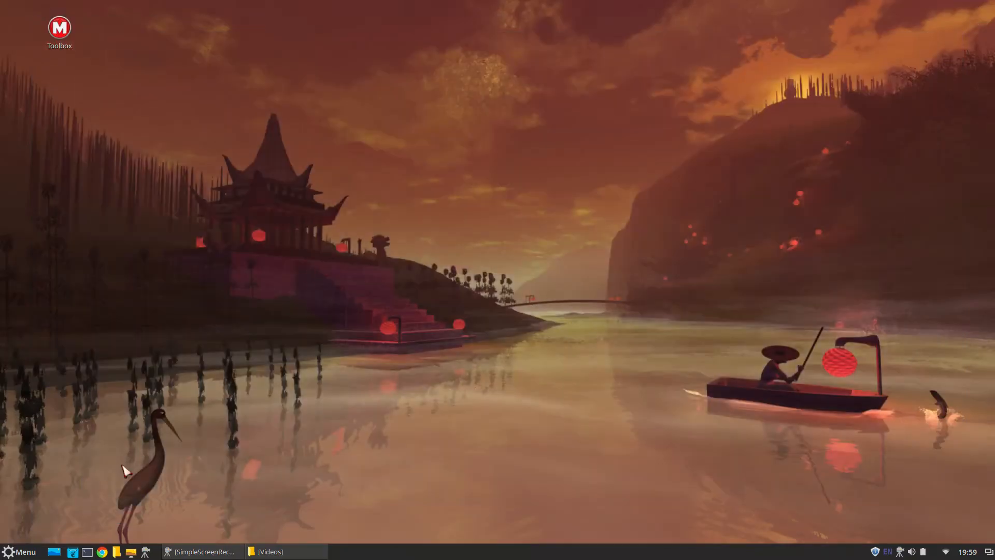